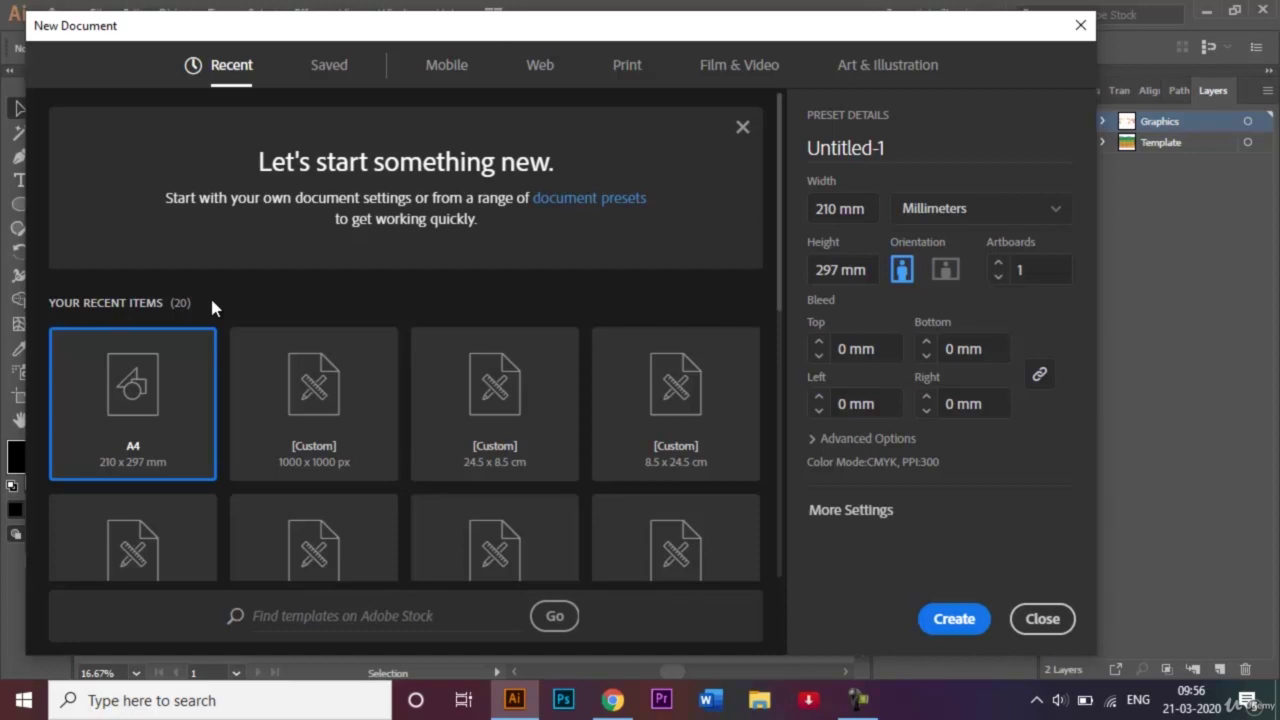
Create a new A4 portrait document, 210 x 297 mm, named "Orange Juice Packaging Template"
left_click(907, 149)
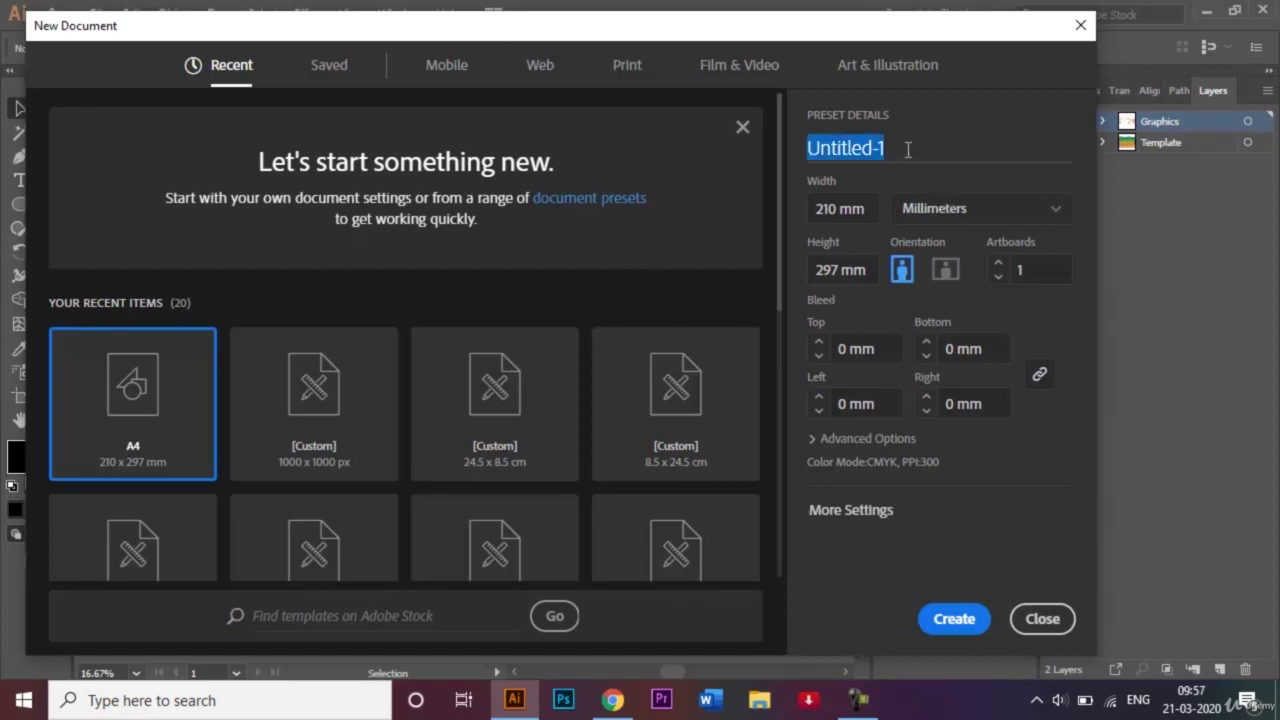
key("BackSpace")
type("Or")
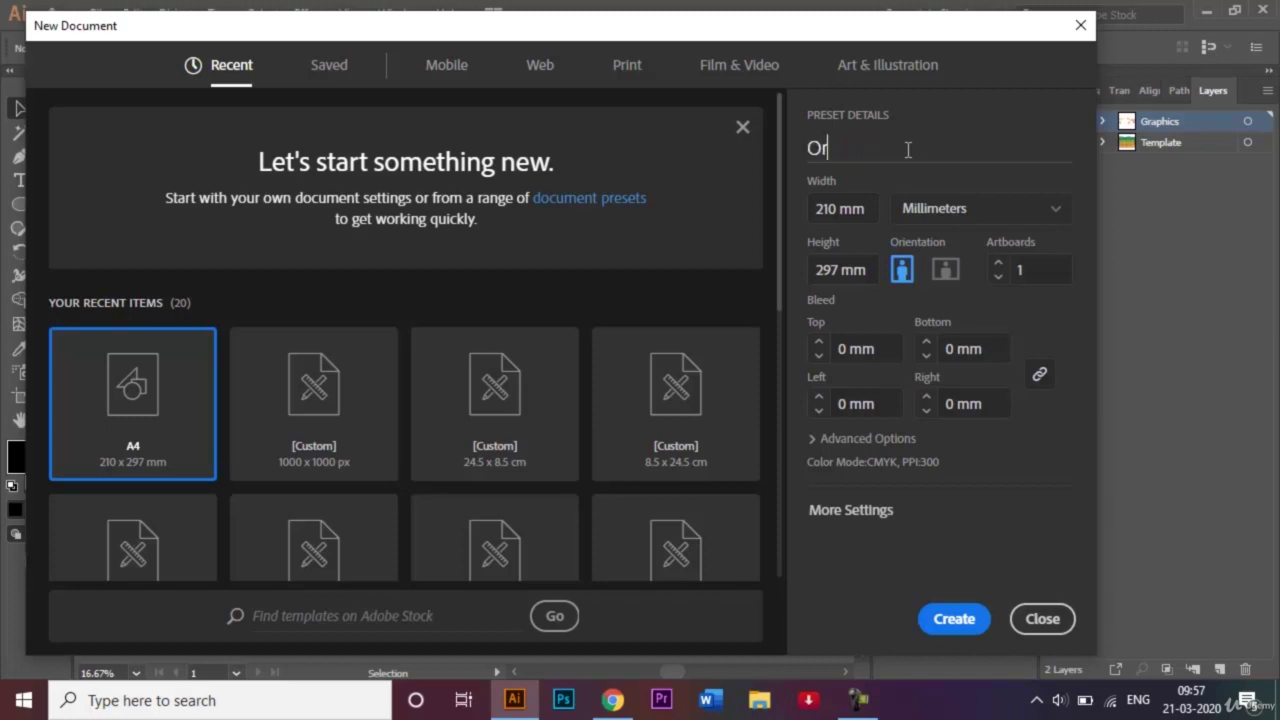
type("ange Juice ")
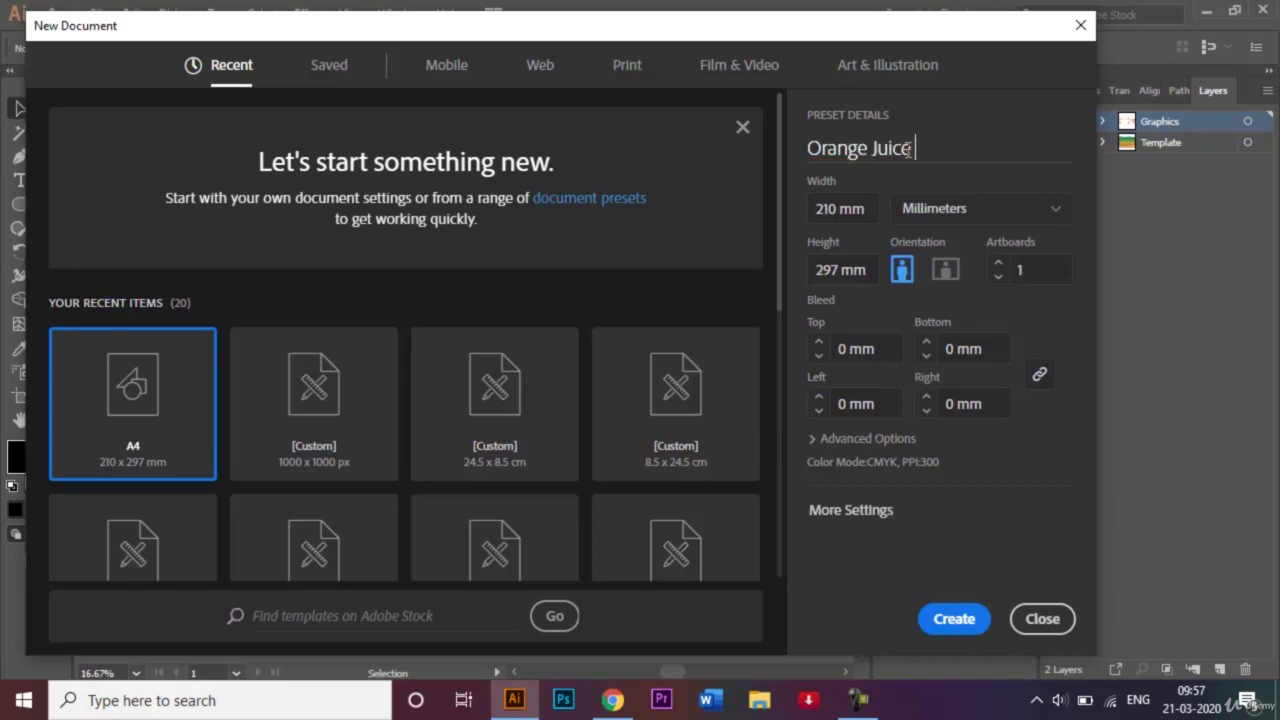
type("Packaging ")
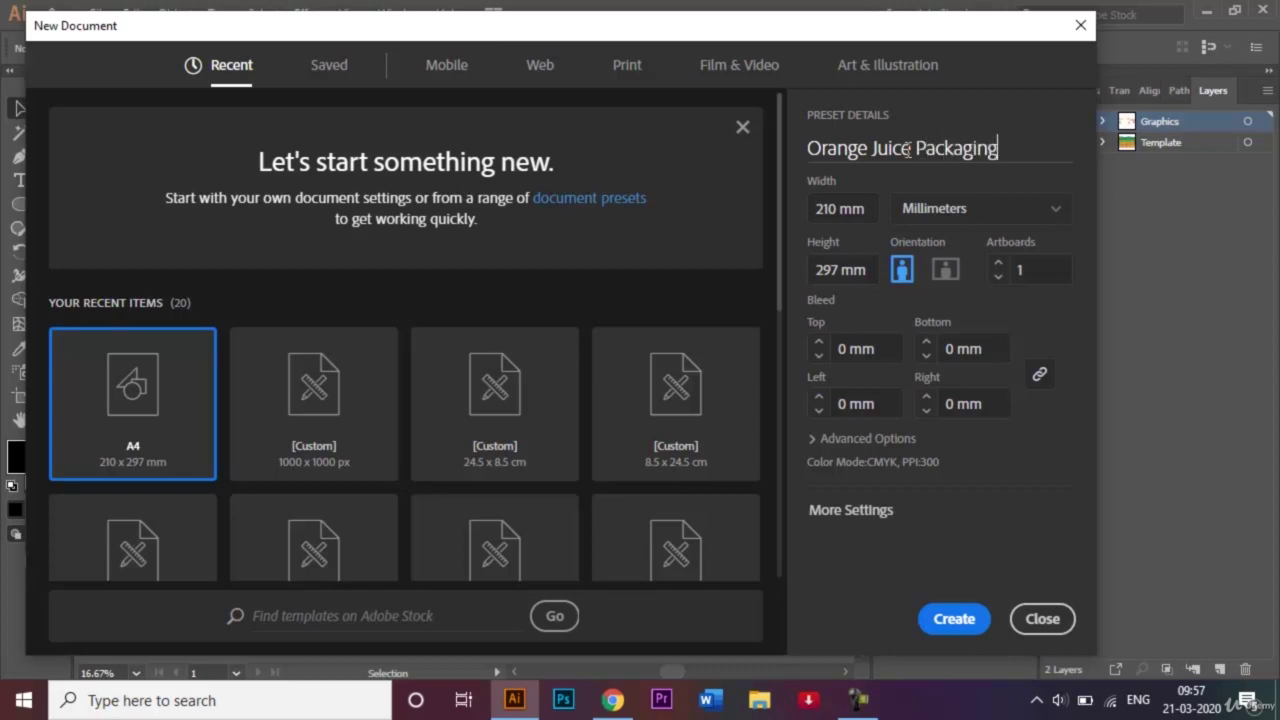
type("Template")
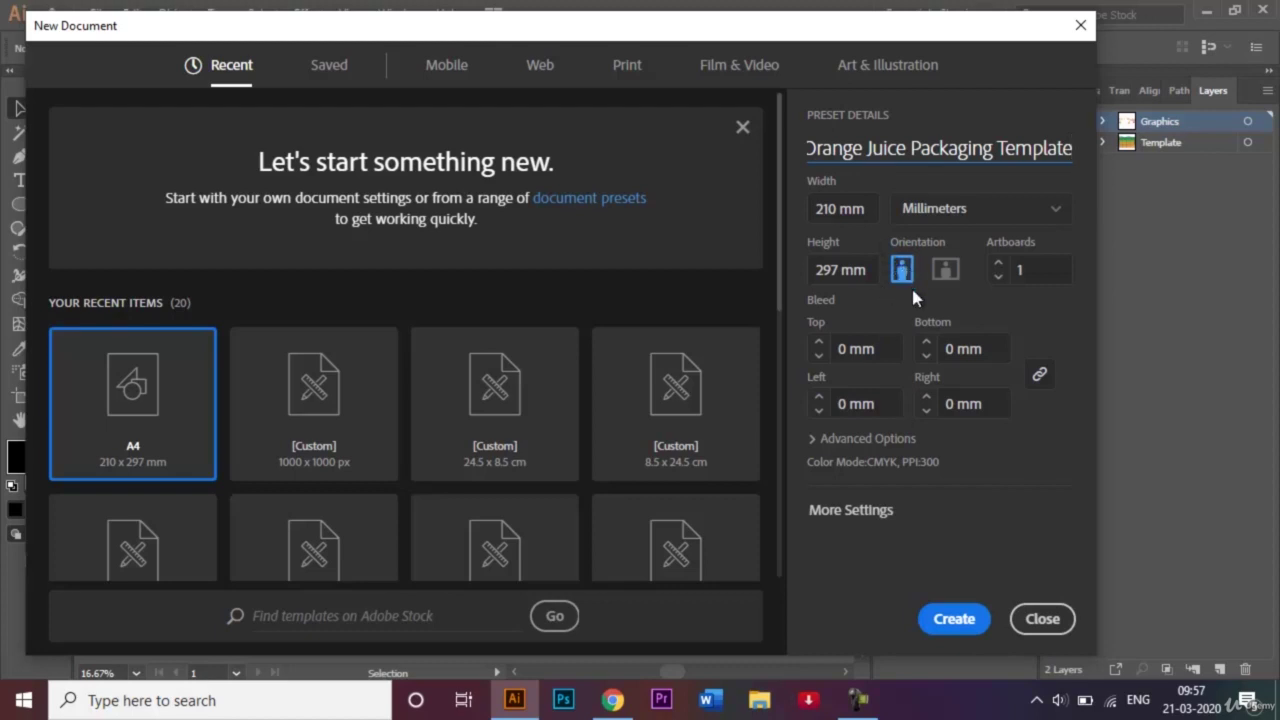
left_click(962, 618)
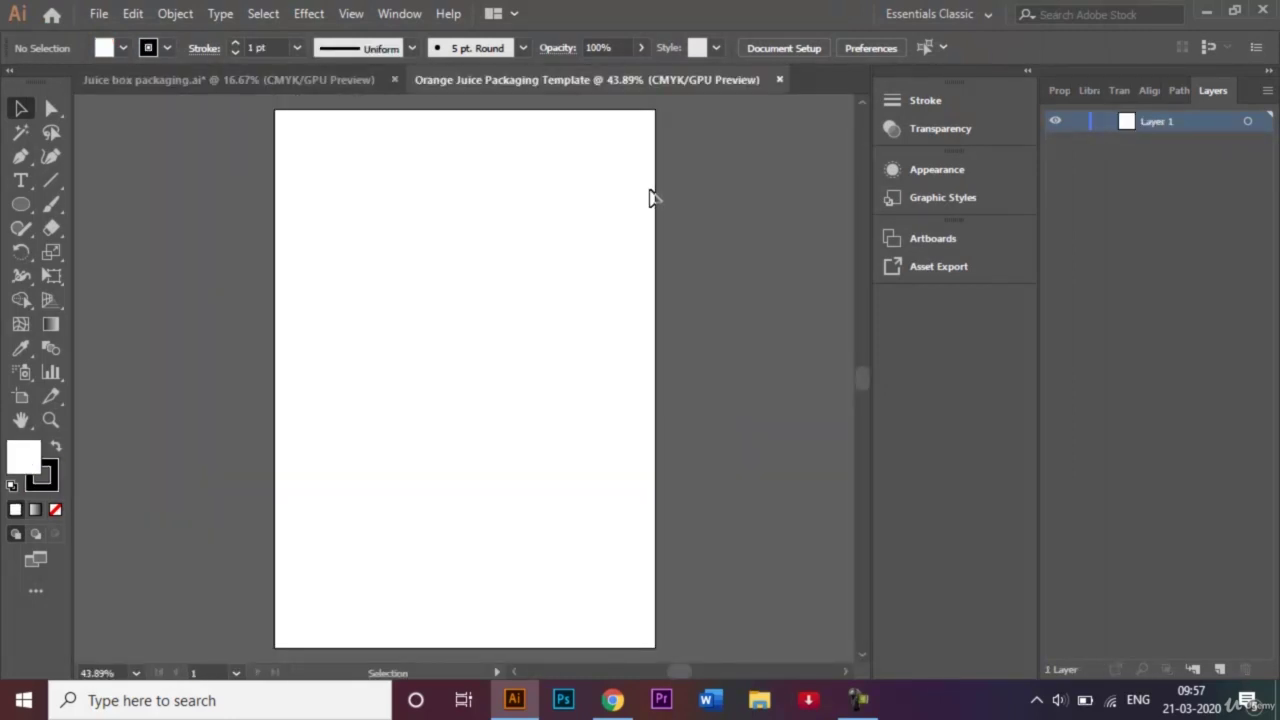
Rename the document's only layer as "Template"
double_click(1158, 121)
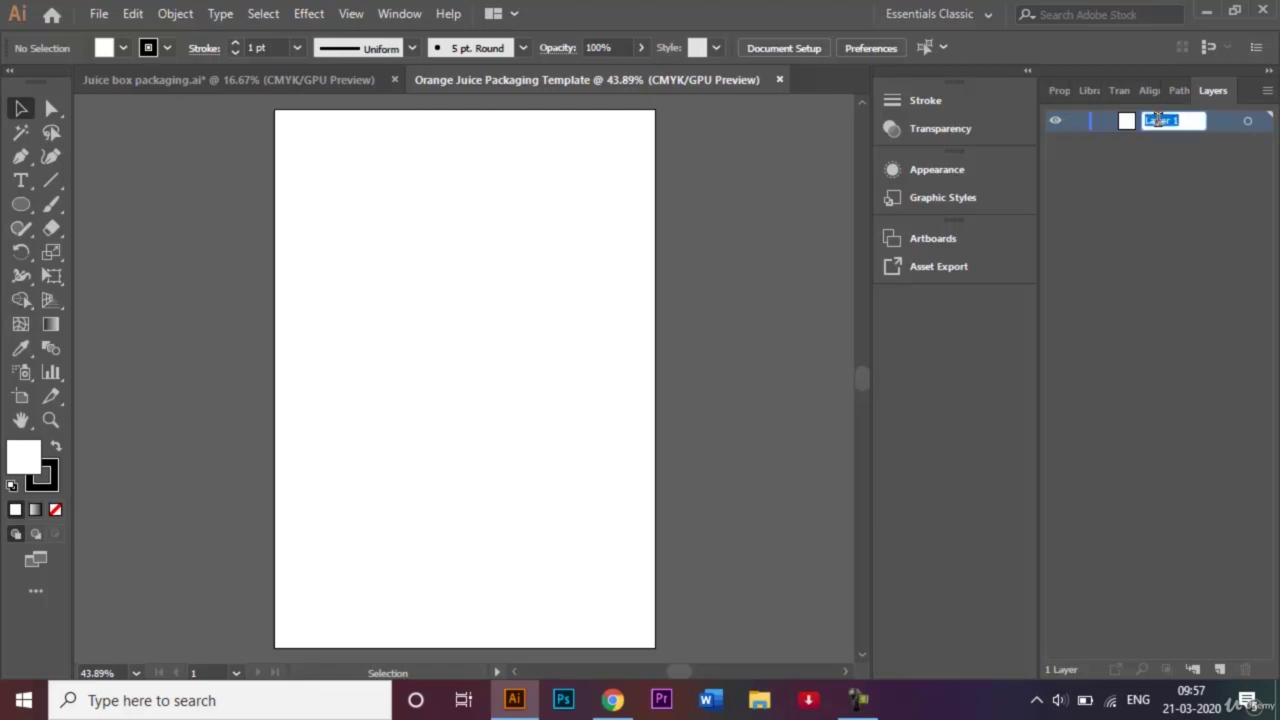
type("Template")
key("Return")
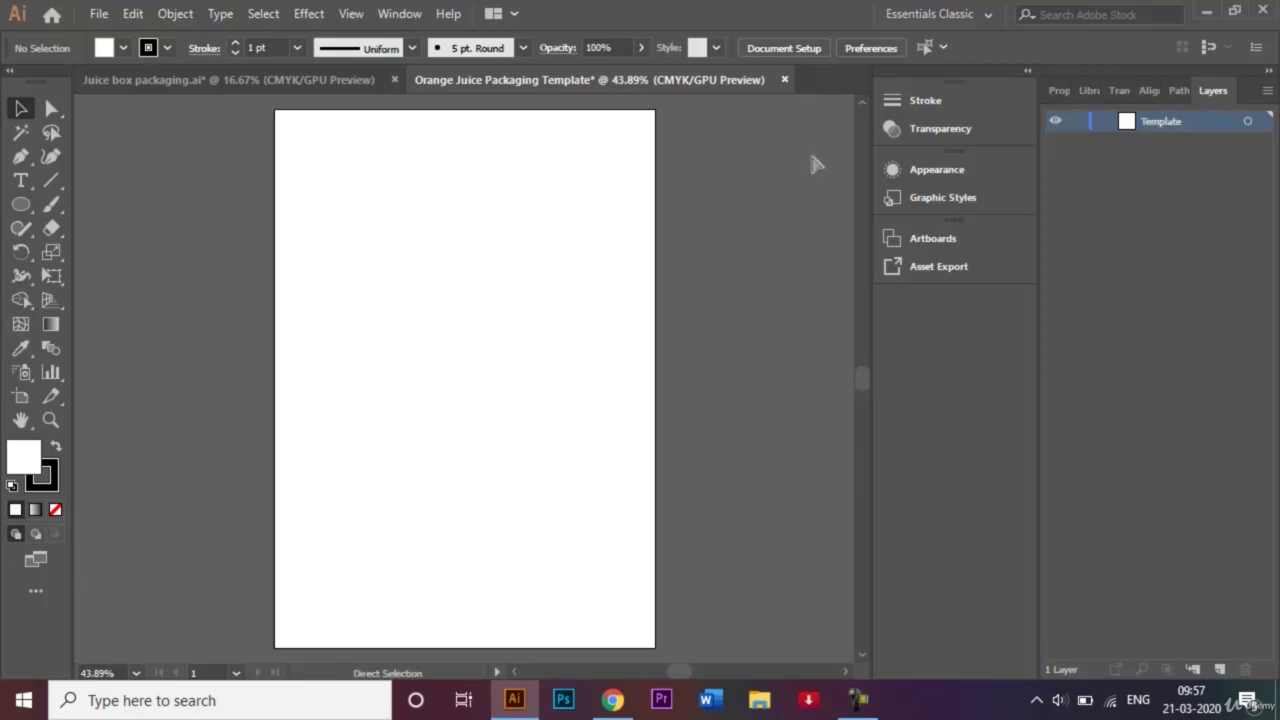
Check the panel layout in the Juice box packaging document and create a 210 x 297 mm rectangle in the Orange Juice Packaging Template document
key("ctrl+minus")
key("ctrl+minus")
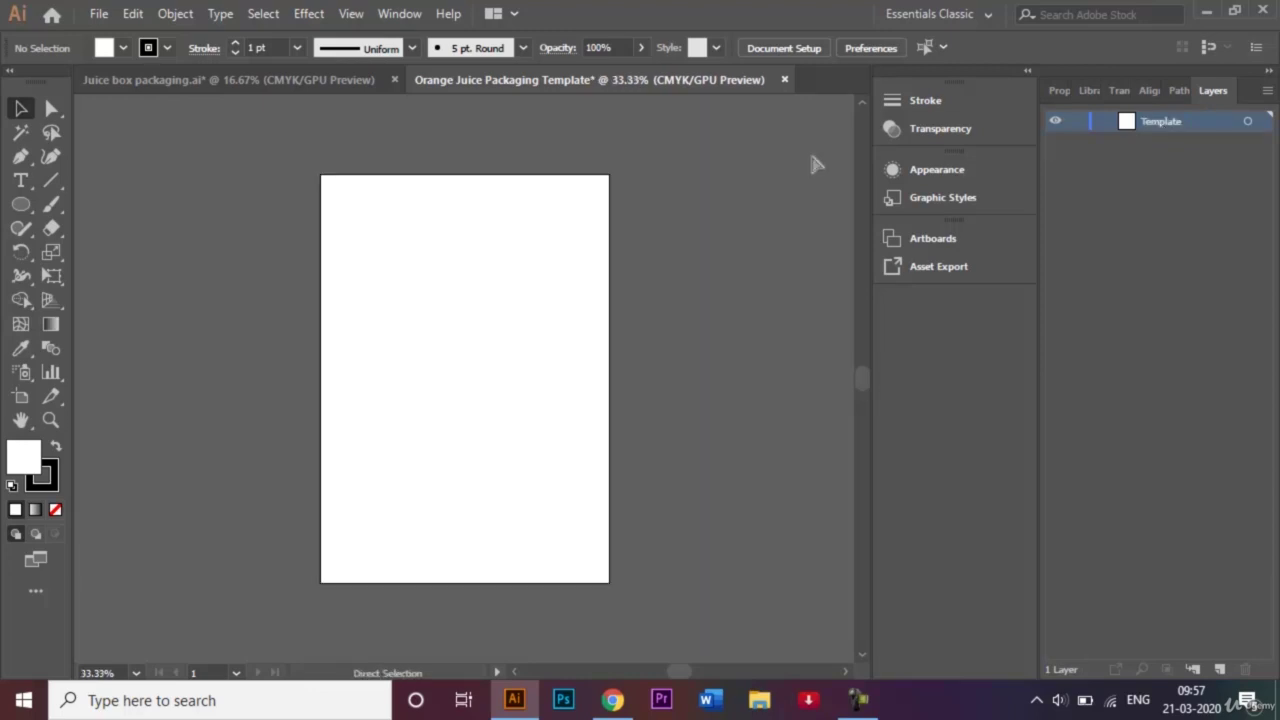
left_click(278, 77)
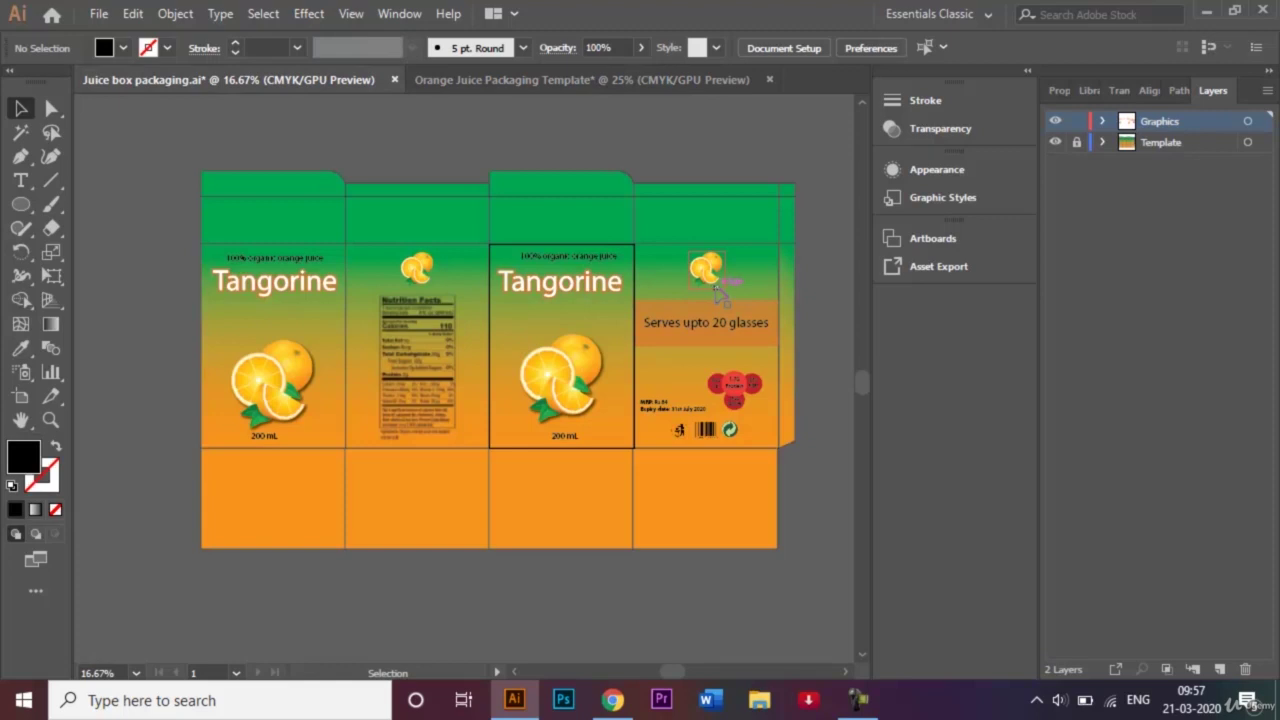
left_click(547, 82)
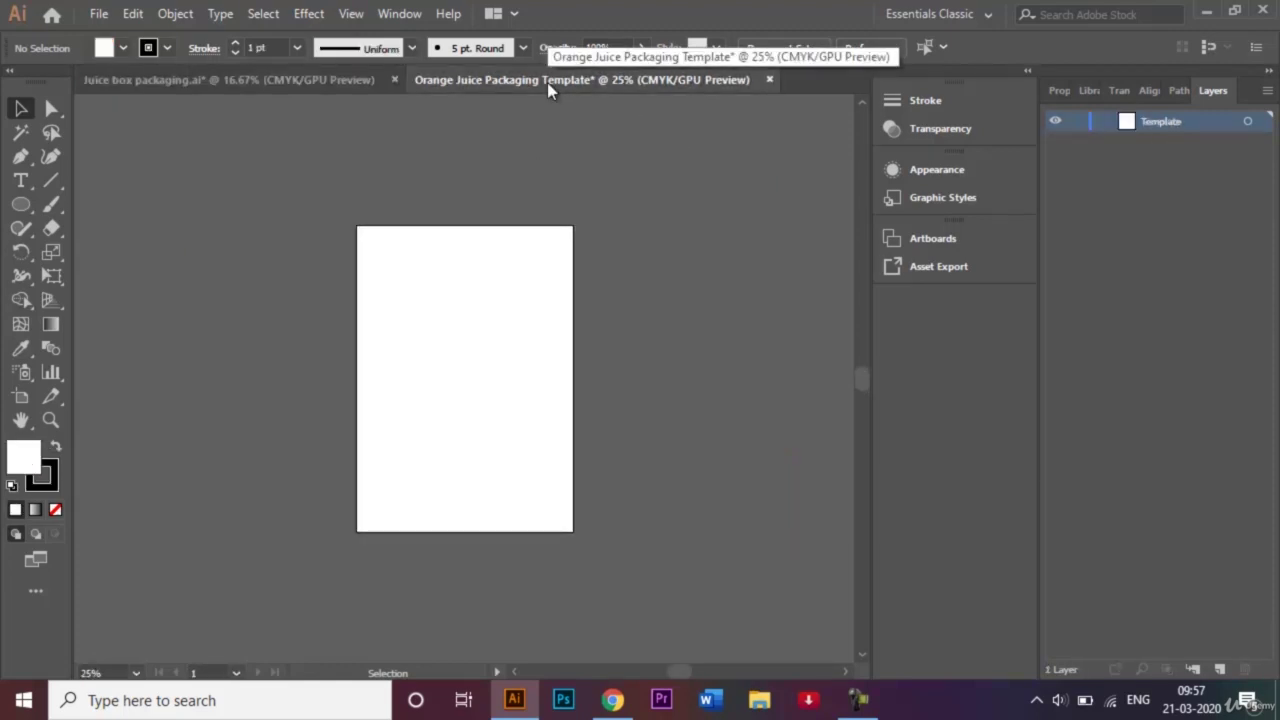
left_click(19, 210)
left_click_drag(19, 218, 113, 201)
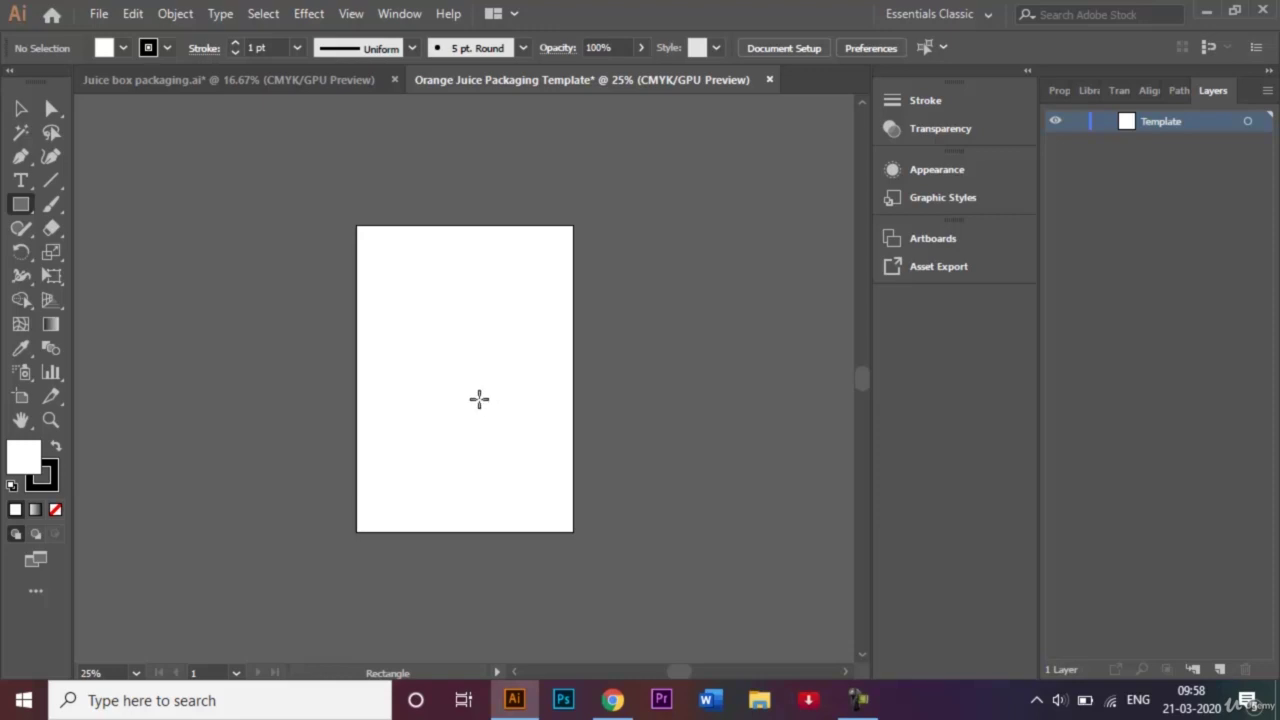
left_click(254, 83)
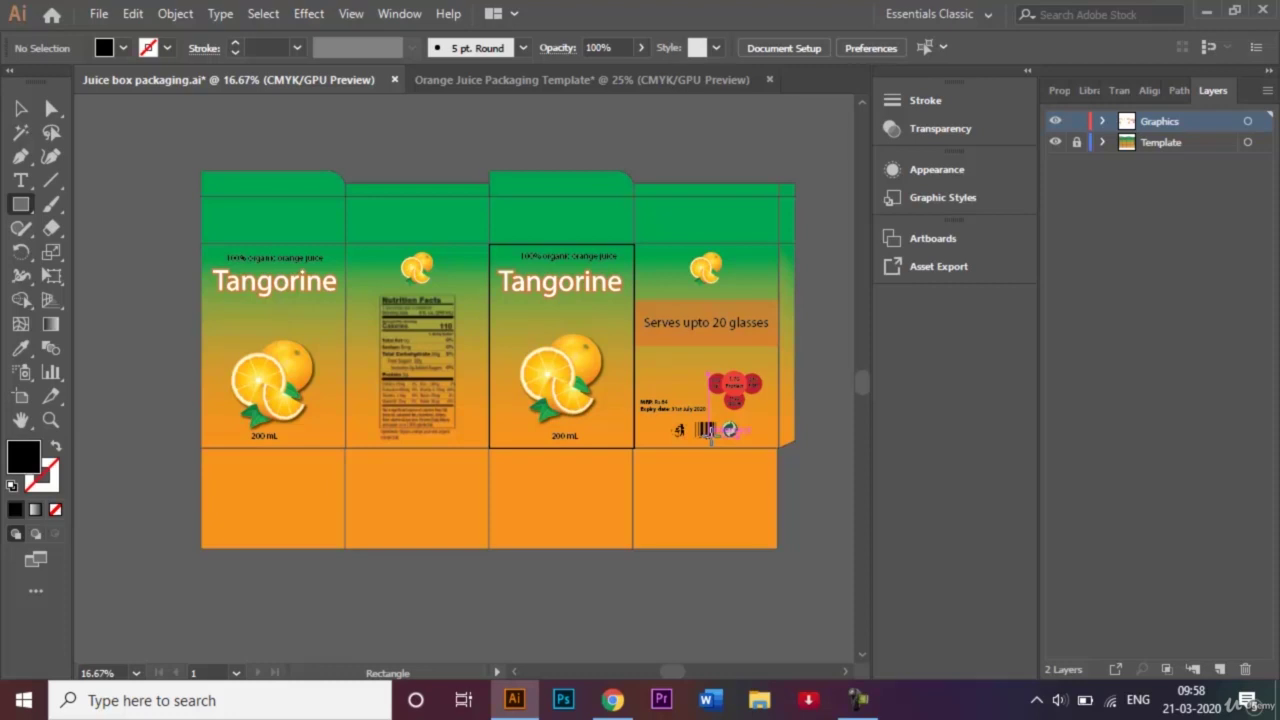
left_click(587, 80)
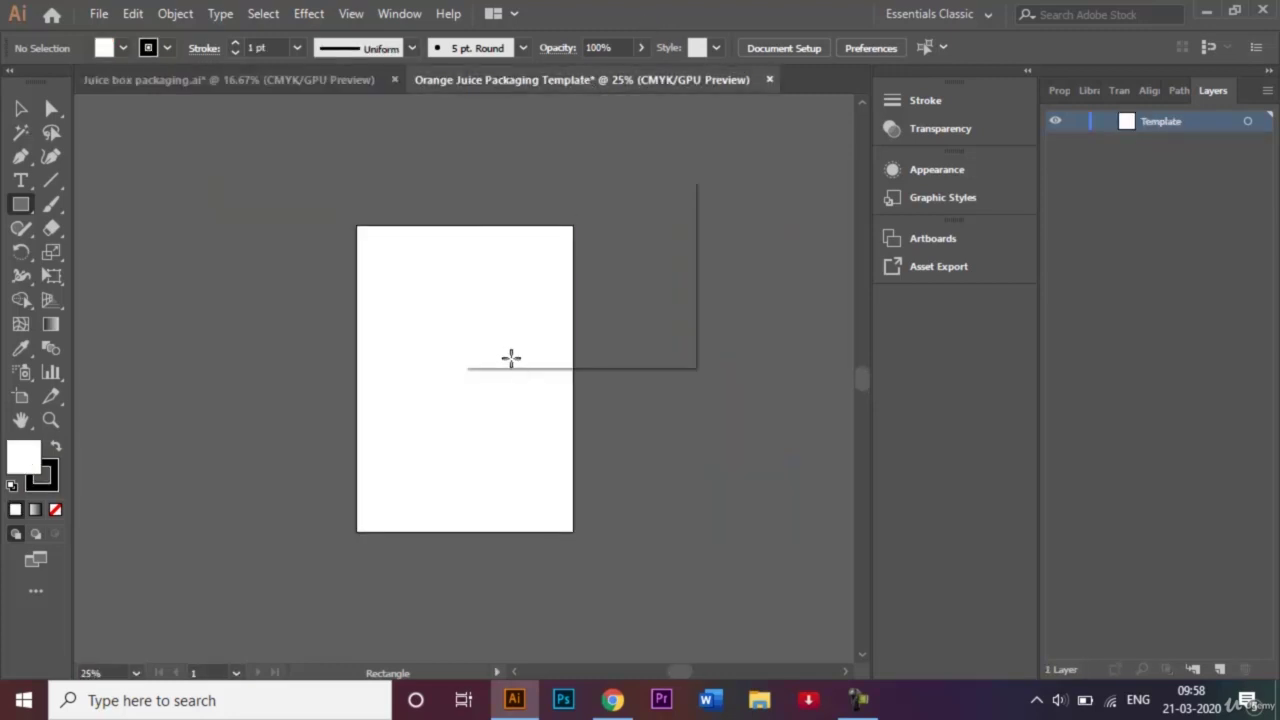
left_click(512, 358)
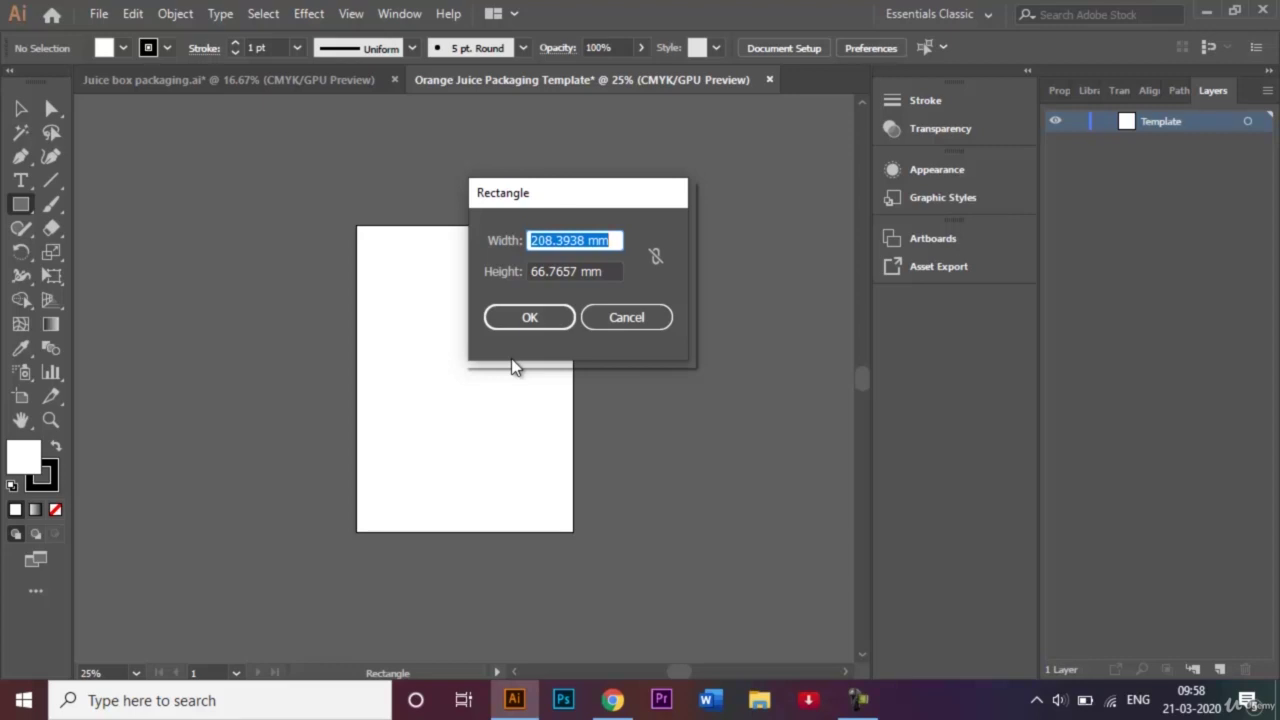
key("BackSpace")
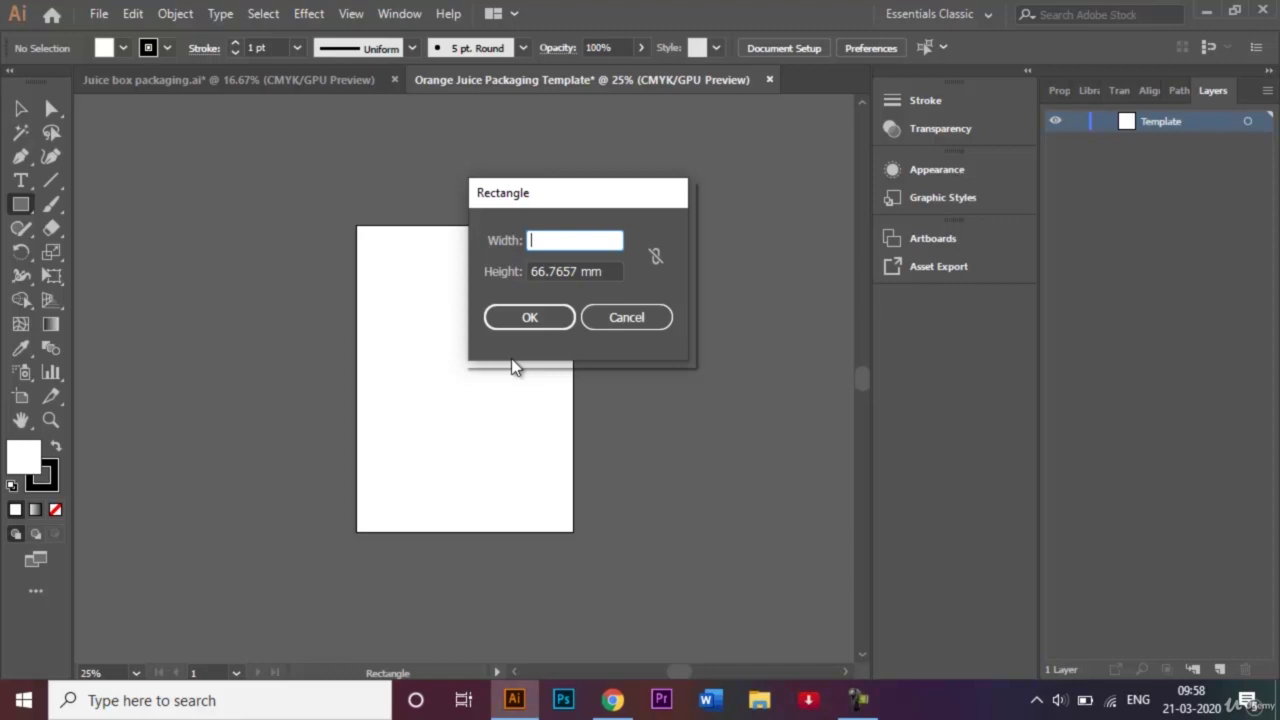
type("210")
key("Tab")
type("297")
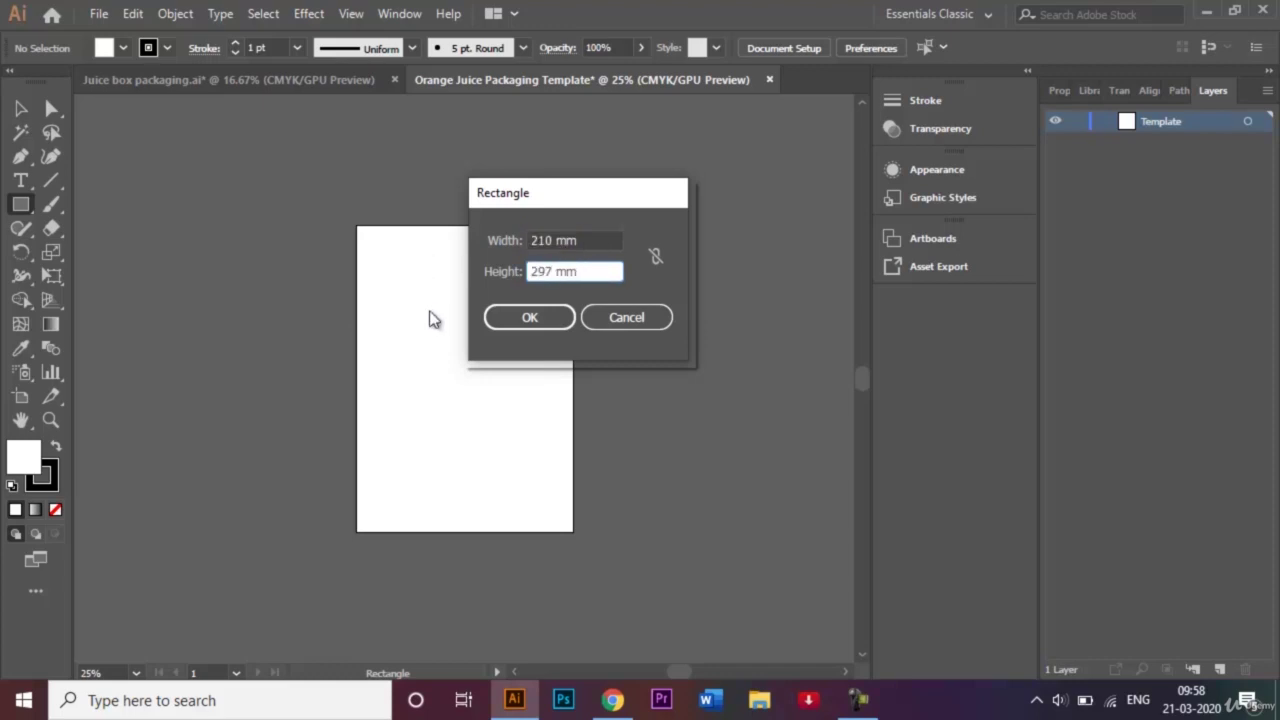
left_click(529, 318)
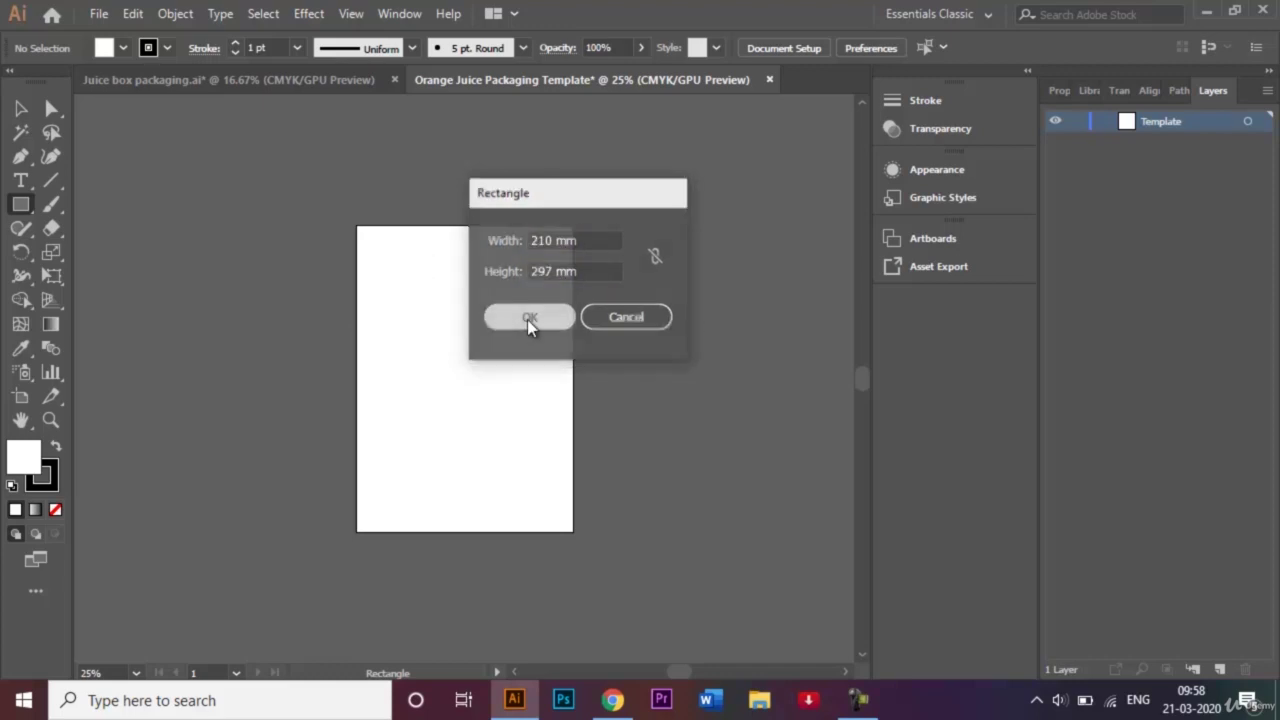
Move the rectangle flush against the artboard's right edge, aligned with its top and bottom
left_click(19, 110)
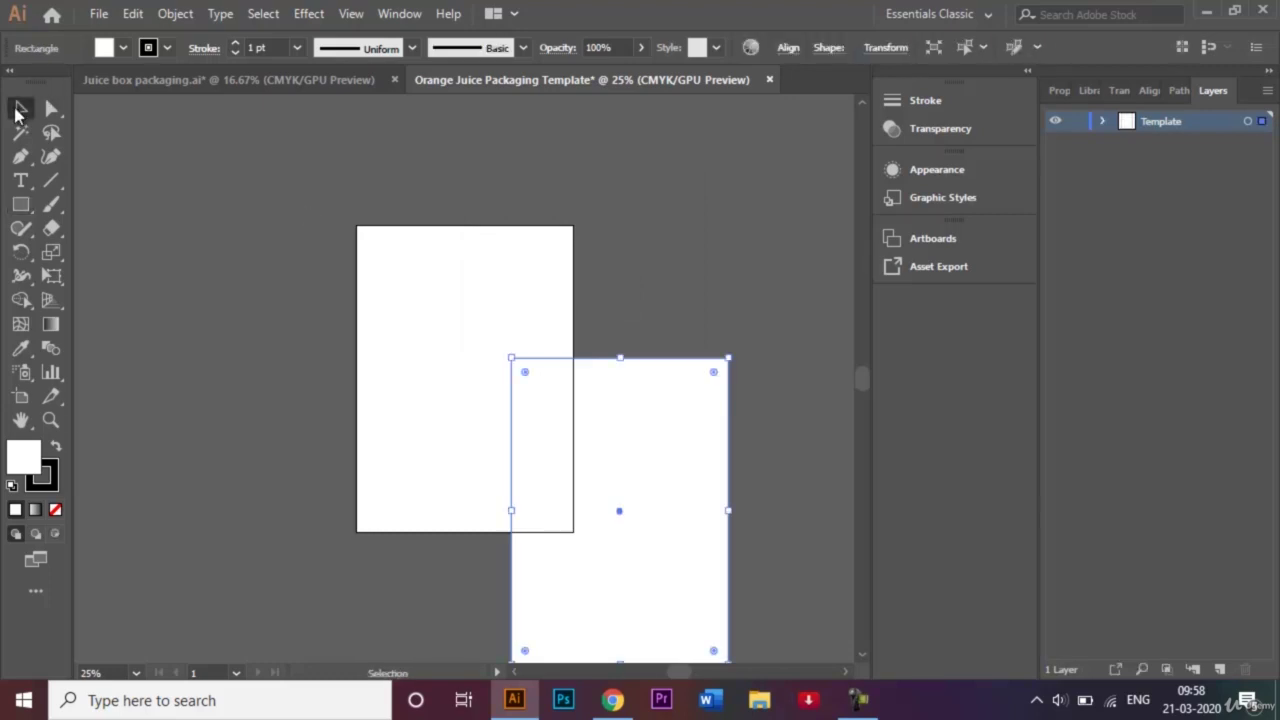
left_click_drag(620, 516, 684, 385)
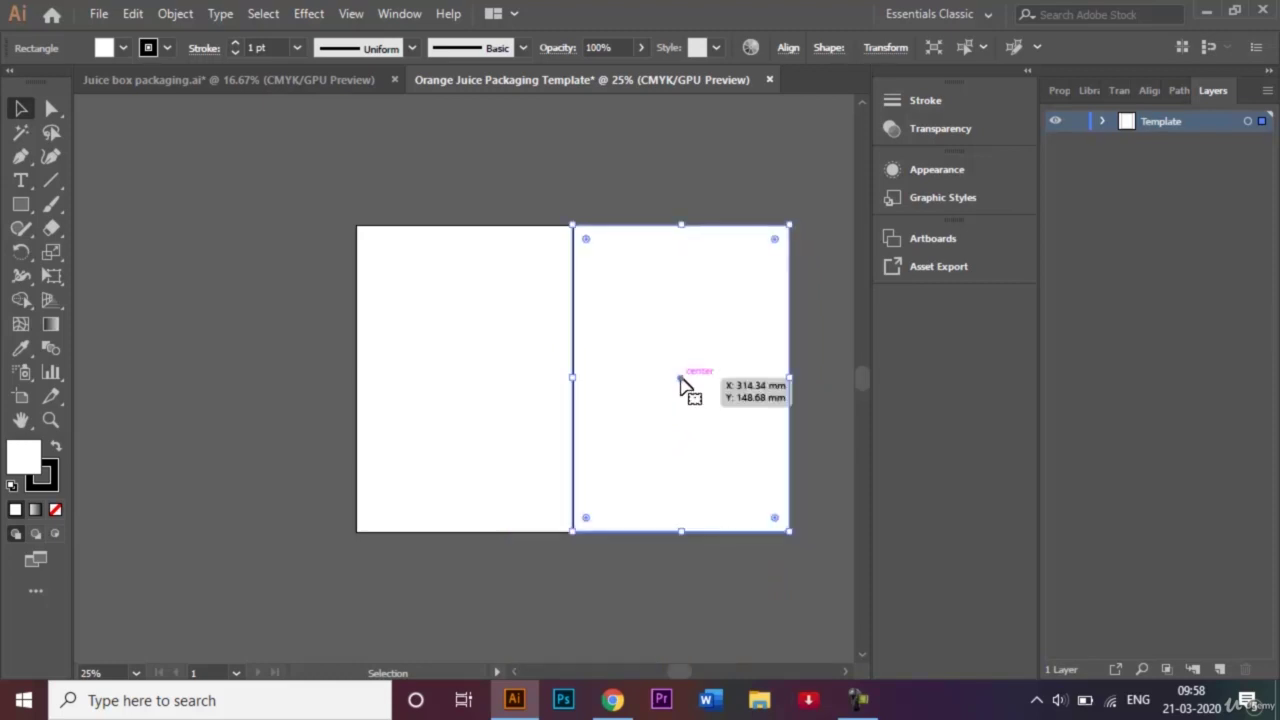
left_click(600, 140)
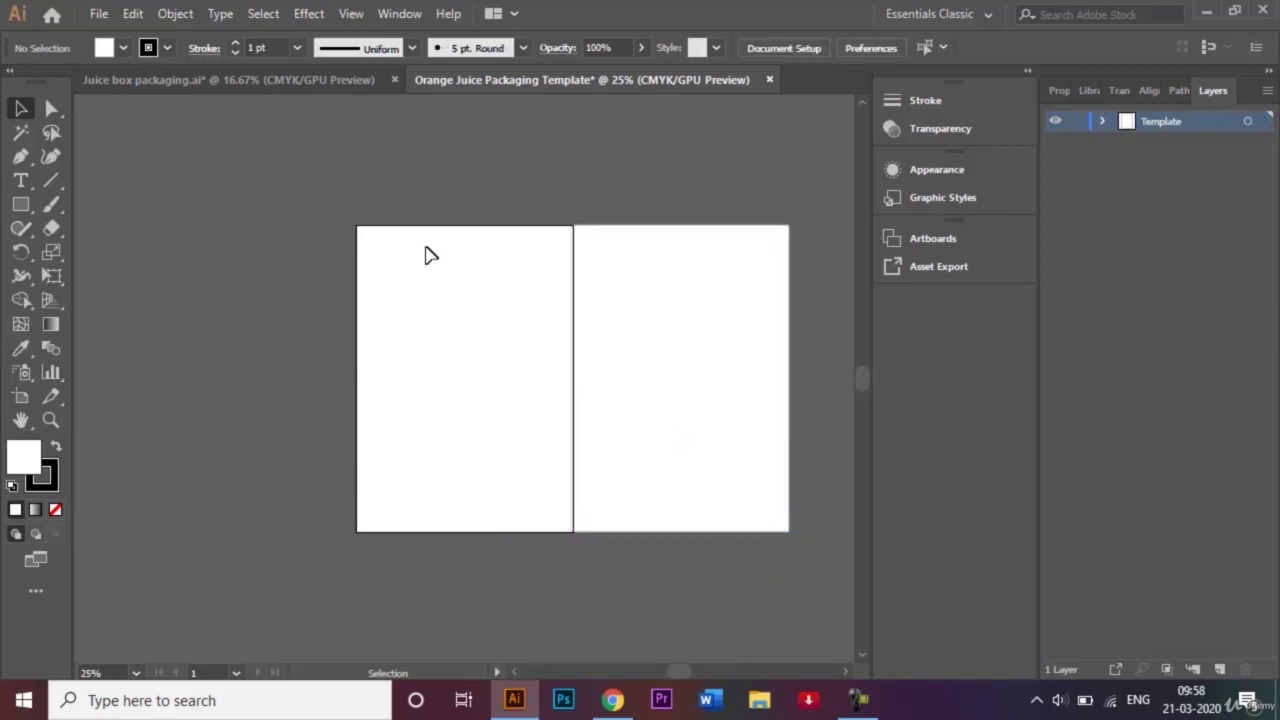
left_click(640, 303)
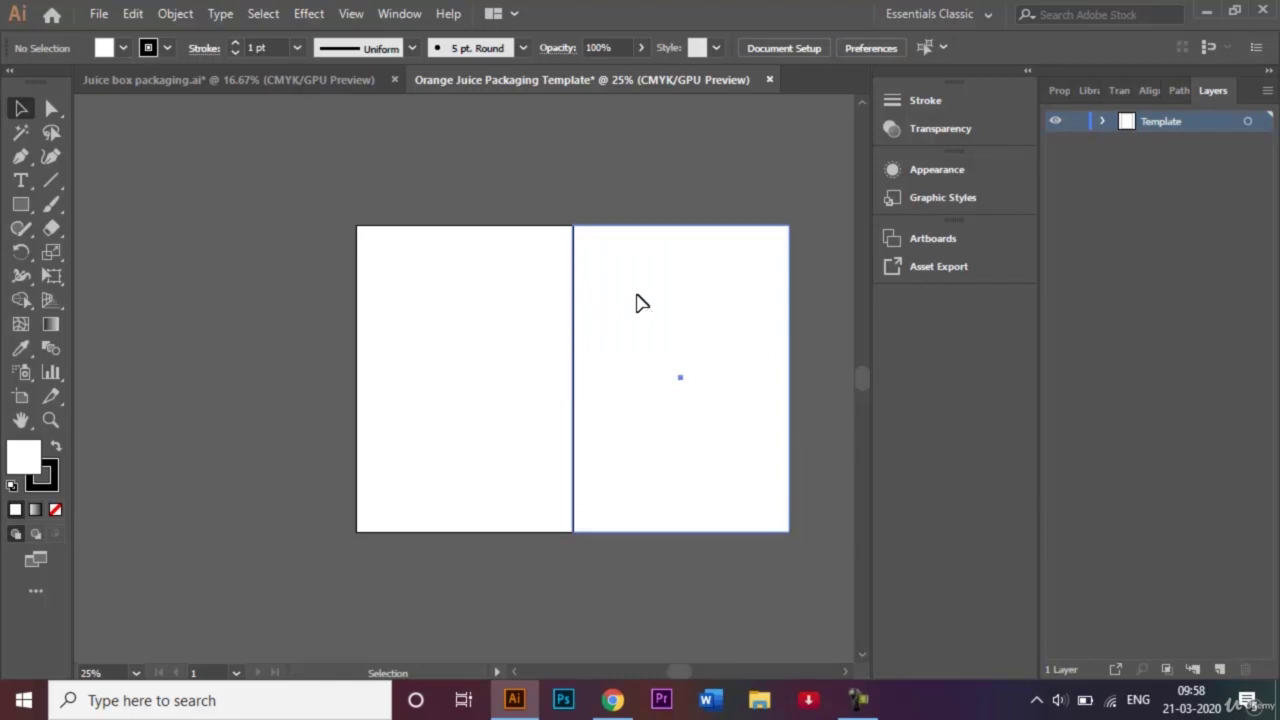
left_click_drag(640, 303, 641, 306)
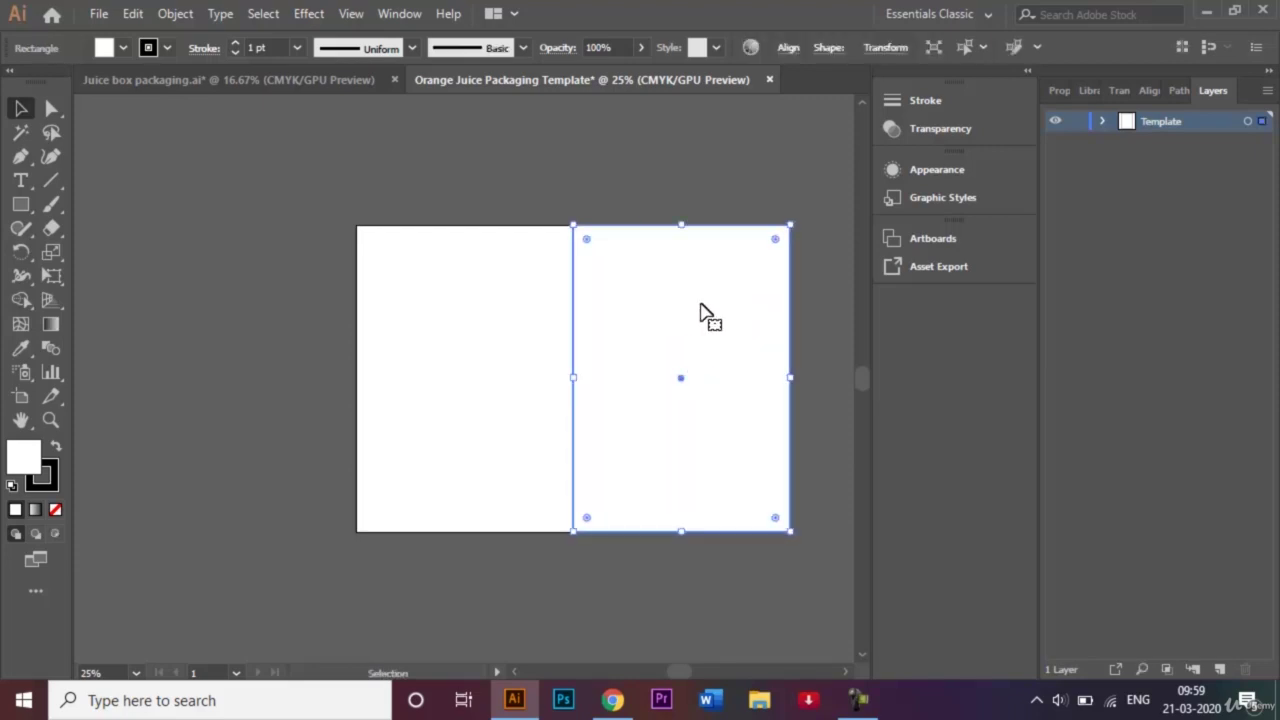
left_click(672, 174)
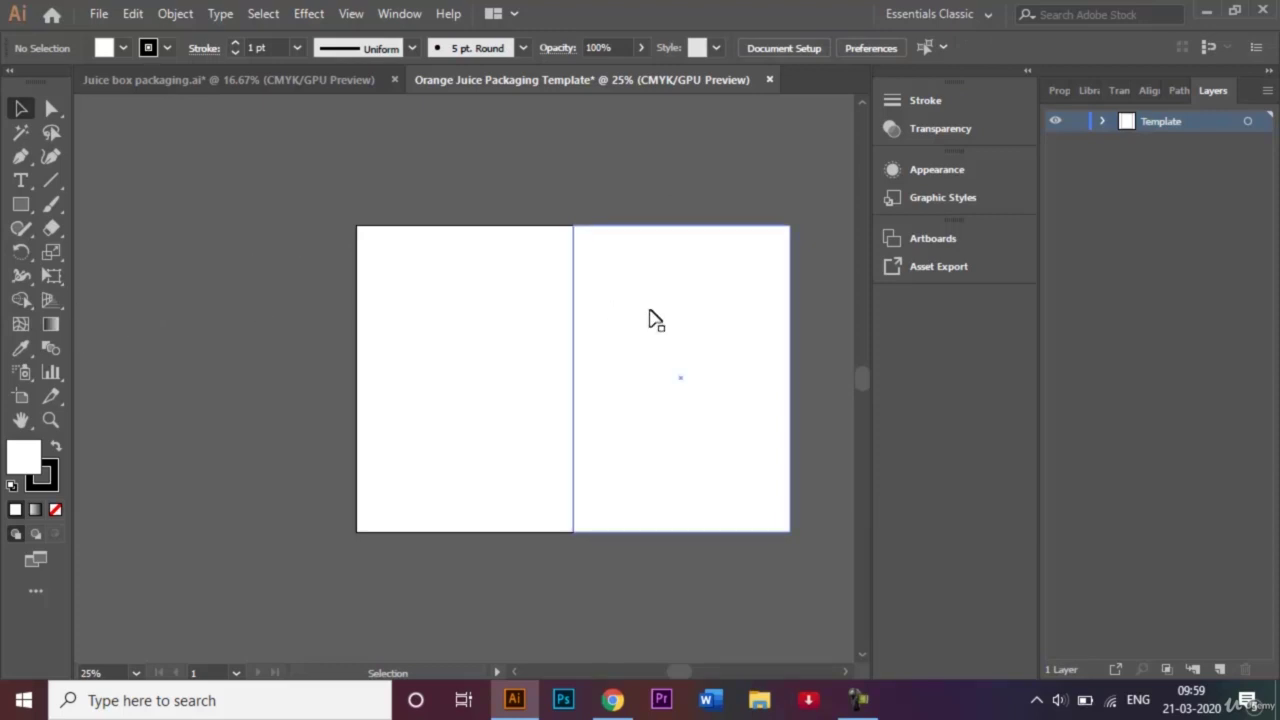
Duplicate the rectangle twice to form two adjoining panels against the artboard's left edge
left_click(680, 380)
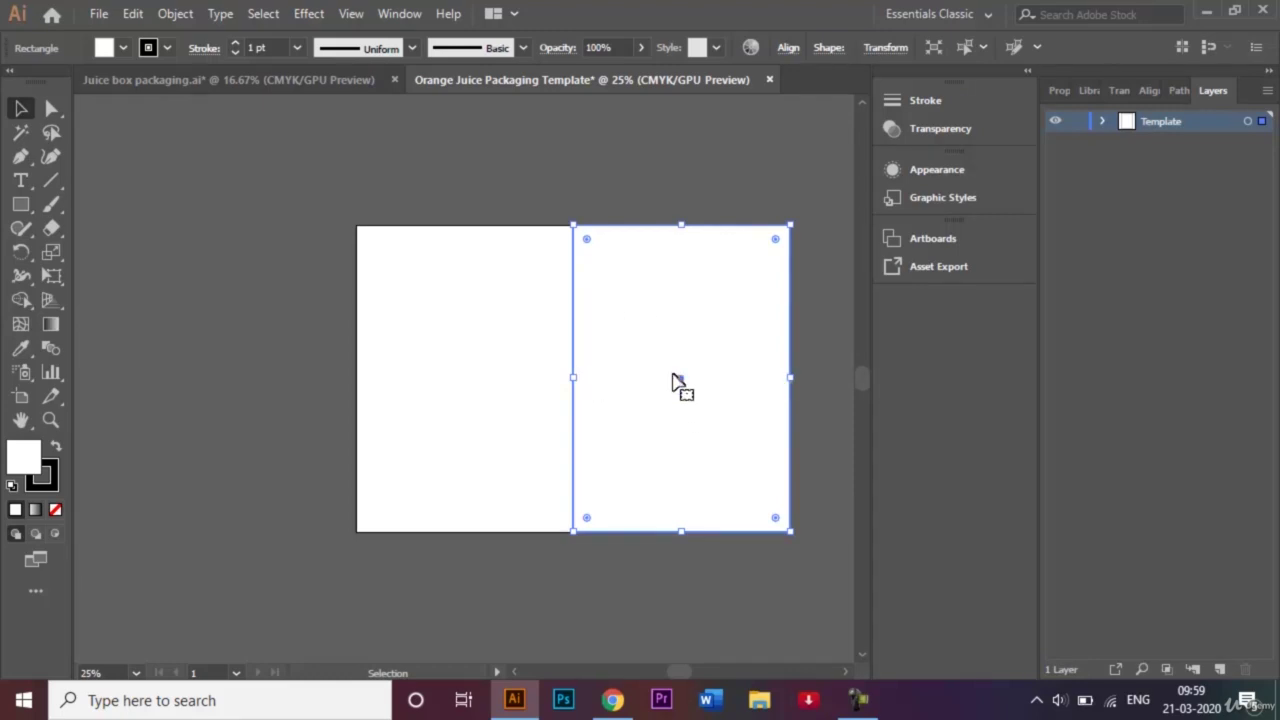
left_click_drag(676, 382, 241, 381)
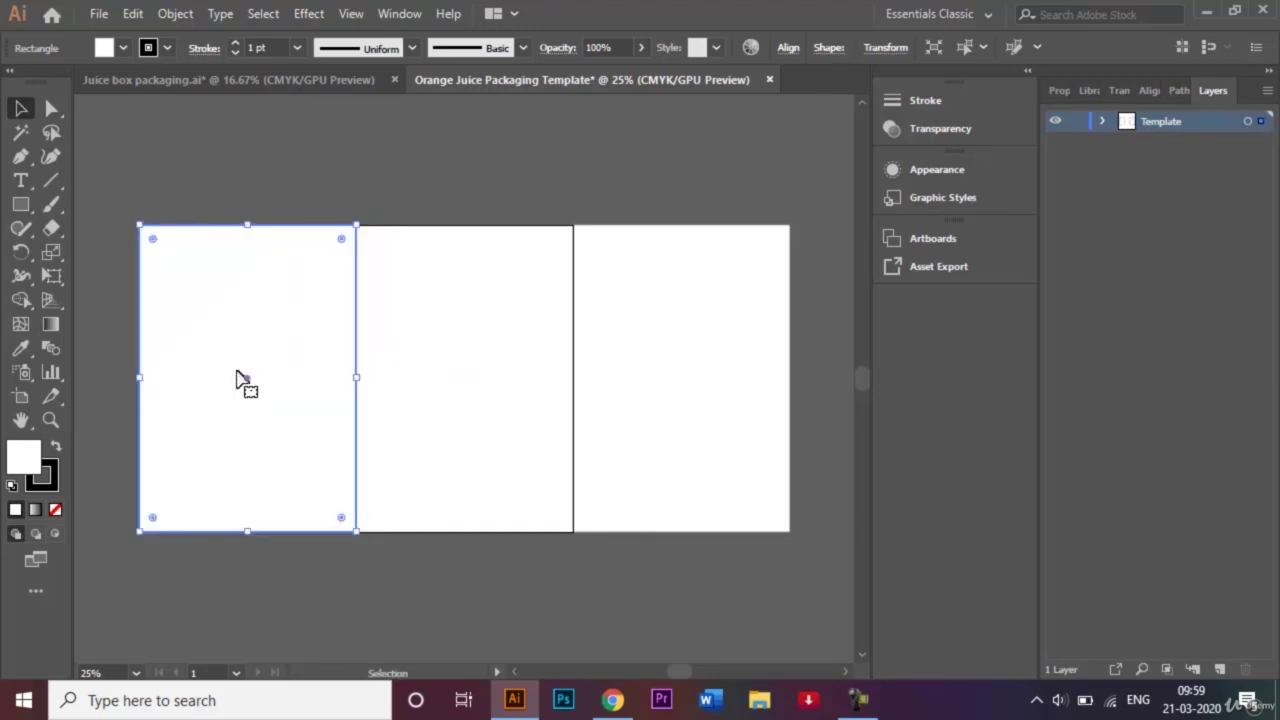
left_click(514, 673)
left_click_drag(514, 678, 514, 677)
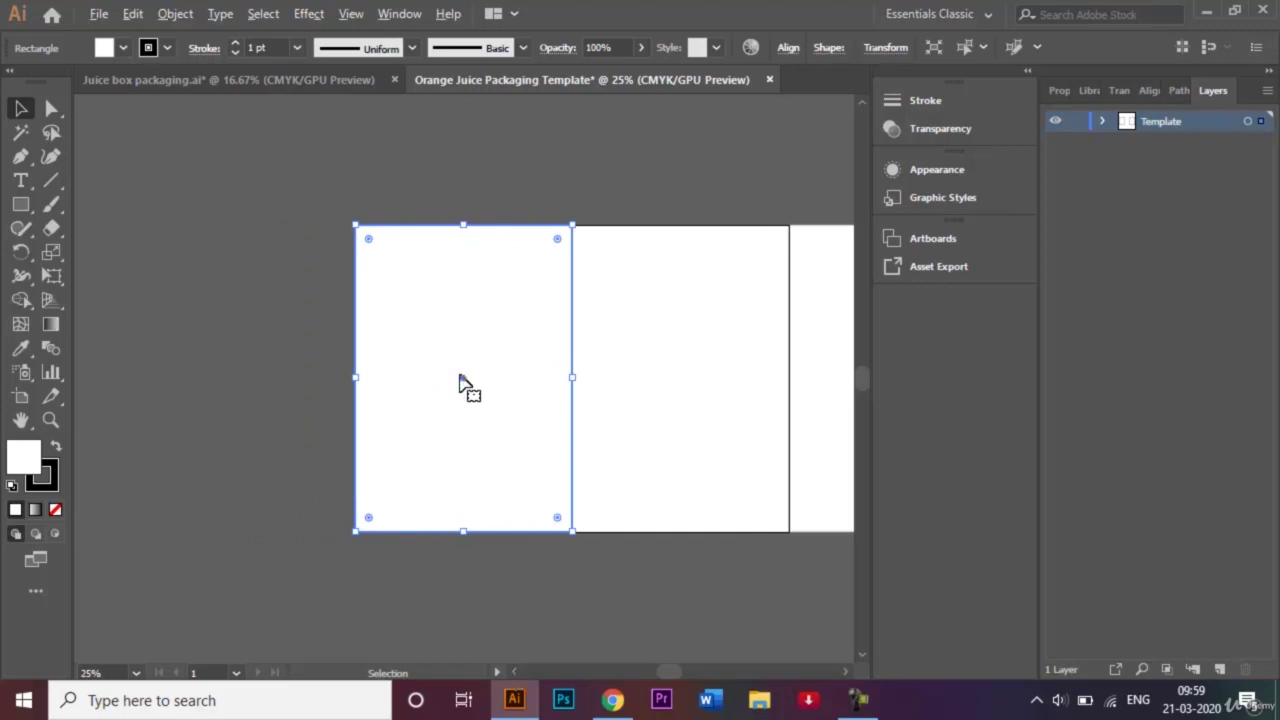
left_click_drag(461, 379, 245, 375)
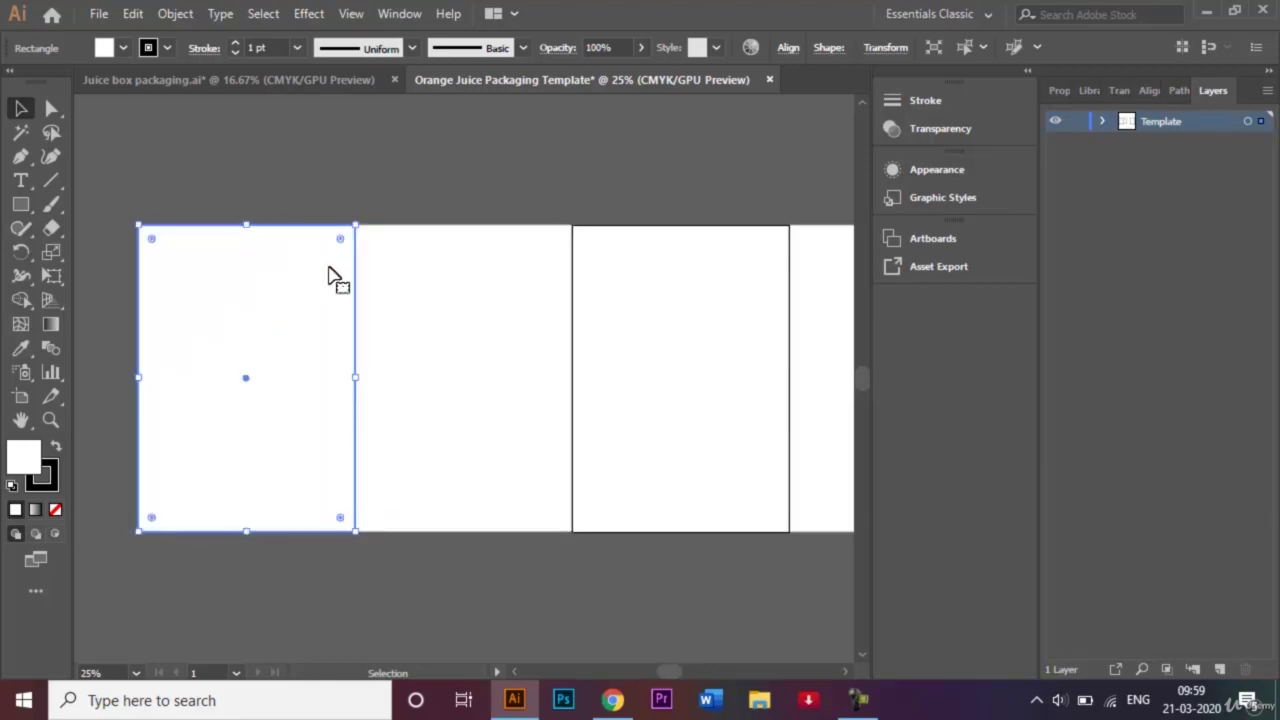
left_click(435, 204)
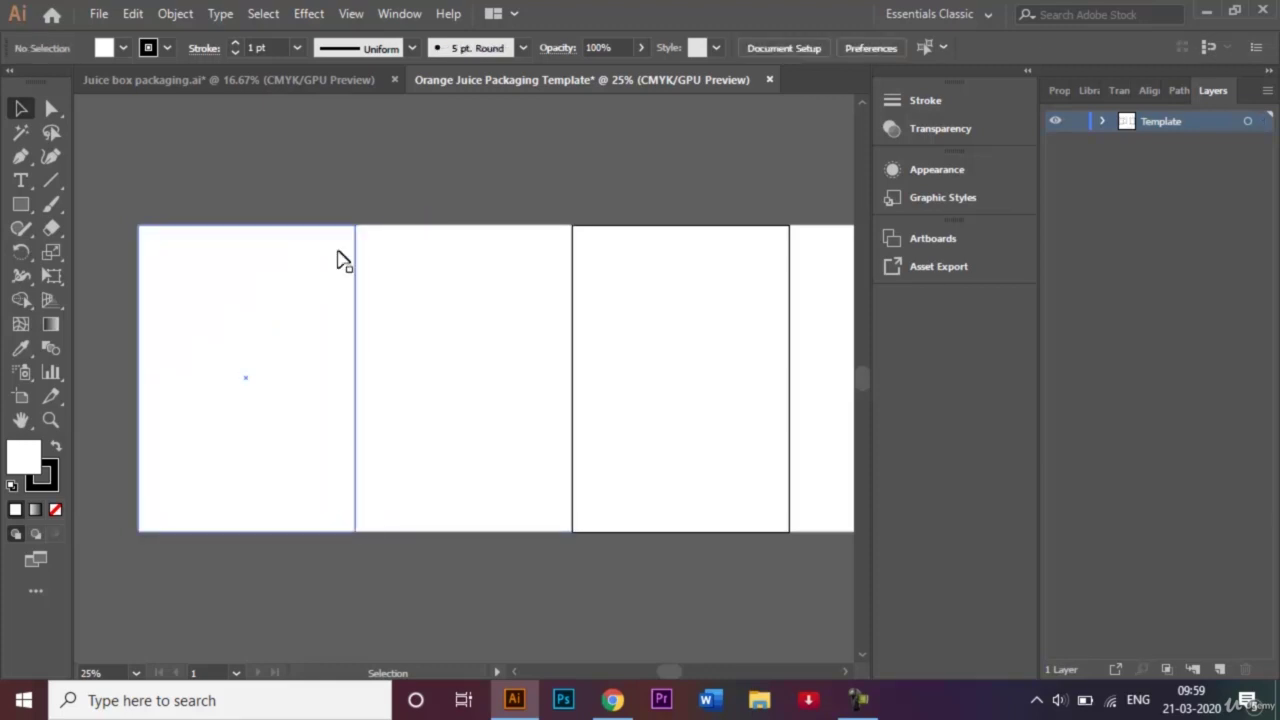
Duplicate the leftmost panel onto the artboard to complete a row of four adjoining panels
left_click(250, 381)
left_click_drag(246, 377, 688, 380)
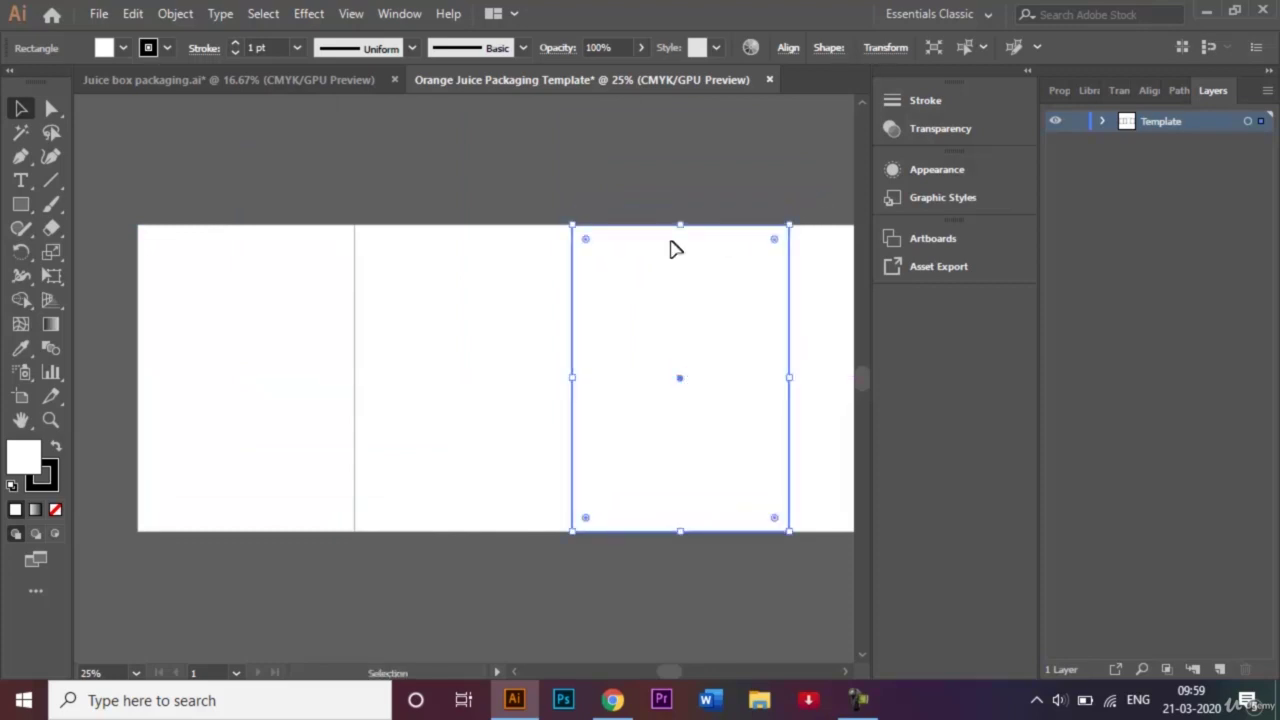
left_click(643, 189)
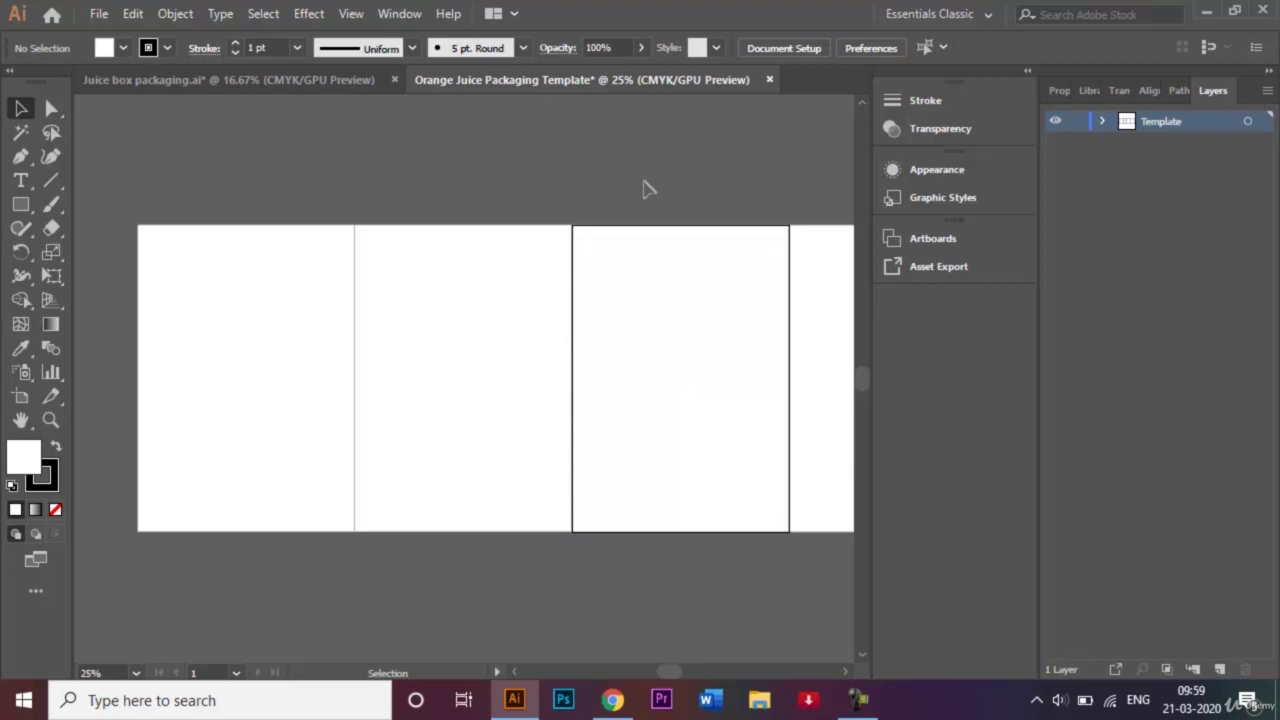
Select all four panels and apply the default white-to-black linear gradient fill
key("ctrl+minus")
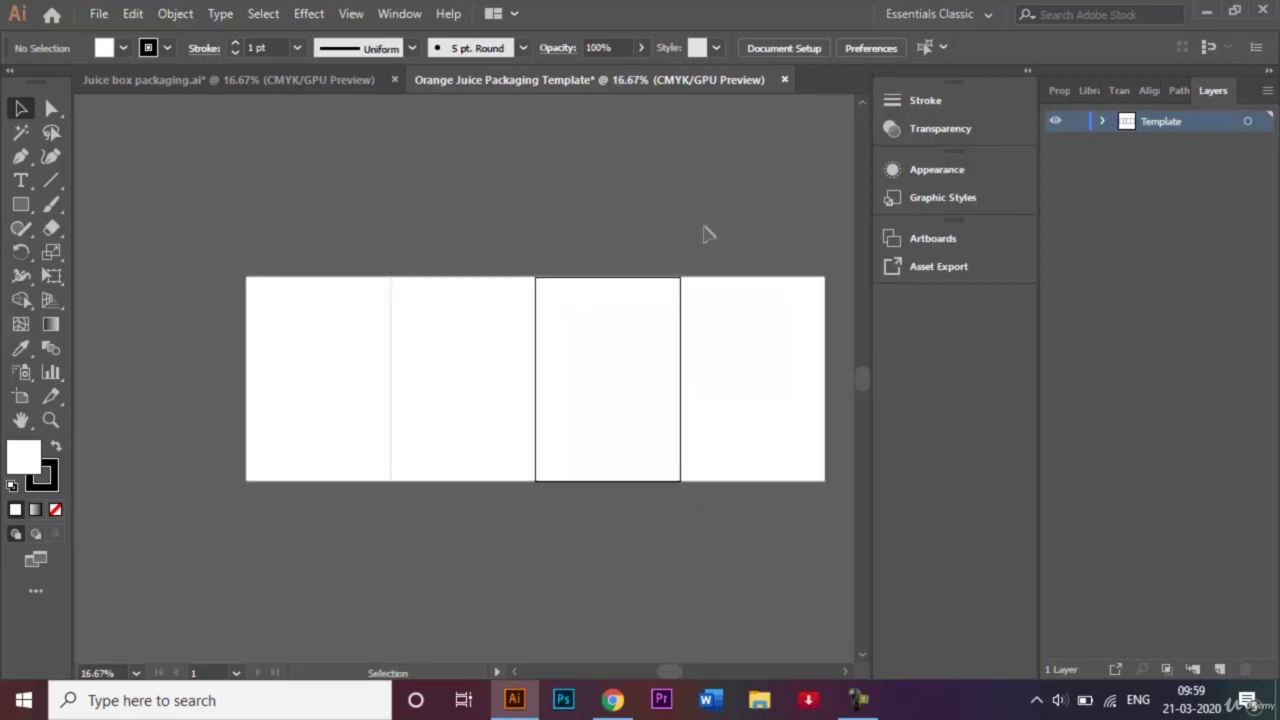
left_click(845, 672)
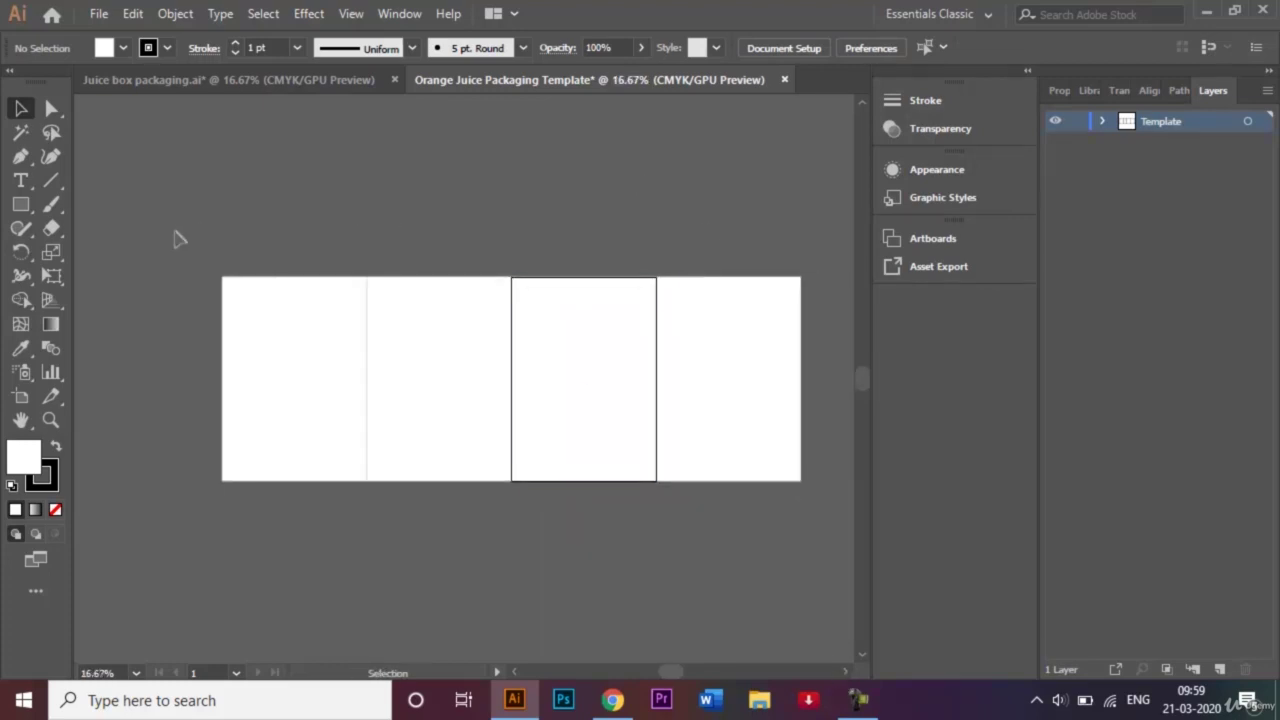
left_click_drag(395, 345, 815, 512)
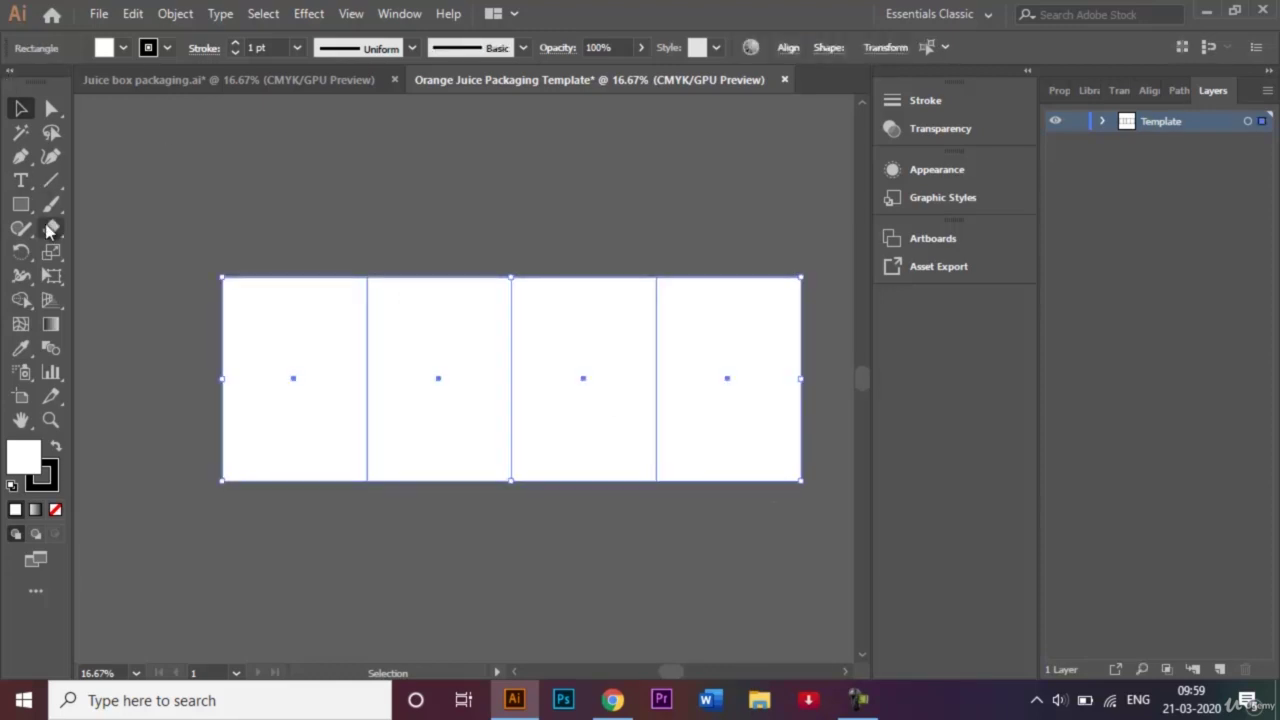
double_click(51, 326)
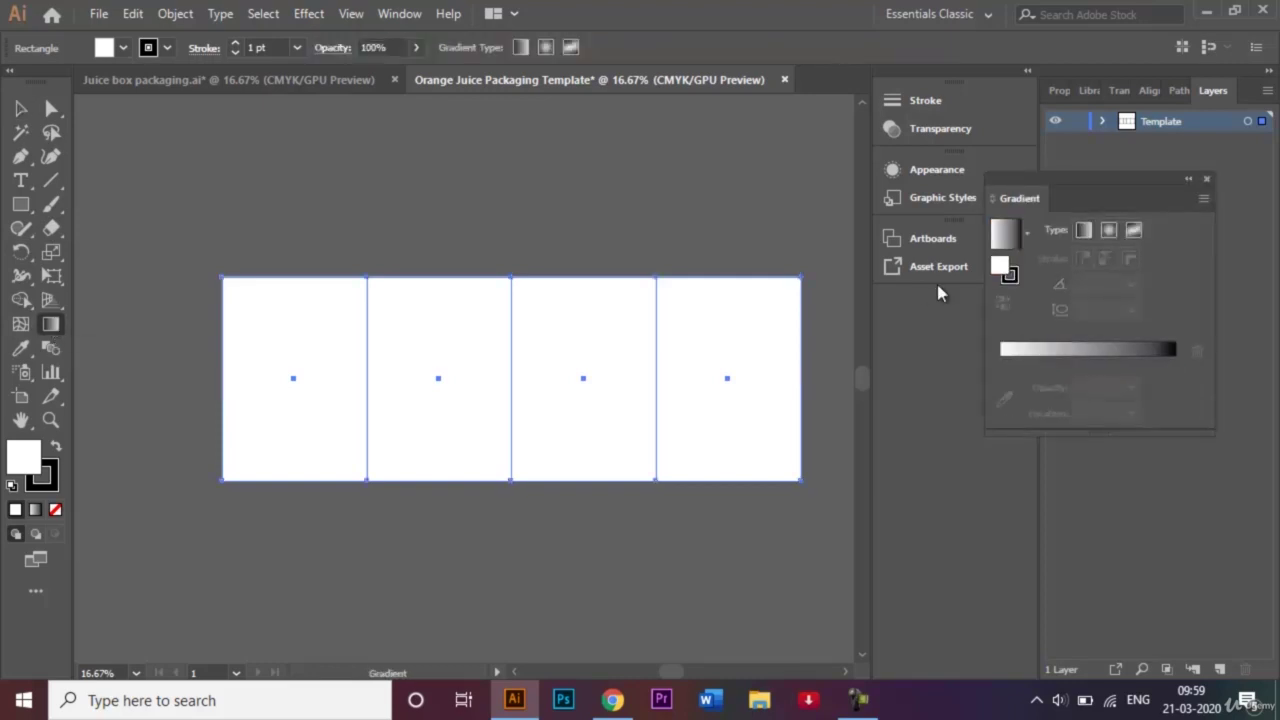
left_click_drag(1077, 188, 711, 158)
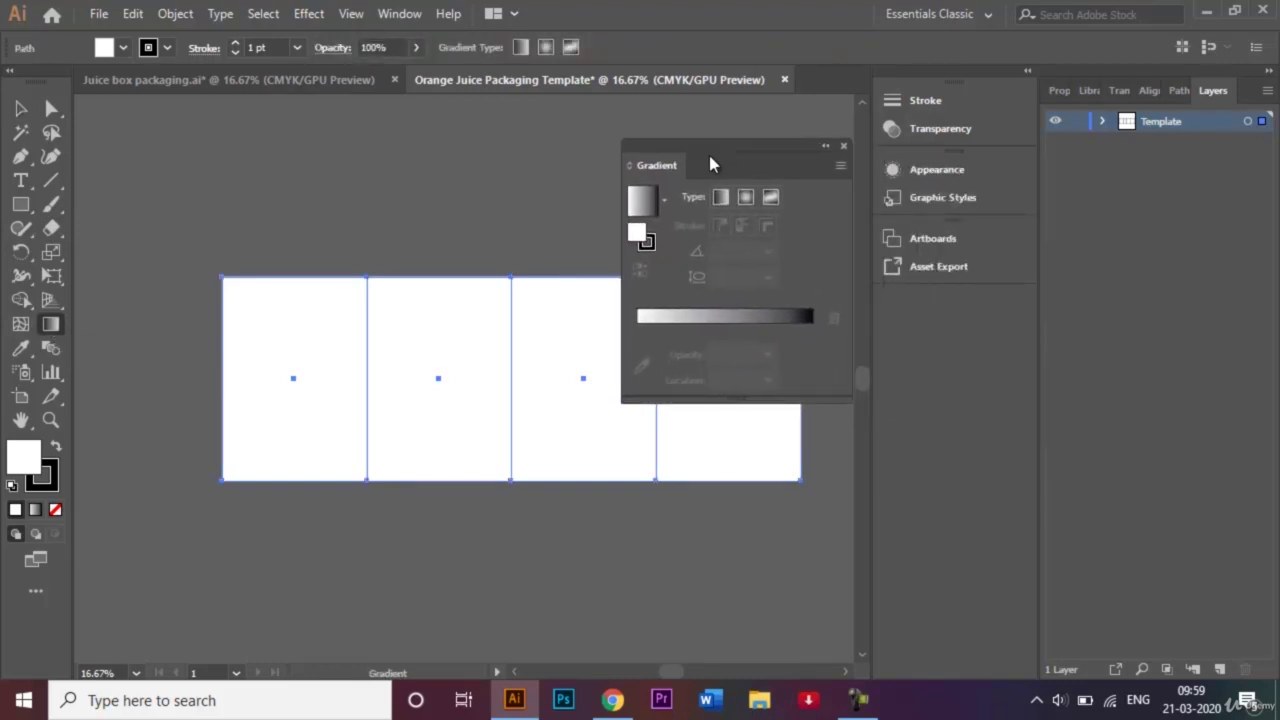
left_click(718, 320)
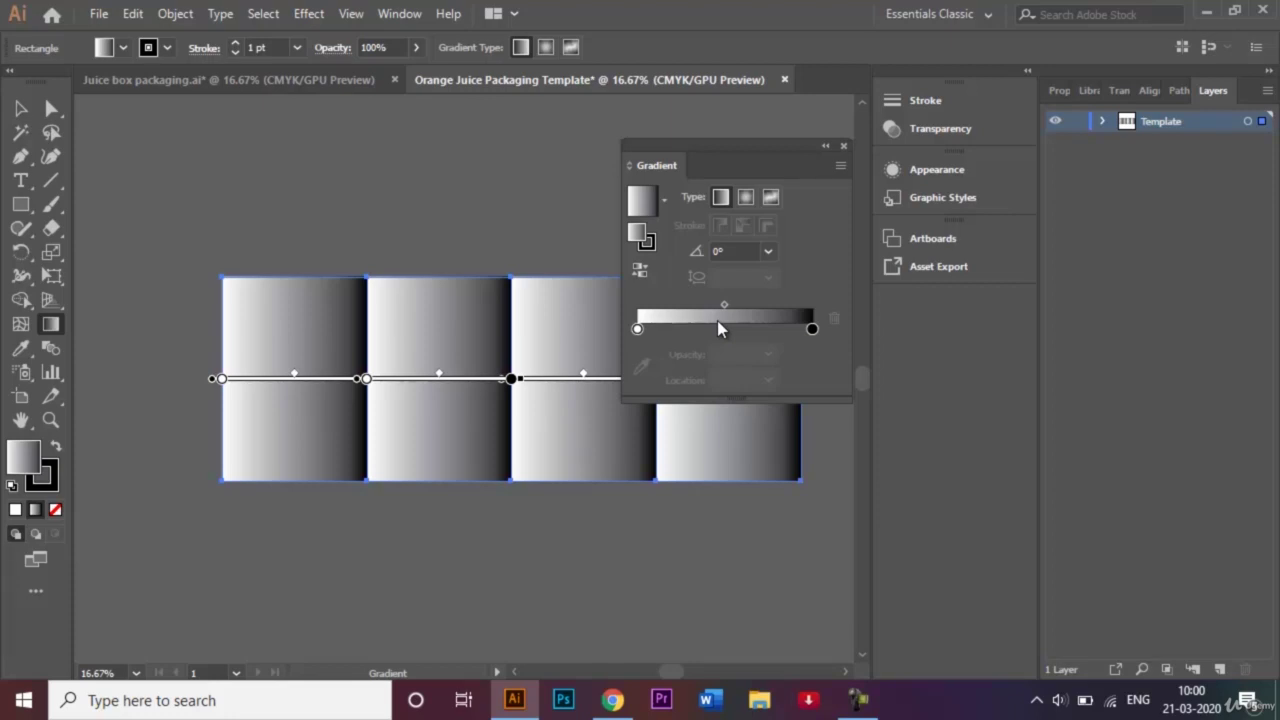
Set the gradient's starting colour stop to orange and its ending stop to a darker green
double_click(637, 329)
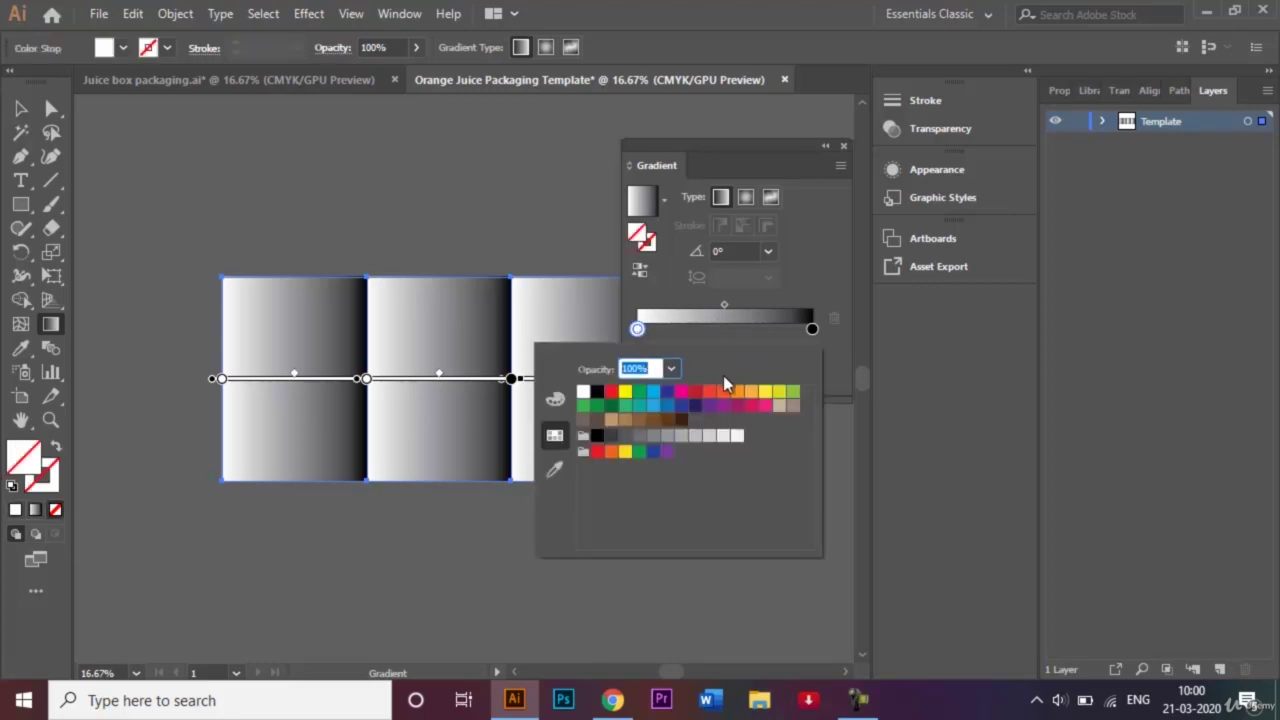
left_click(739, 393)
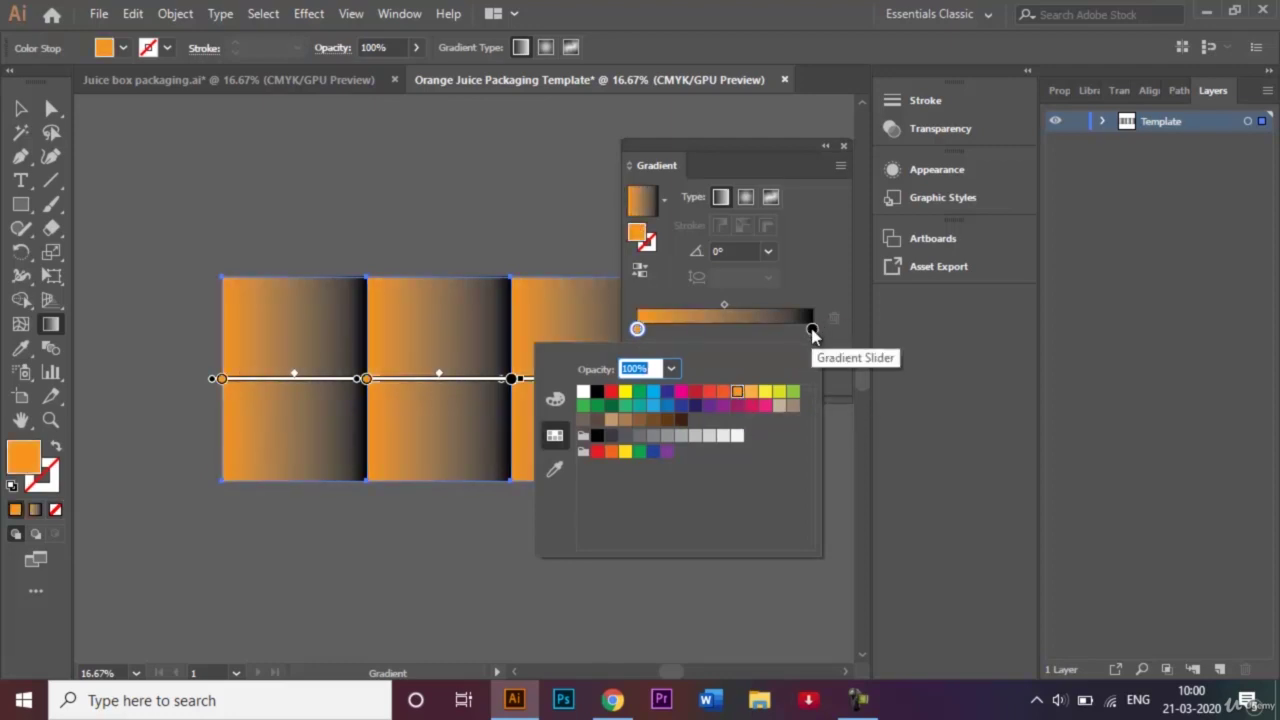
left_click(811, 330)
double_click(811, 330)
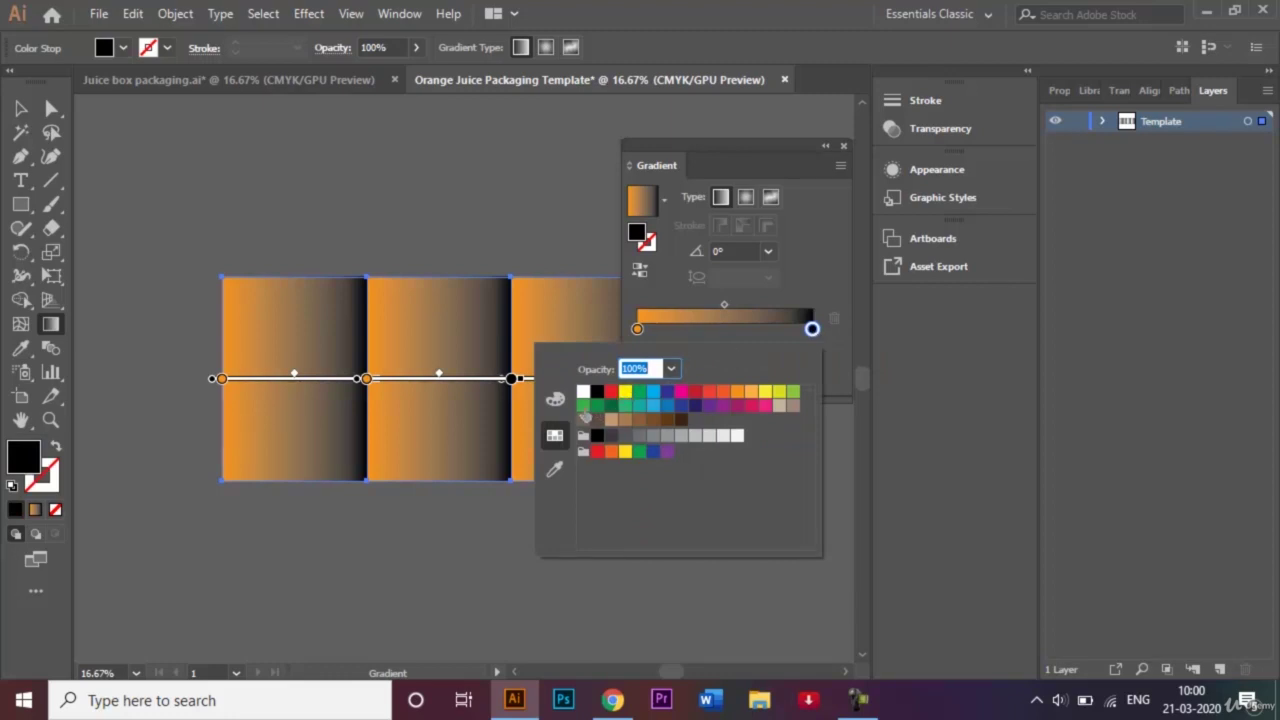
left_click(584, 406)
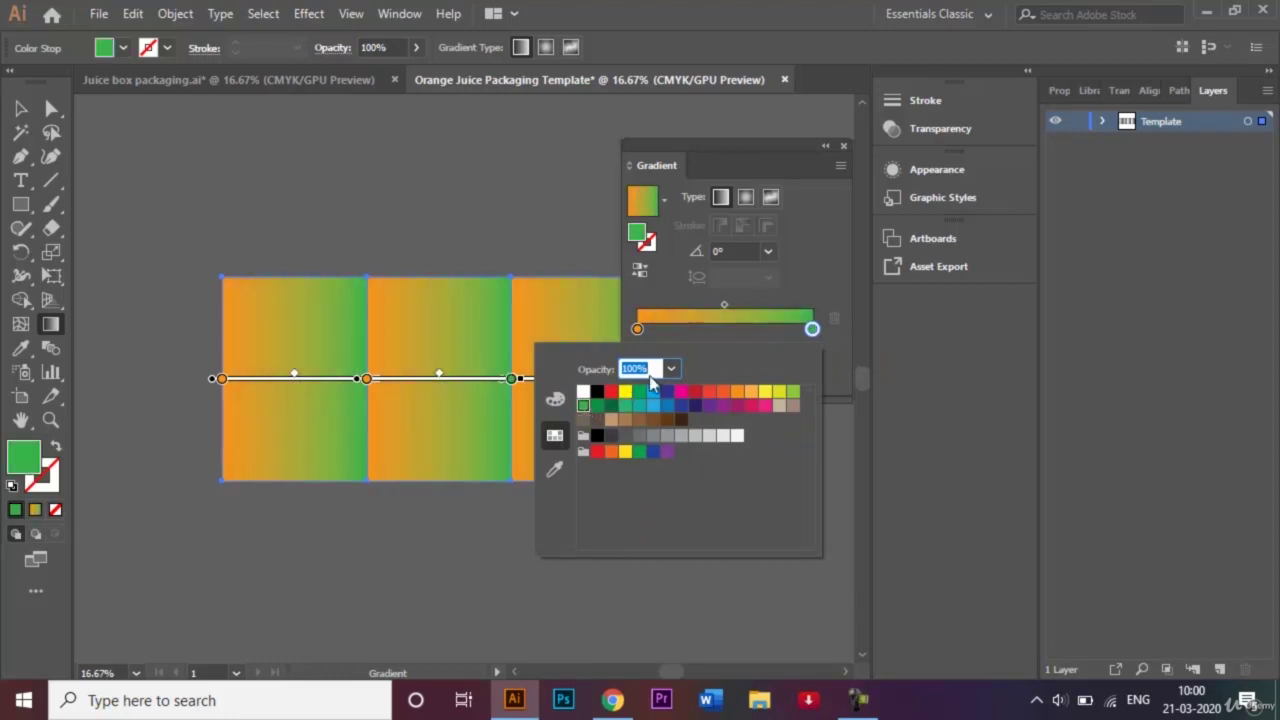
left_click(597, 410)
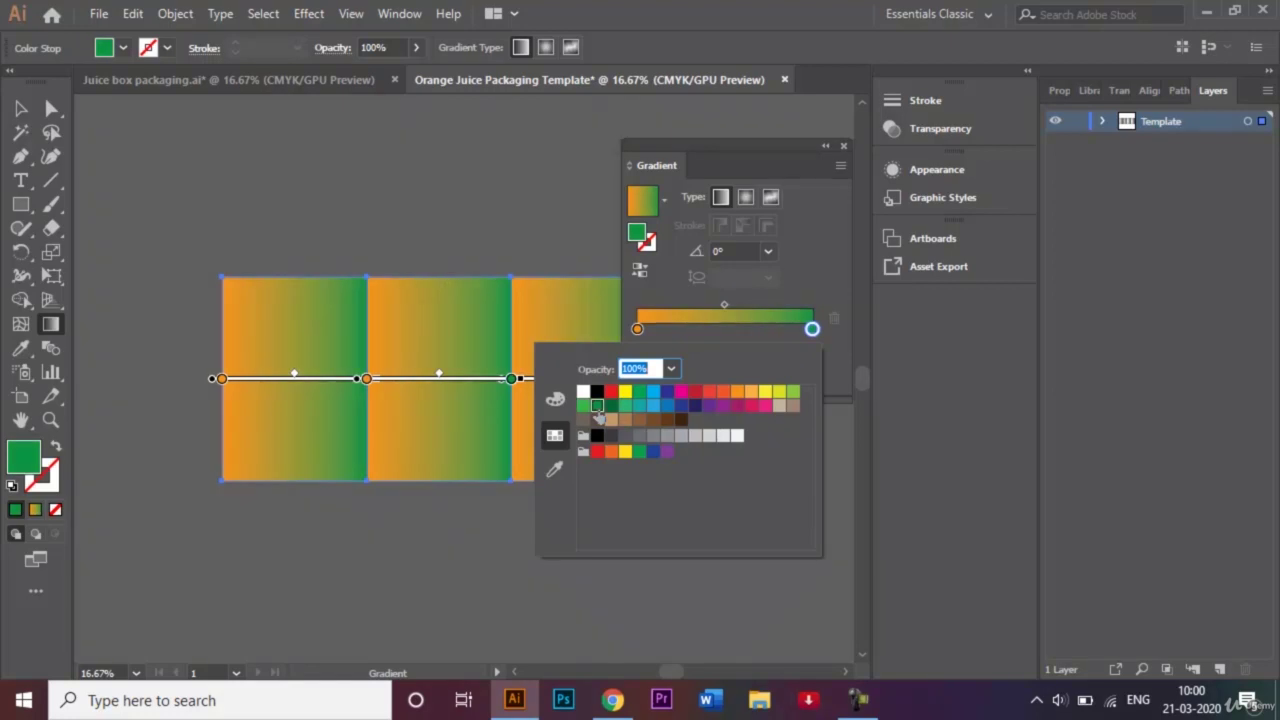
Shift the gradient's midpoint to about 61% and set its angle to 90° so green sits at the panels' upper edge
left_click(726, 308)
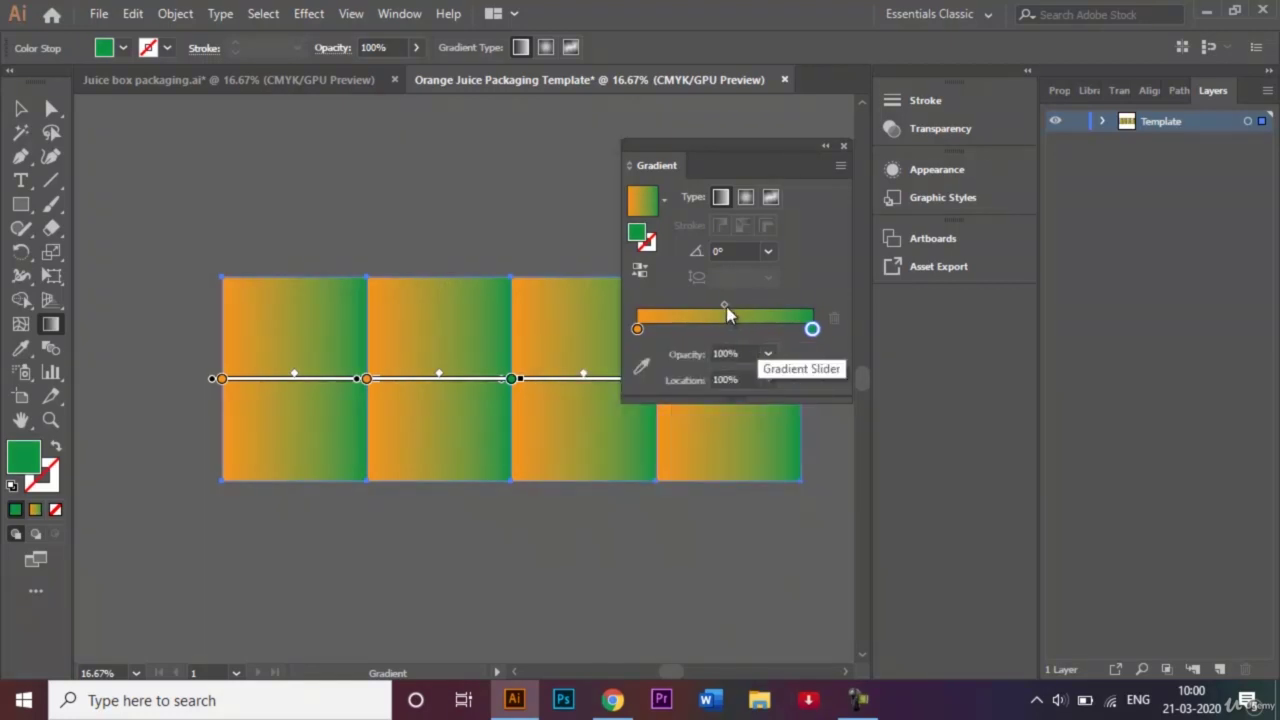
left_click(725, 305)
left_click_drag(725, 304, 745, 305)
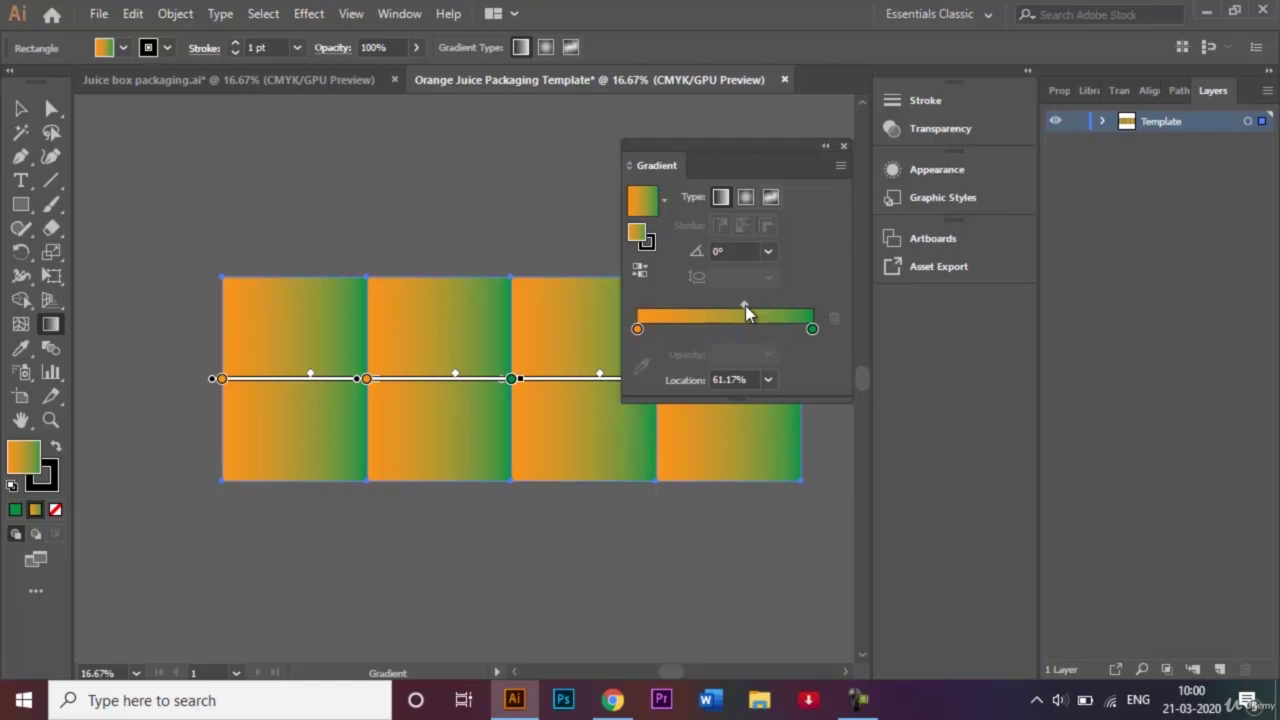
left_click(768, 253)
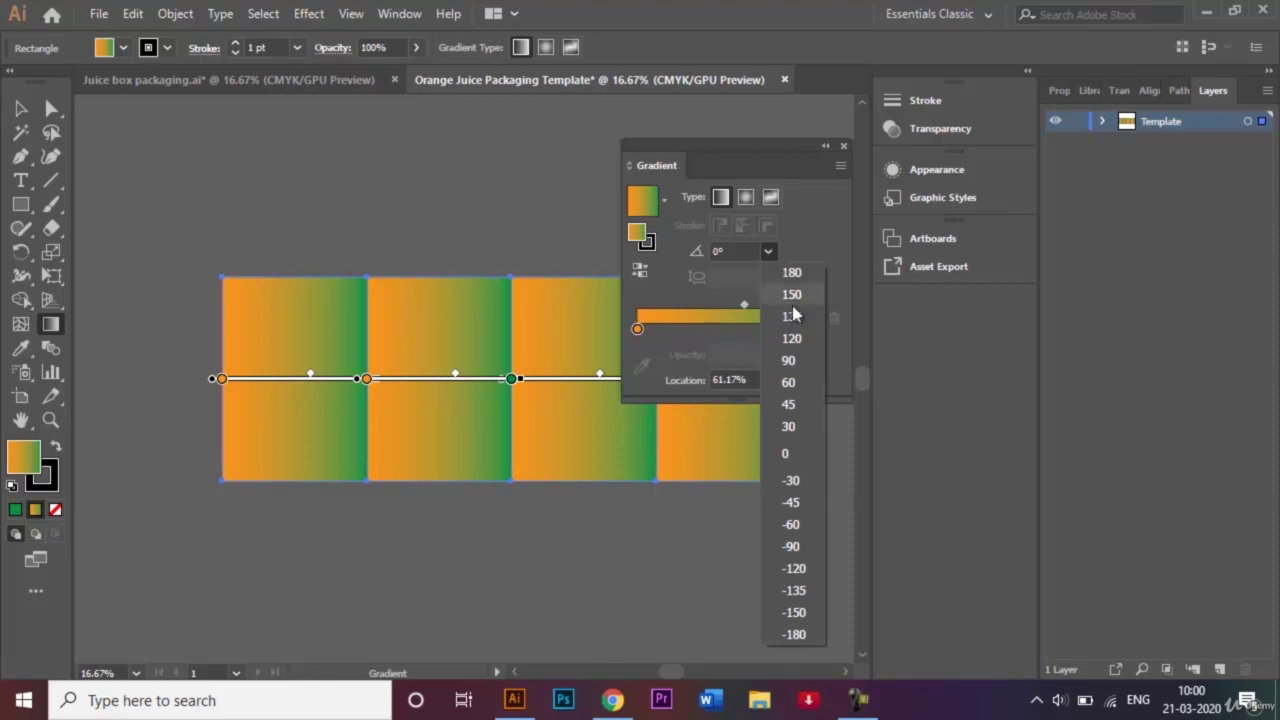
left_click(797, 361)
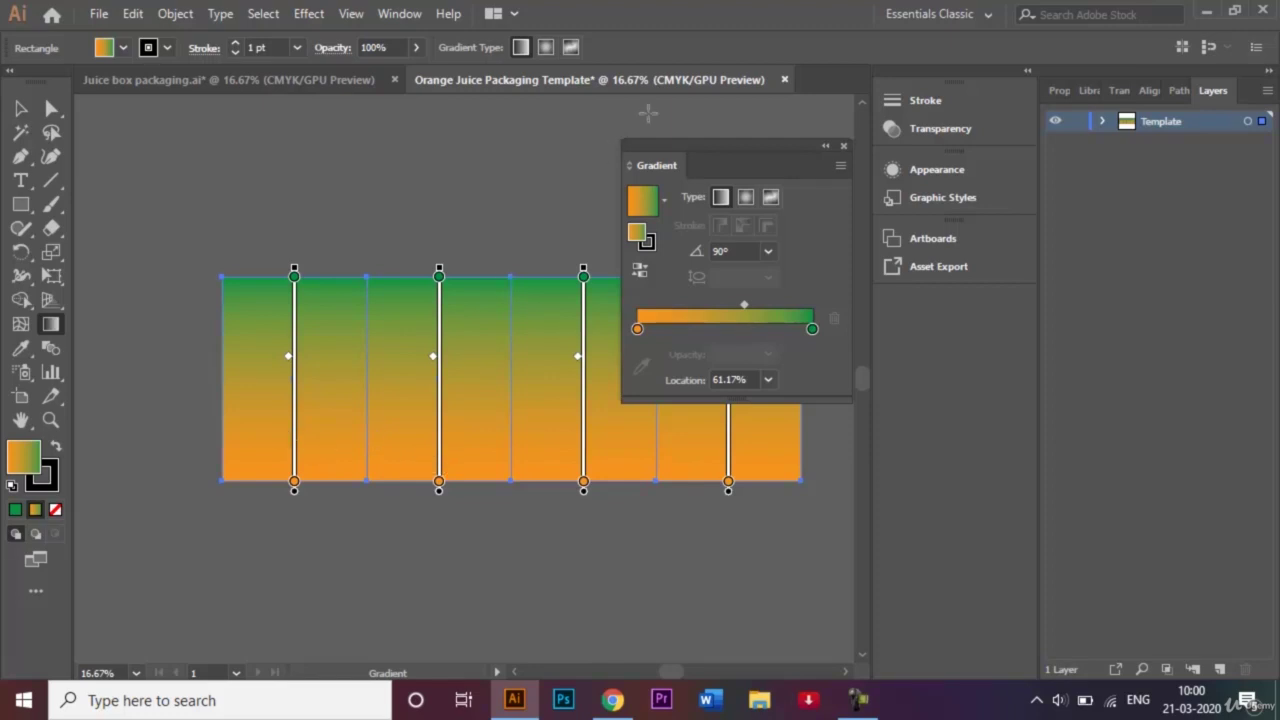
left_click(843, 150)
left_click(21, 108)
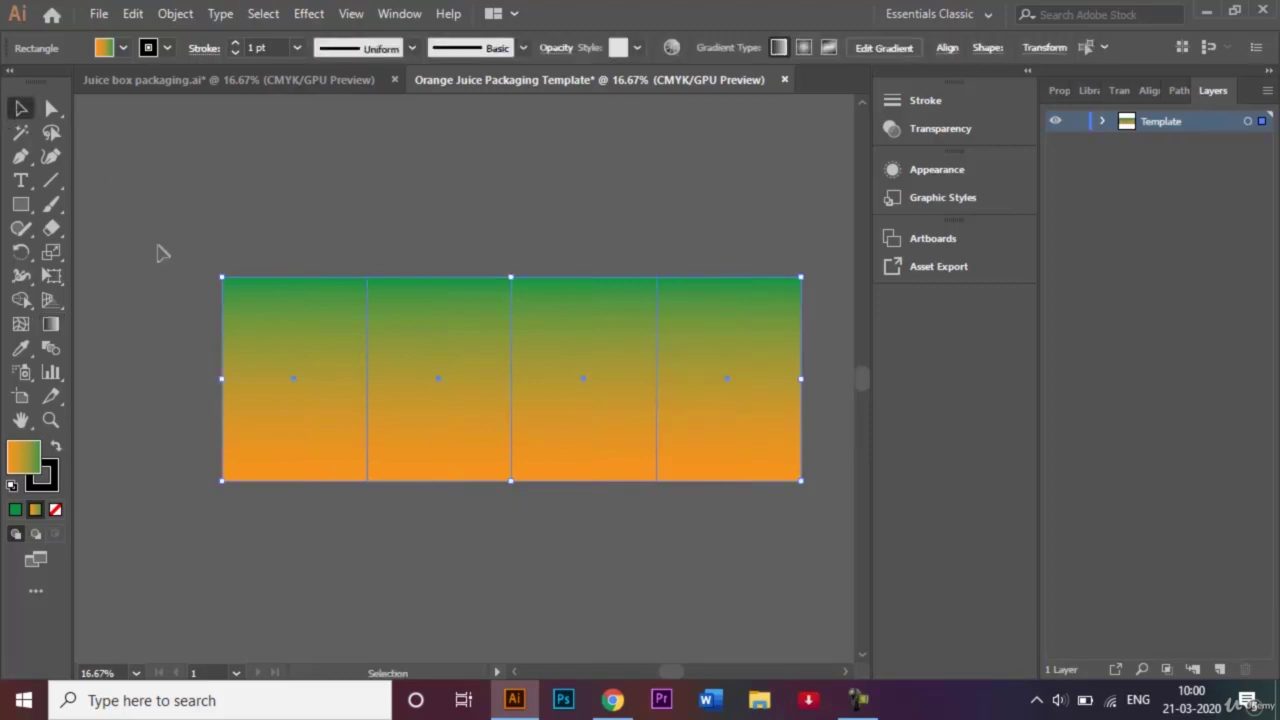
left_click(160, 253)
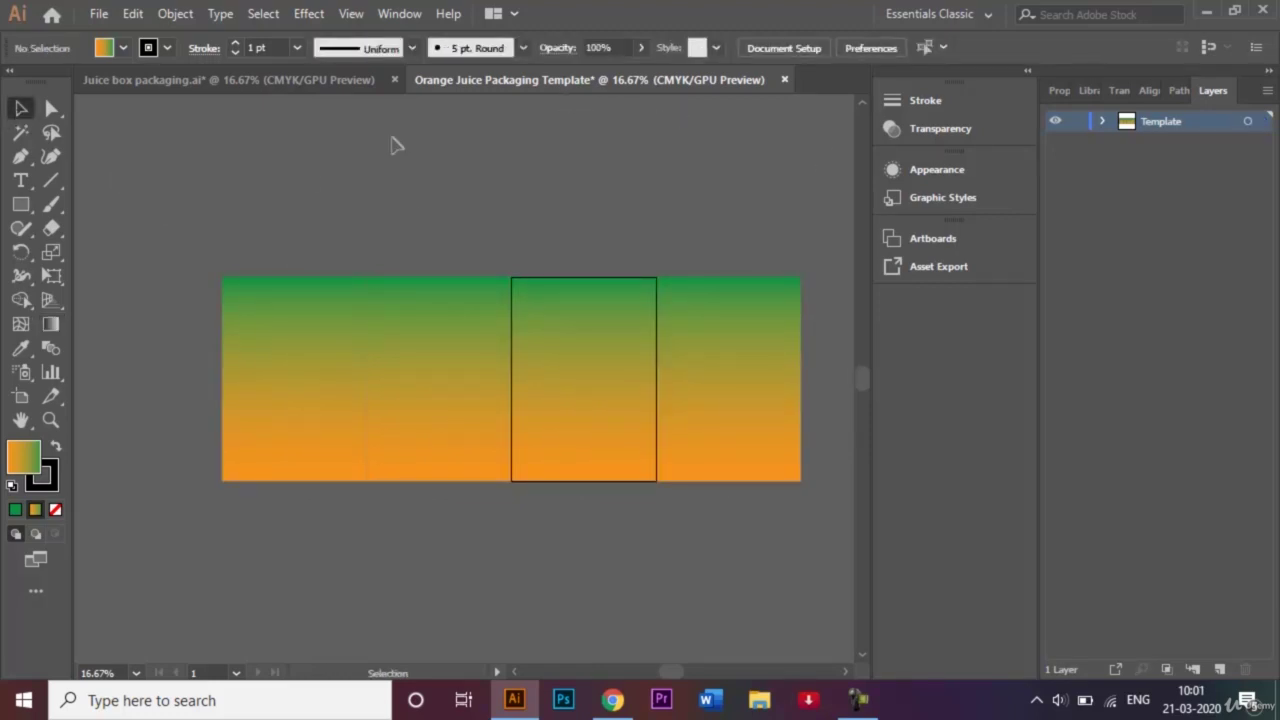
Compare the gradient-filled panels with the finished design in the Juice box packaging document
left_click(323, 78)
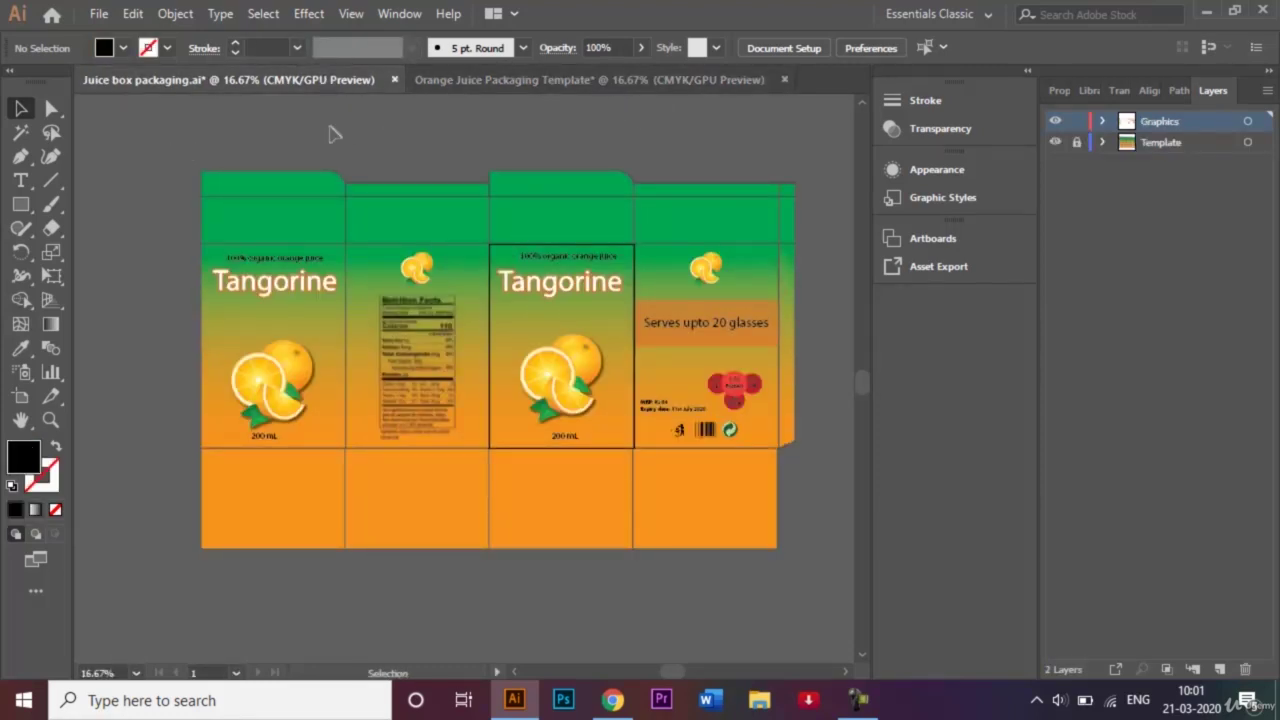
left_click(511, 81)
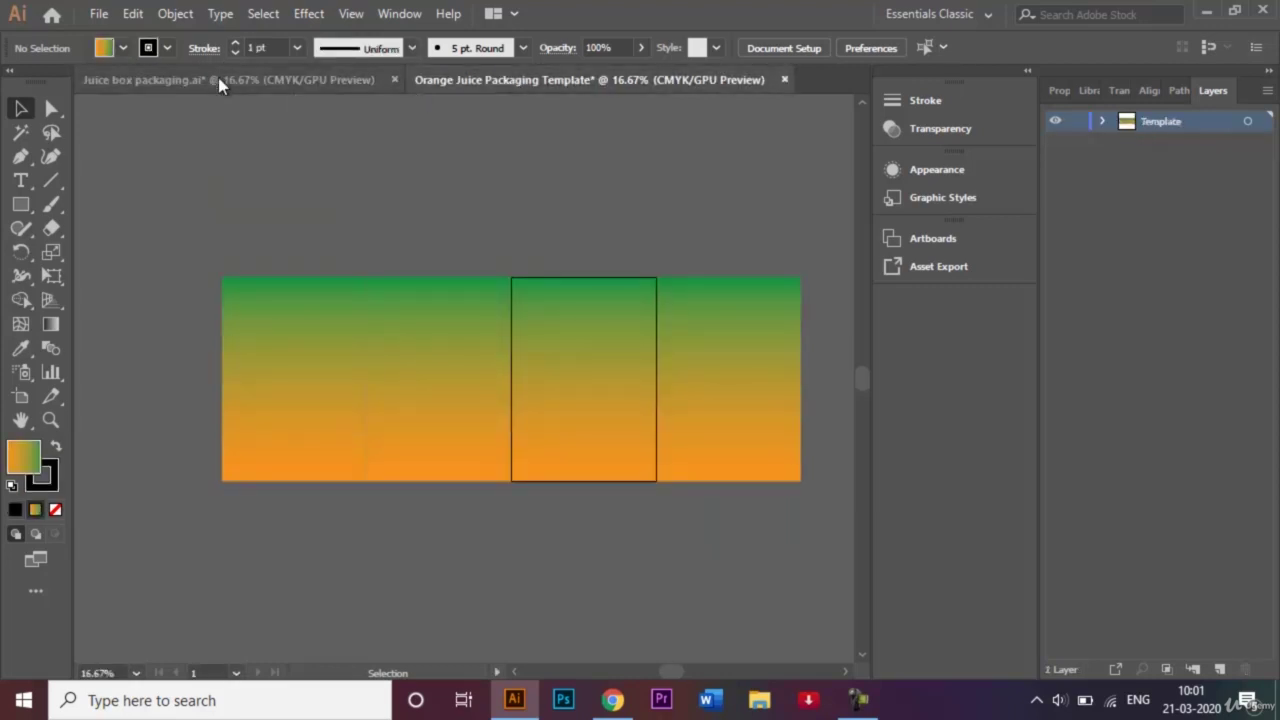
left_click(218, 79)
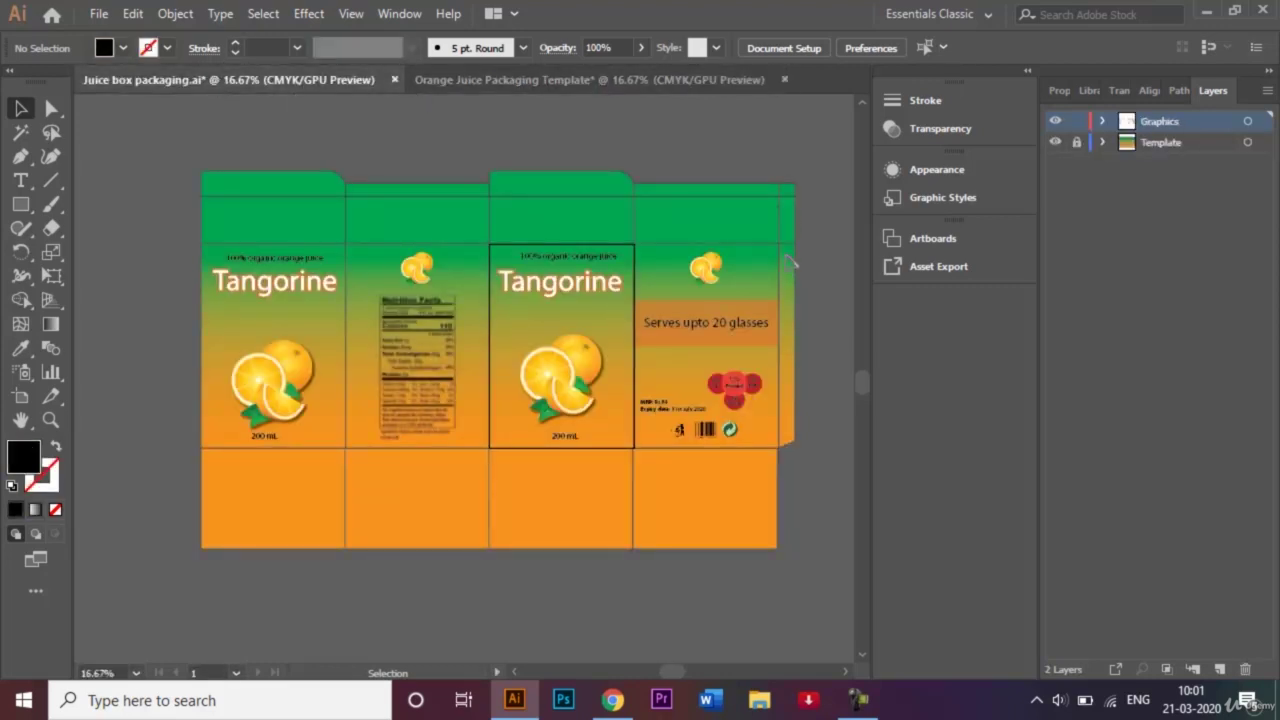
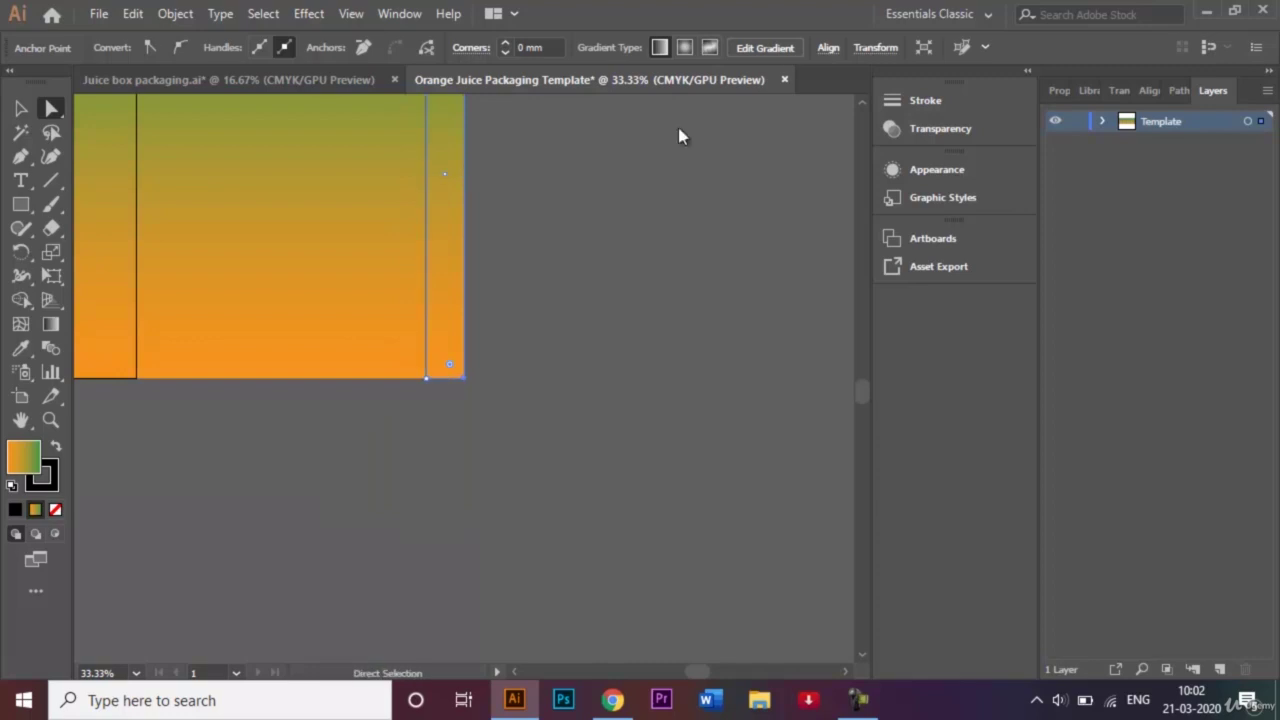
Raise the selected lower outer anchor point of the narrow side flap to slant the flap's bottom edge
scroll(863, 110, "up", 5)
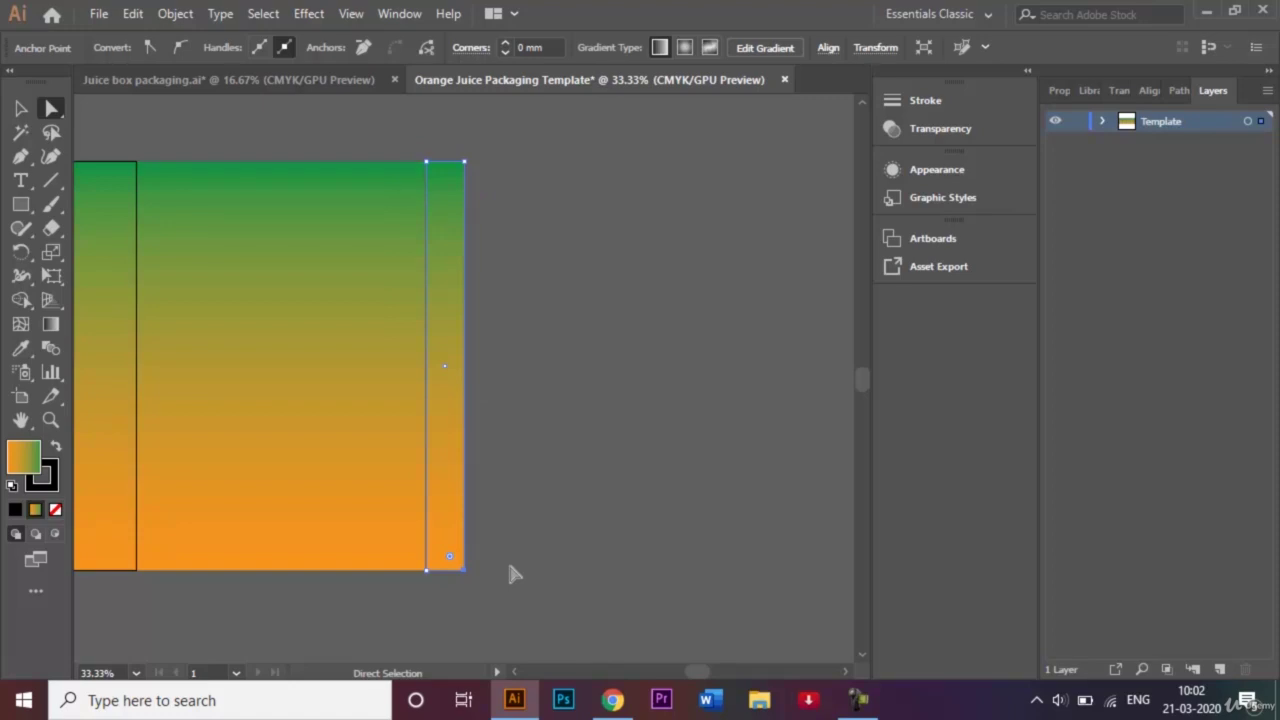
key("ctrl")
key("shift+Up")
key("shift+Up")
key("shift+Up")
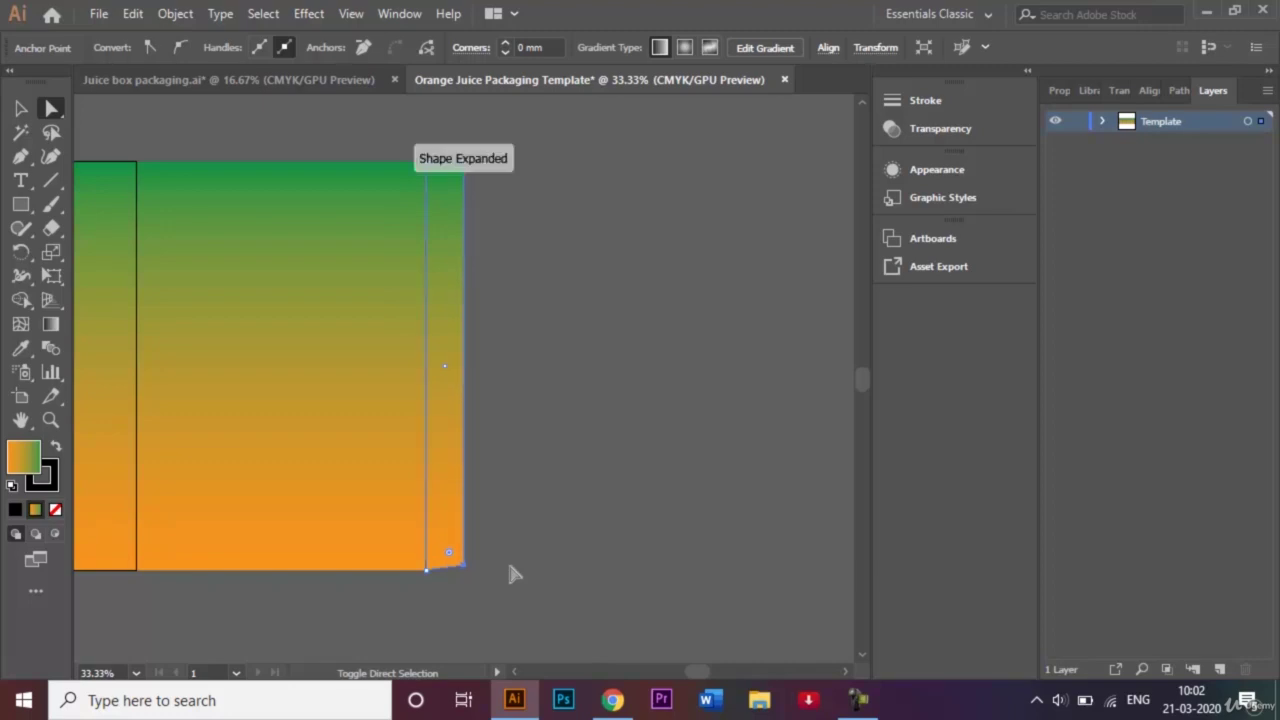
key("shift+Up")
key("shift+Up")
key("shift+Up")
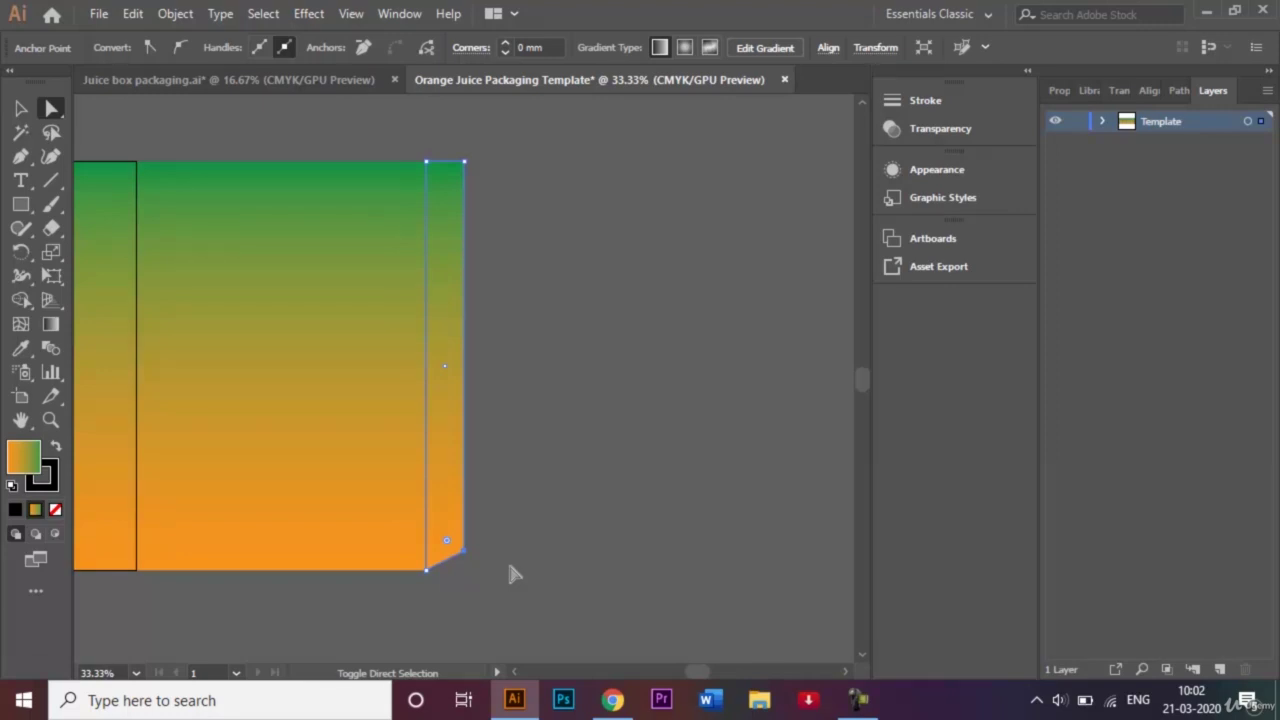
left_click(20, 113)
left_click(554, 330)
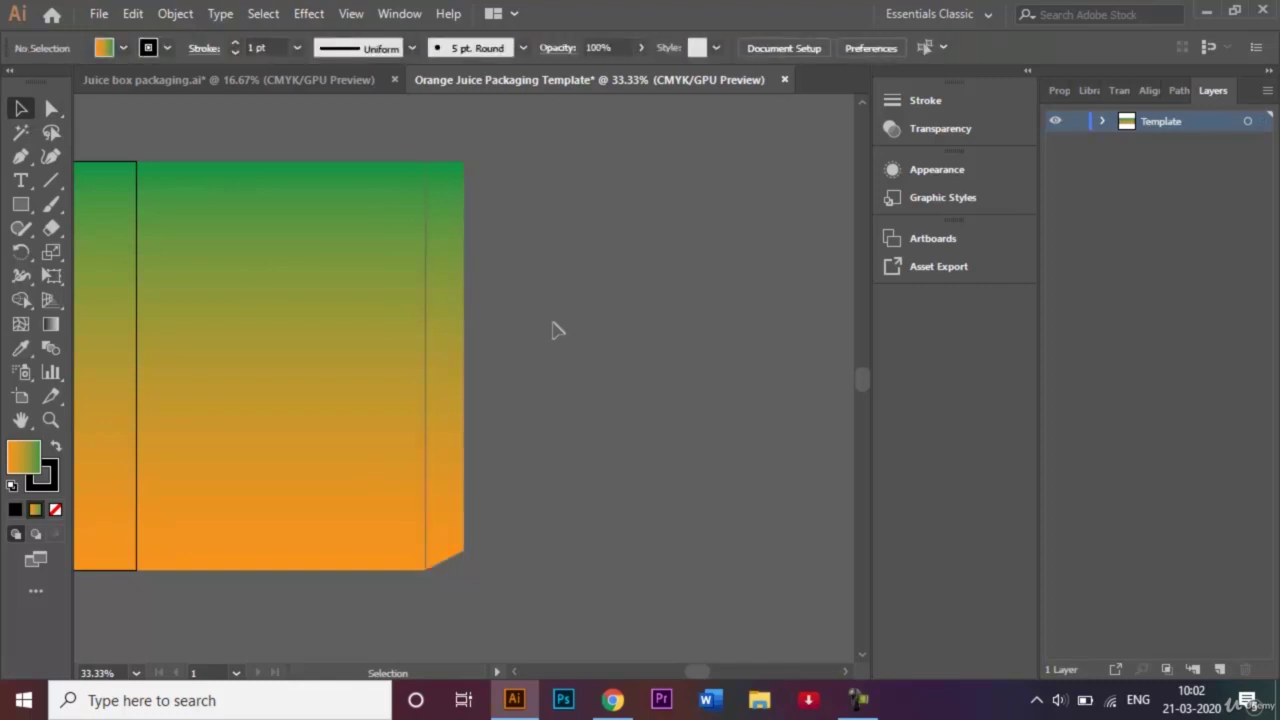
Bring the whole template into view and check the top flaps in the Juice box packaging document
key("ctrl+minus")
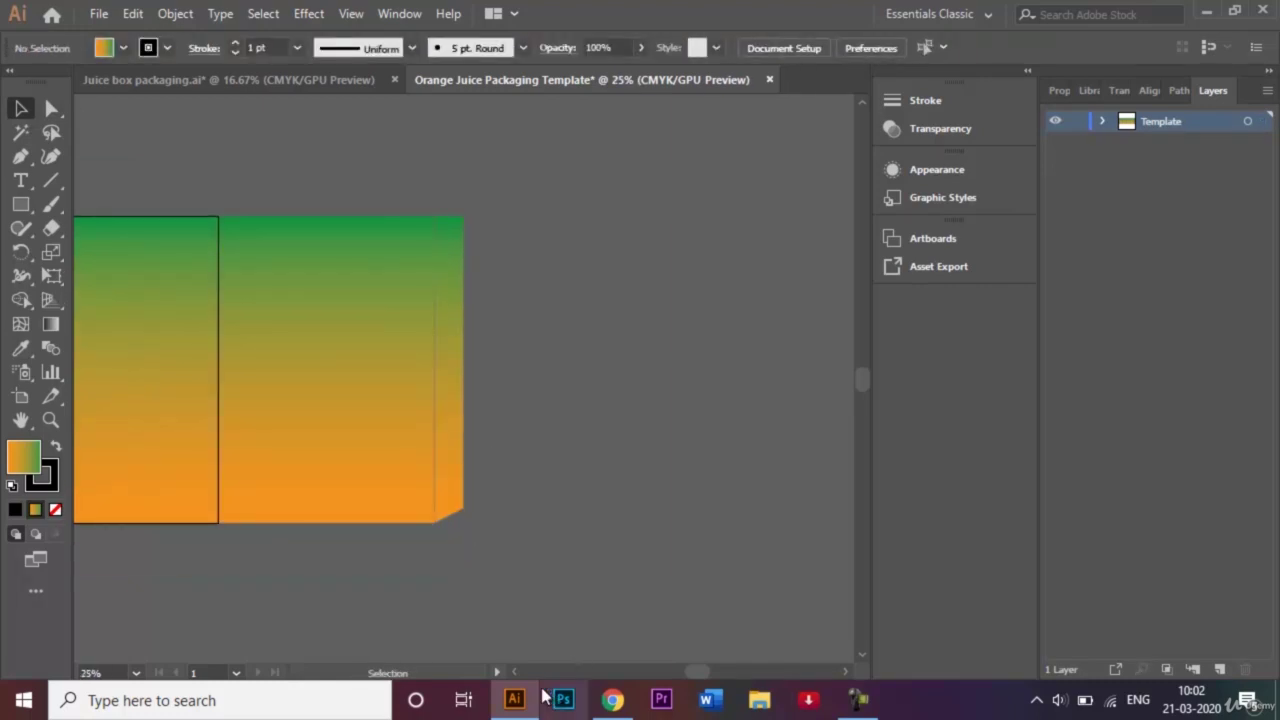
left_click(514, 672)
left_click_drag(515, 673, 515, 673)
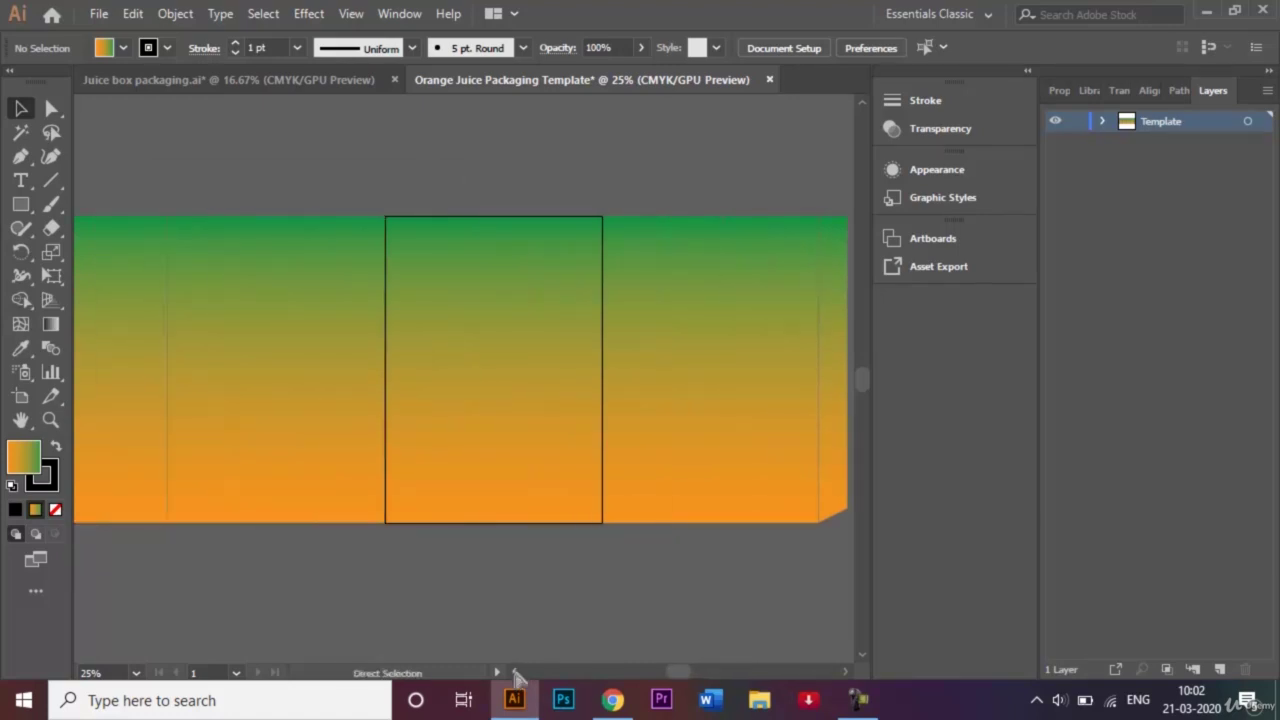
key("ctrl+minus")
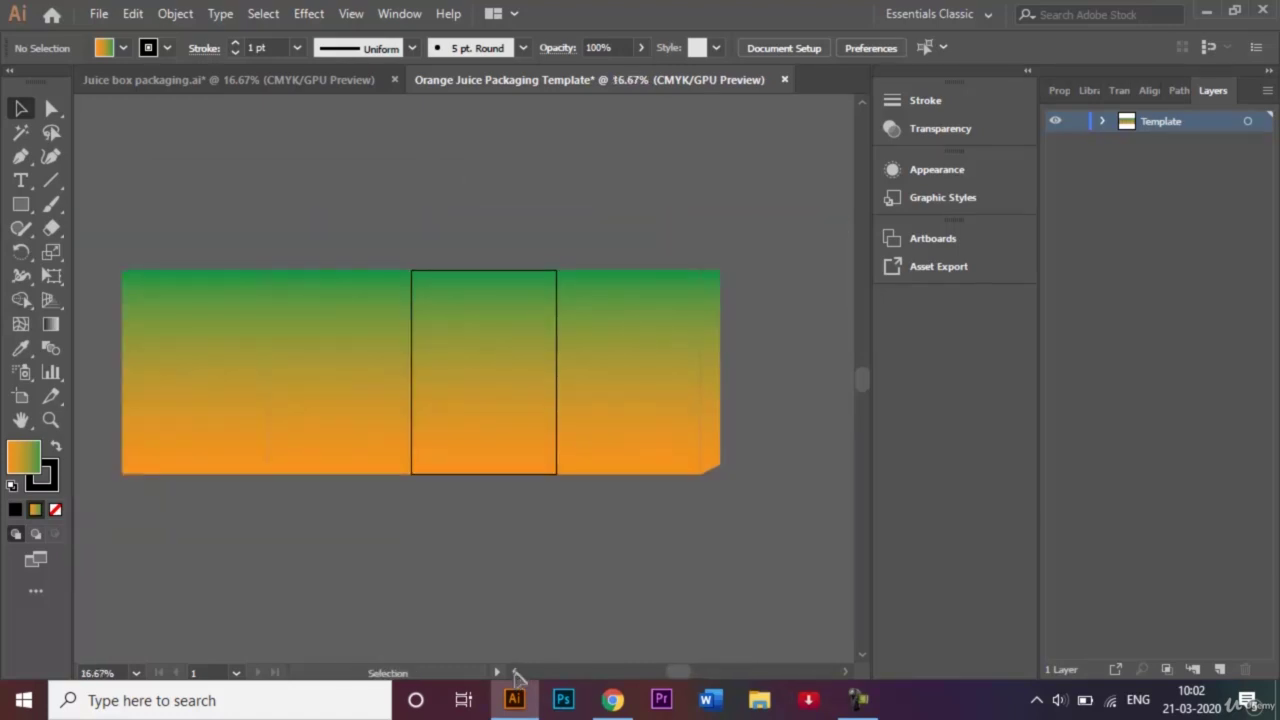
left_click(231, 72)
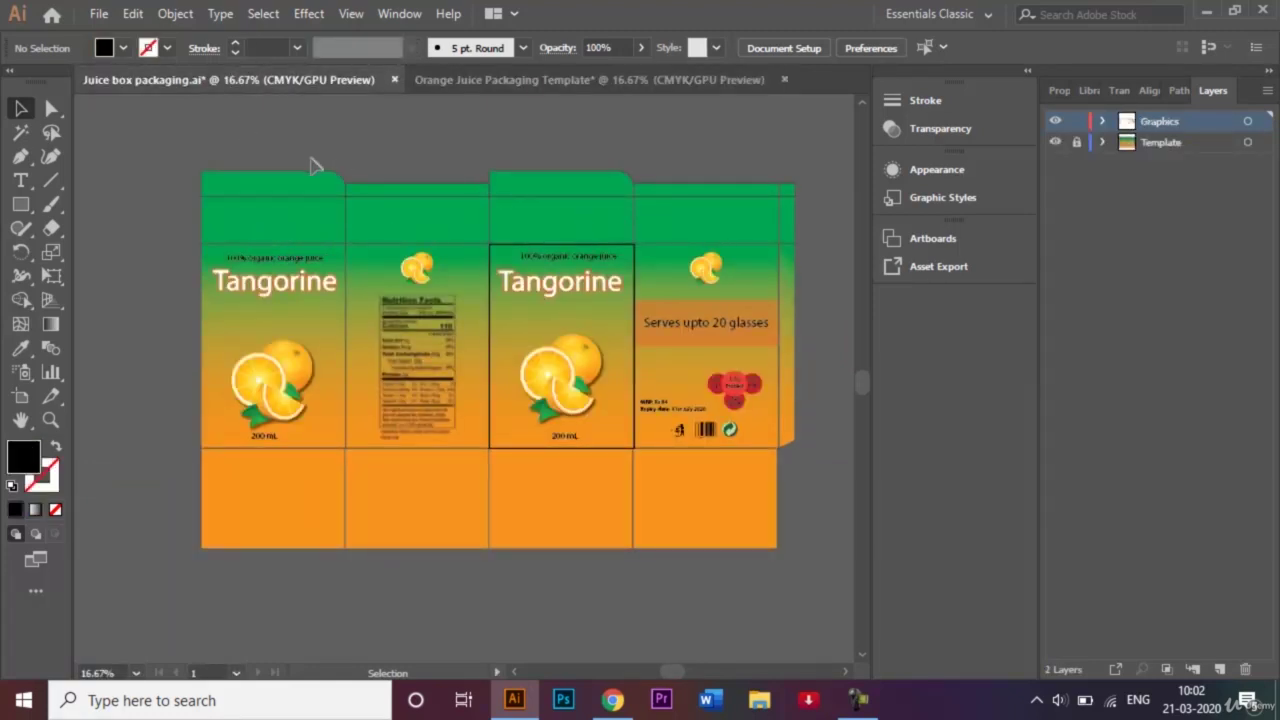
left_click(462, 79)
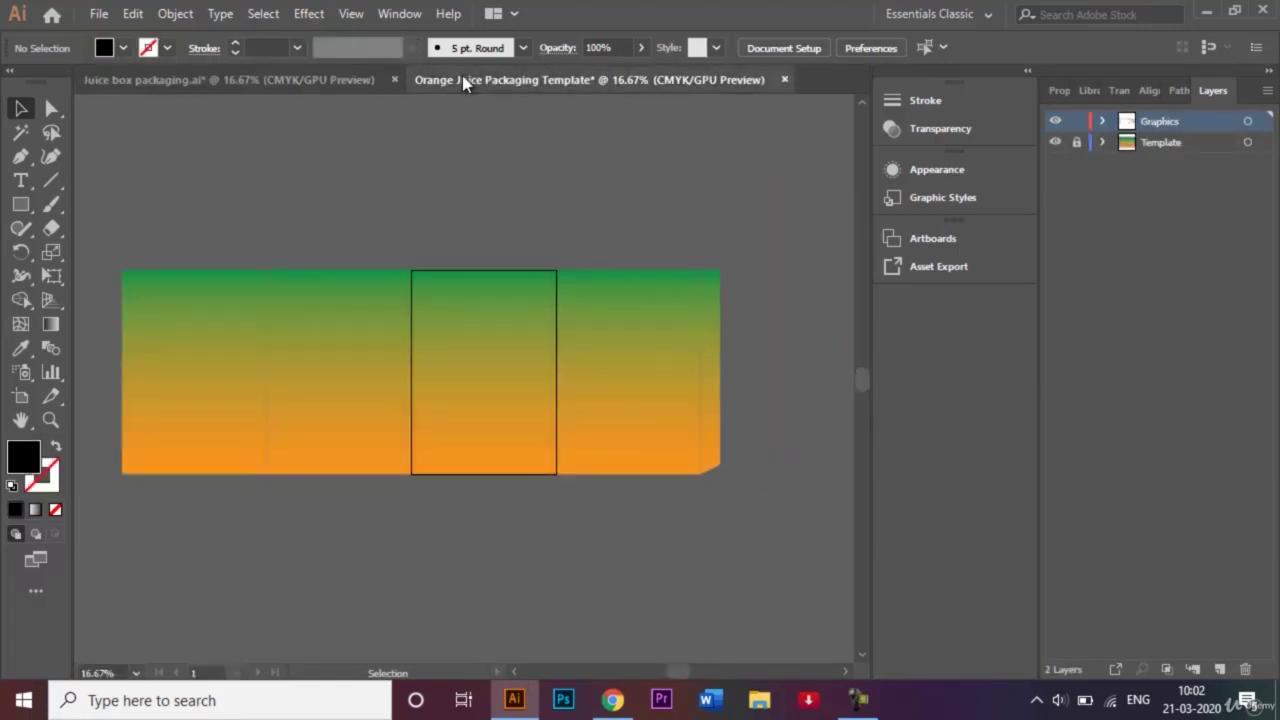
Draw a green rectangle directly above the leftmost panel, matching its width, and change its fill to a darker green
left_click(22, 207)
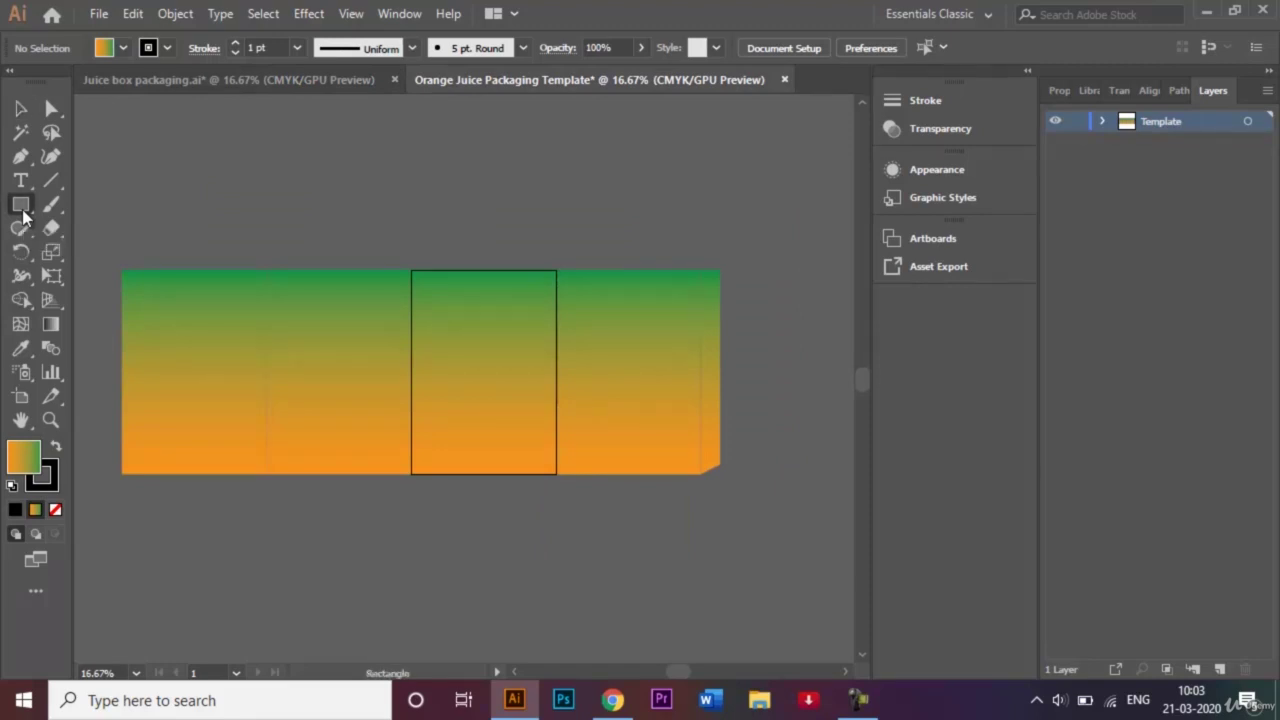
left_click(123, 49)
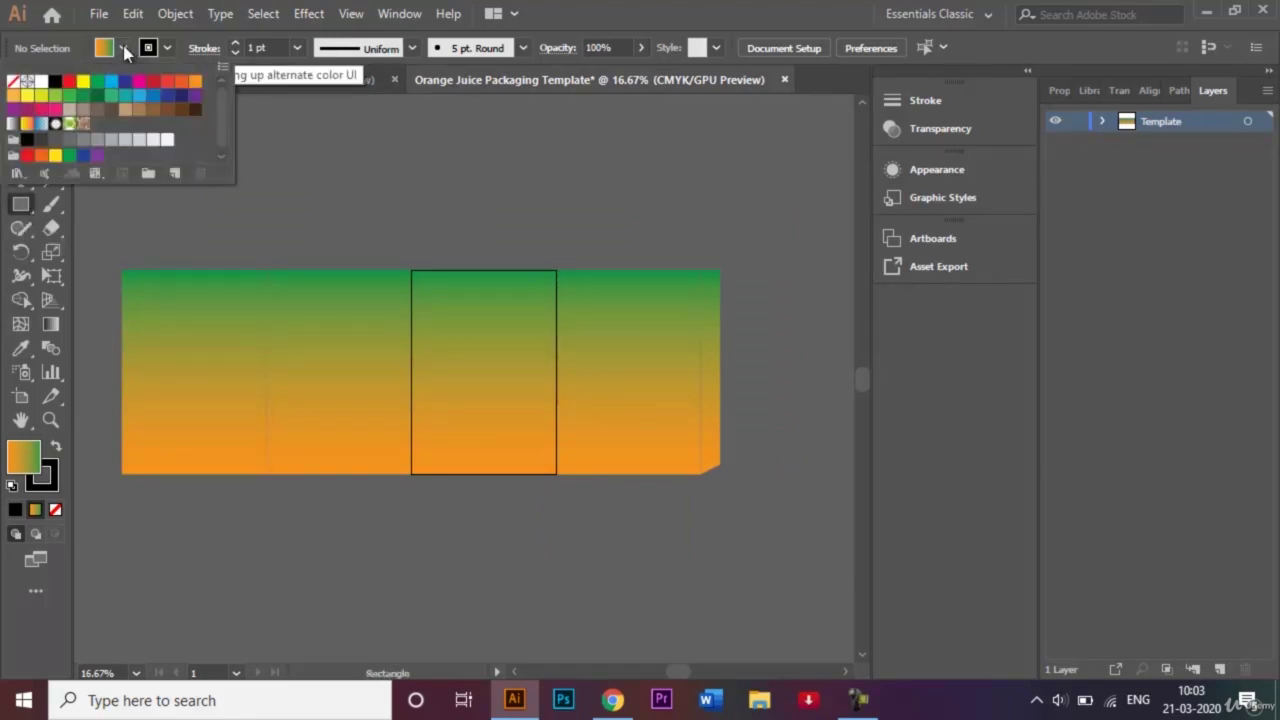
left_click(69, 105)
left_click(153, 214)
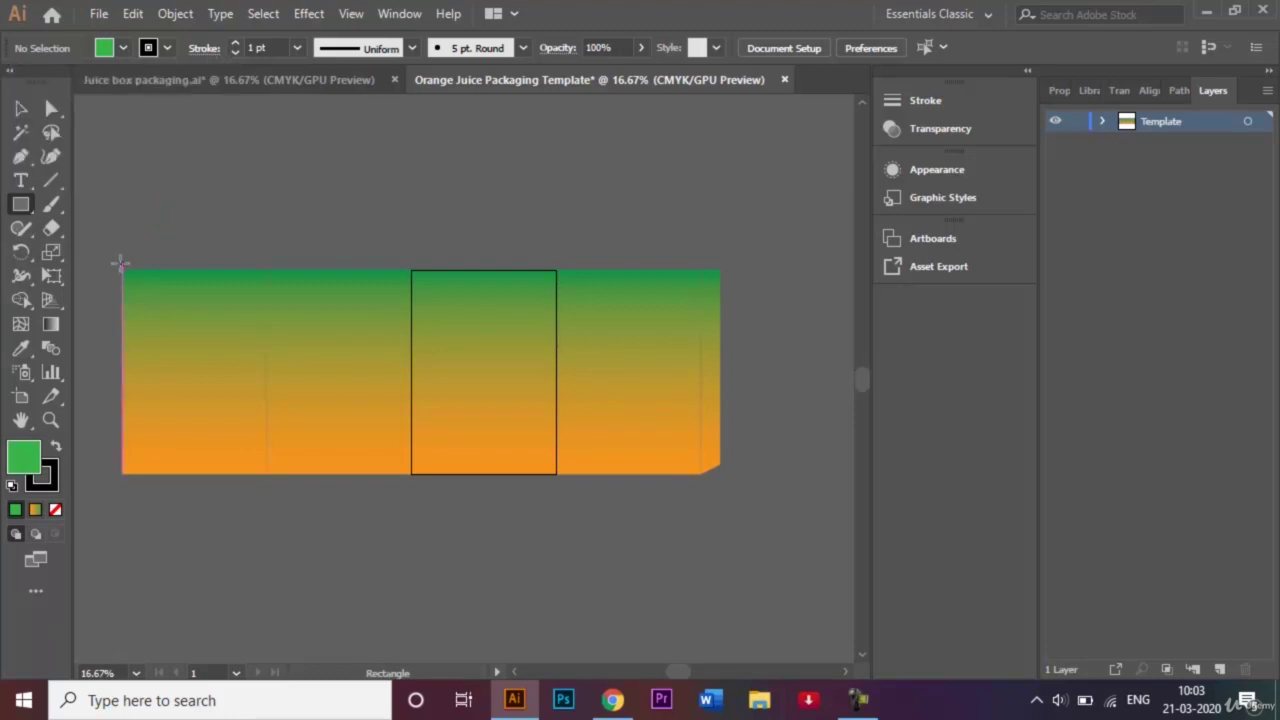
left_click_drag(122, 269, 267, 243)
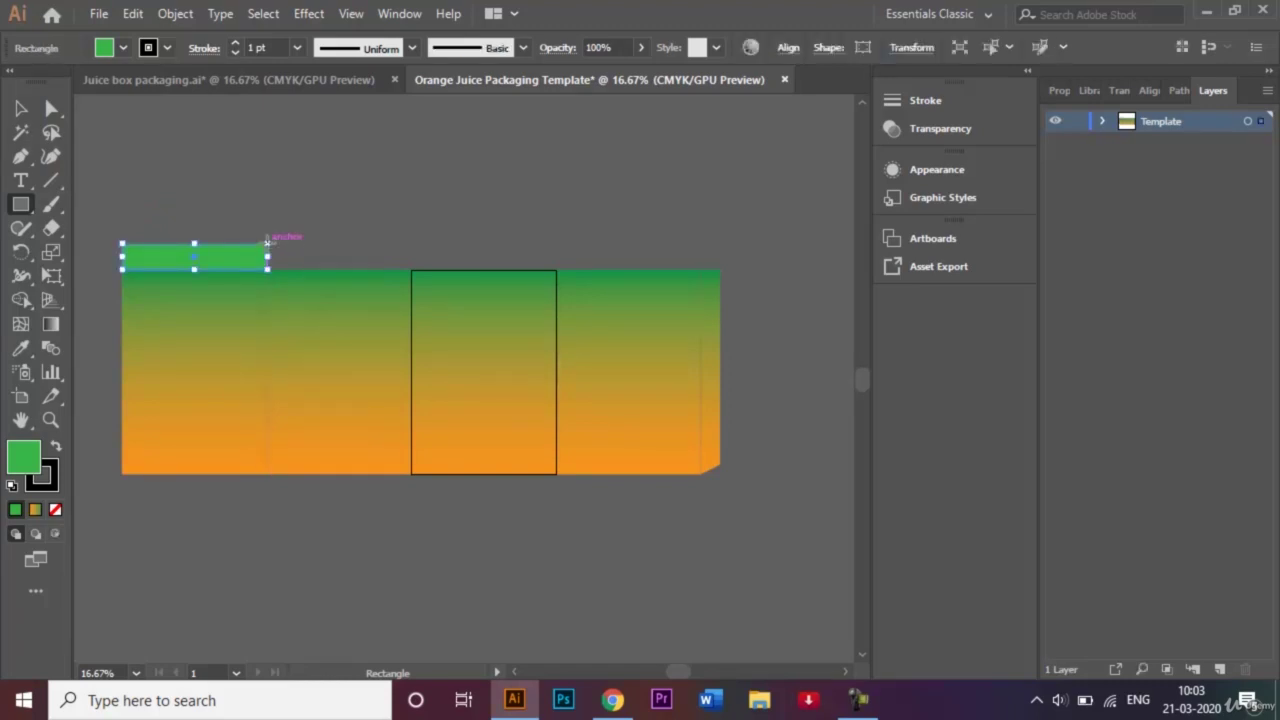
left_click(123, 48)
left_click(87, 95)
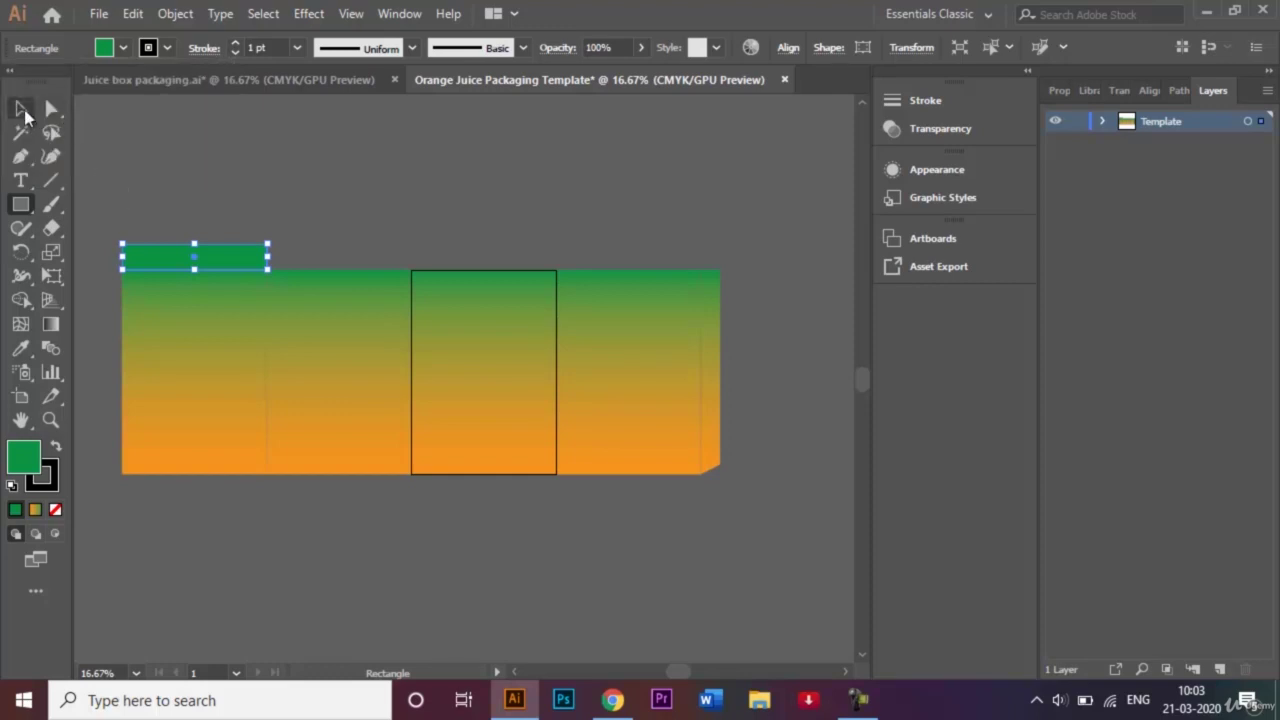
Duplicate the green top rectangle side by side above the other three panels, repeating the same horizontal offset
left_click(22, 110)
left_click(280, 178)
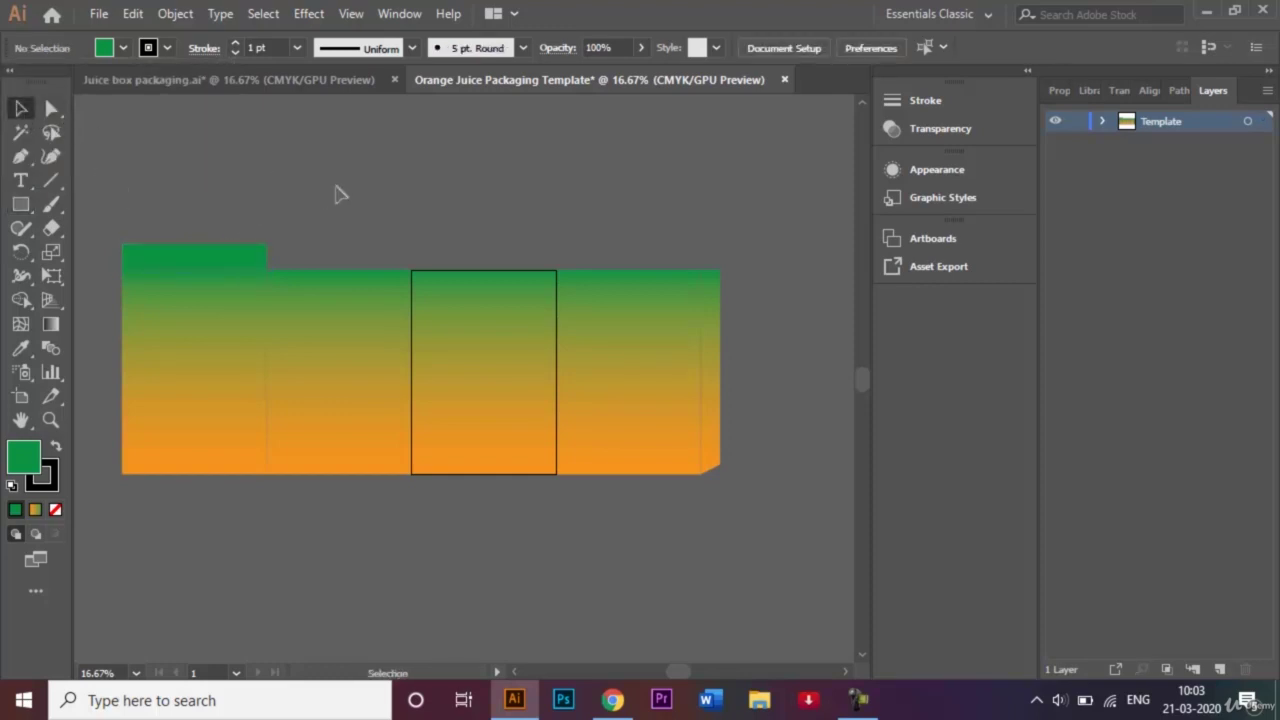
left_click(190, 258)
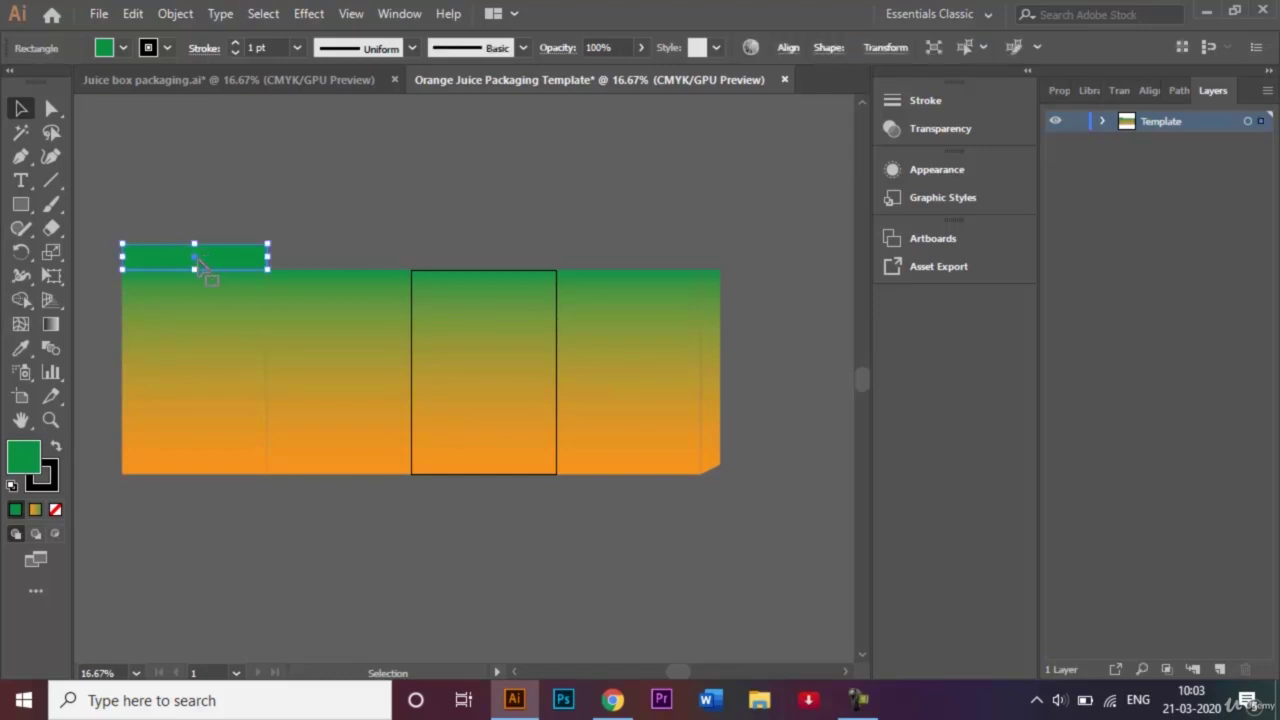
left_click_drag(197, 261, 342, 256)
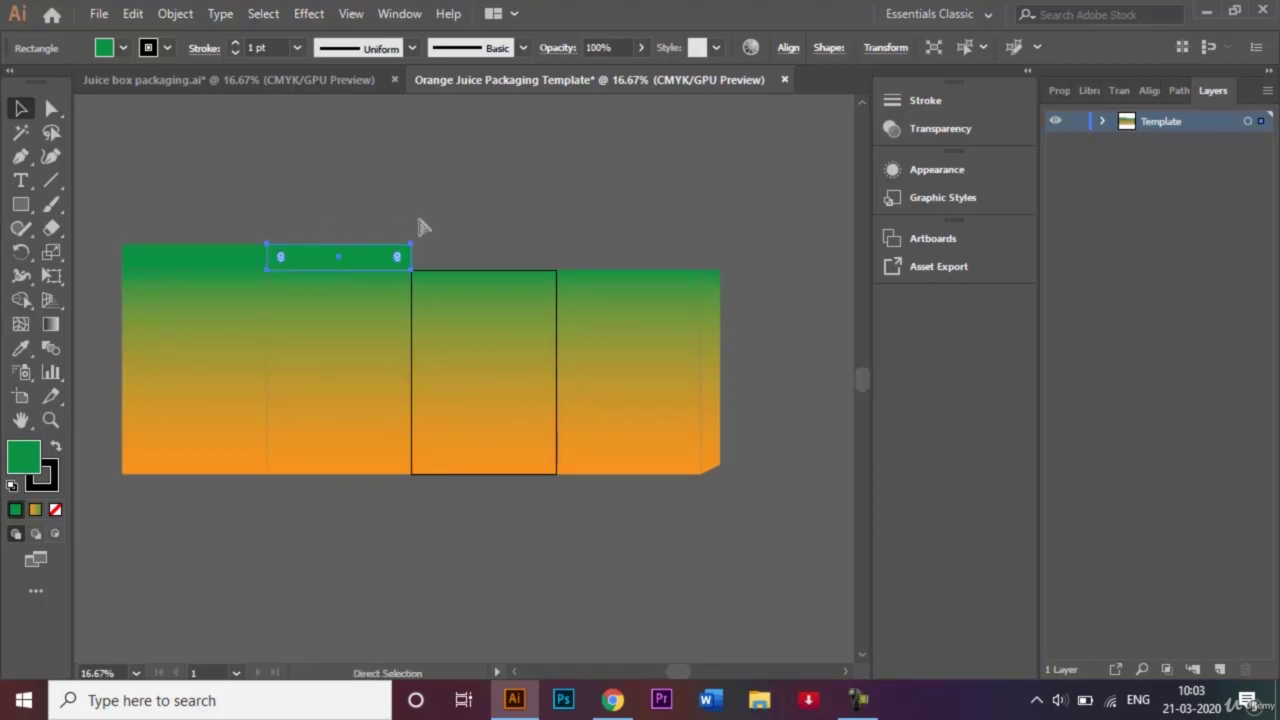
key("ctrl+d")
key("v")
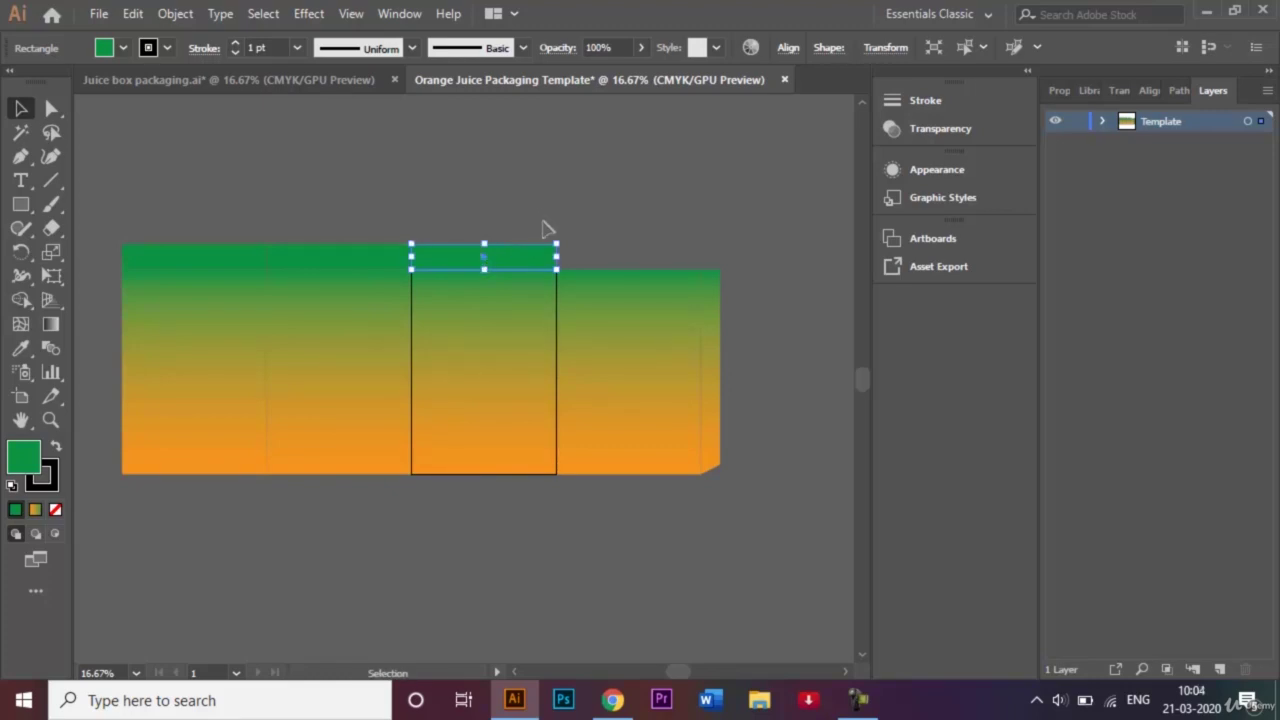
key("ctrl+d")
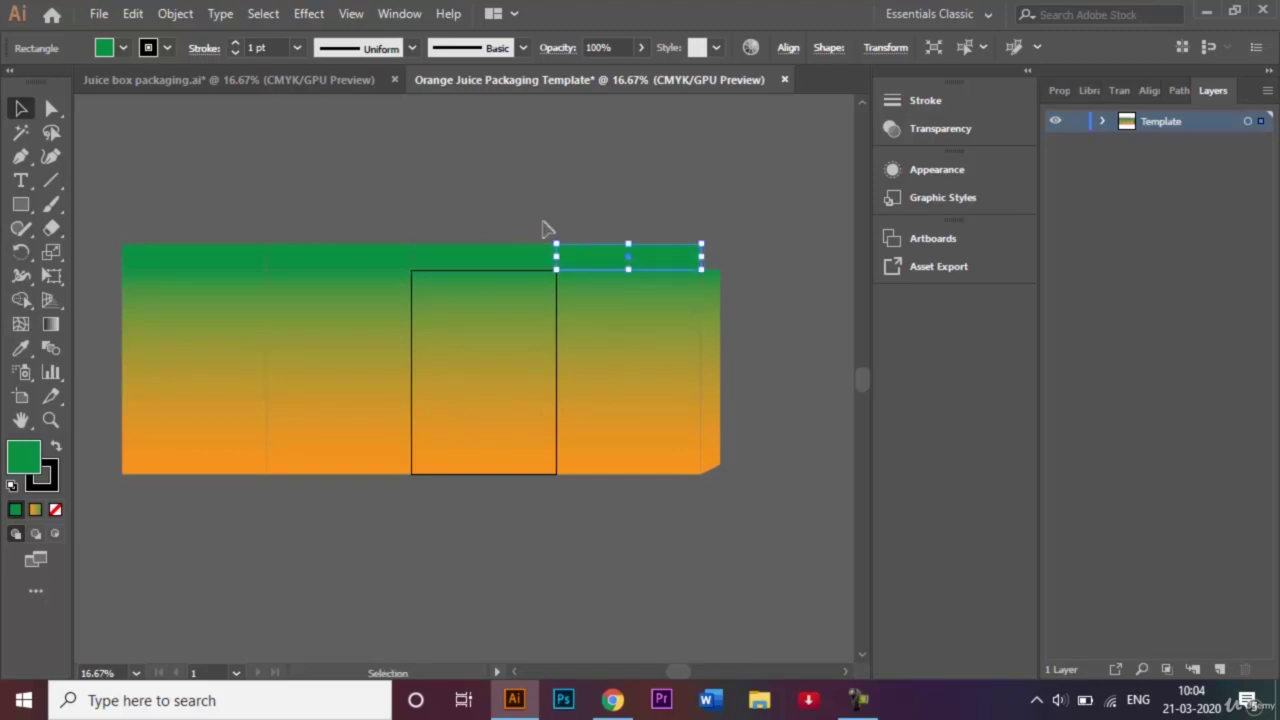
left_click(588, 234)
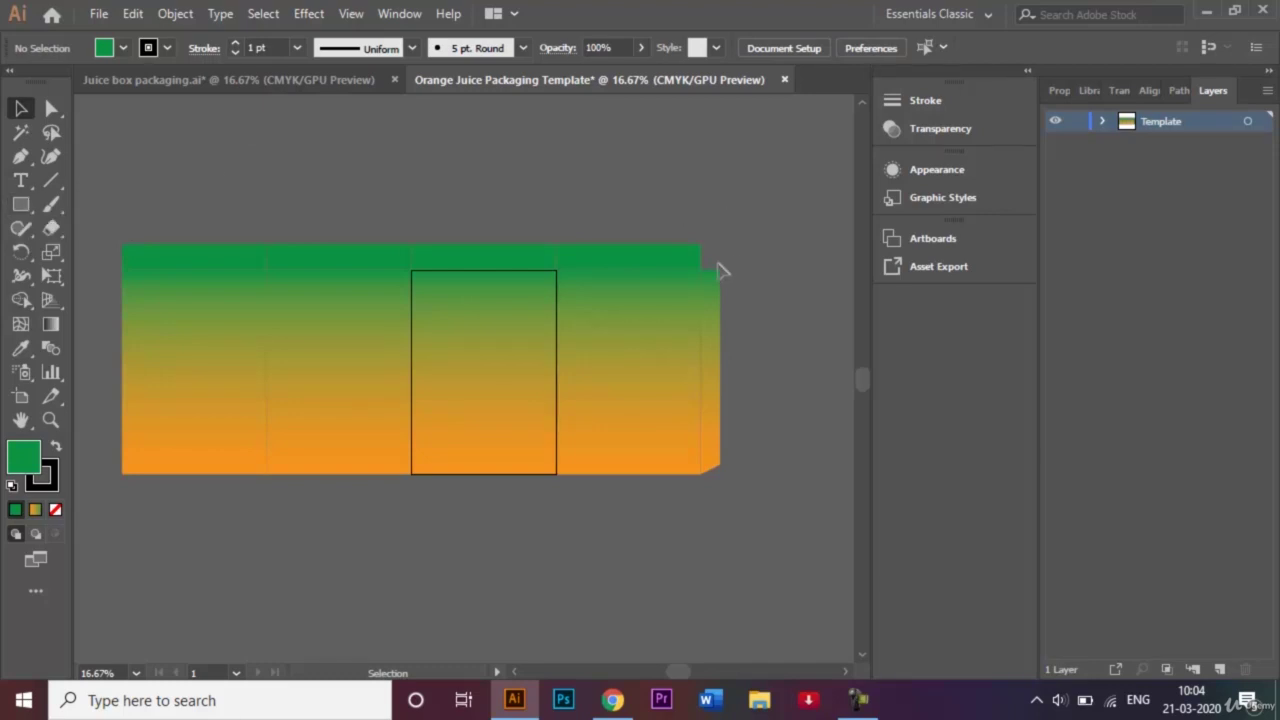
Draw a green rectangle directly above the narrow side flap, matching its width and the height of the adjacent top strip
left_click(20, 204)
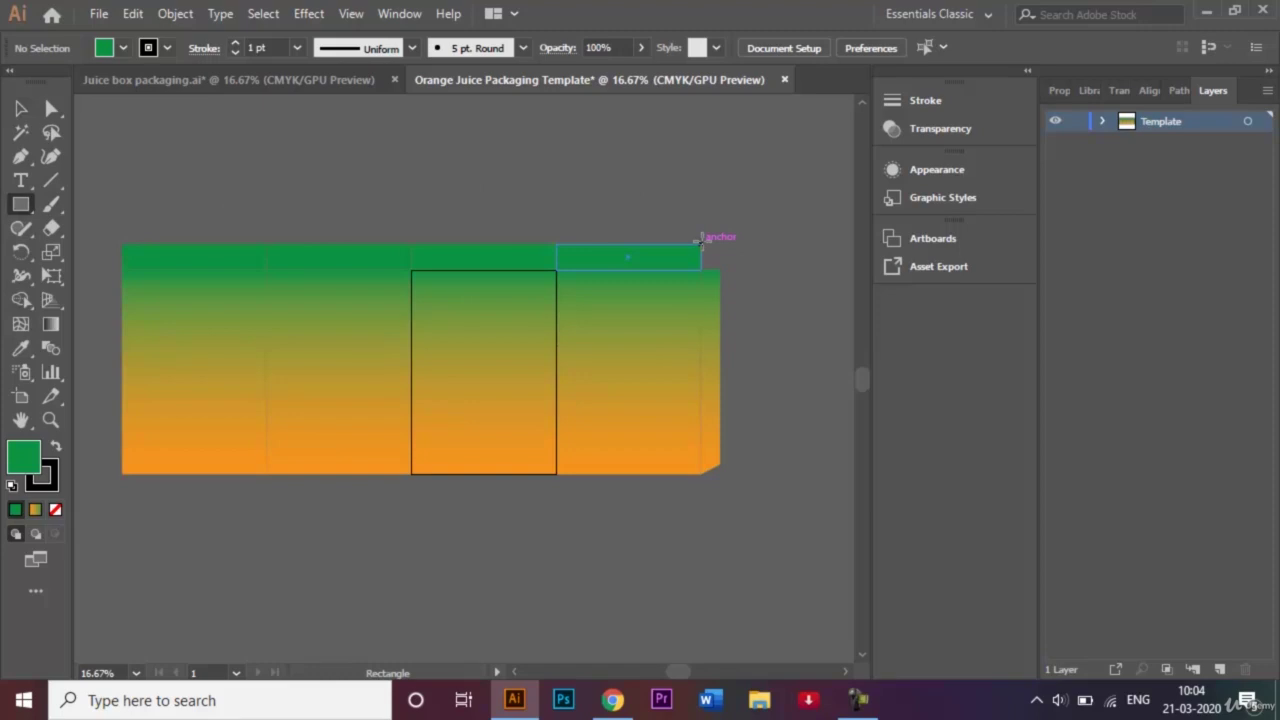
left_click_drag(700, 242, 720, 271)
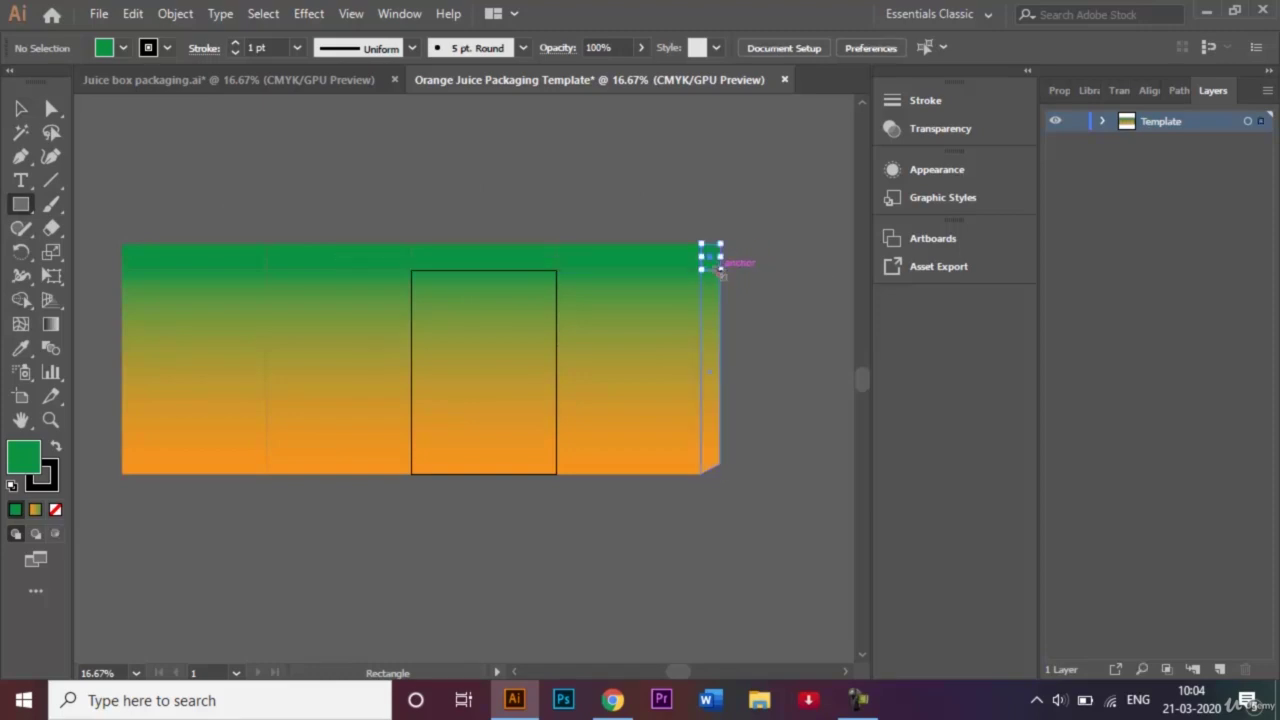
left_click(20, 108)
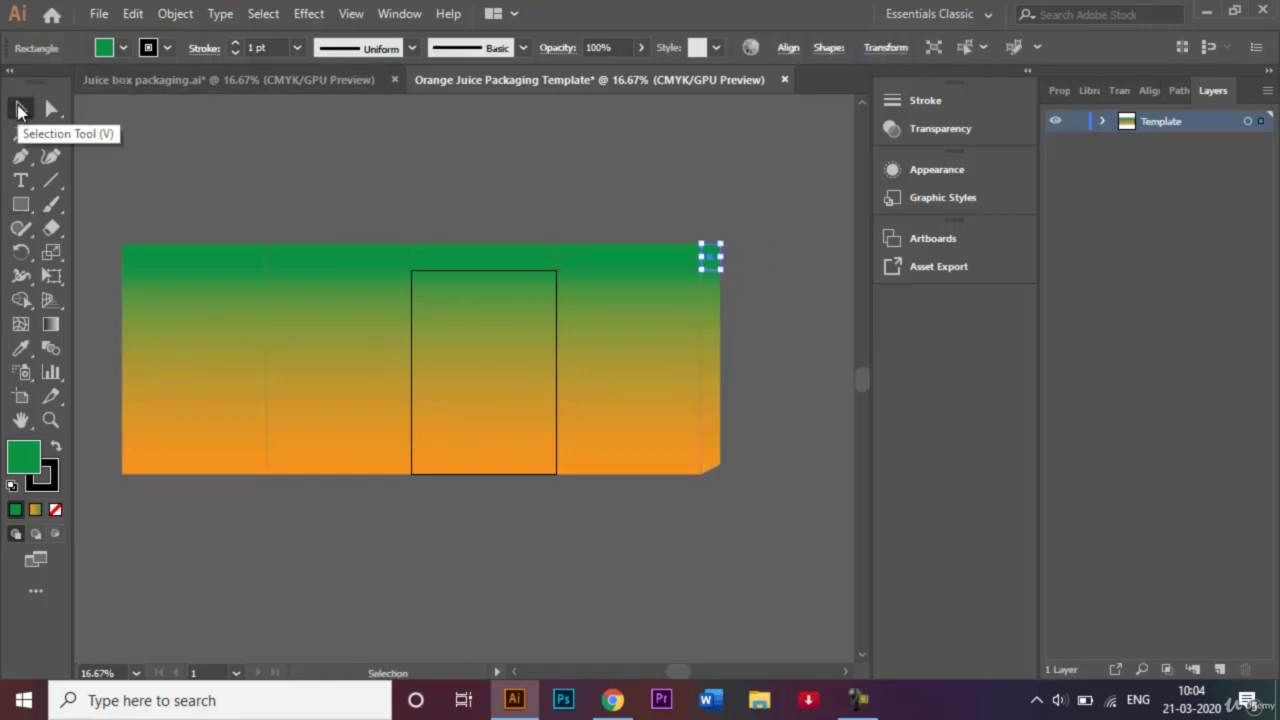
left_click(186, 137)
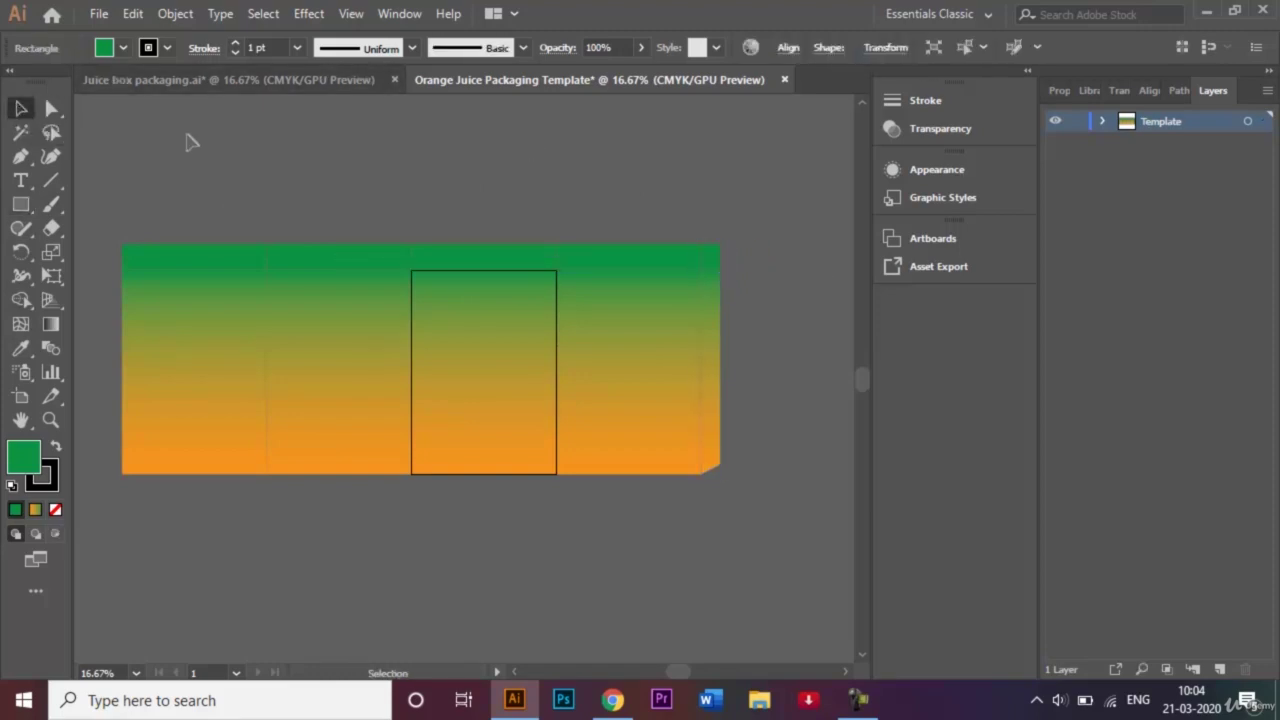
Check the bottom flaps in the Juice box packaging document and draw an orange-filled rectangle directly below the template's leftmost panel, matching its width
left_click(260, 79)
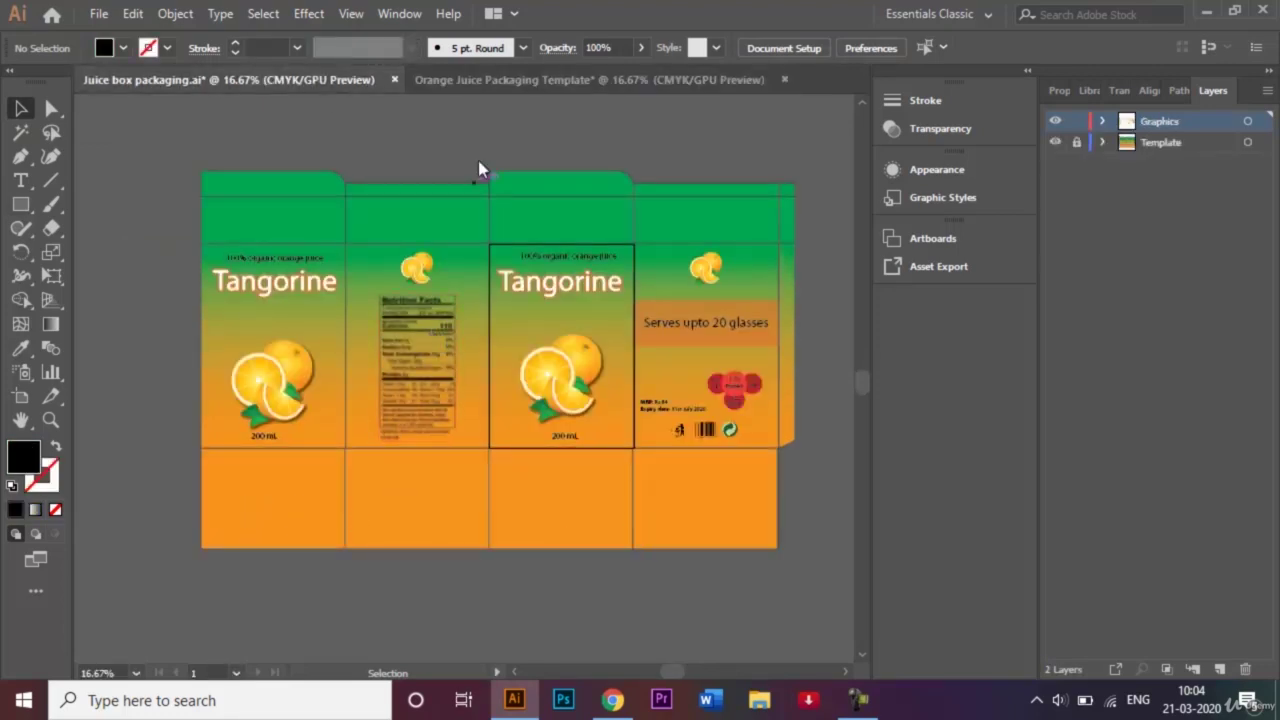
left_click(435, 82)
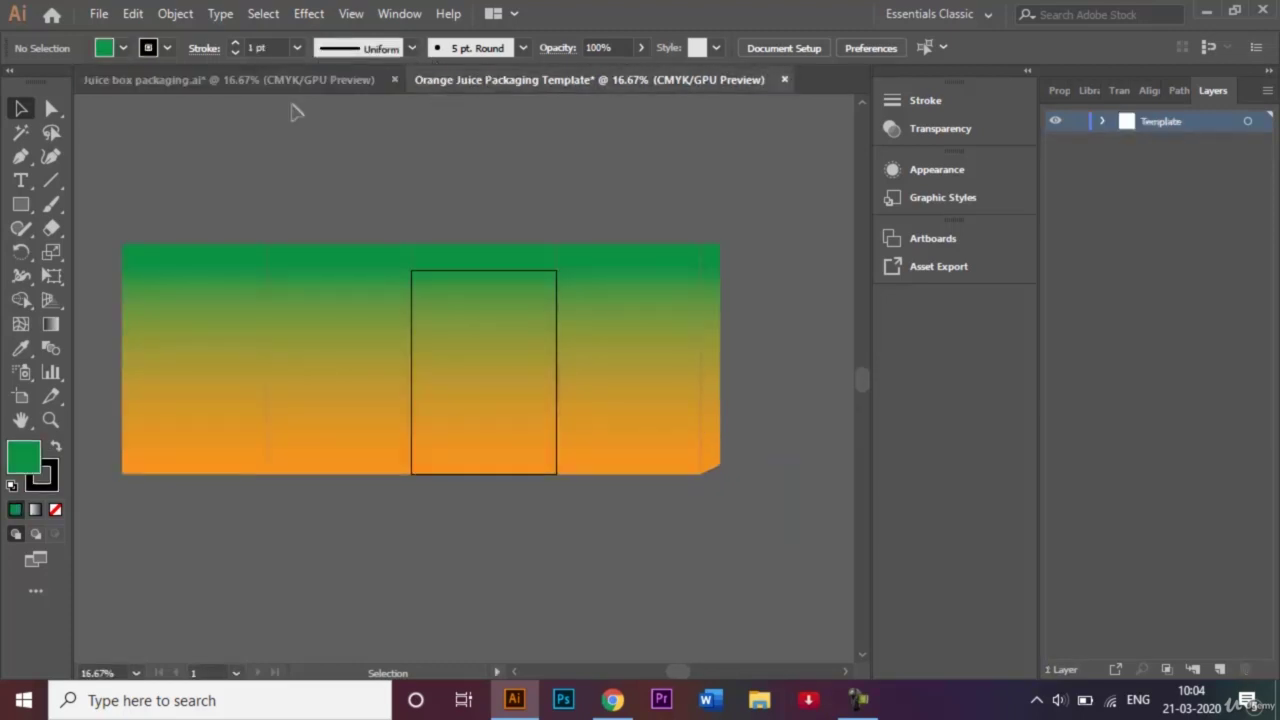
left_click(17, 207)
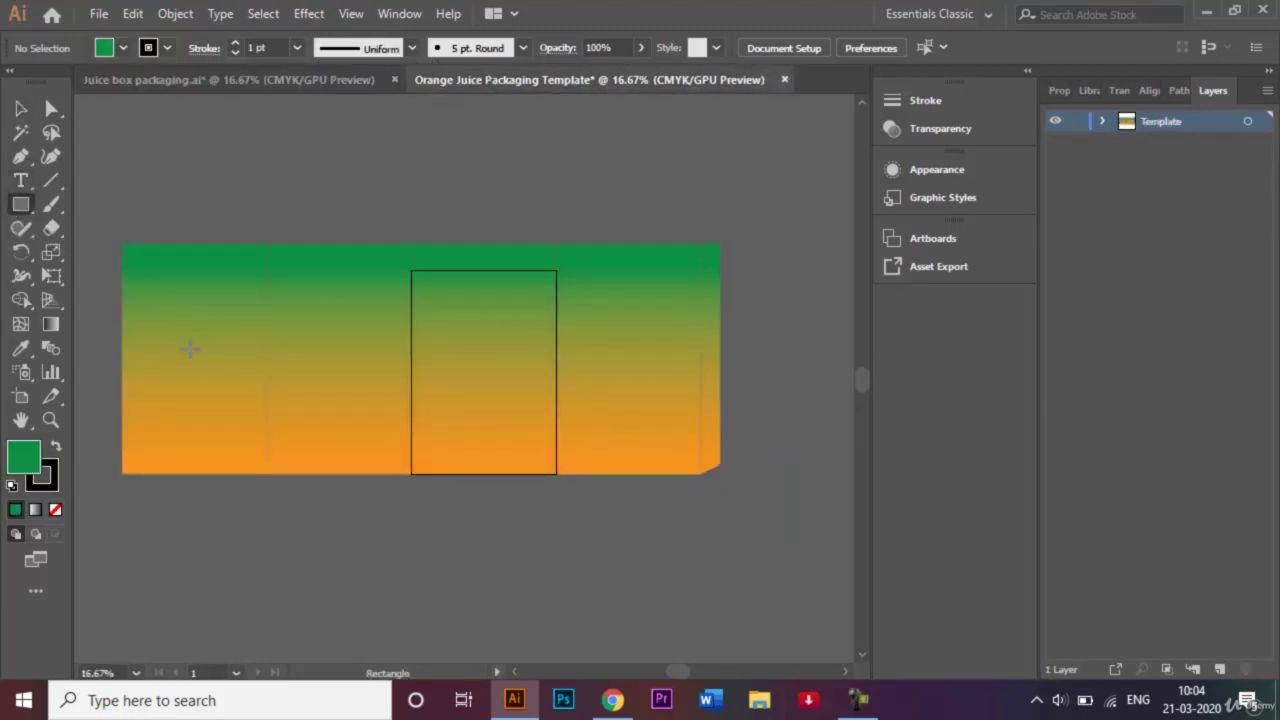
left_click(124, 47)
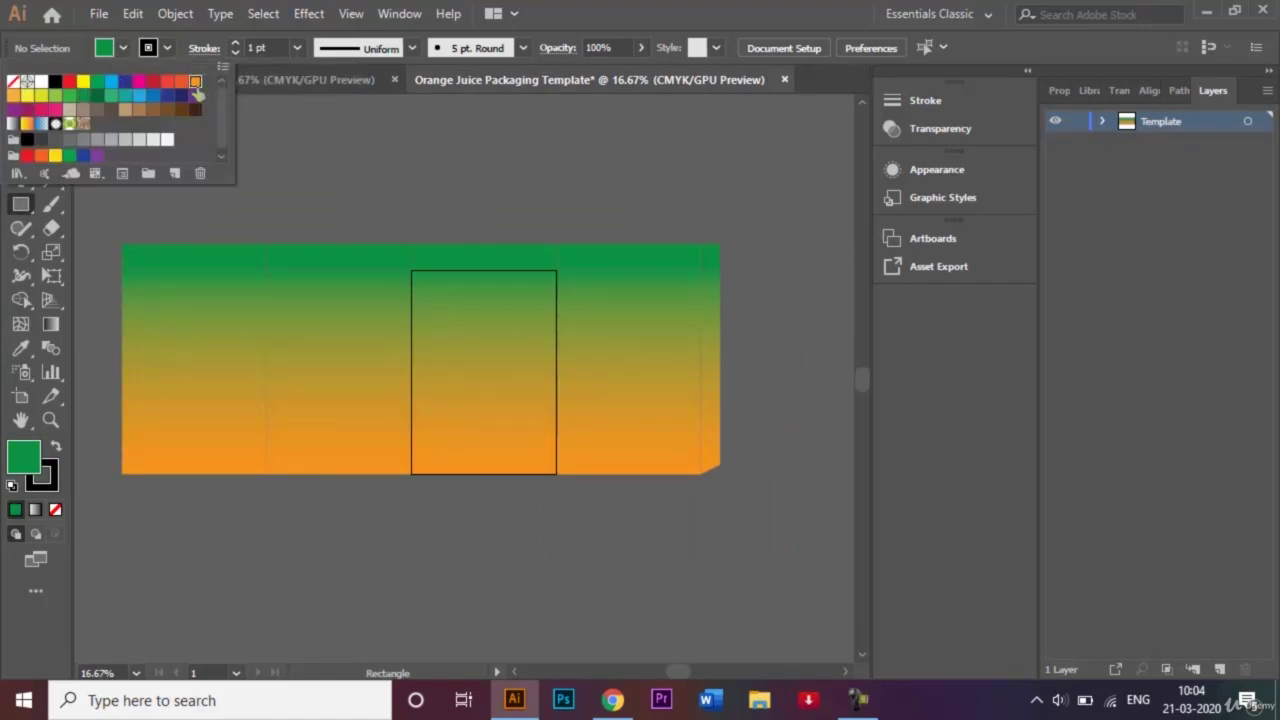
left_click(195, 81)
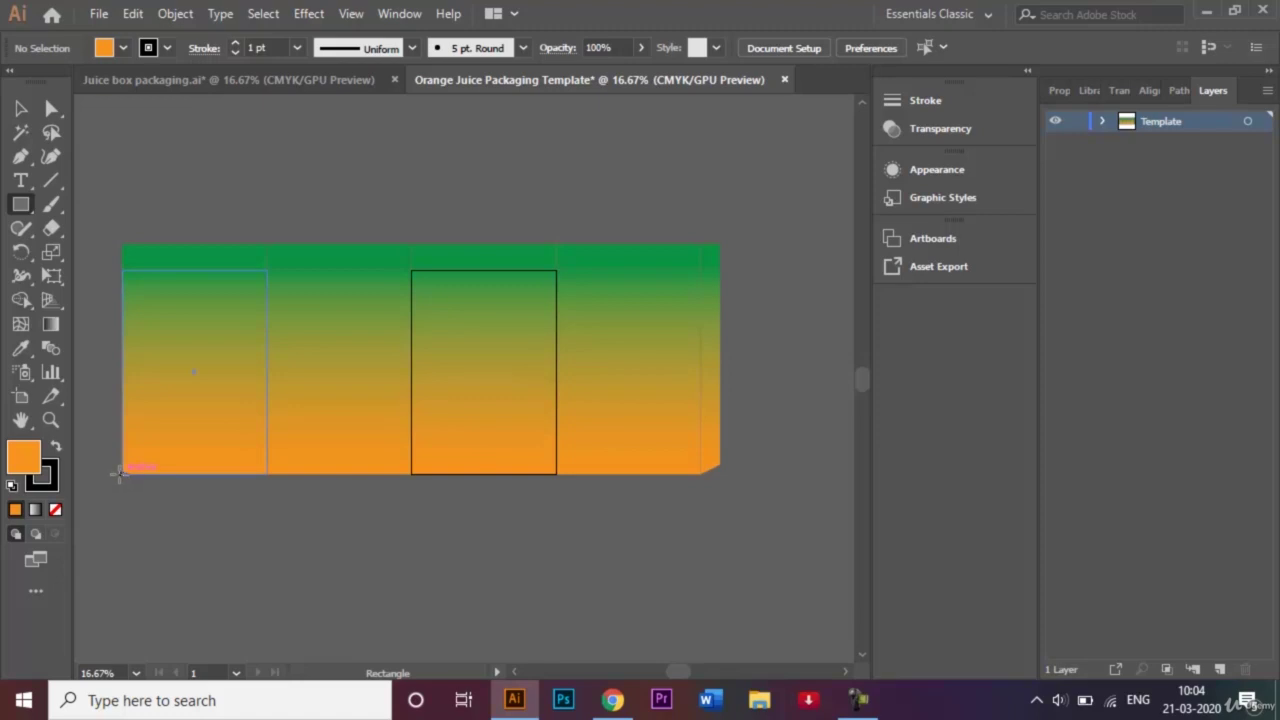
left_click_drag(121, 474, 267, 568)
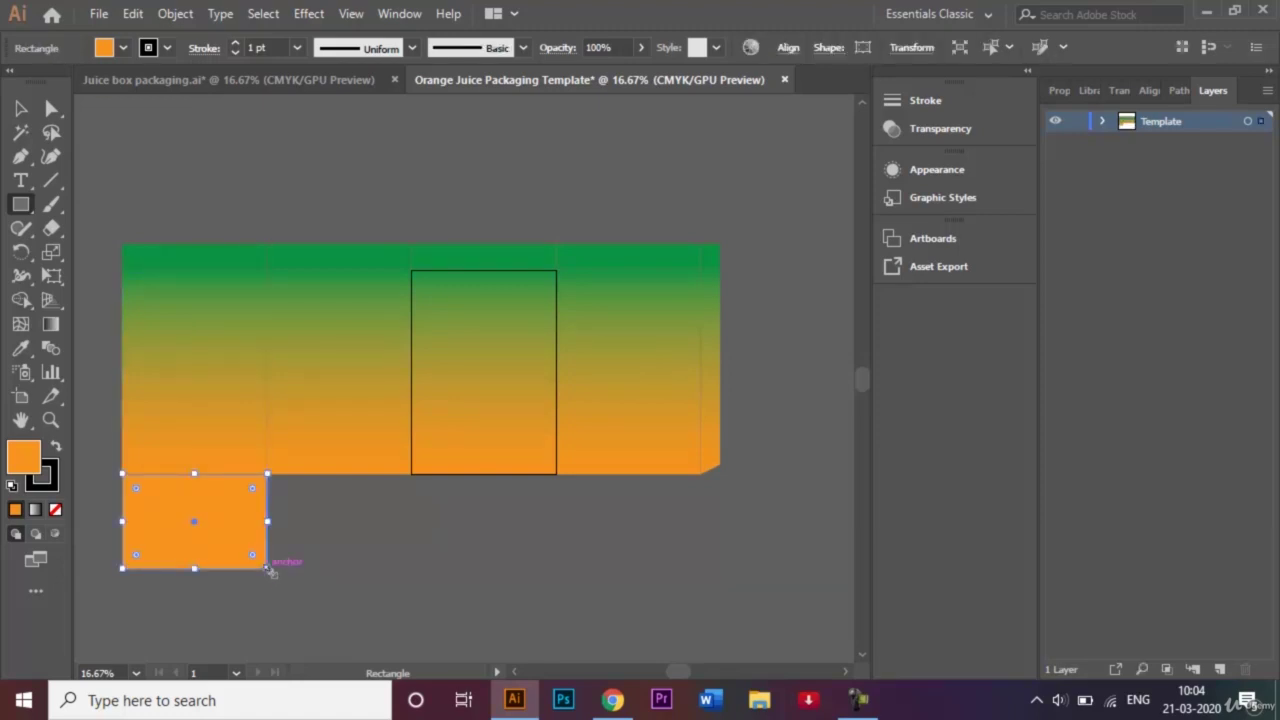
Duplicate the orange bottom flap side by side beneath the other three panels, repeating the same horizontal offset
left_click(18, 110)
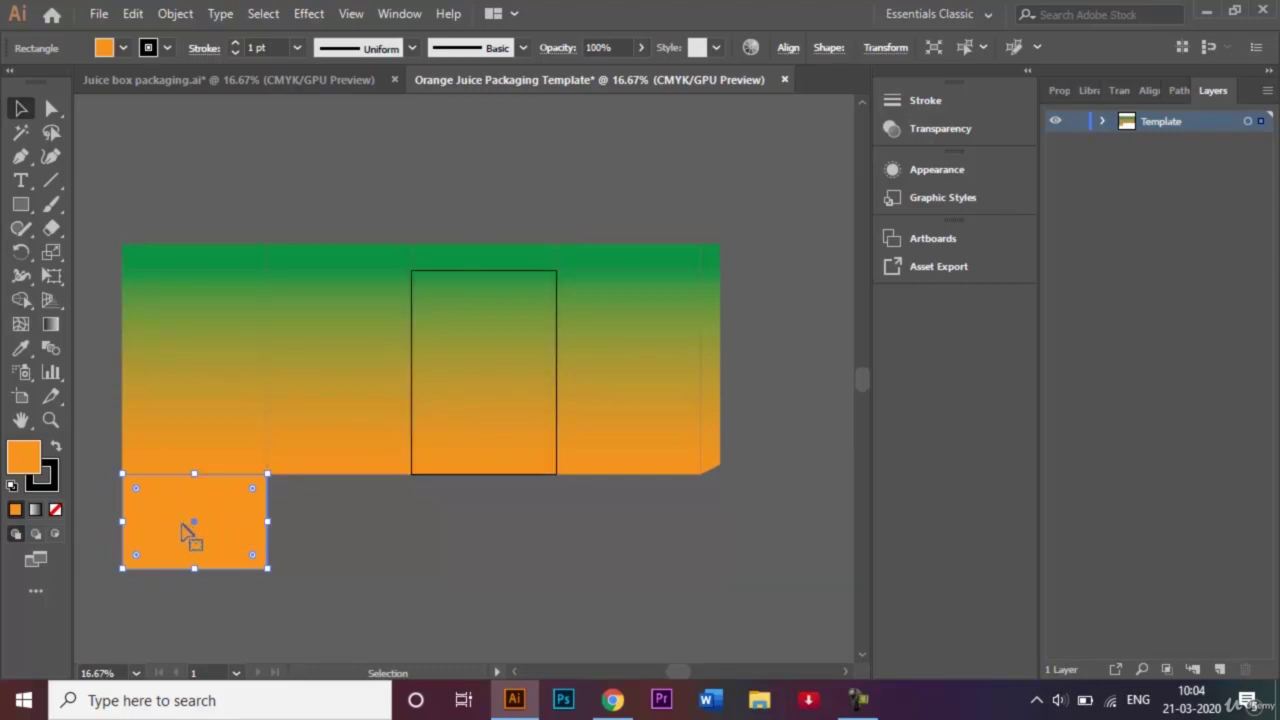
left_click_drag(183, 531, 334, 531)
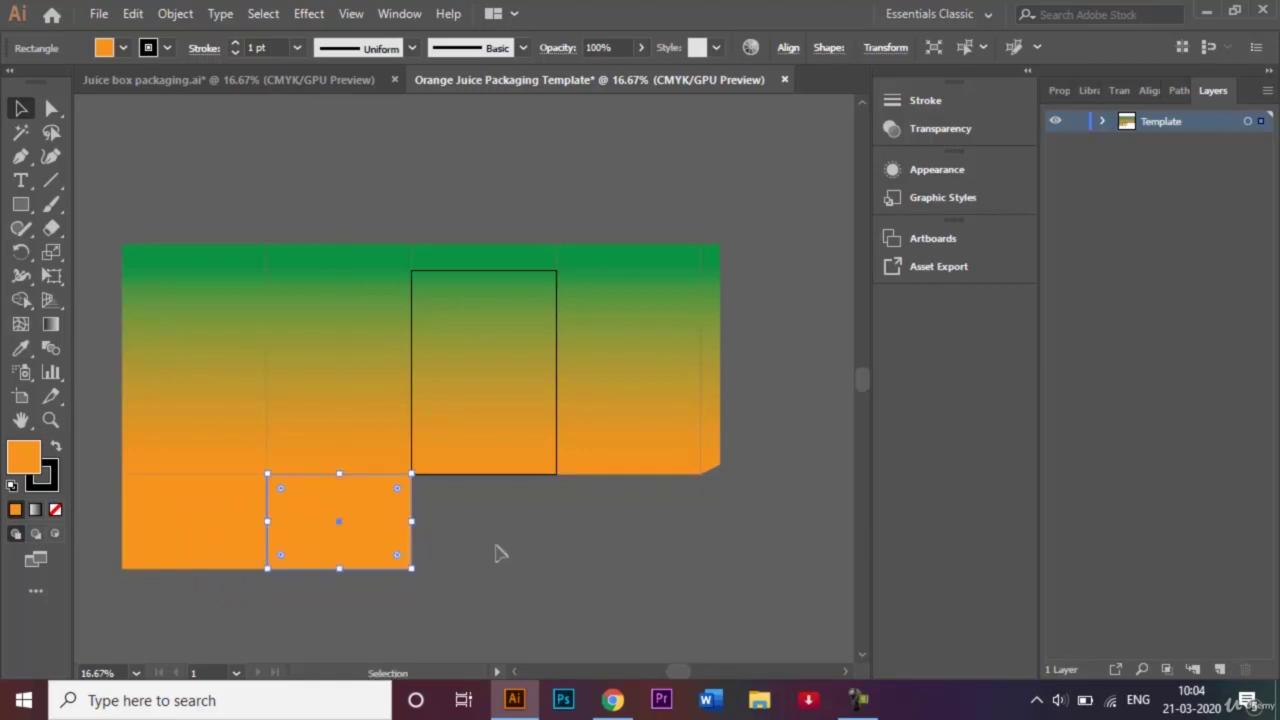
key("ctrl+d")
key("ctrl+d")
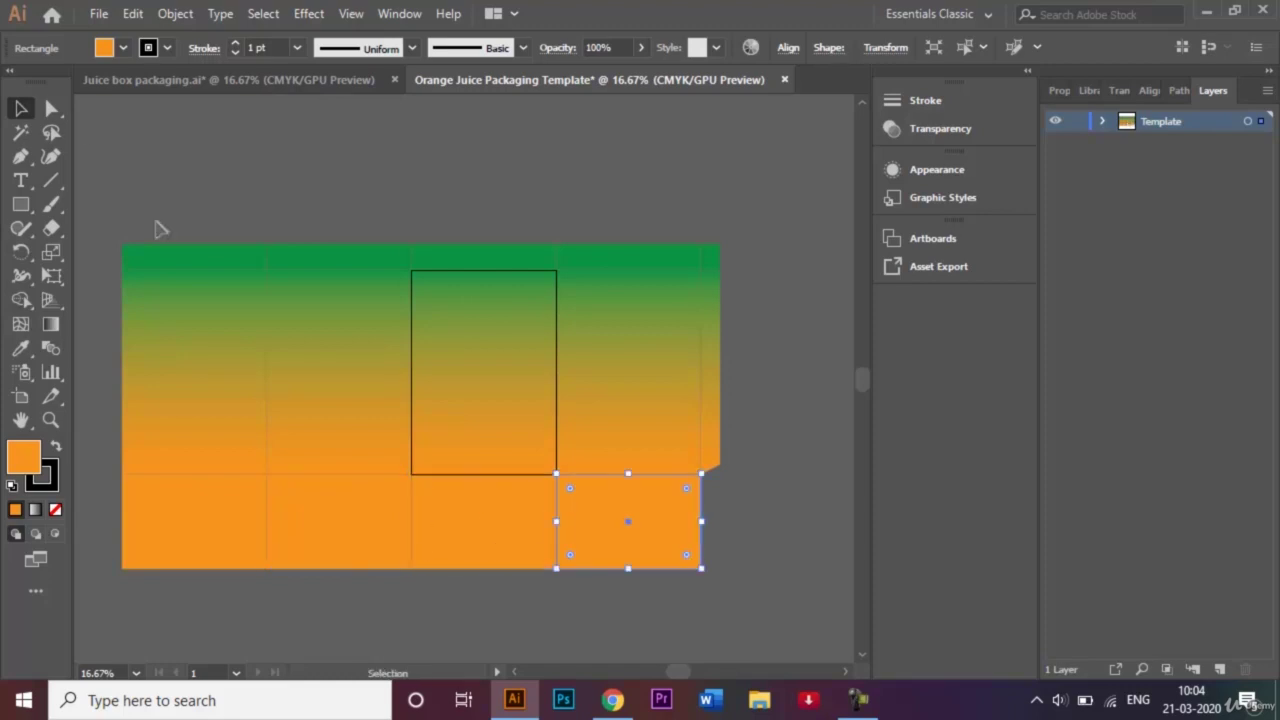
left_click(207, 150)
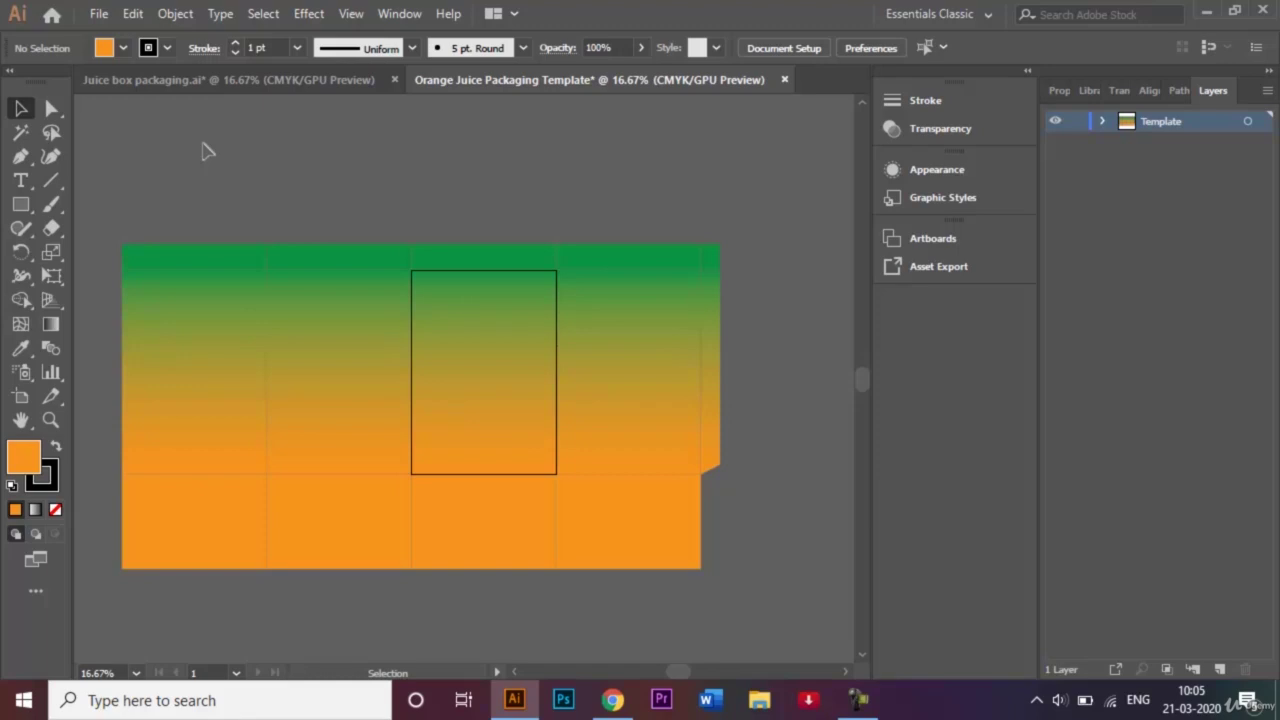
Check the top flaps in the Juice box packaging document and draw a thin dark green rectangle above the second panel's top strip
left_click(338, 80)
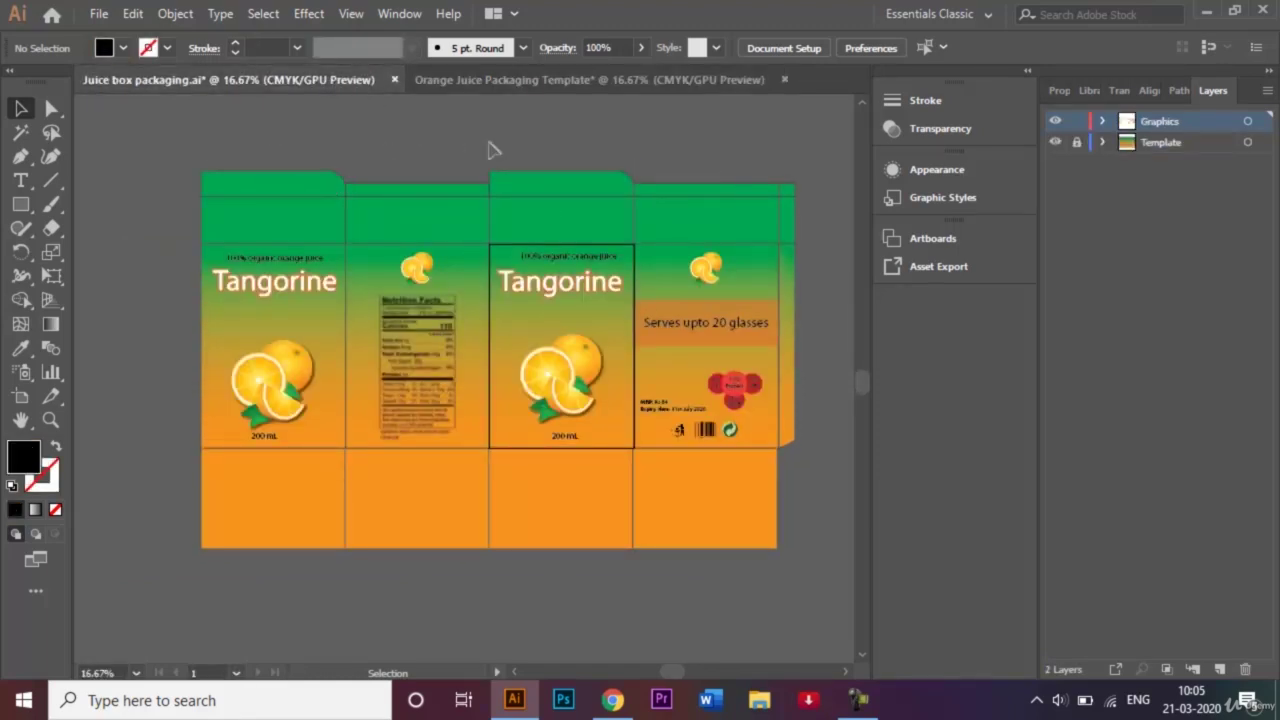
left_click(513, 79)
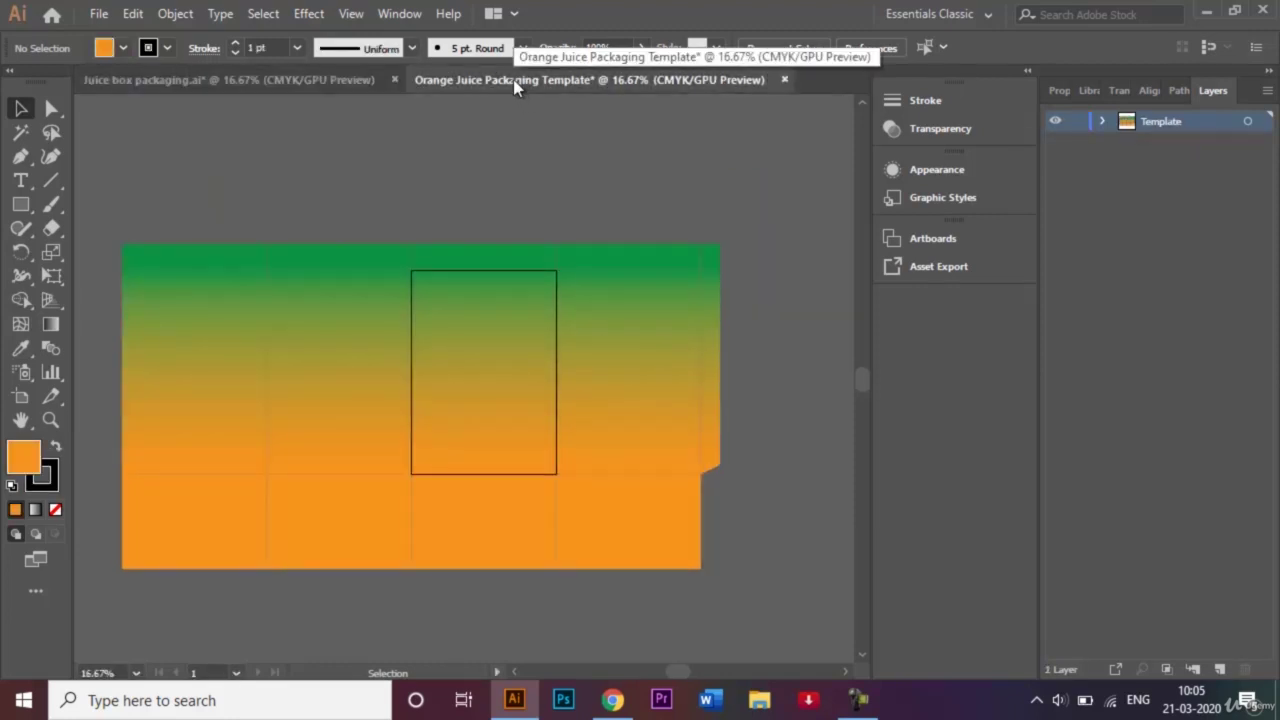
left_click(22, 205)
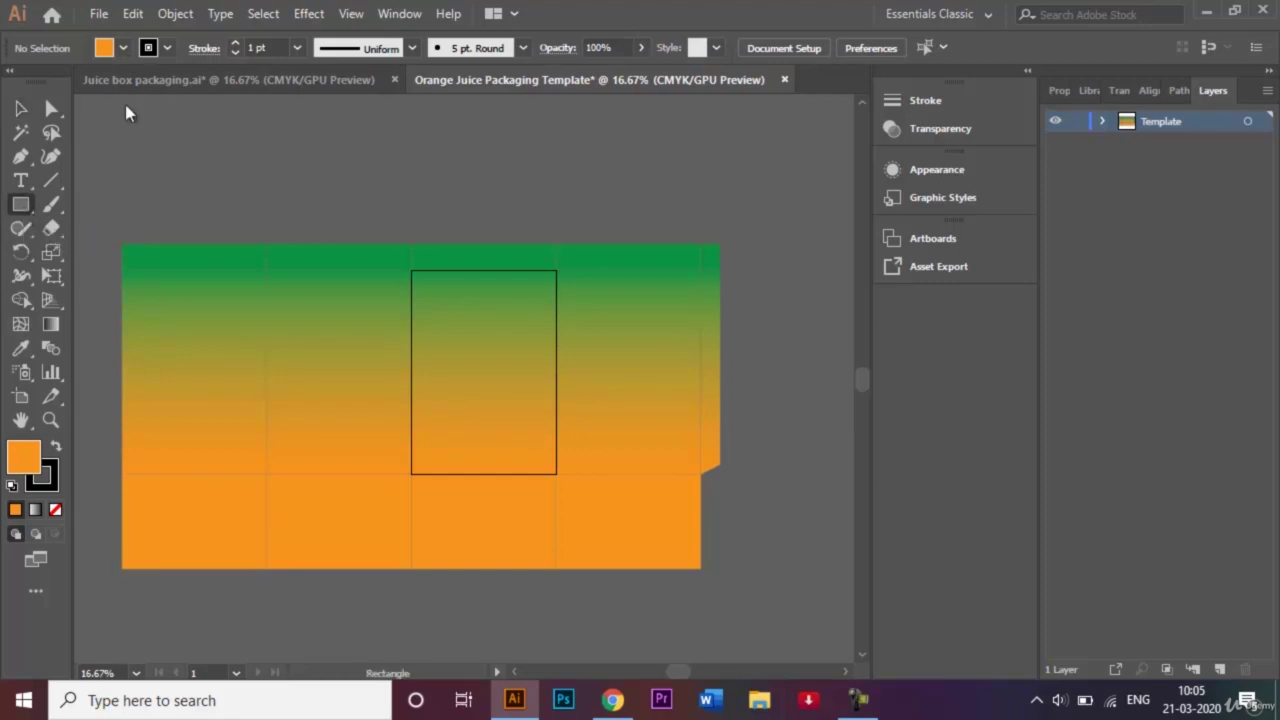
left_click(122, 48)
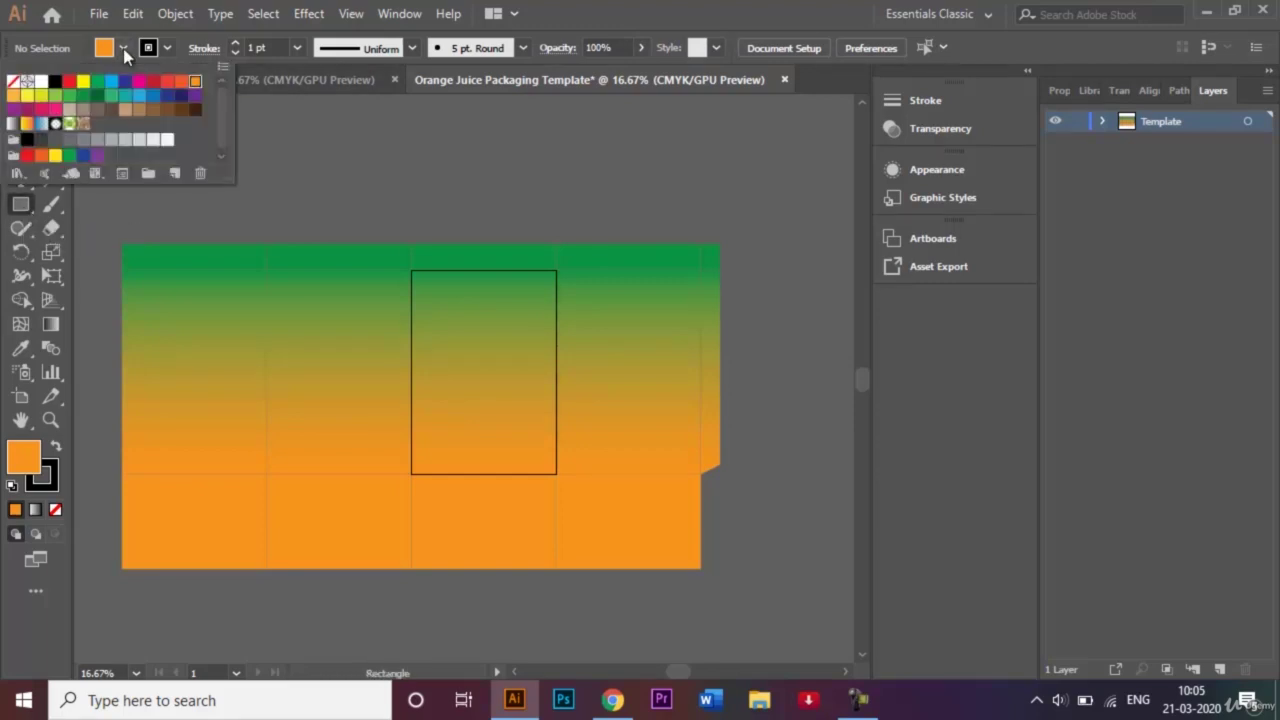
left_click(83, 97)
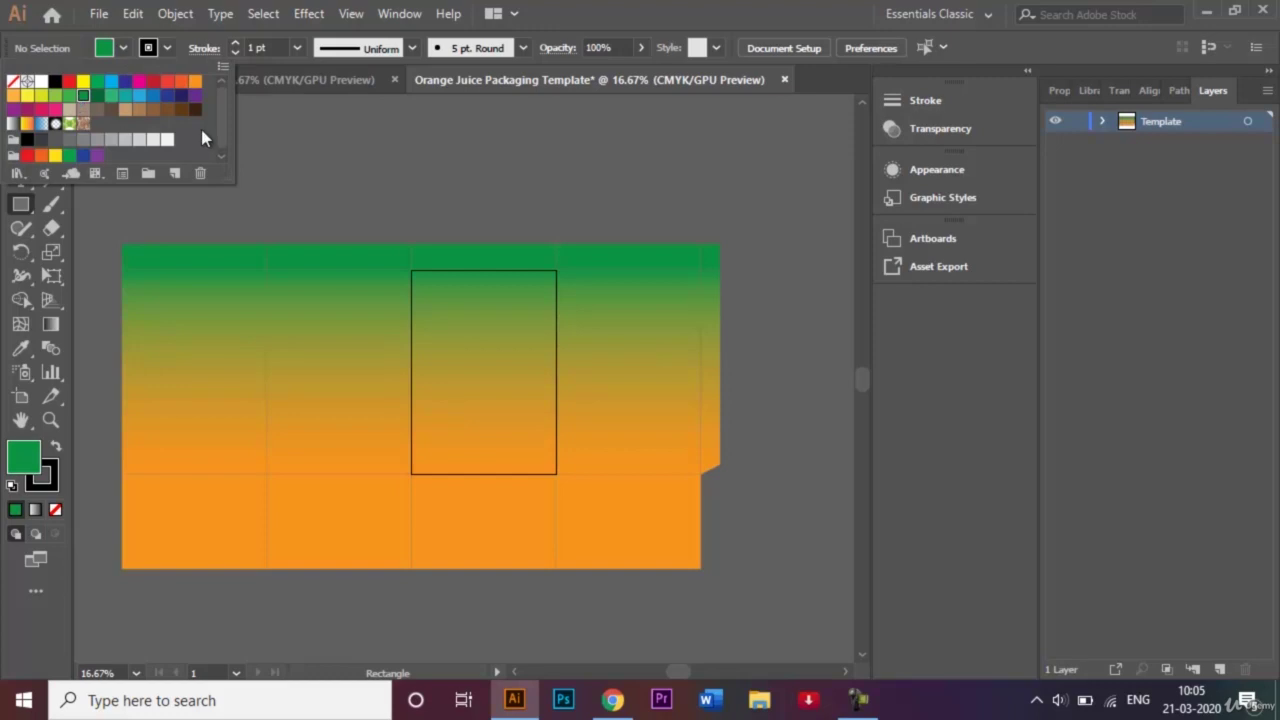
left_click(363, 174)
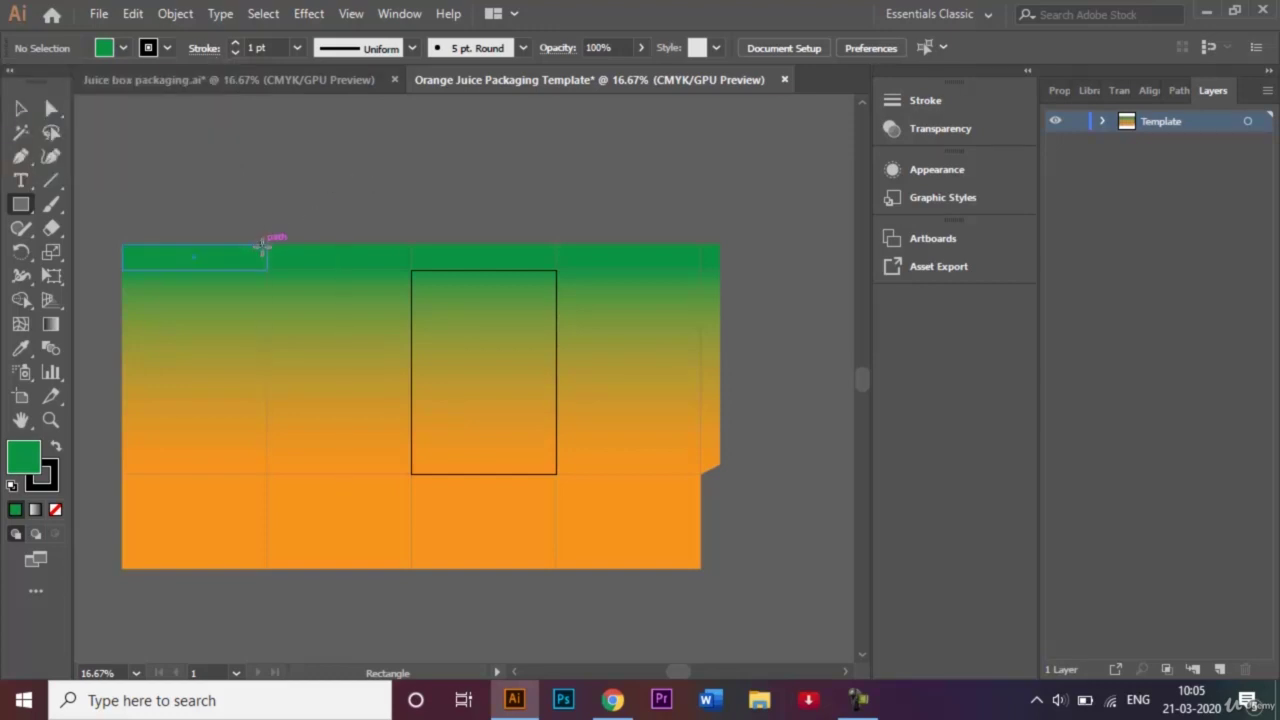
left_click_drag(267, 243, 411, 224)
Copy the thin green flap to directly above the fourth panel's top strip
left_click(22, 108)
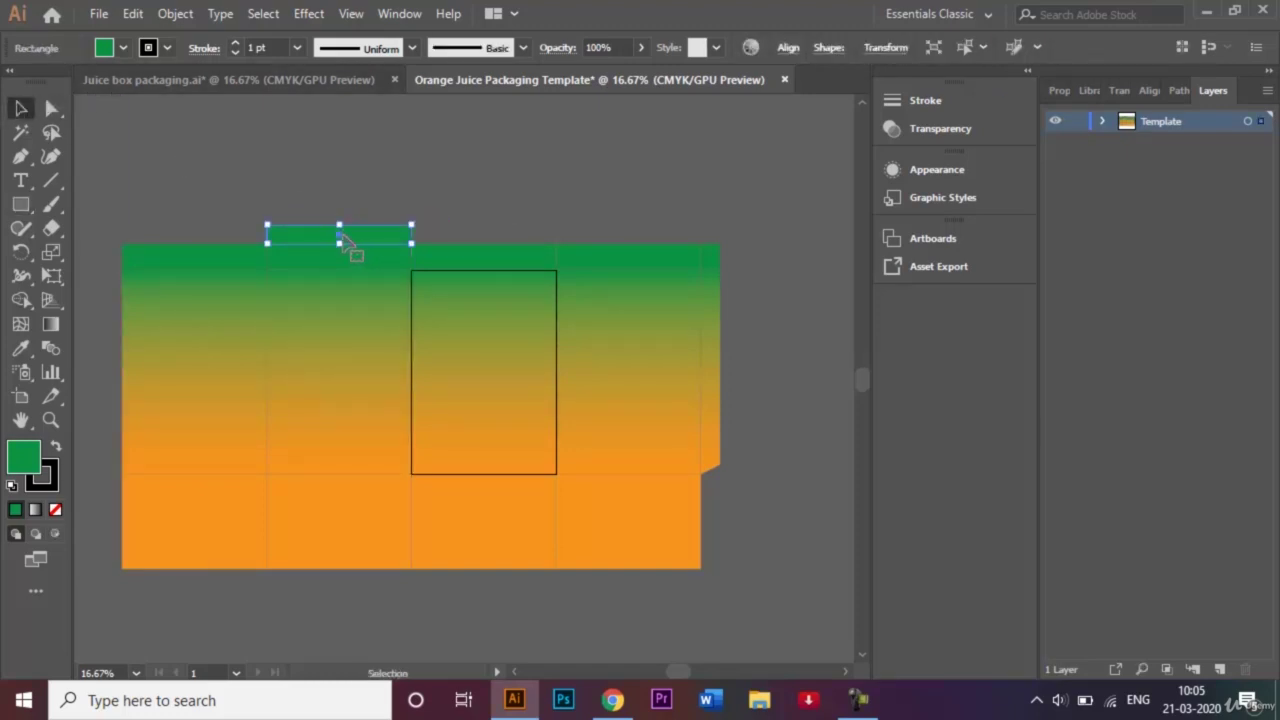
left_click_drag(341, 240, 633, 238)
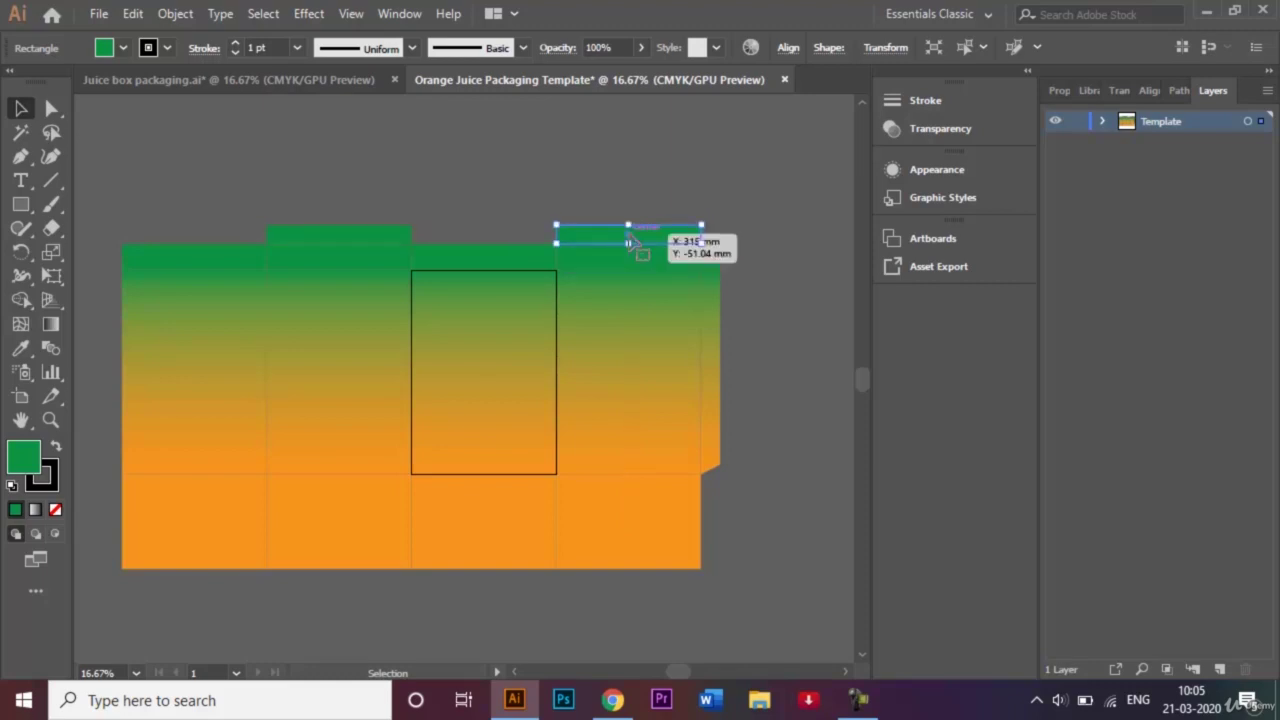
left_click(615, 188)
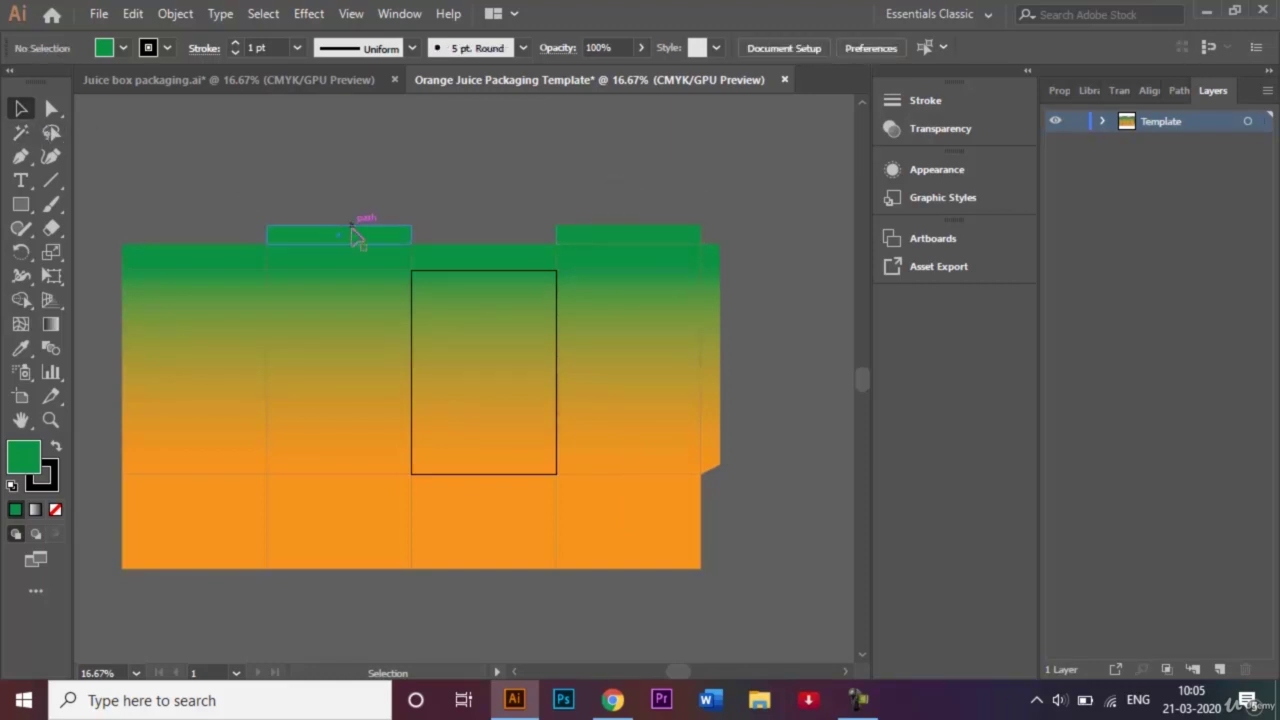
Copy the thin green flap to above the leftmost panel's top strip and stretch the copy upward to make it taller
left_click_drag(360, 244, 221, 211)
left_click_drag(213, 233, 200, 188)
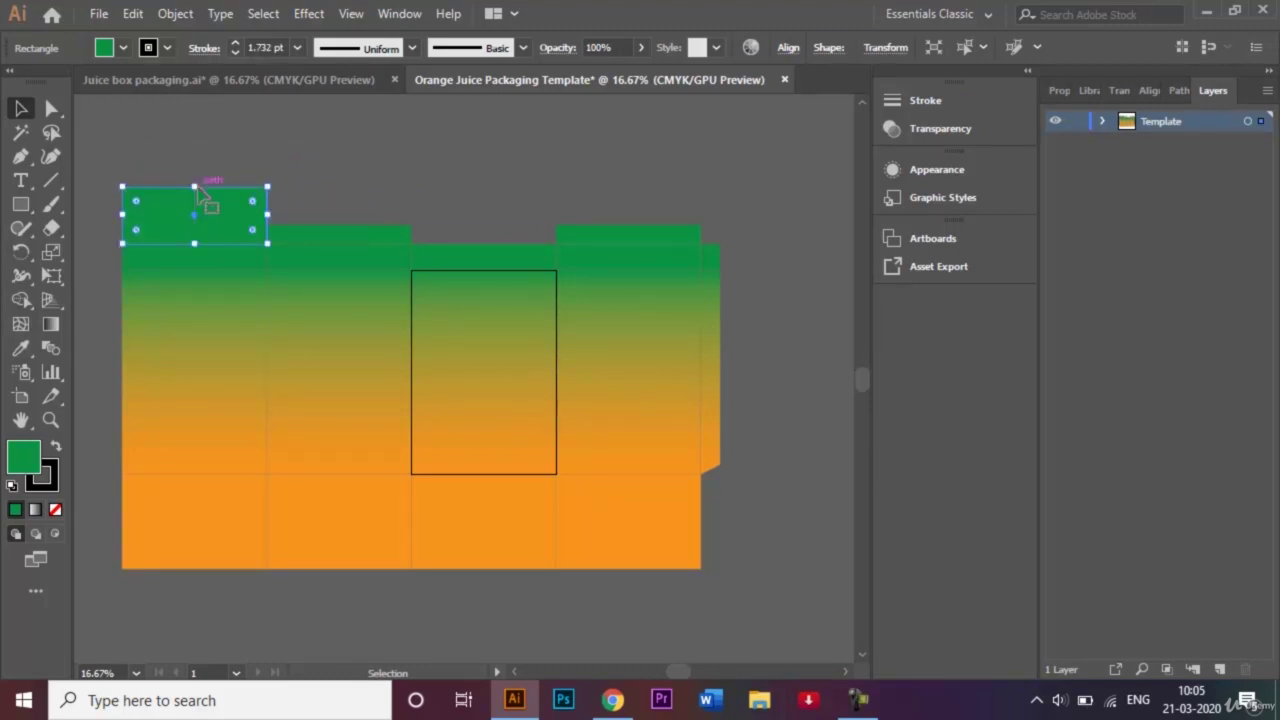
left_click(314, 194)
Round only the upper-right corner of the tall green flap above the leftmost panel to a radius of about 41 mm
left_click(211, 216)
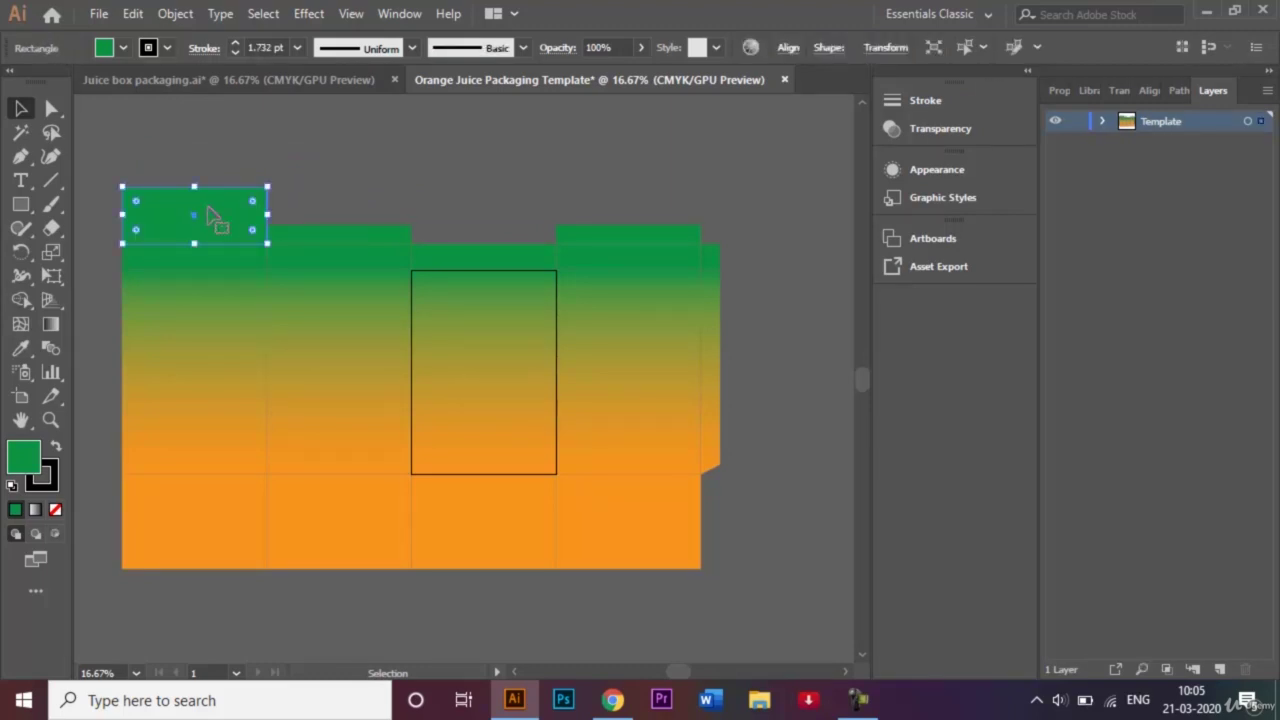
left_click(51, 108)
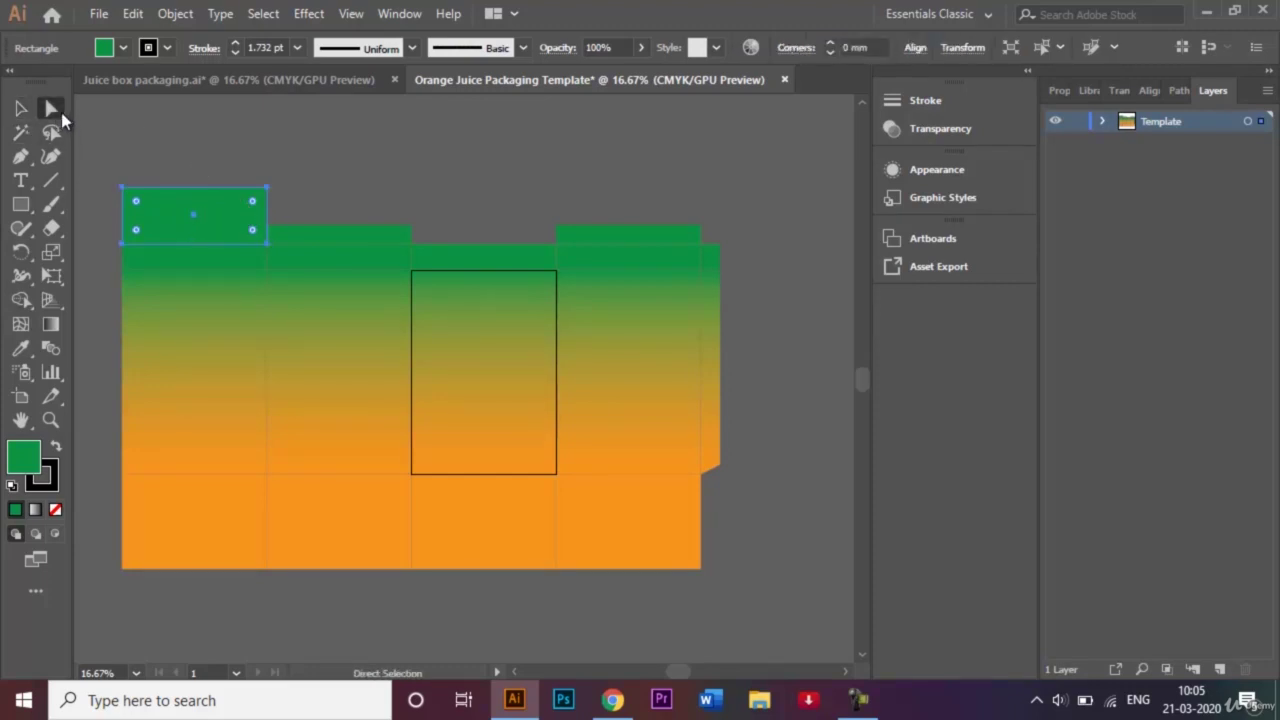
left_click(268, 188)
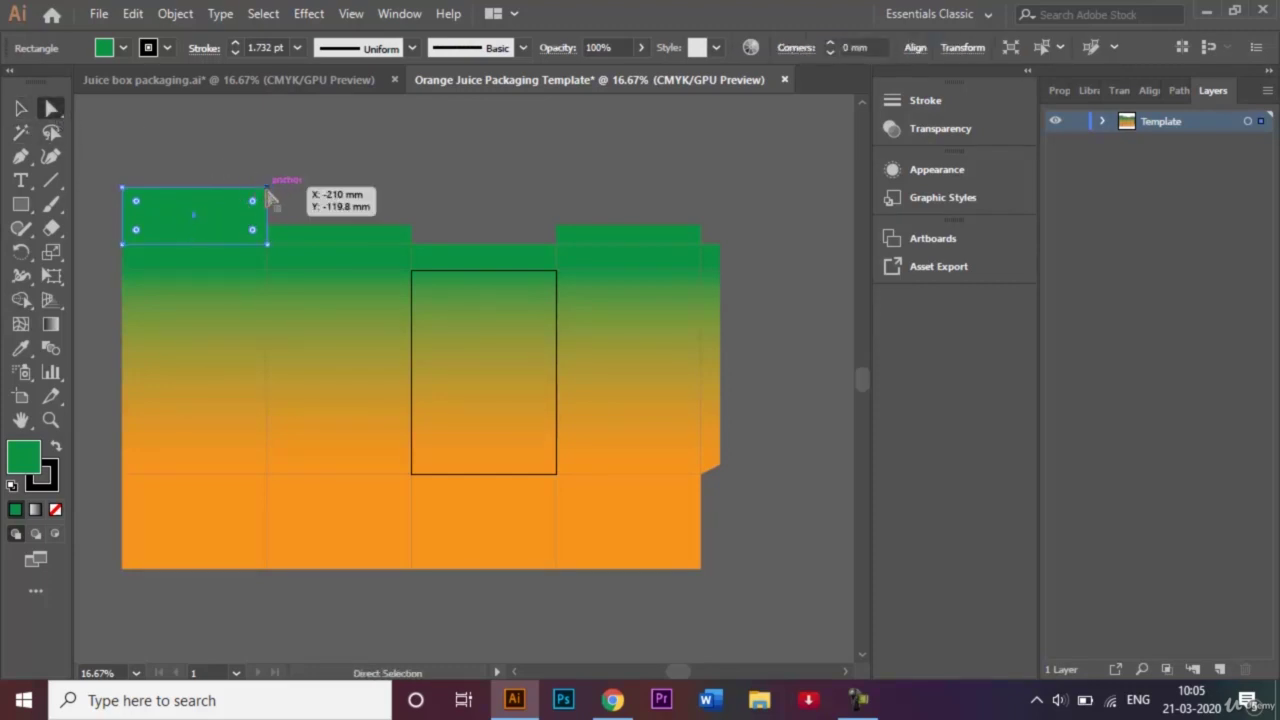
mouse_move(256, 206)
left_mouse_down()
mouse_move(215, 241)
mouse_move(241, 222)
left_mouse_up()
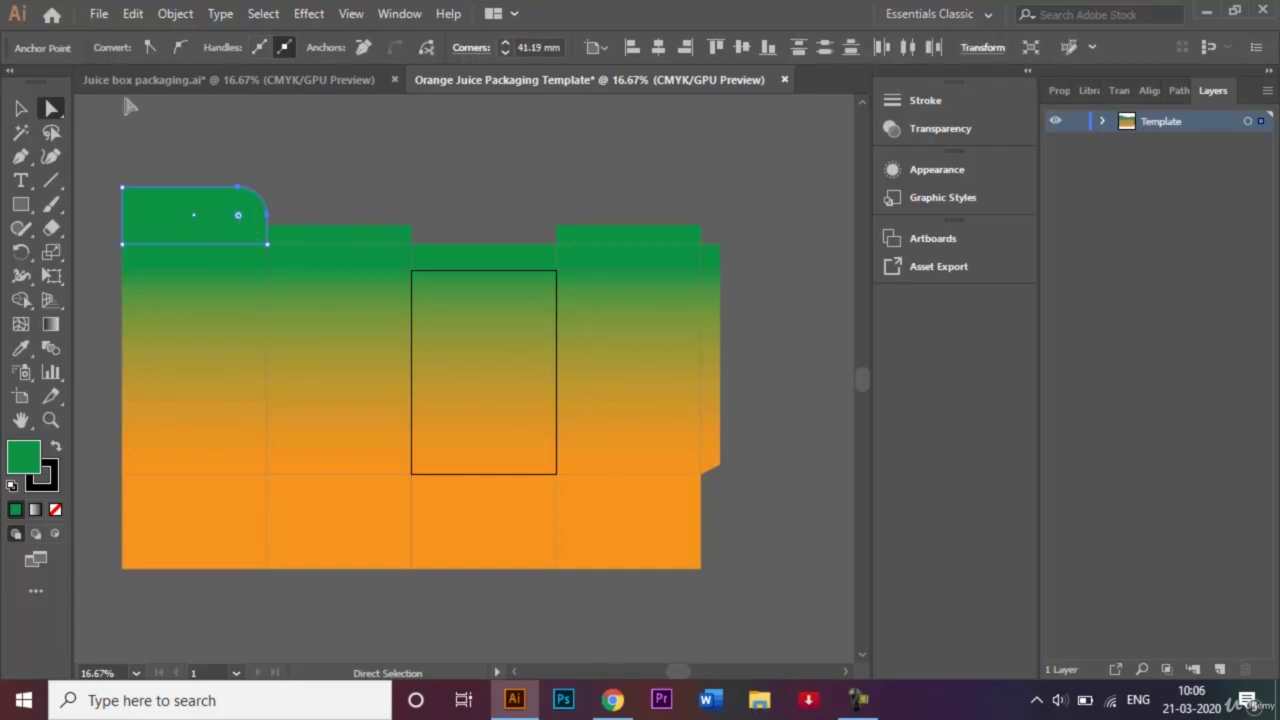
left_click(21, 108)
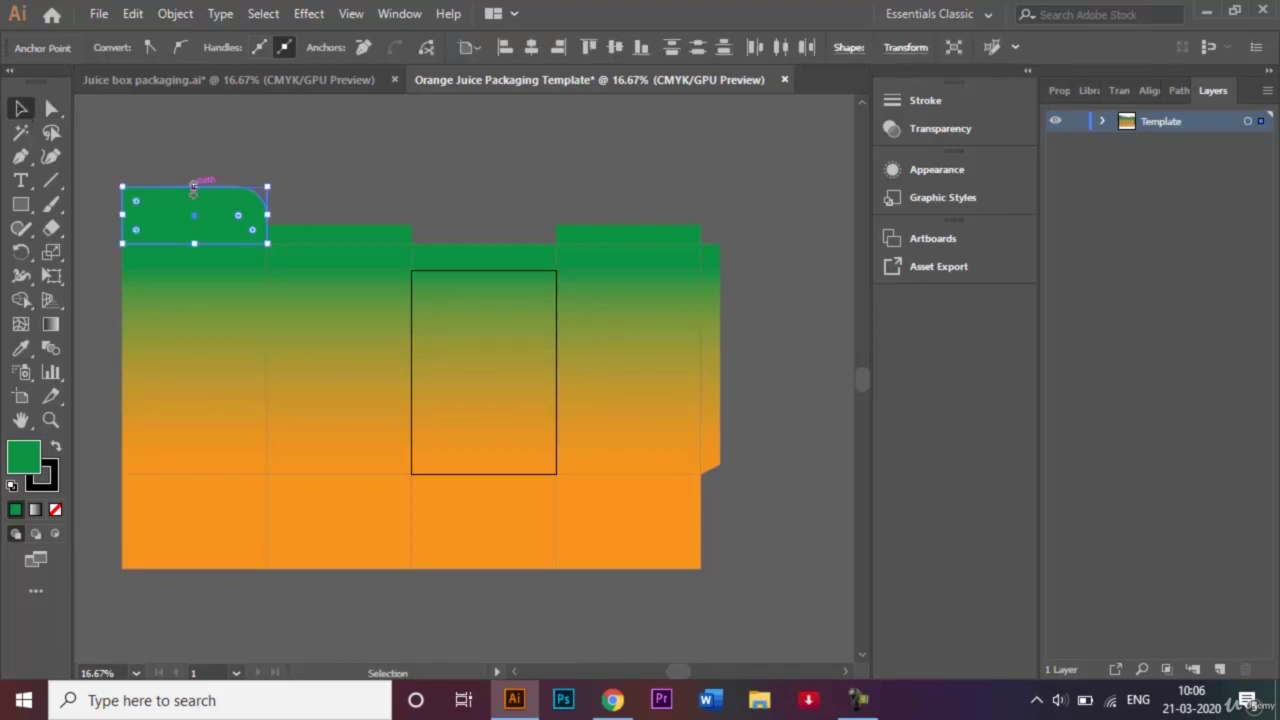
Shorten the rounded green flap above the leftmost panel and place a copy of it above the third panel's top strip
left_click_drag(194, 187, 194, 209)
left_click(330, 193)
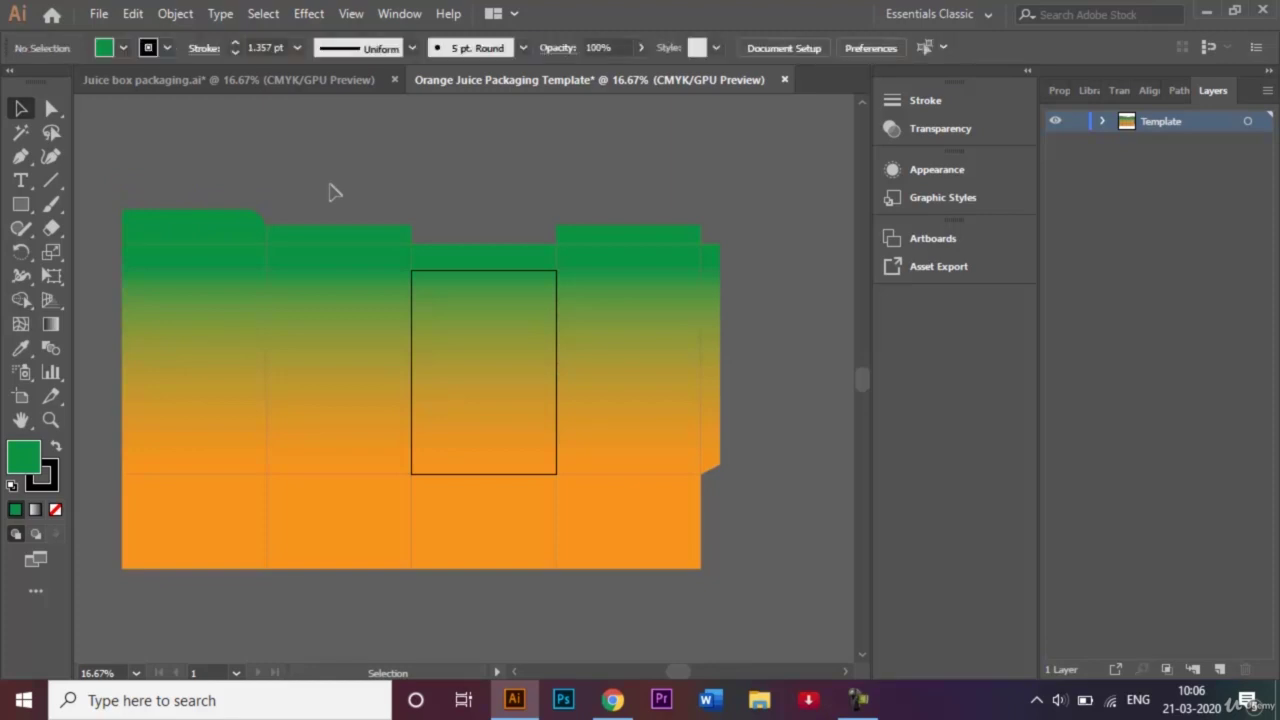
left_click(215, 229)
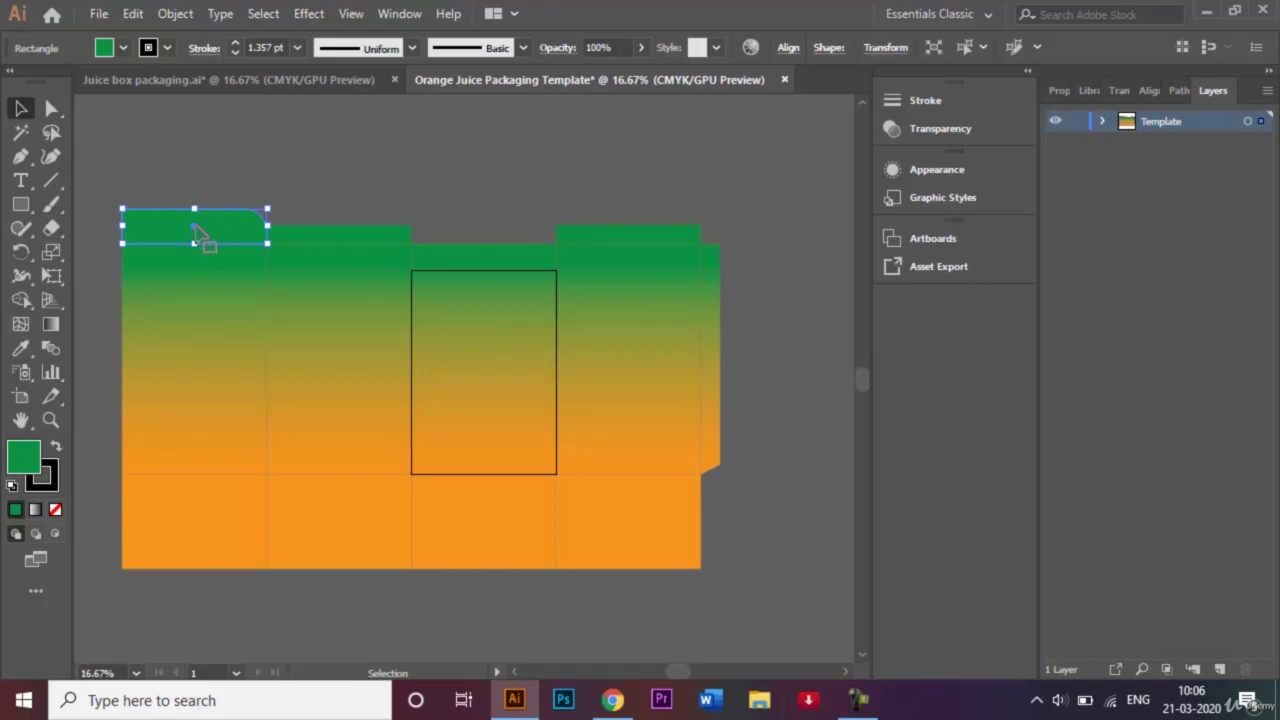
left_click_drag(197, 233, 488, 230)
left_click(632, 196)
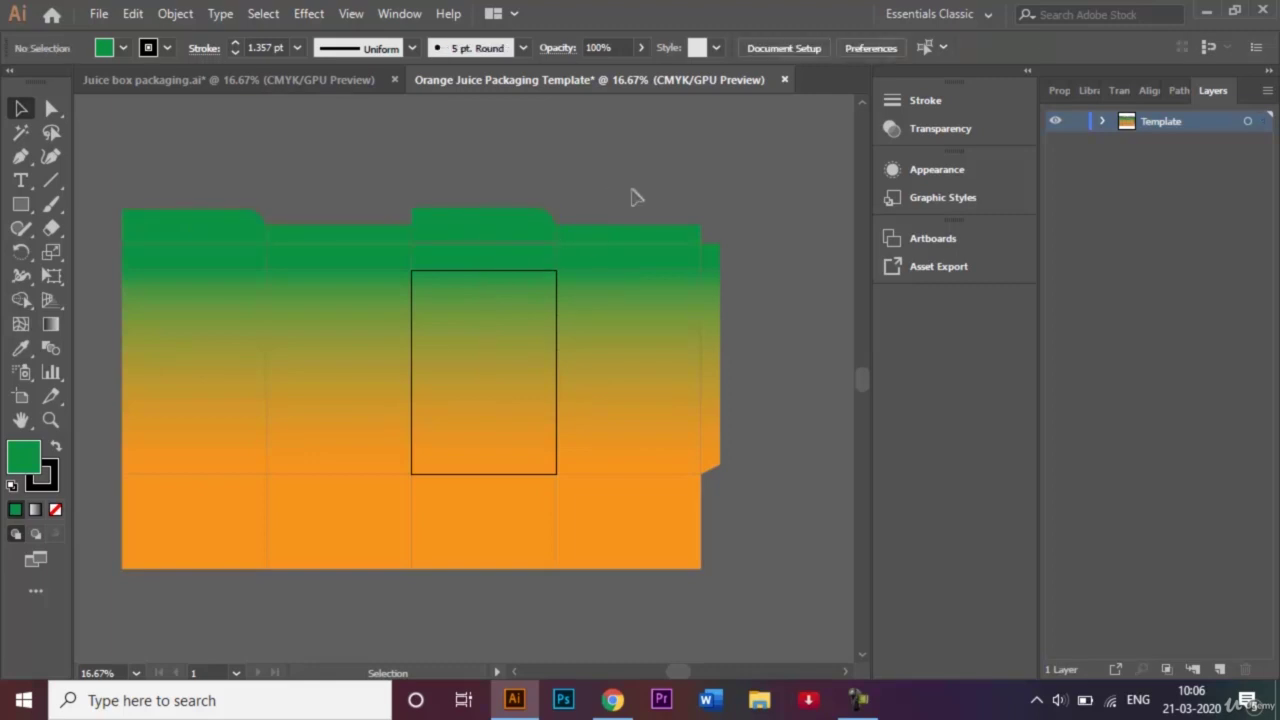
Draw a small green rectangle above the side glue flap's top strip and align the third panel's rounded flap with the leftmost one
left_click(20, 204)
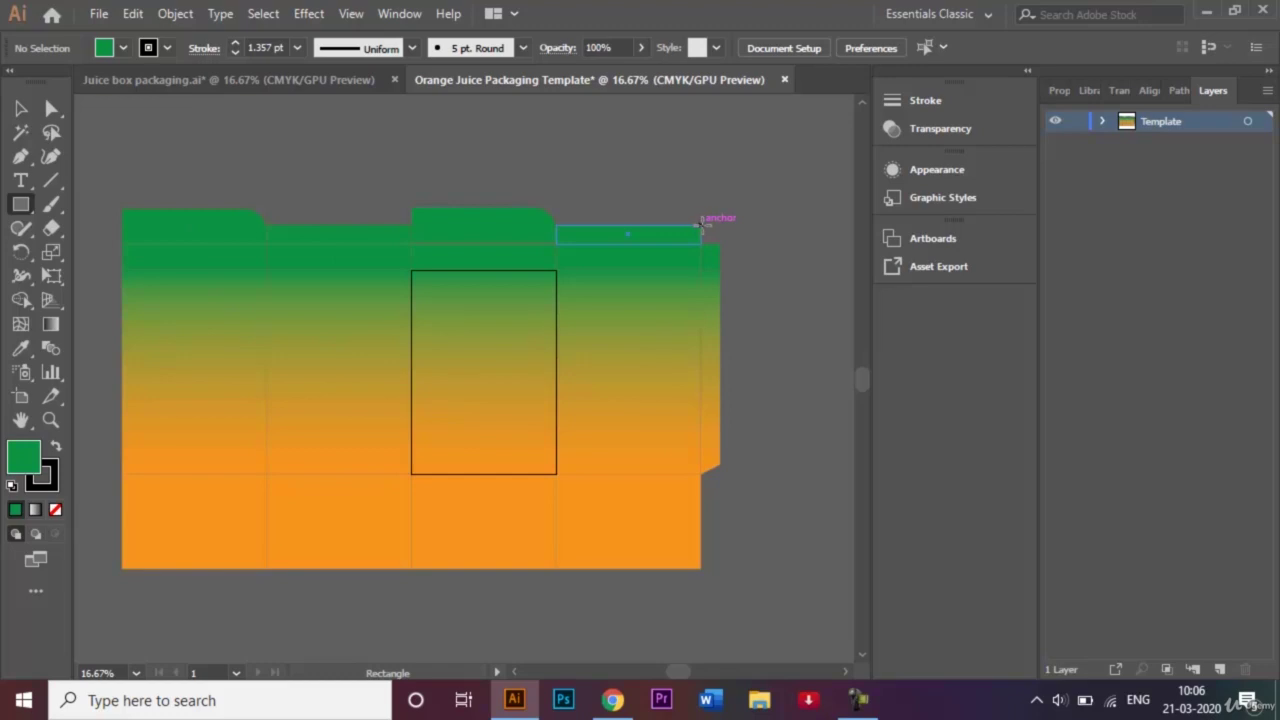
left_click_drag(701, 225, 718, 243)
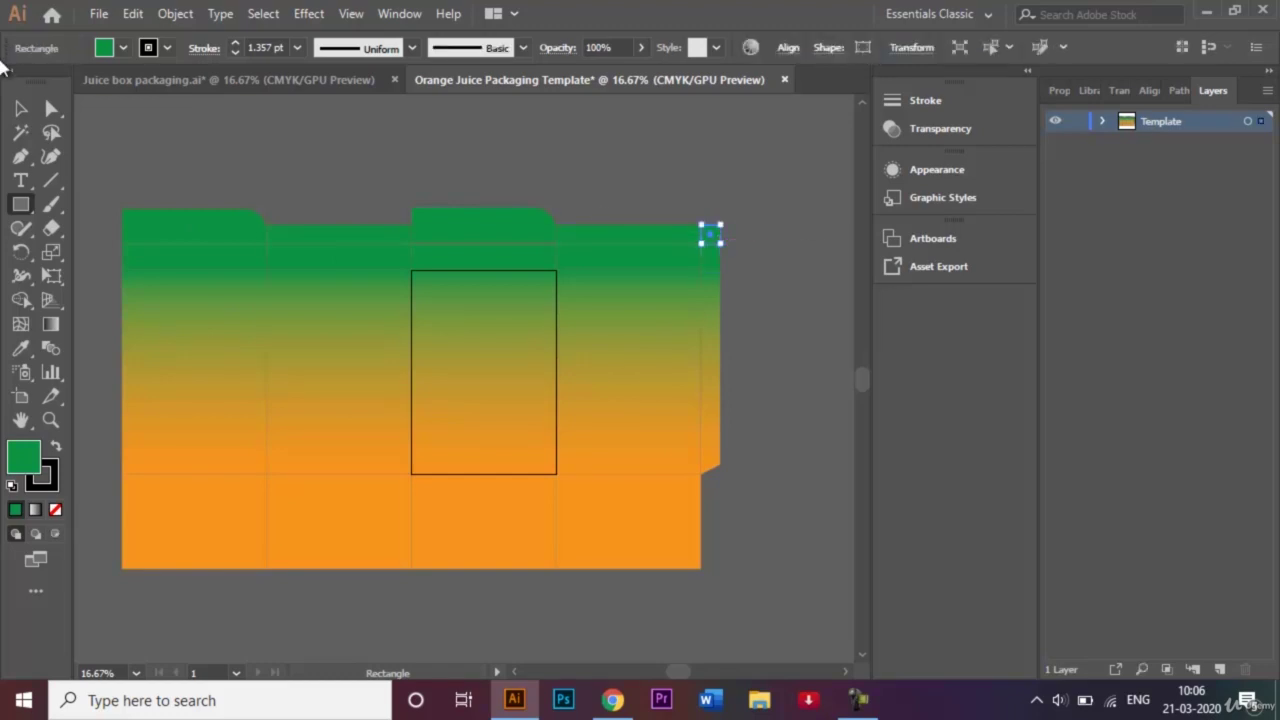
left_click(21, 108)
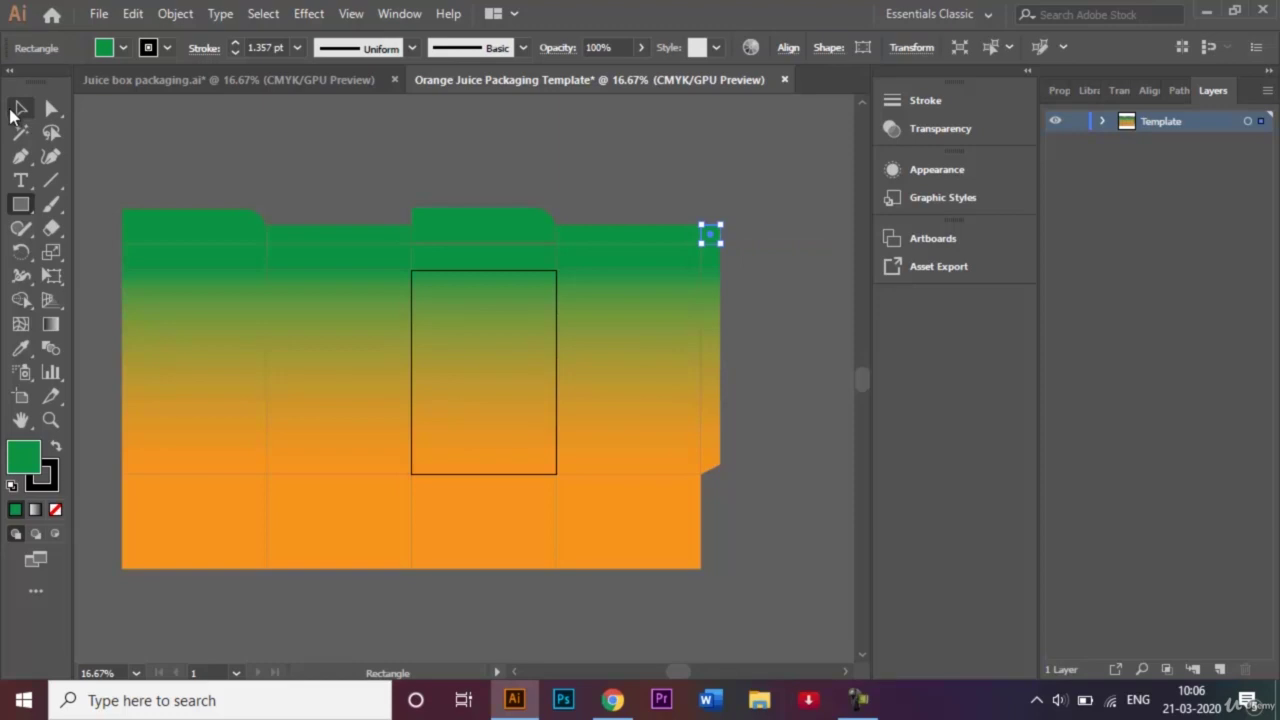
left_click(526, 241)
left_click(530, 242)
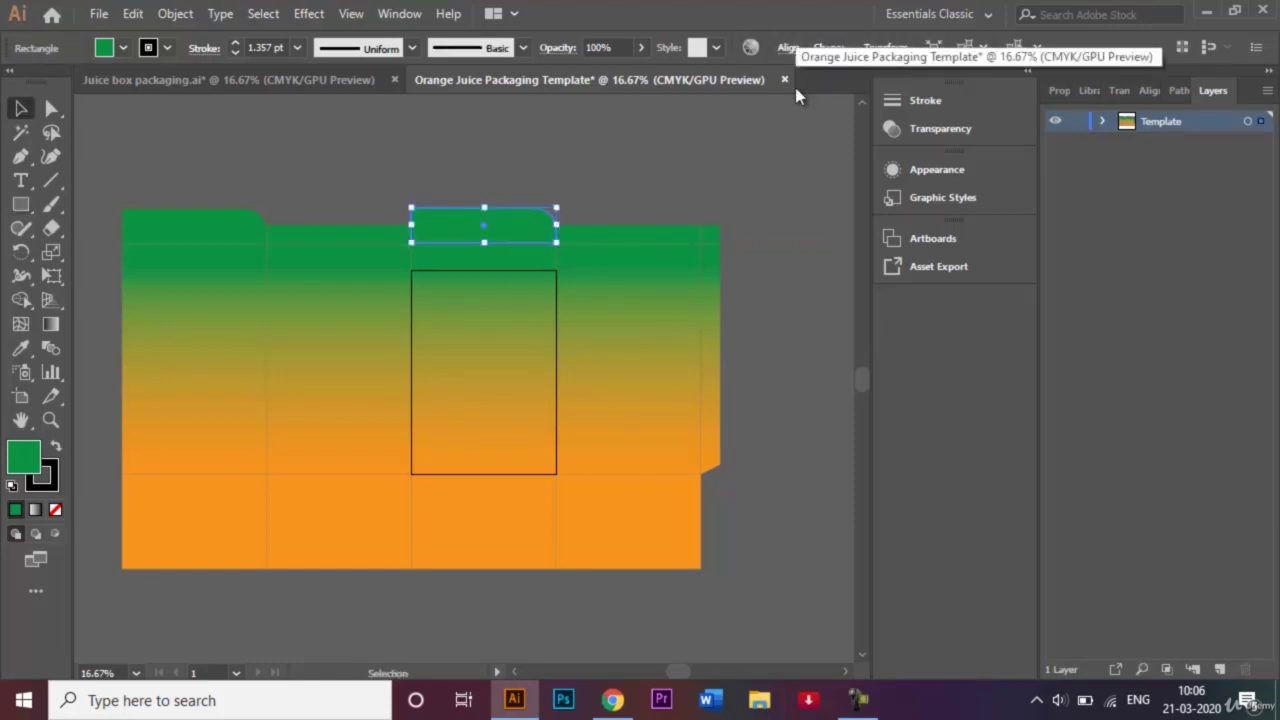
left_click(659, 186)
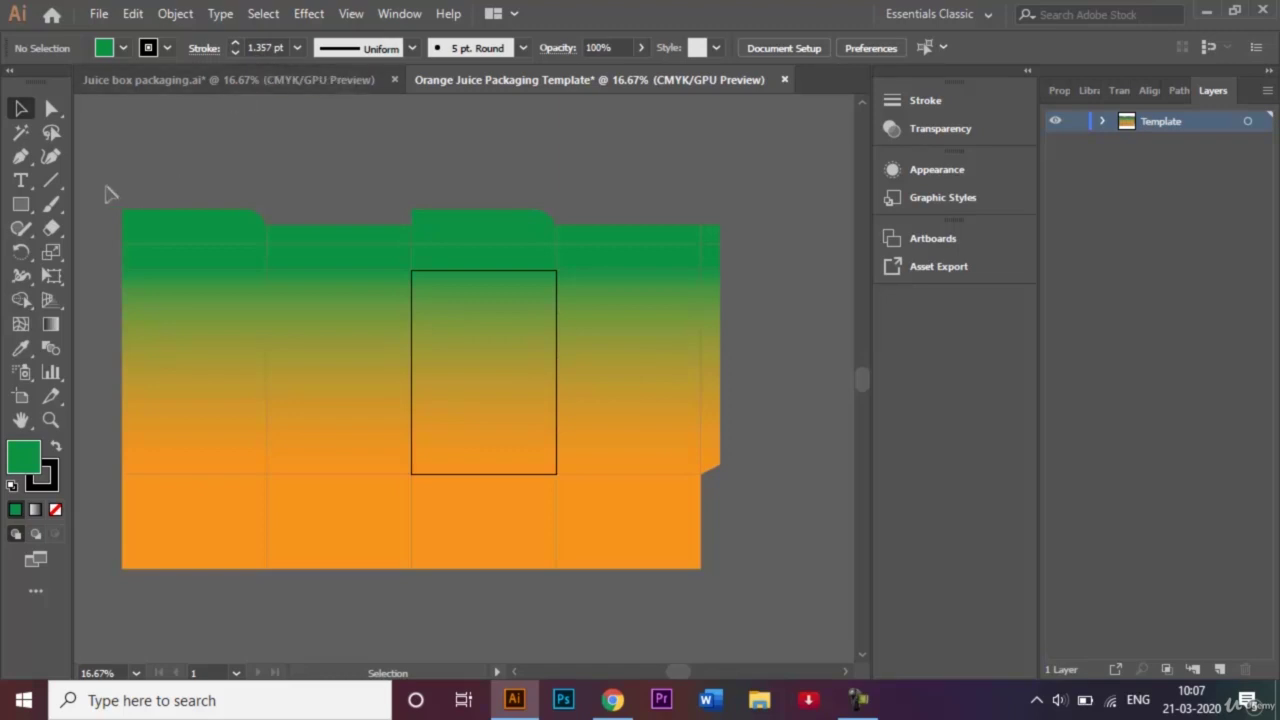
Set the stroke weight of all template shapes to 3 pt
key("ctrl+a")
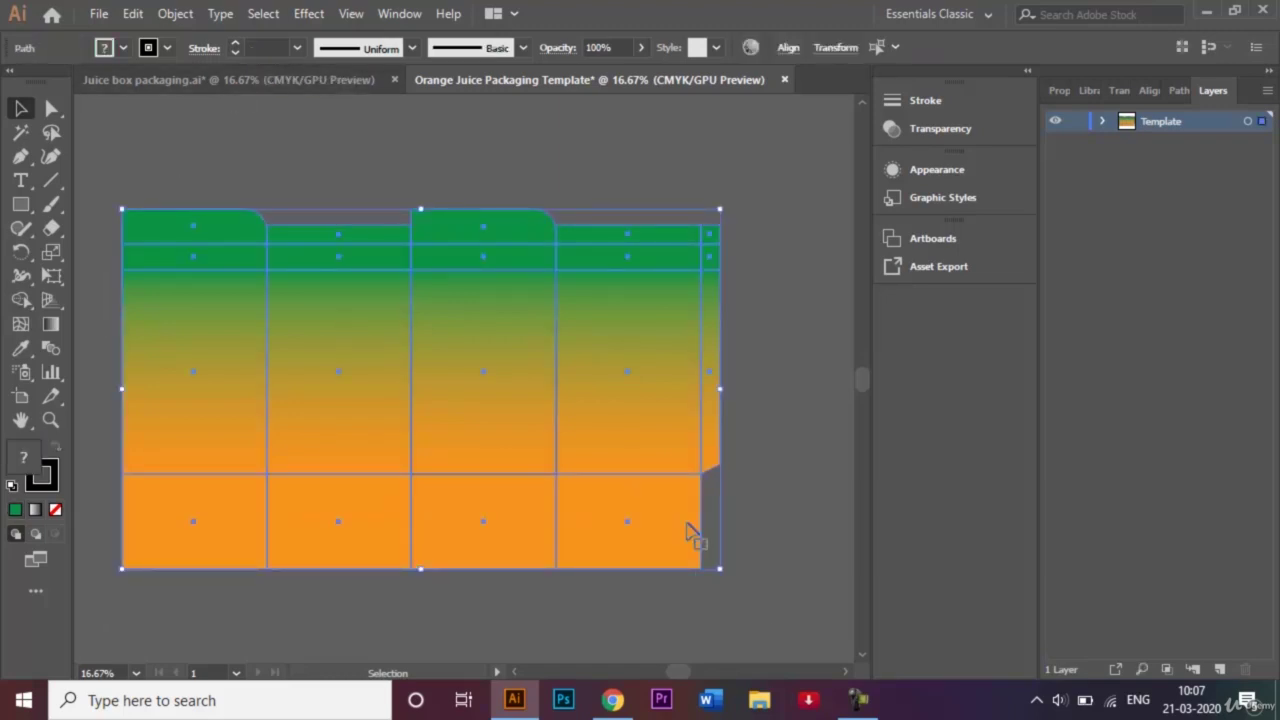
left_click(299, 48)
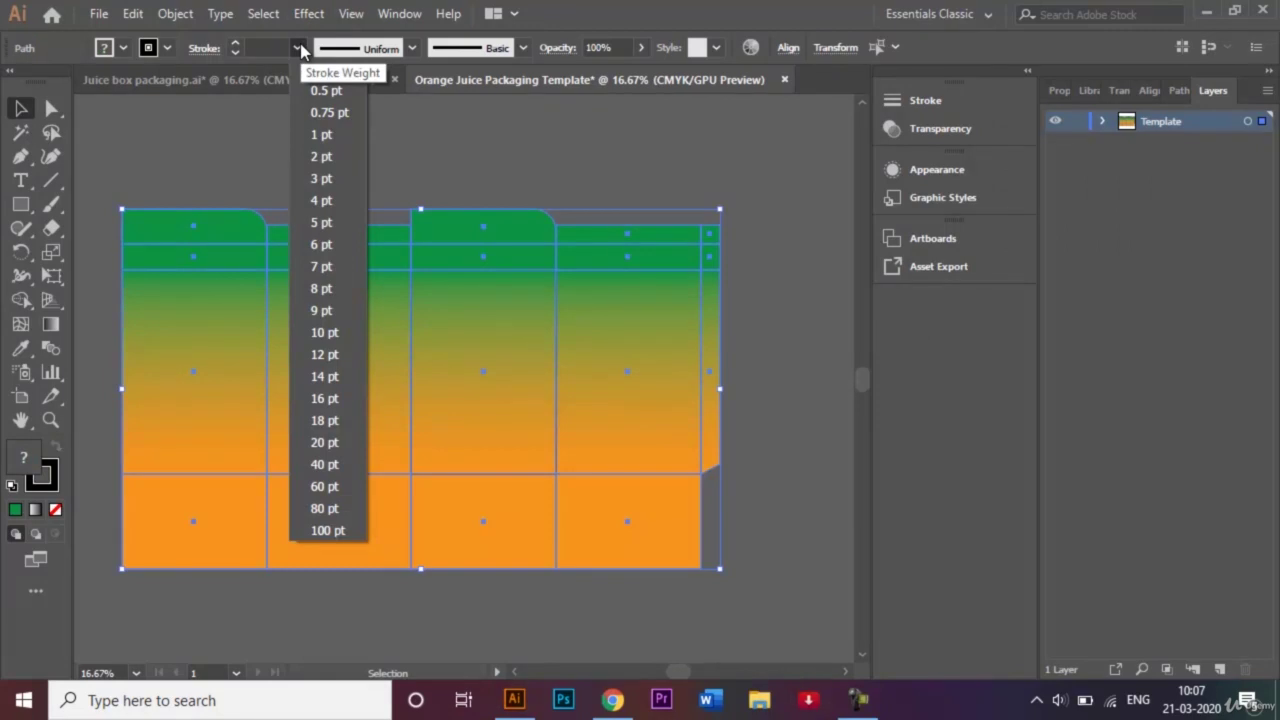
left_click(337, 178)
left_click(285, 169)
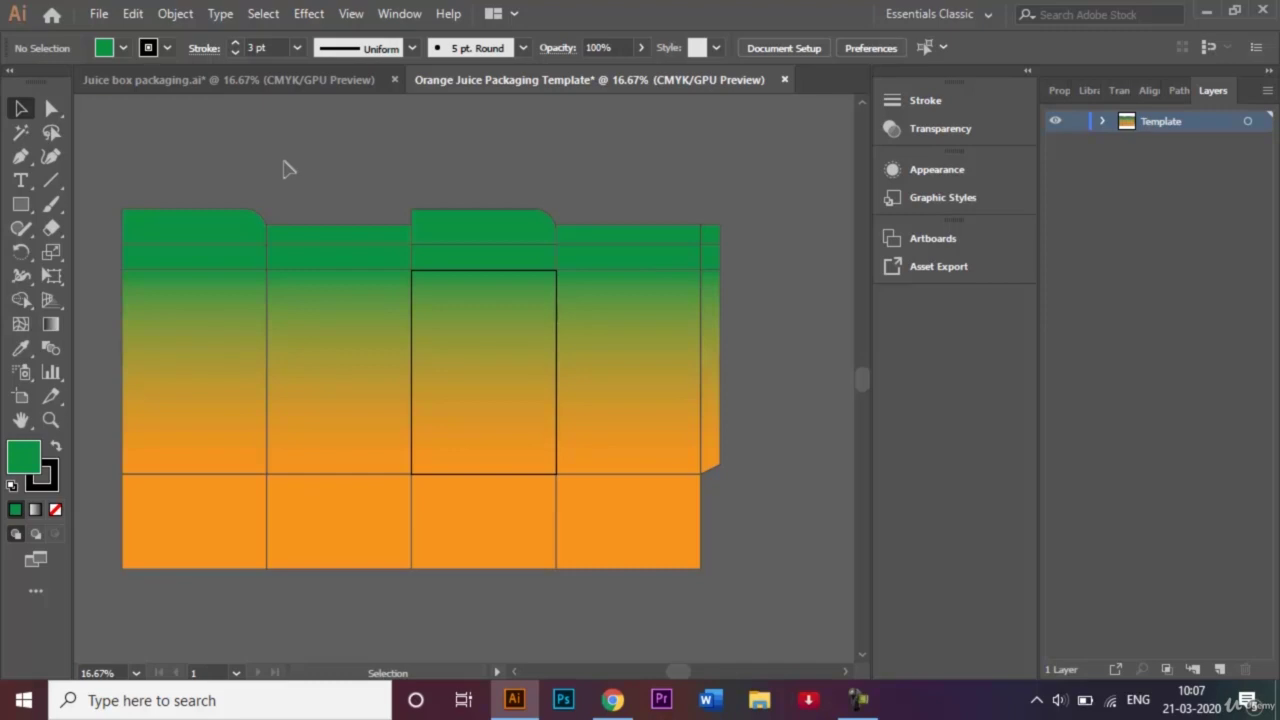
Lock the Template layer and check the layer structure in the Juice box packaging document
left_click(1077, 123)
left_click(298, 82)
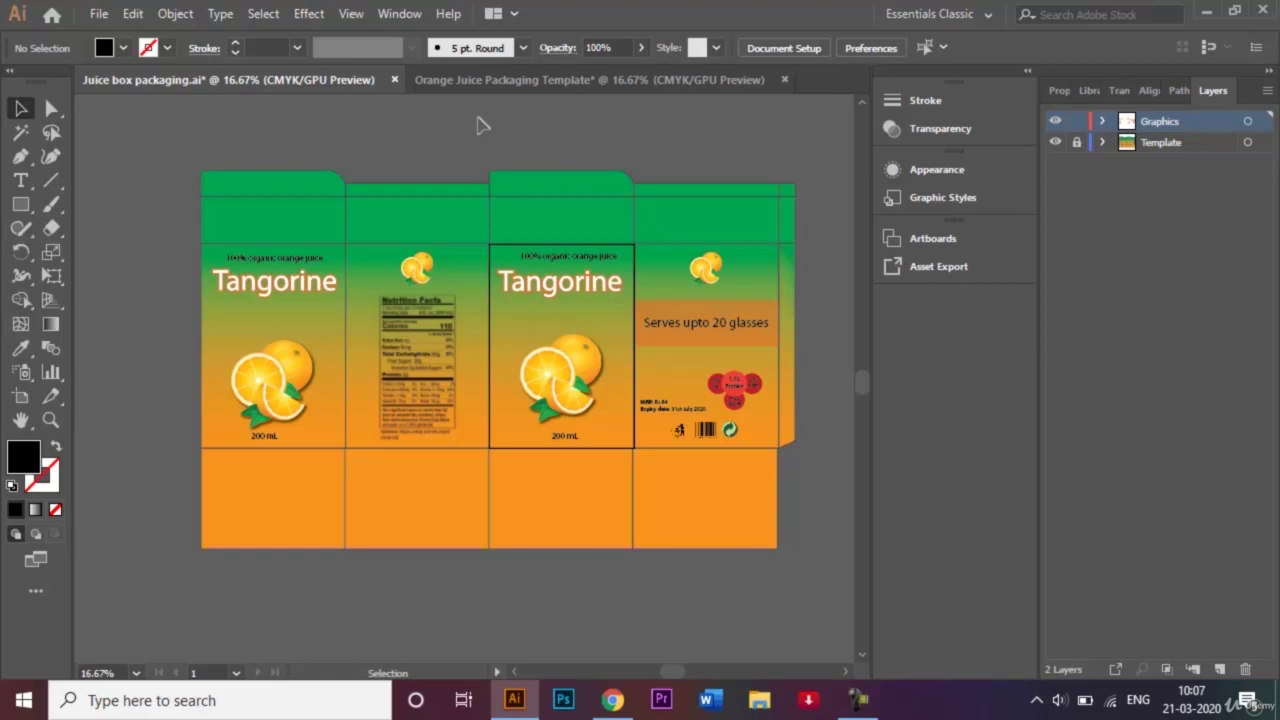
left_click(486, 80)
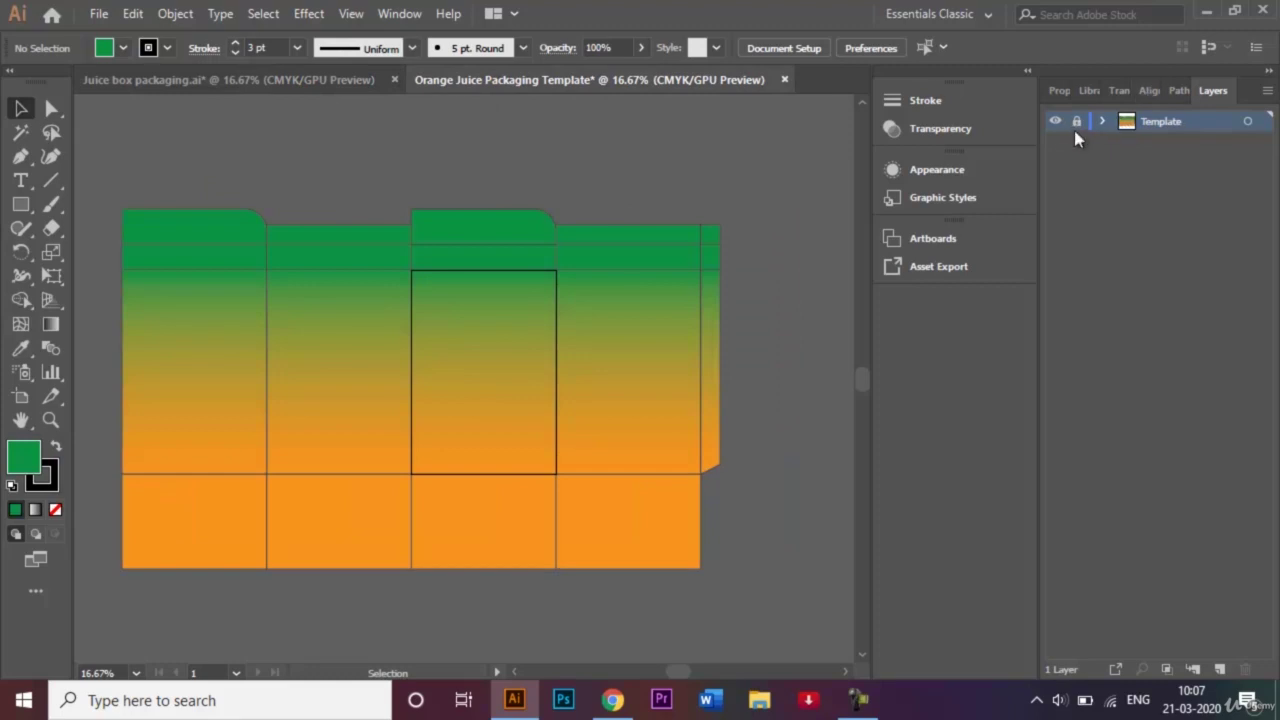
Add a new layer above the Template layer and name it Graphics
left_click(1220, 670)
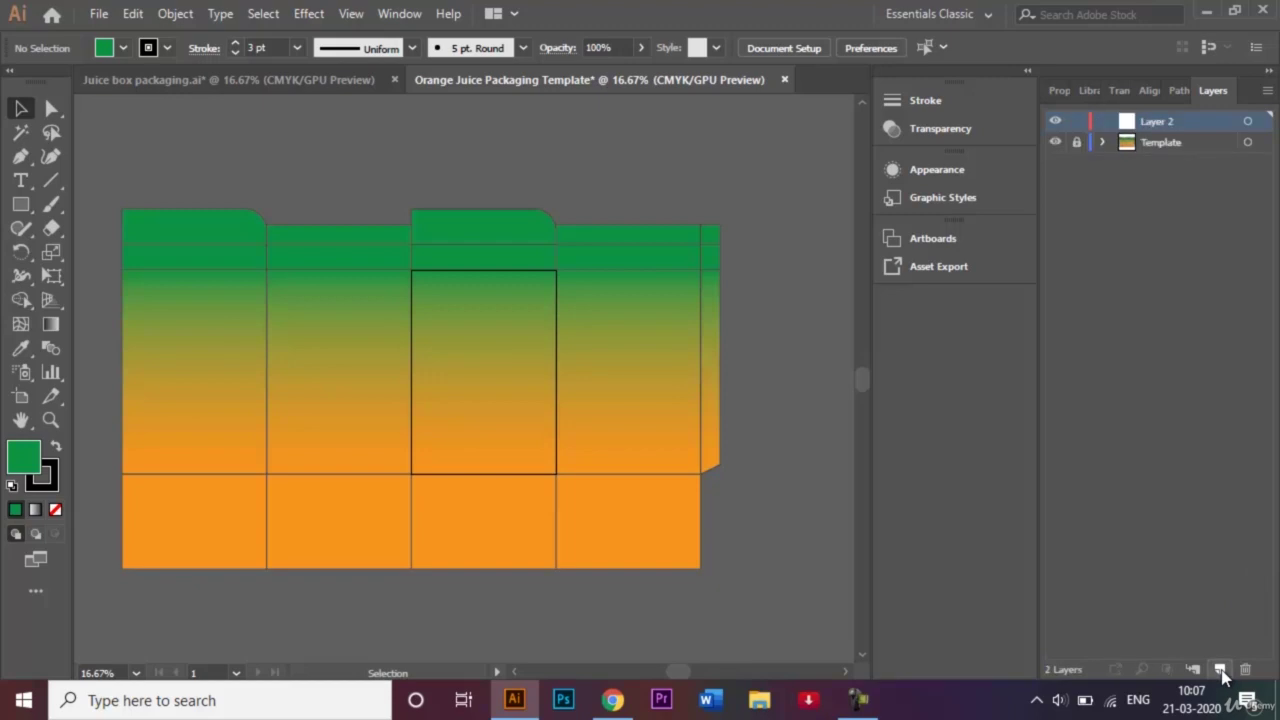
double_click(1161, 121)
key("BackSpace")
type("Cont")
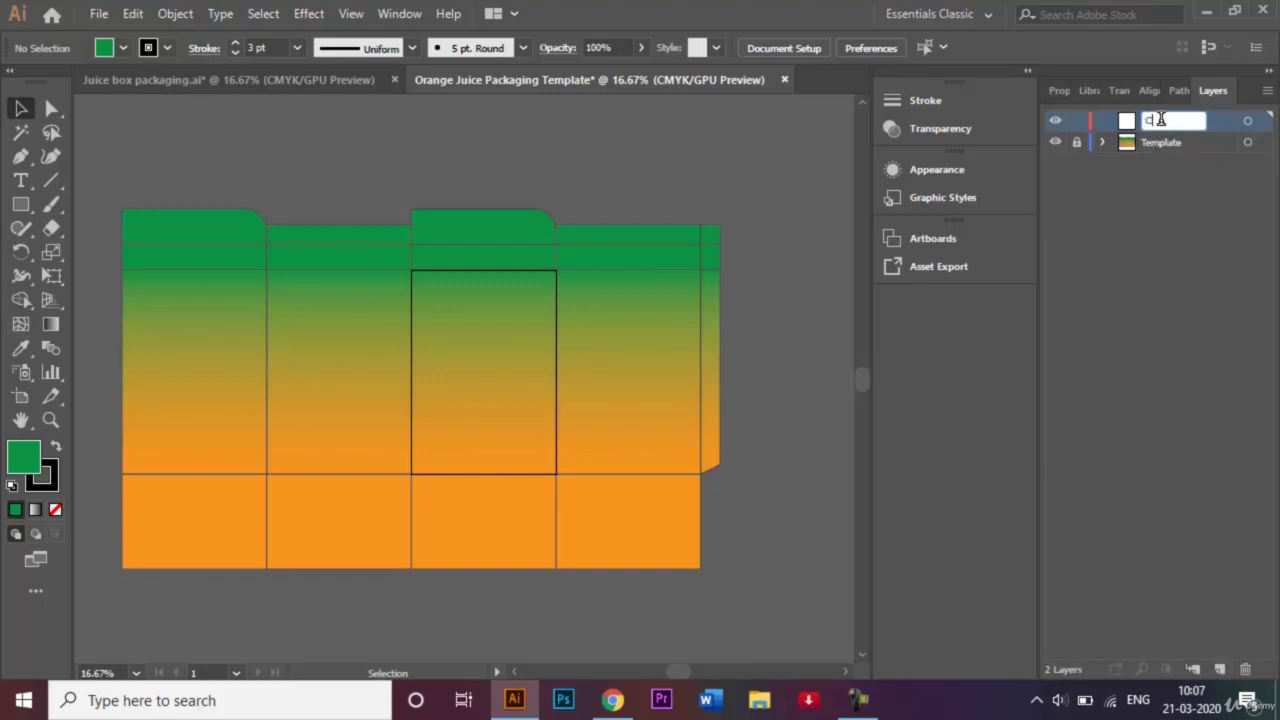
key("BackSpace")
key("BackSpace")
key("BackSpace")
key("BackSpace")
type("Graphics")
key("Return")
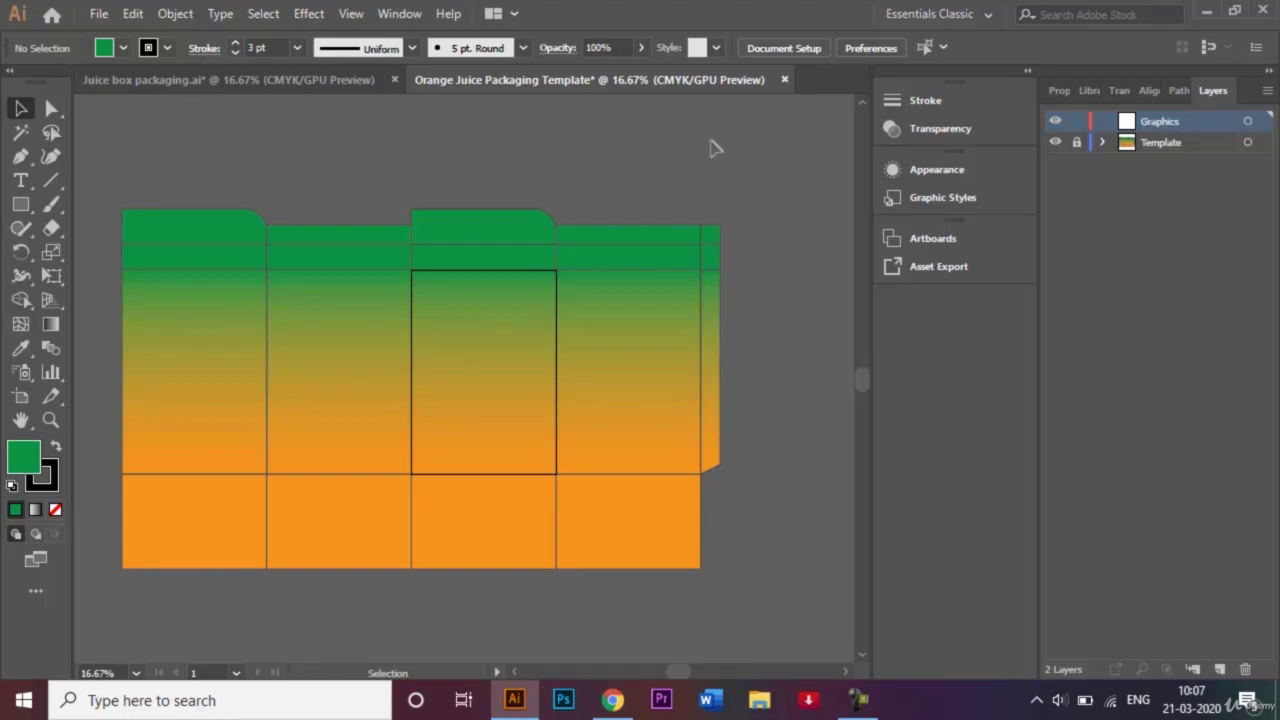
Check the graphics in the Juice box packaging document and open Orange Vector.png from the Reference Images - Video Recording folder
left_click(384, 80)
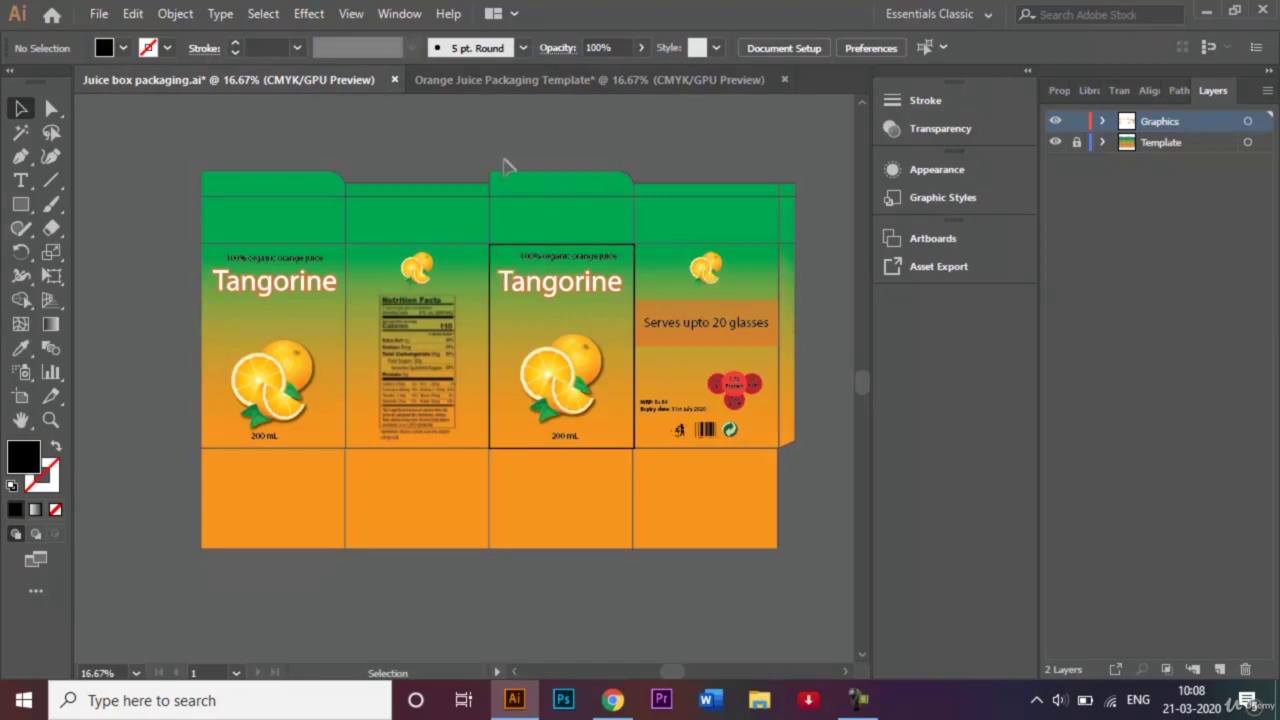
left_click(520, 79)
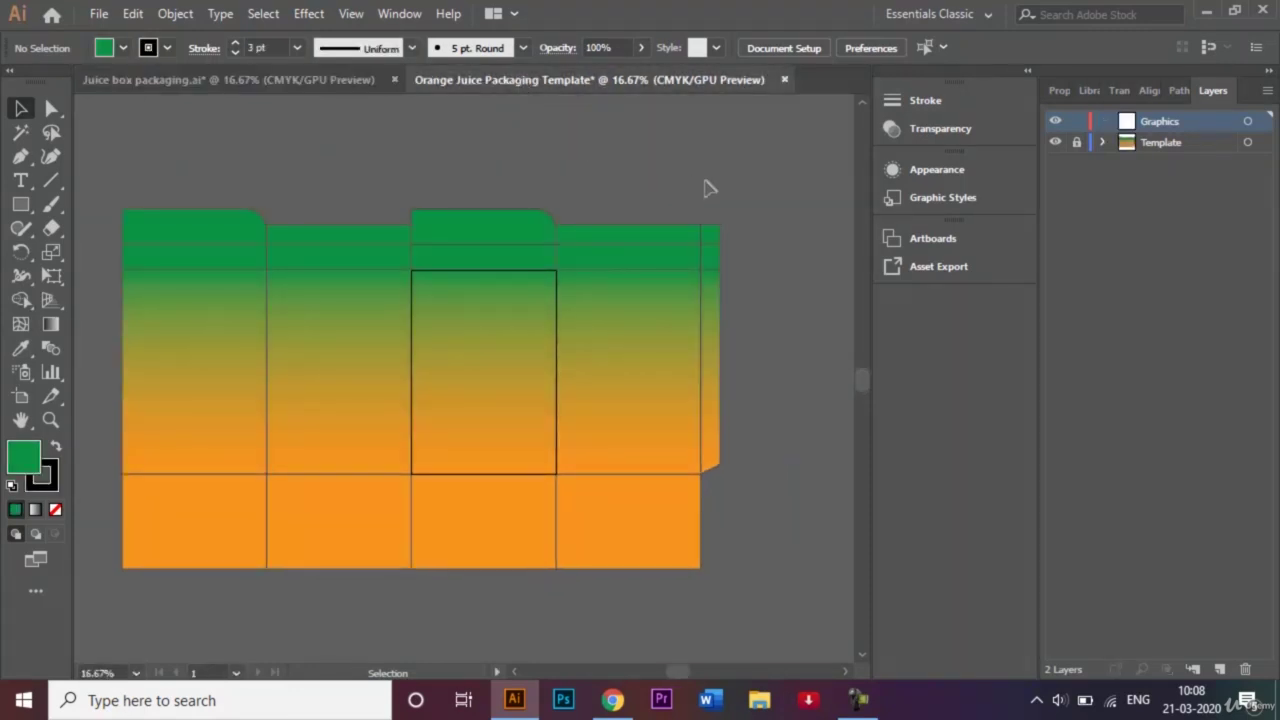
key("a")
key("ctrl+o")
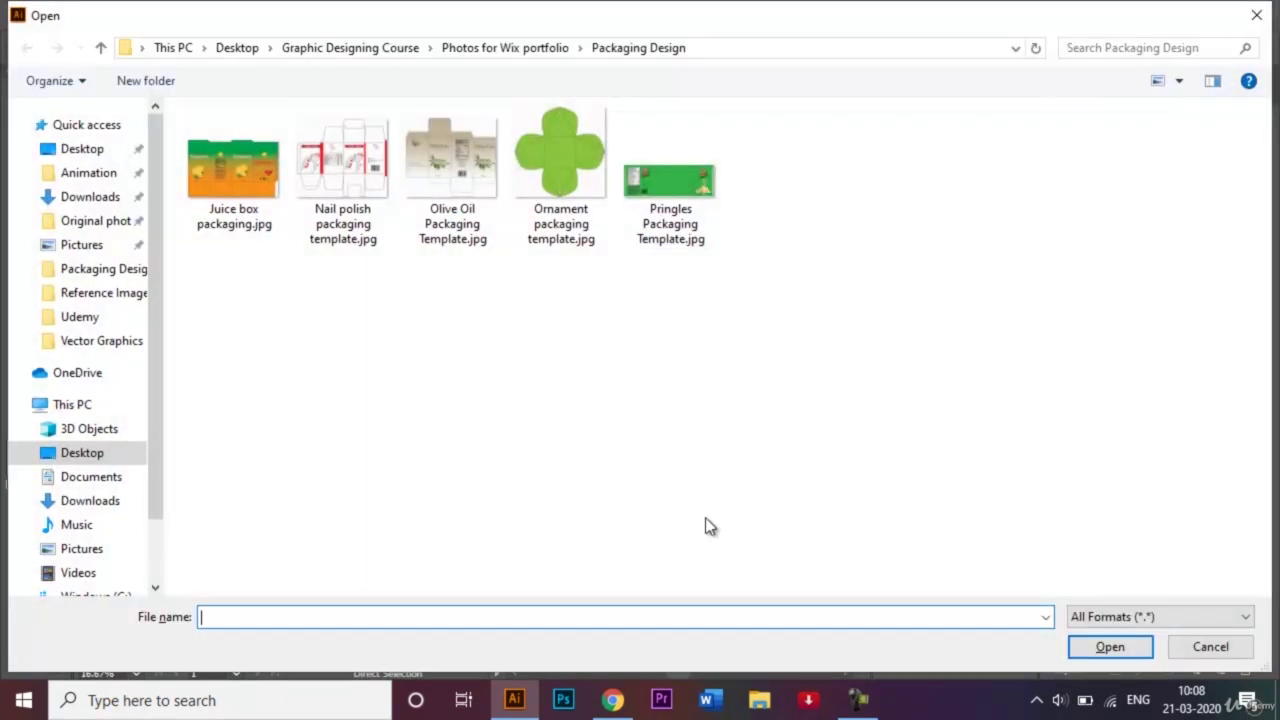
left_click(106, 291)
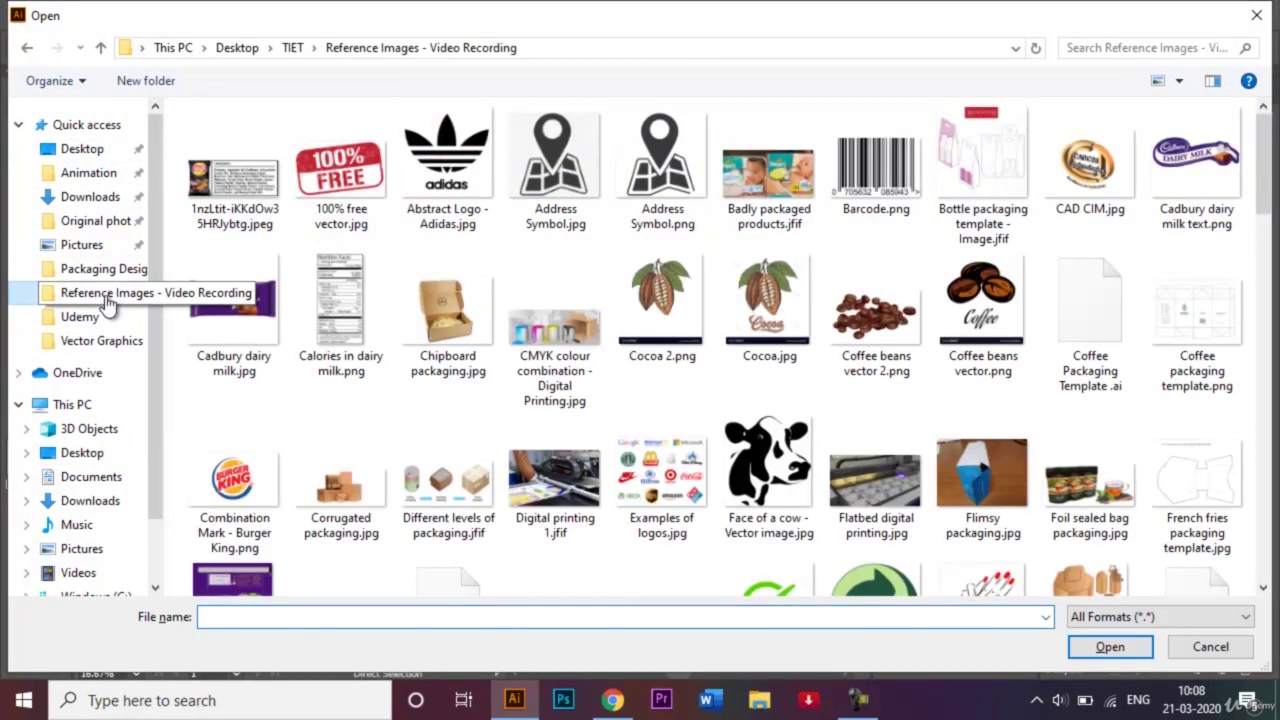
left_click(305, 618)
type("Or")
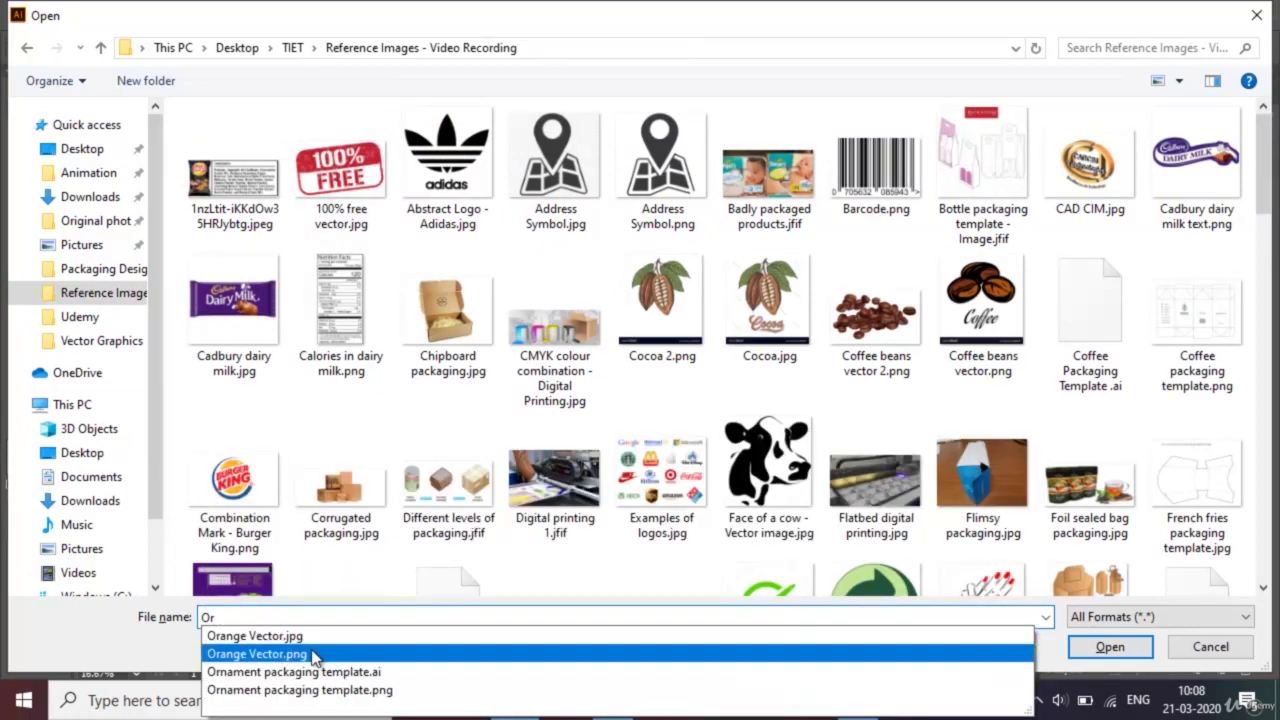
left_click(311, 655)
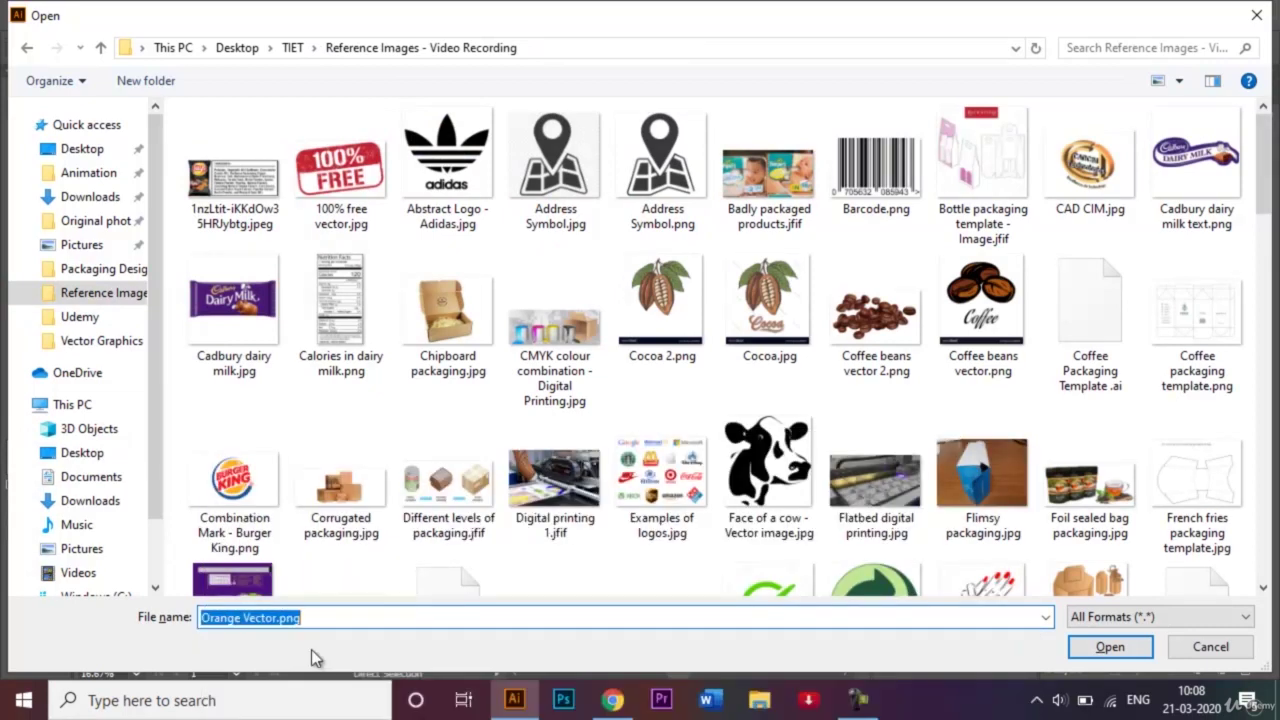
left_click(1101, 647)
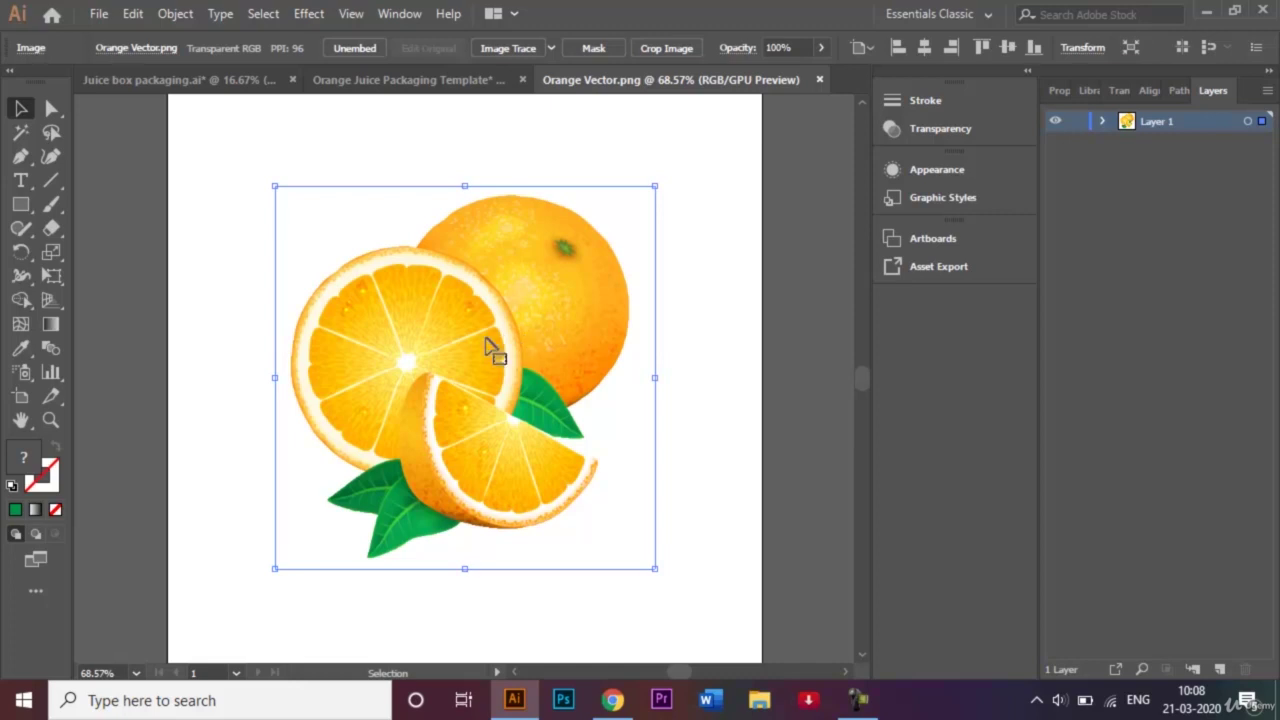
Bring the orange image into the template's third panel near its lower edge, copy it to the leftmost panel, and close Orange Vector.png
left_click_drag(474, 342, 446, 175)
left_click_drag(484, 375, 500, 425)
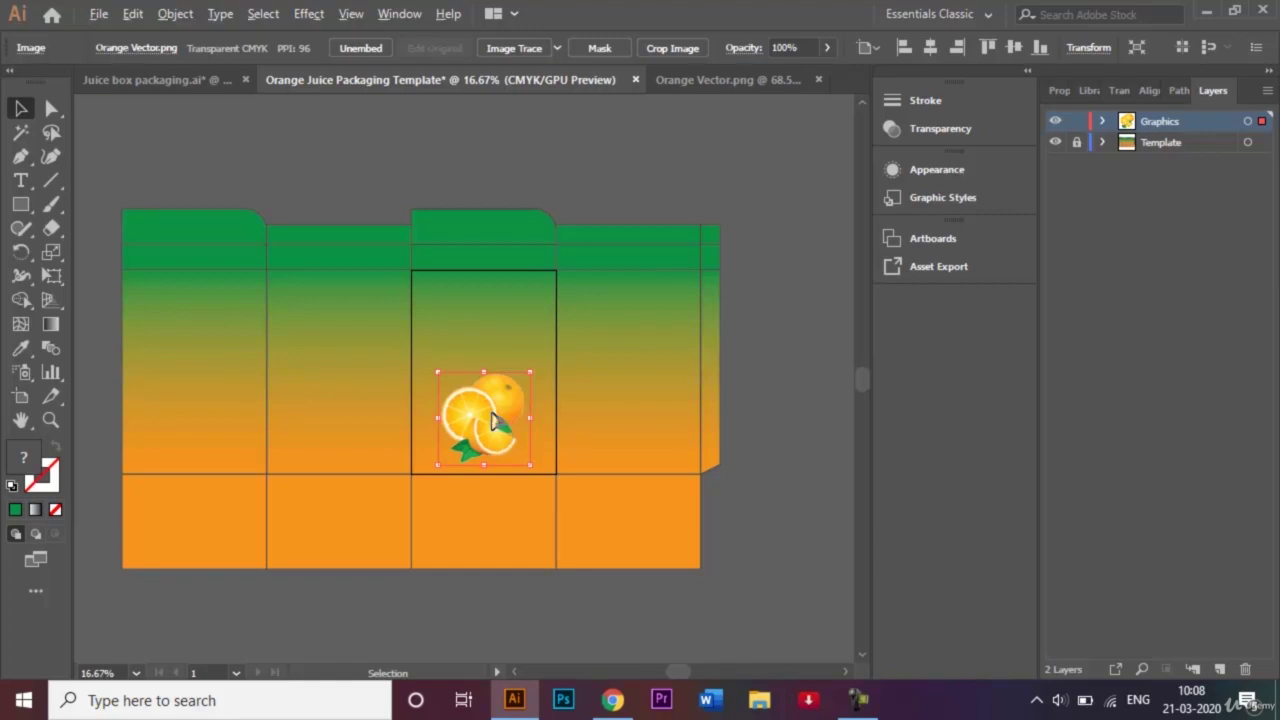
left_click_drag(492, 414, 197, 417)
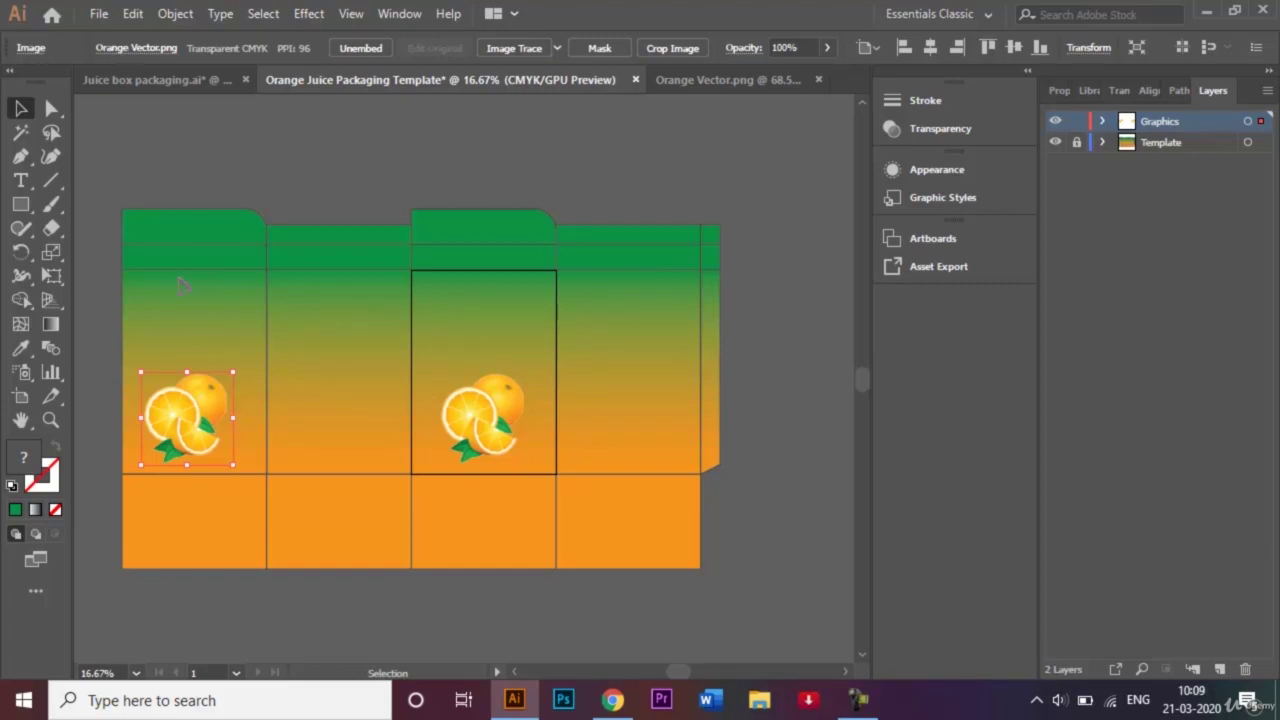
left_click(818, 79)
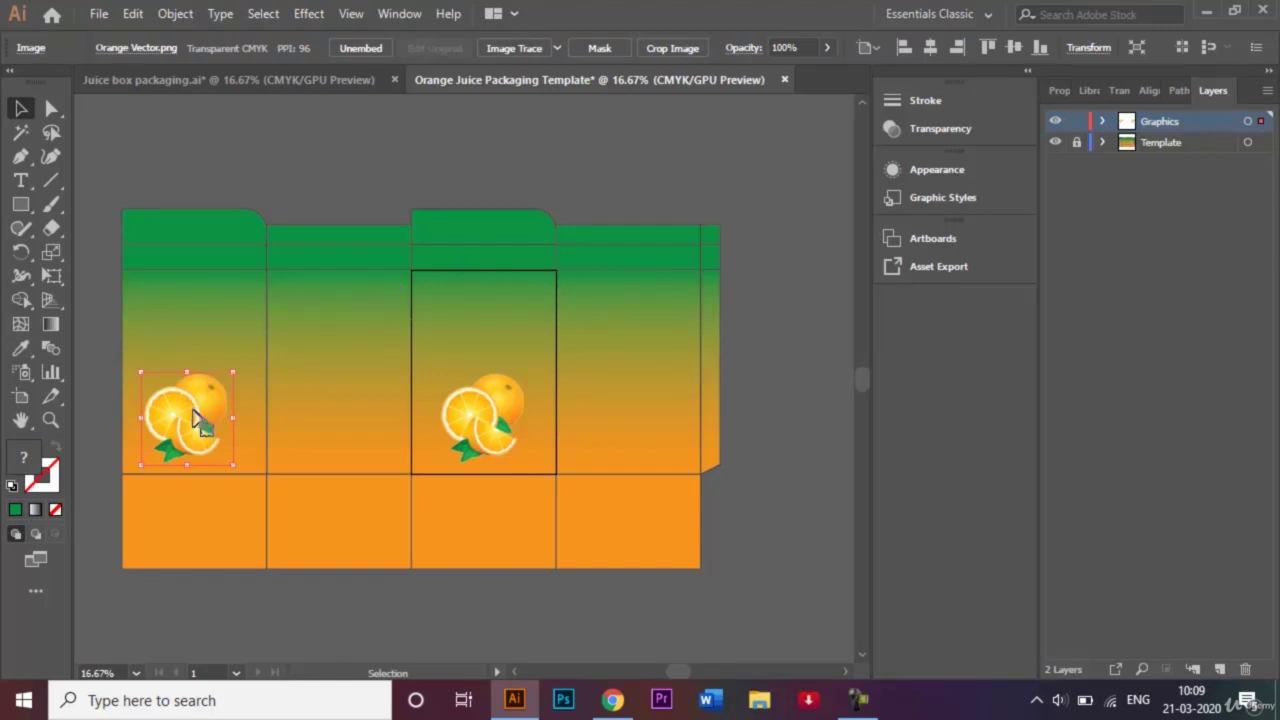
Copy the orange image to the second panel's upper part, shrink it, and copy the small version to the fourth panel
left_click_drag(197, 418, 347, 326)
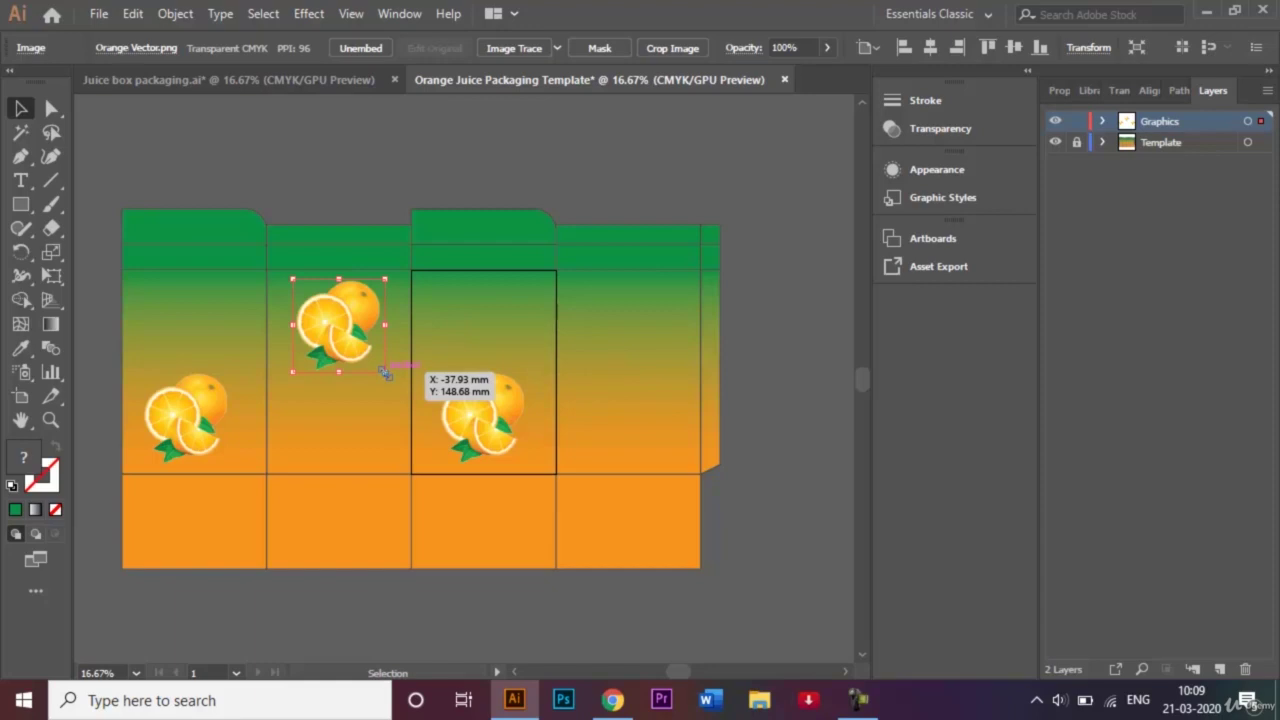
left_click_drag(384, 372, 635, 298)
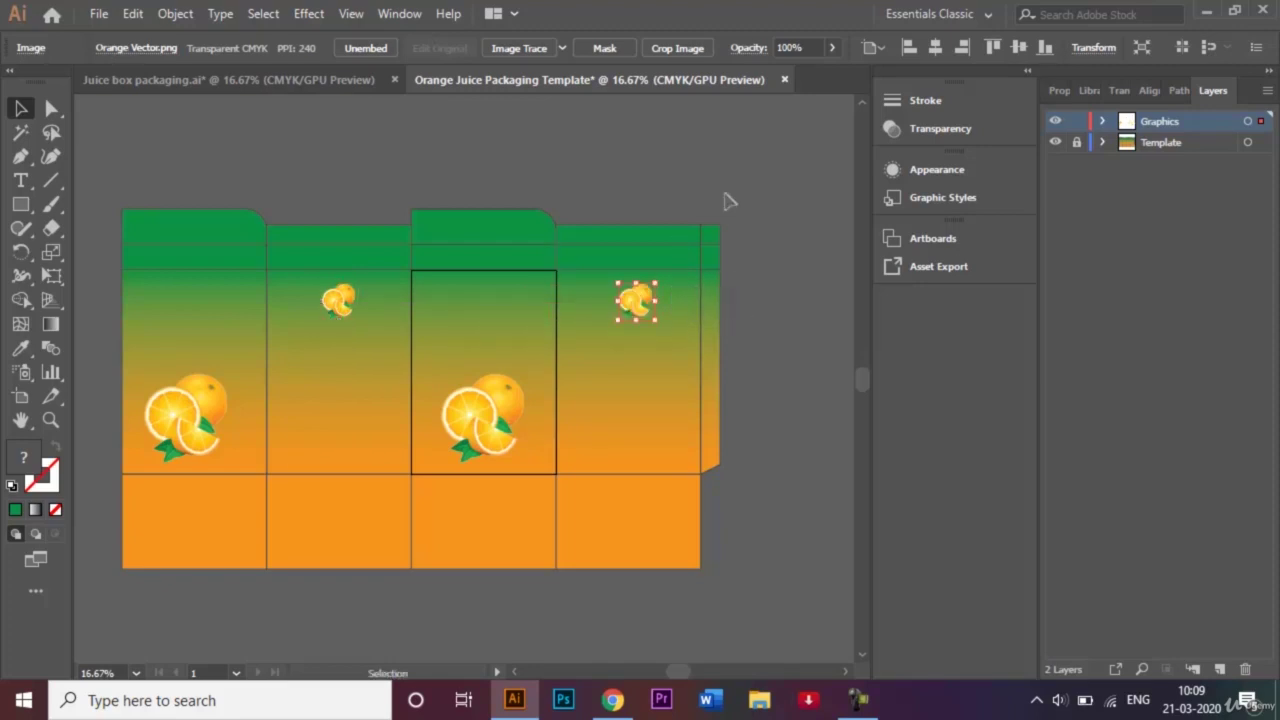
Apply a Feather effect with a 1 mm radius to all four orange images and inspect their edges
left_click(474, 416, "shift")
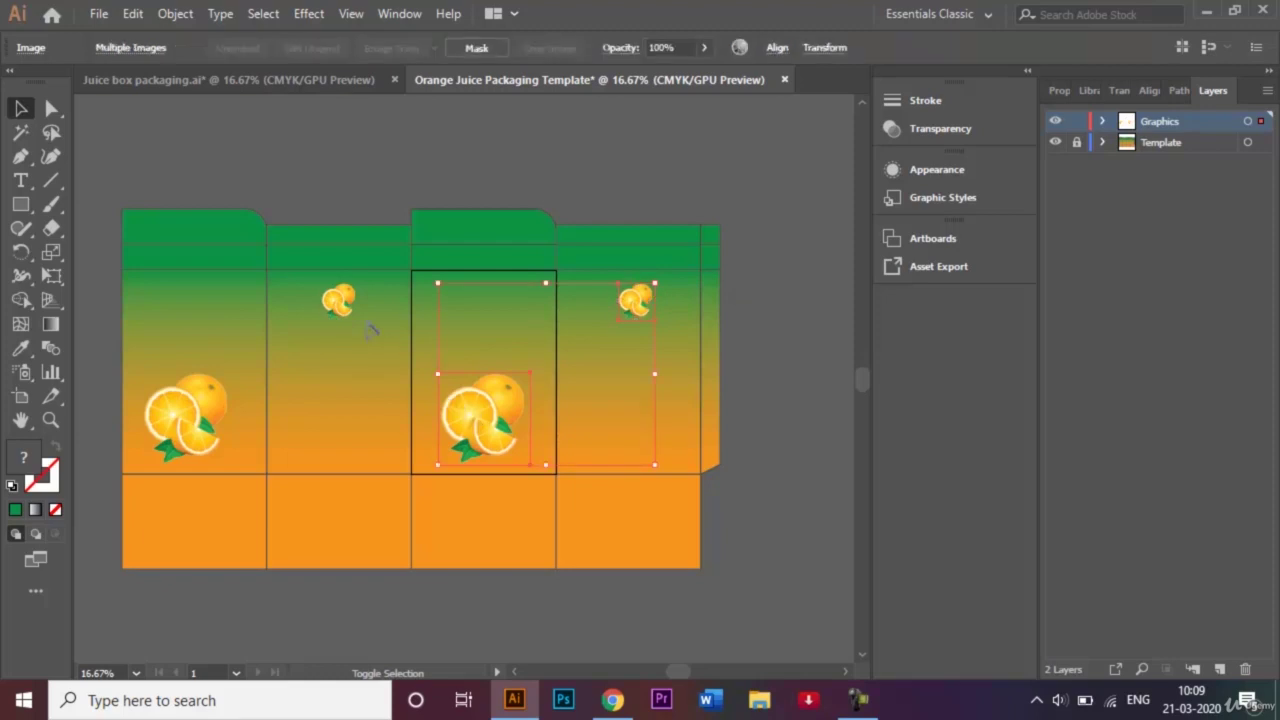
left_click(342, 300, "shift")
left_click(195, 417, "shift")
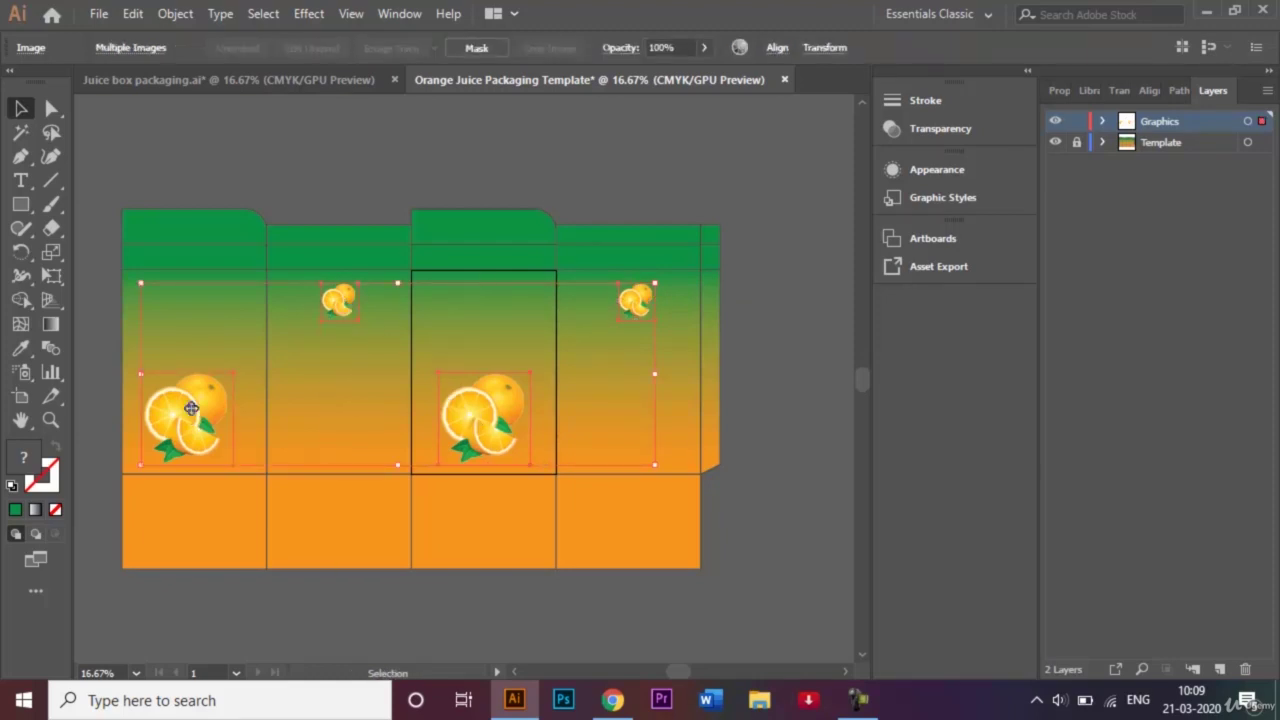
key("ctrl")
key("ctrl+equal")
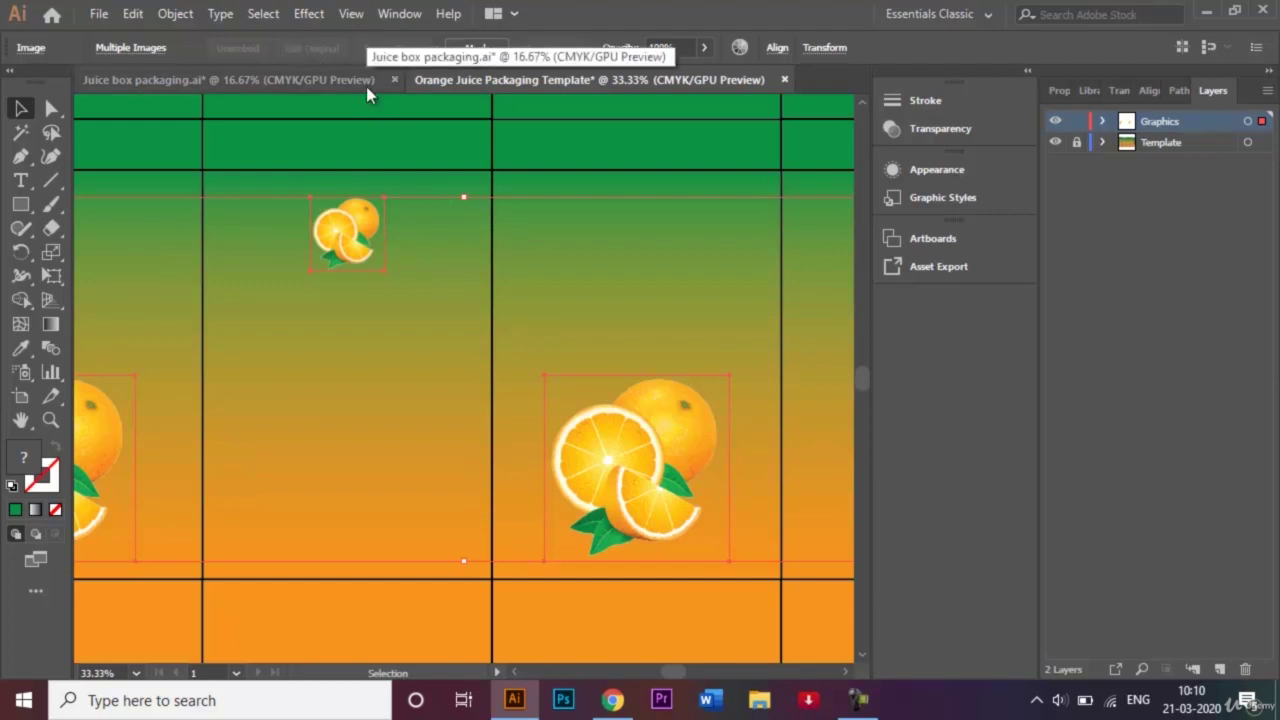
left_click(305, 14)
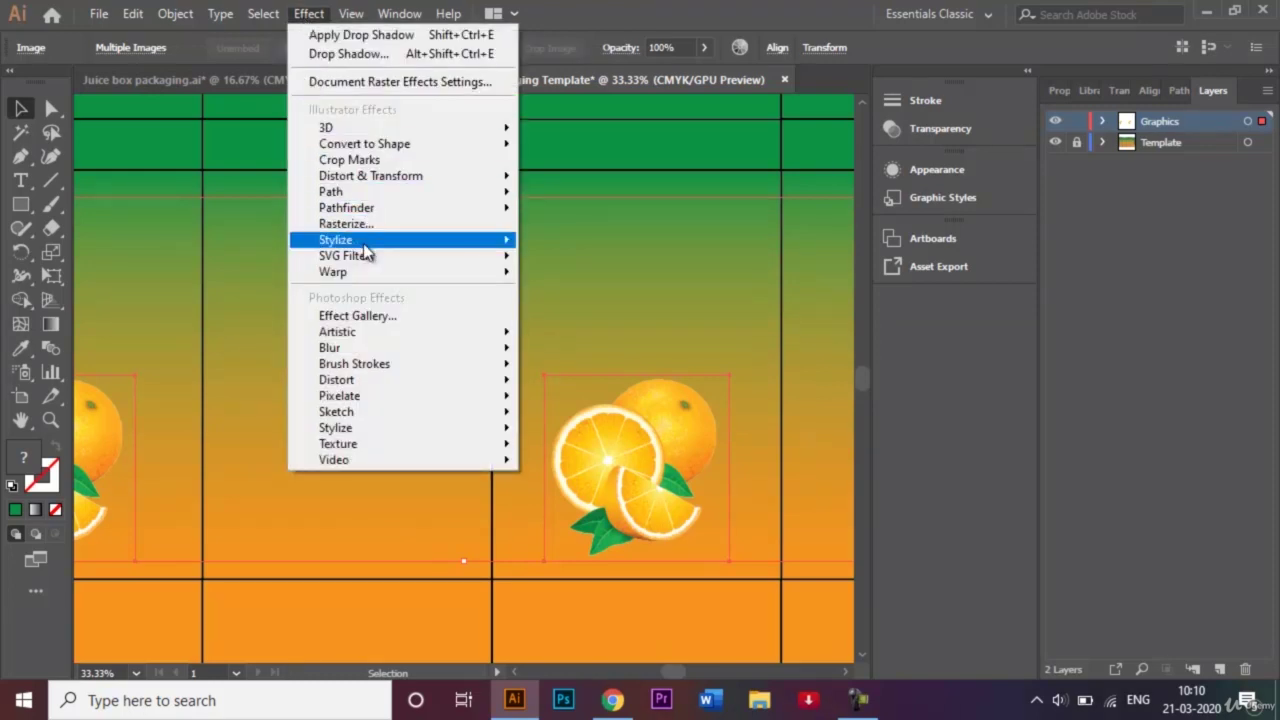
mouse_move(486, 243)
left_click(586, 266)
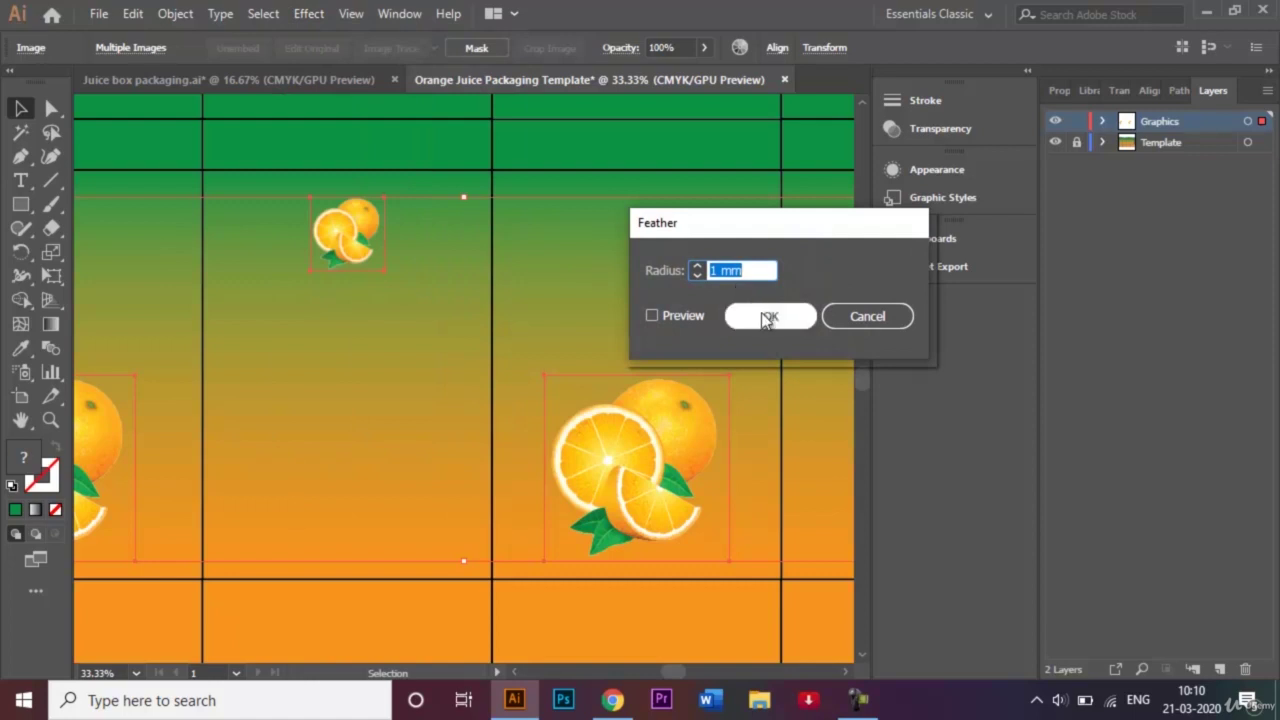
left_click(768, 318)
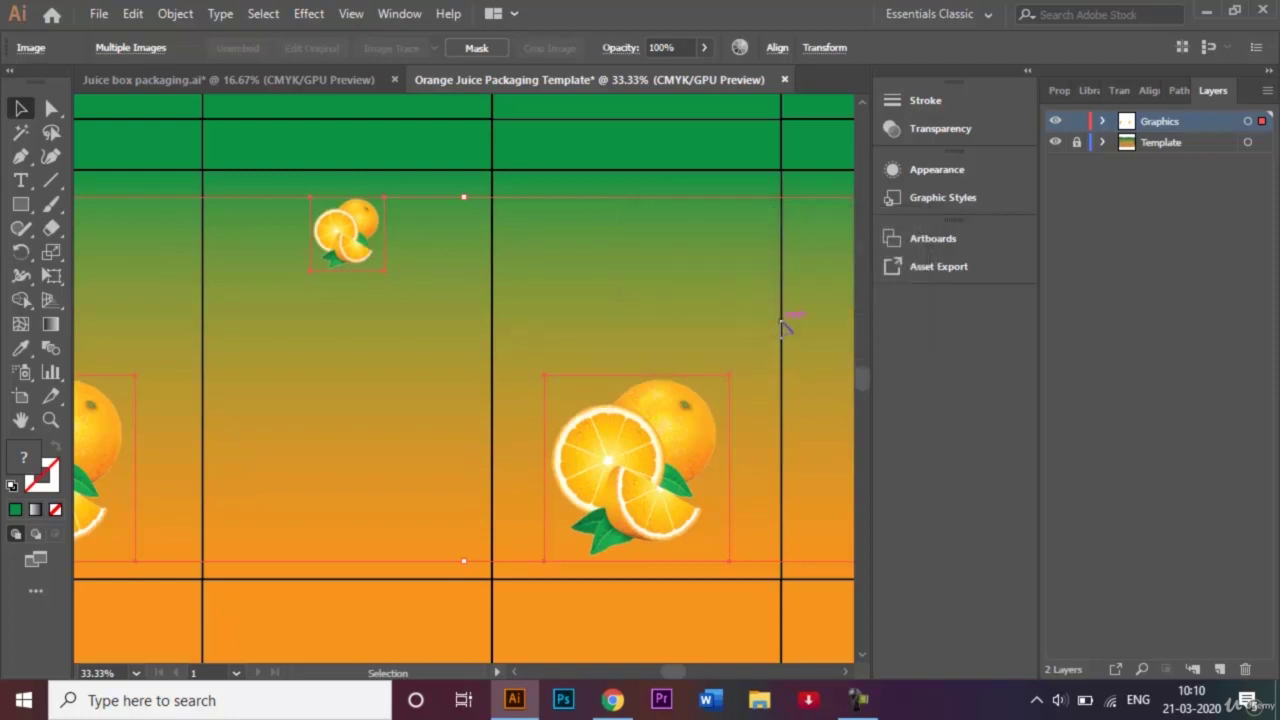
key("ctrl+plus")
key("ctrl+plus")
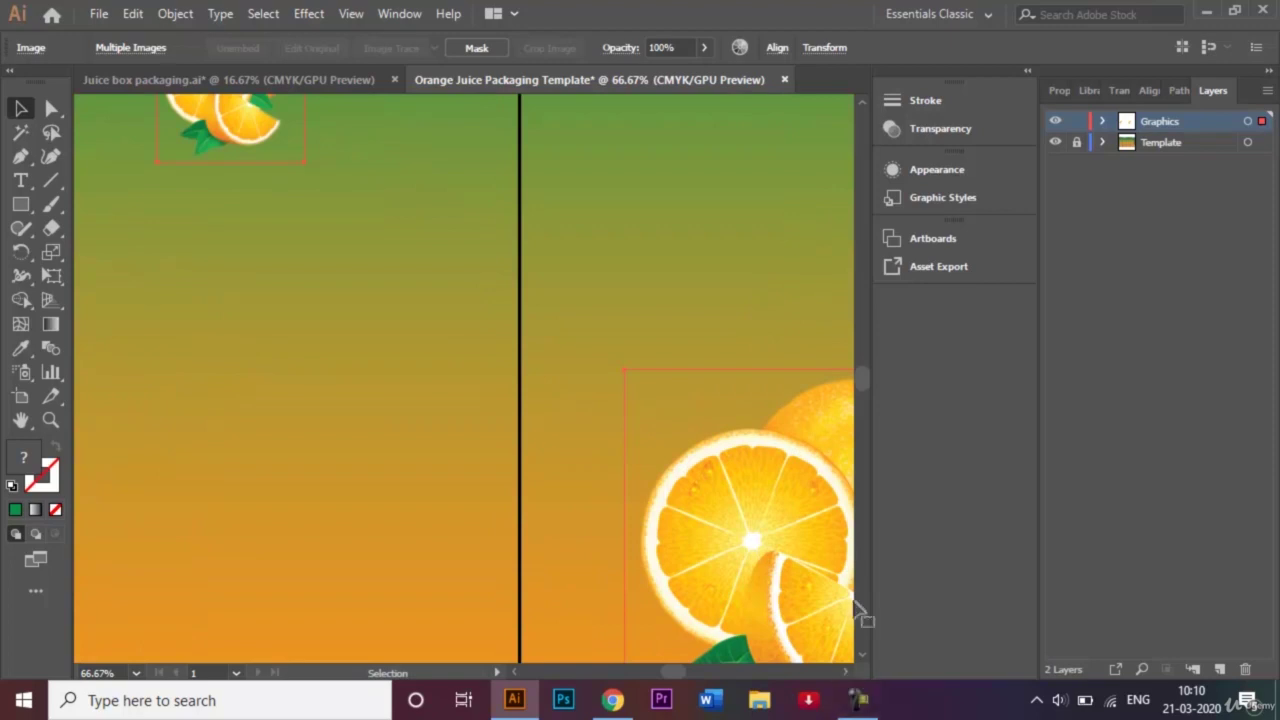
Examine the feathered edges of the large orange image in the third panel, then deselect the images and review the neighbouring panels
key("ctrl+plus")
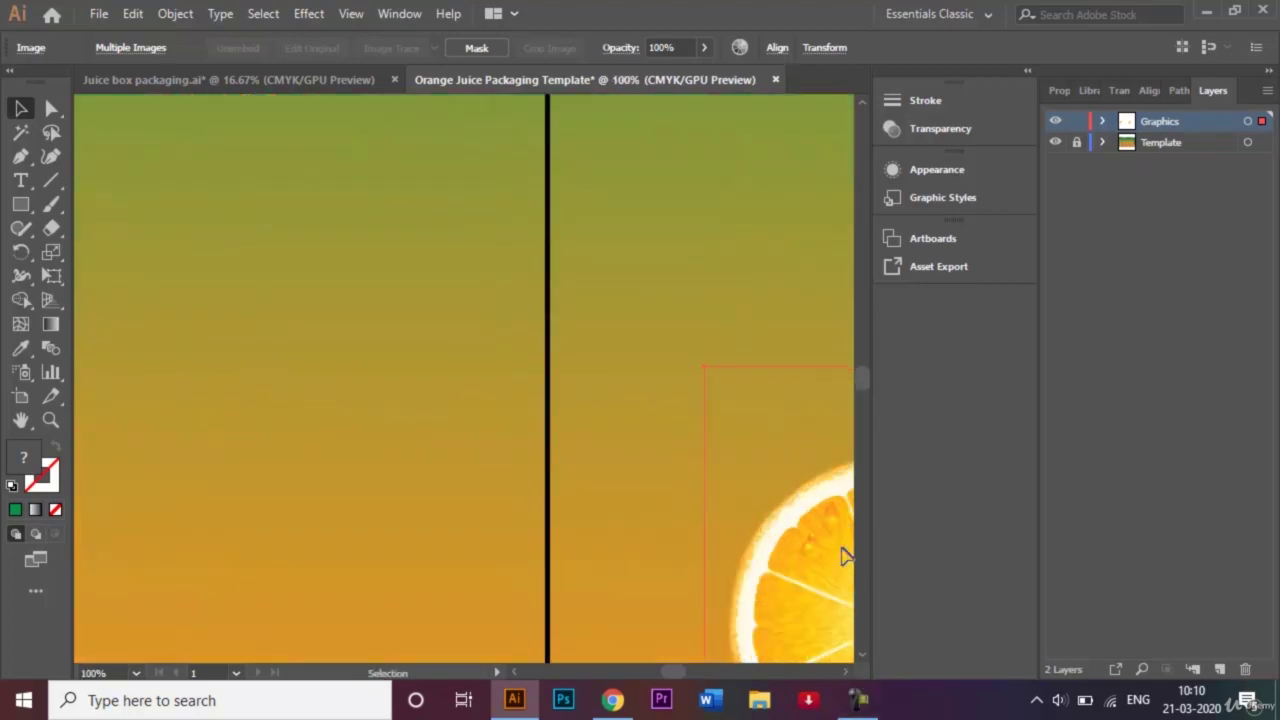
left_click(846, 672)
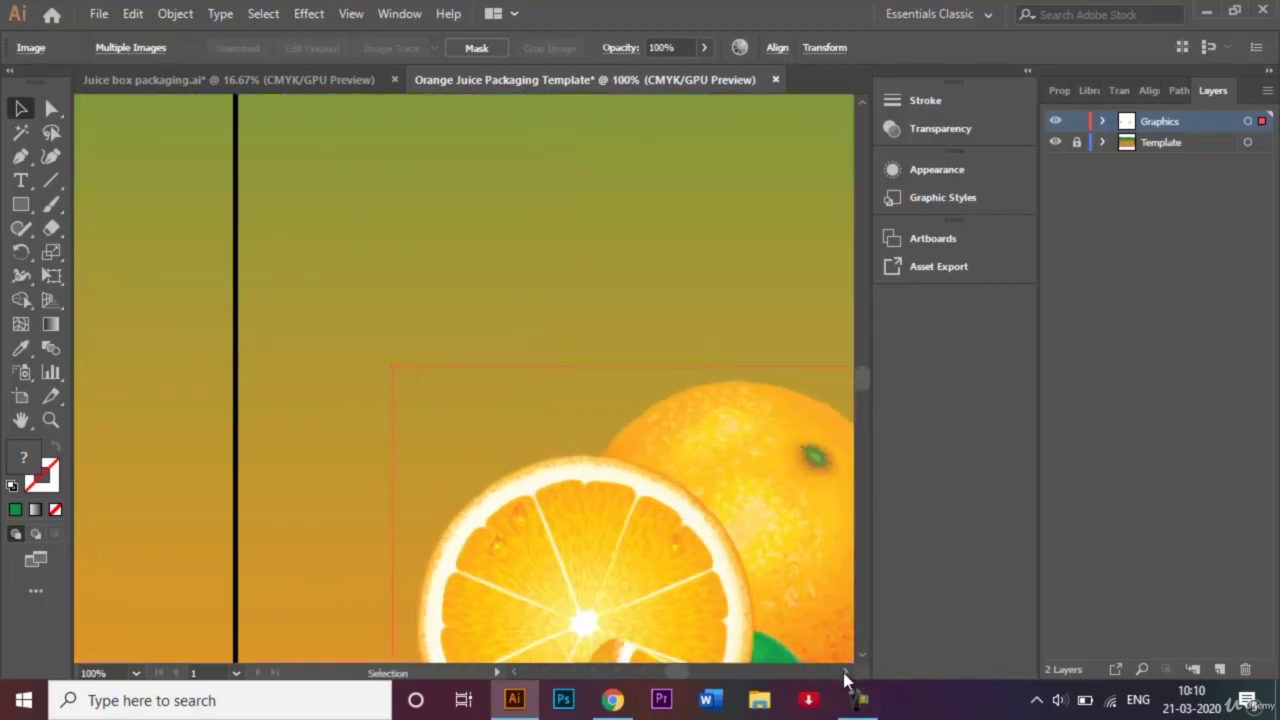
left_click(788, 328)
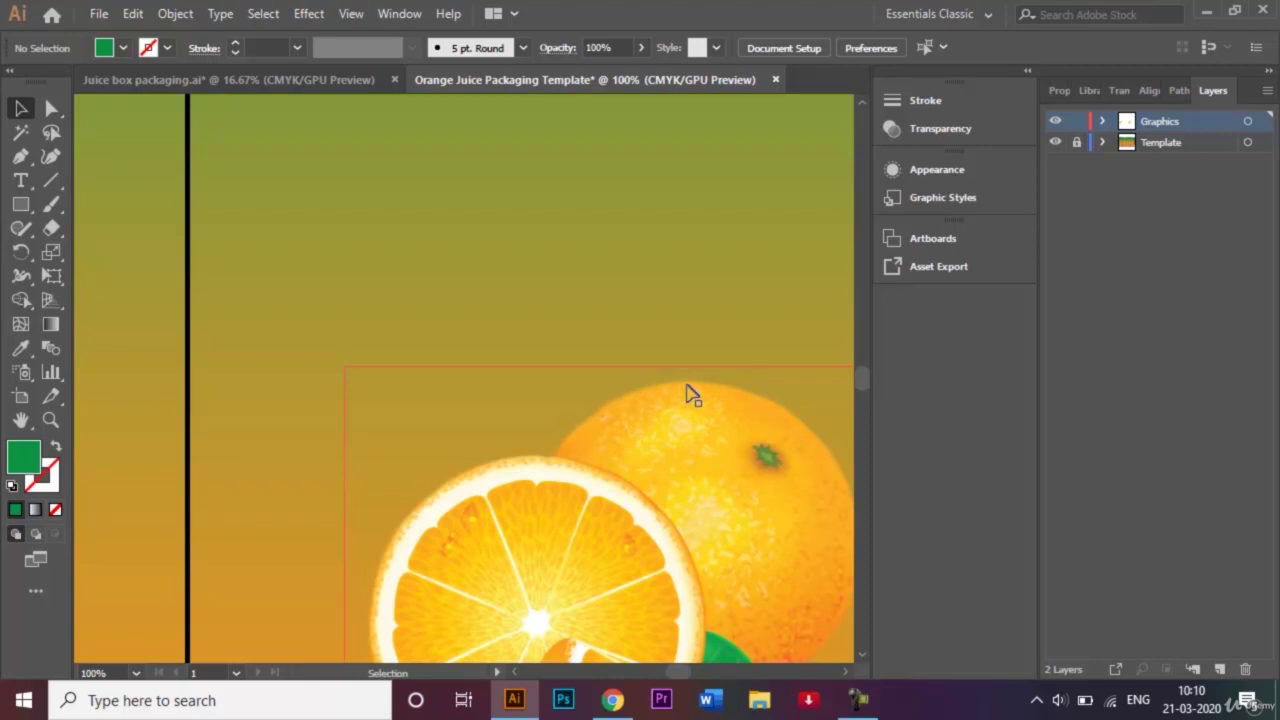
key("ctrl+minus")
key("ctrl+minus")
key("ctrl+minus")
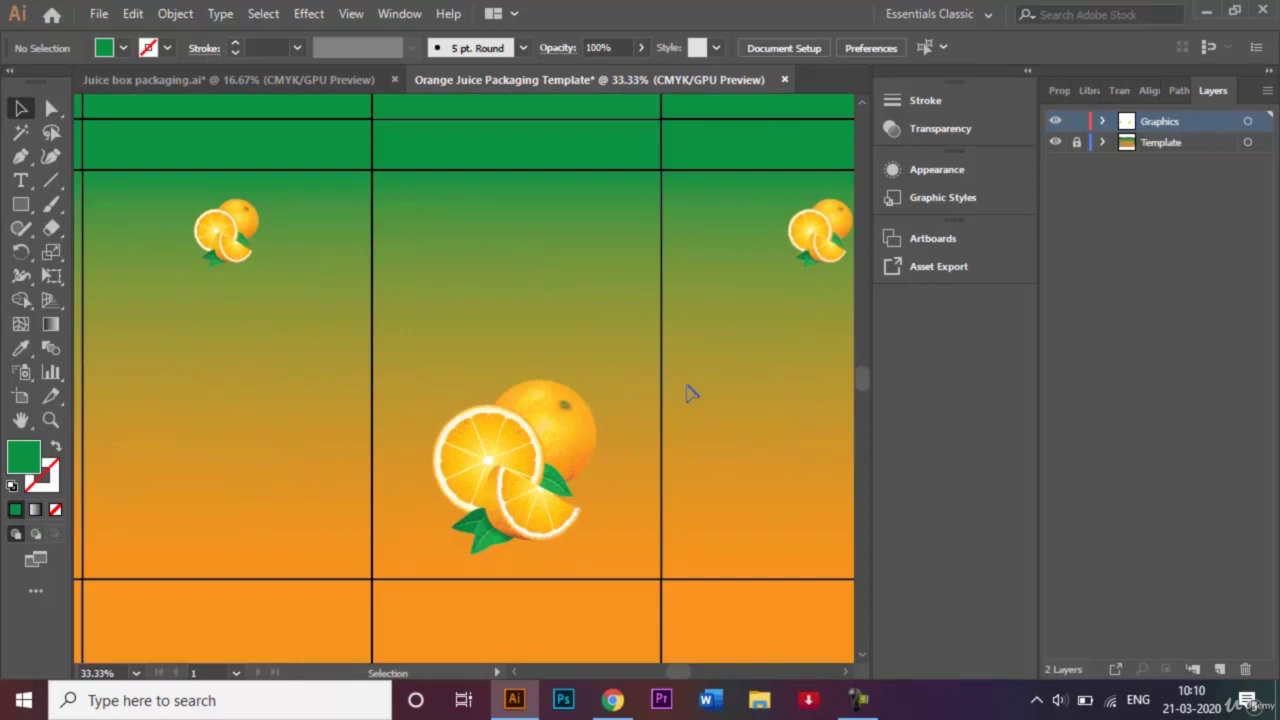
left_click(514, 672)
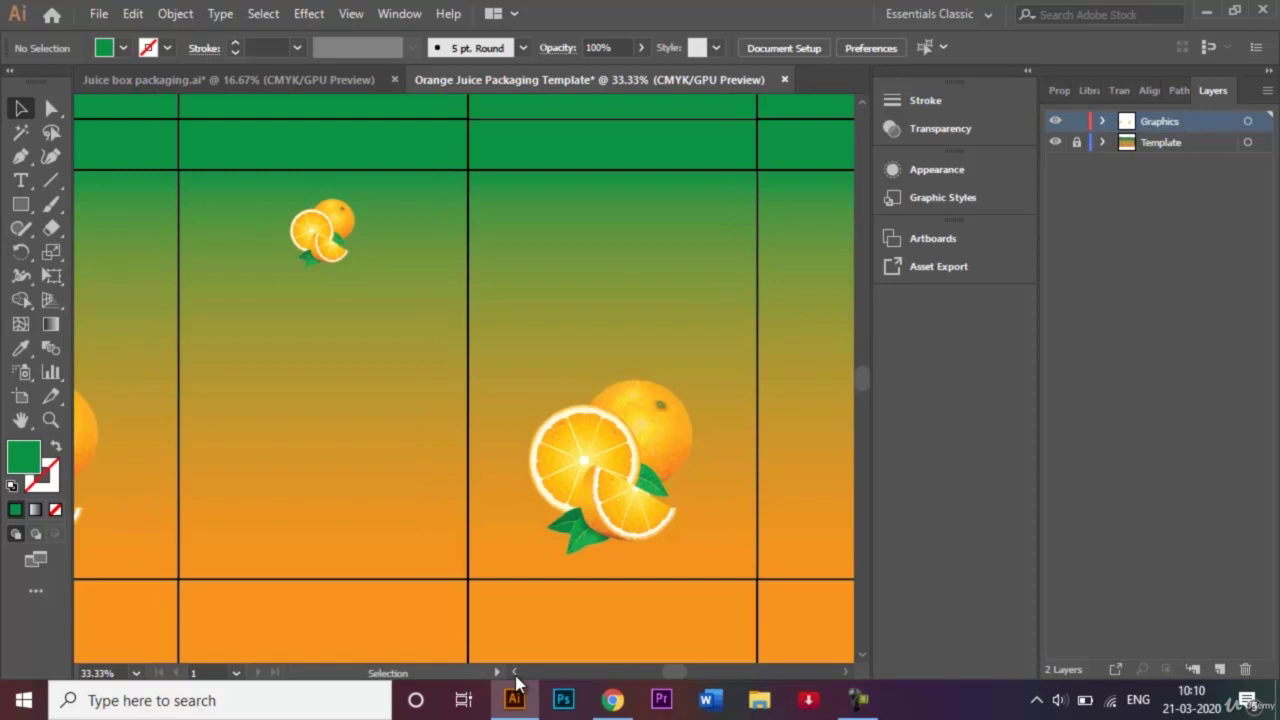
left_click(514, 672)
left_click(514, 672)
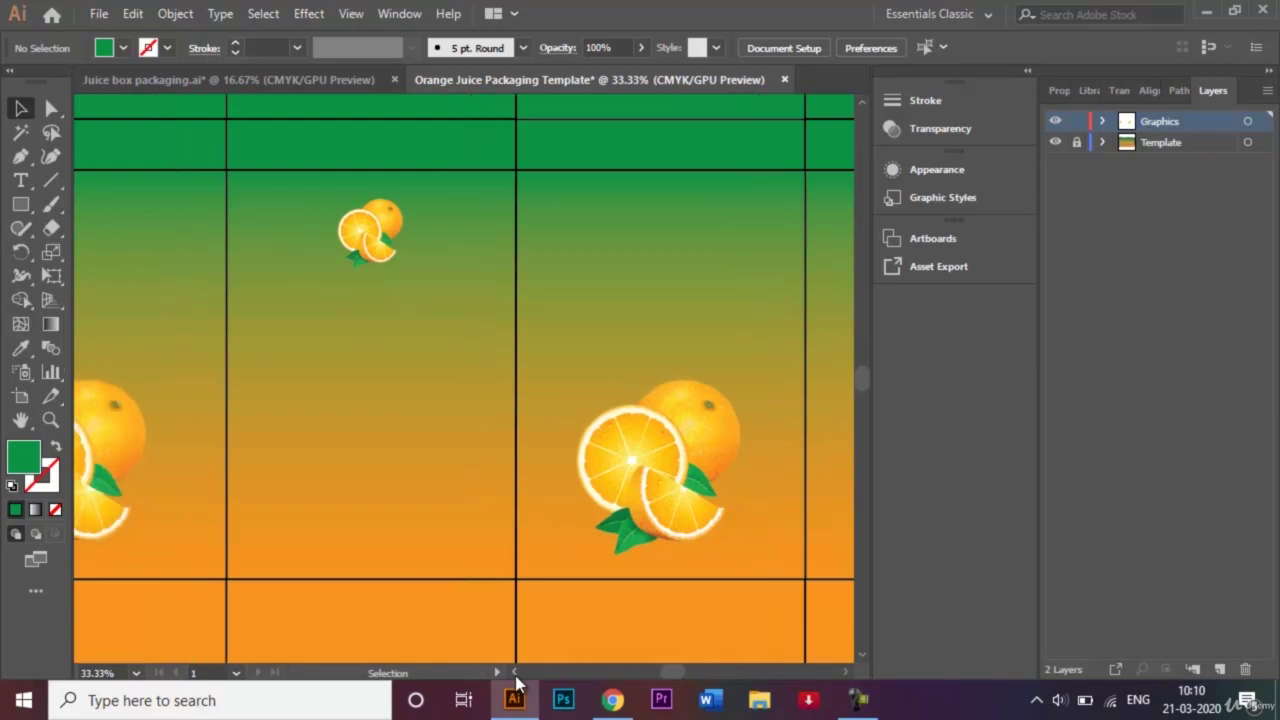
key("ctrl+minus")
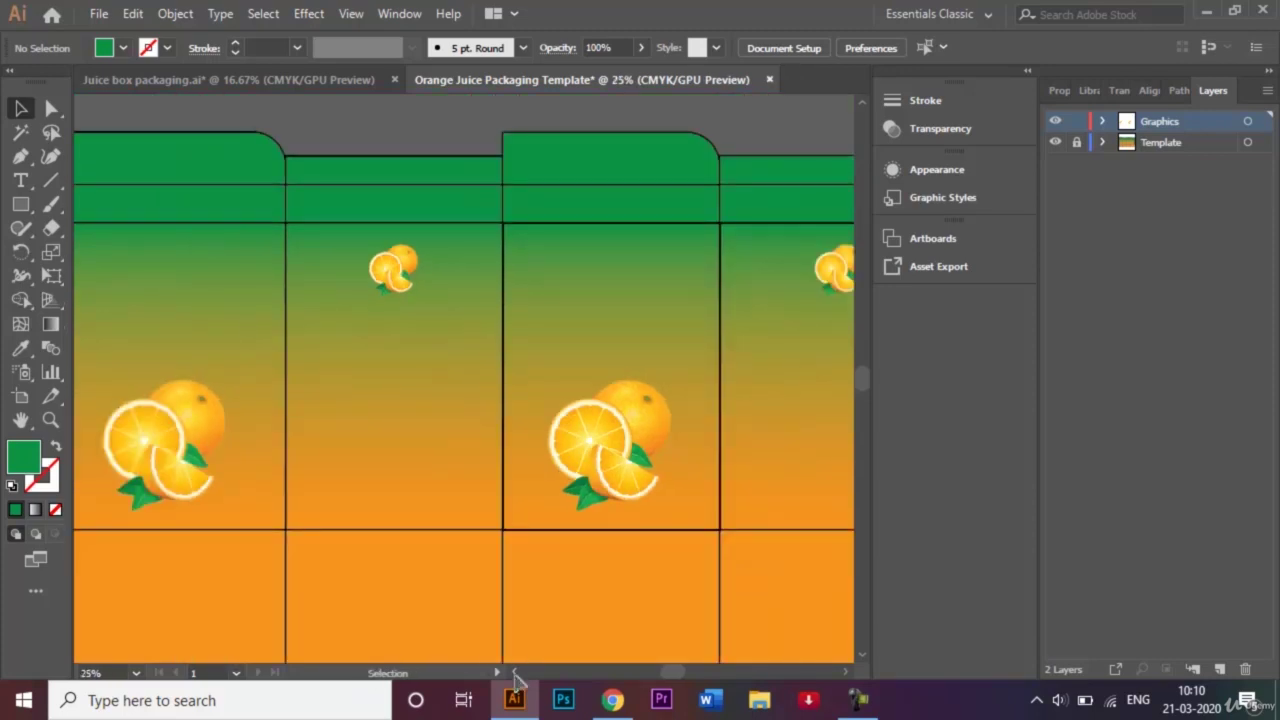
Apply a Drop Shadow effect in Multiply mode with 55% opacity to the two large orange images
left_click(588, 437)
left_click(165, 460, "shift")
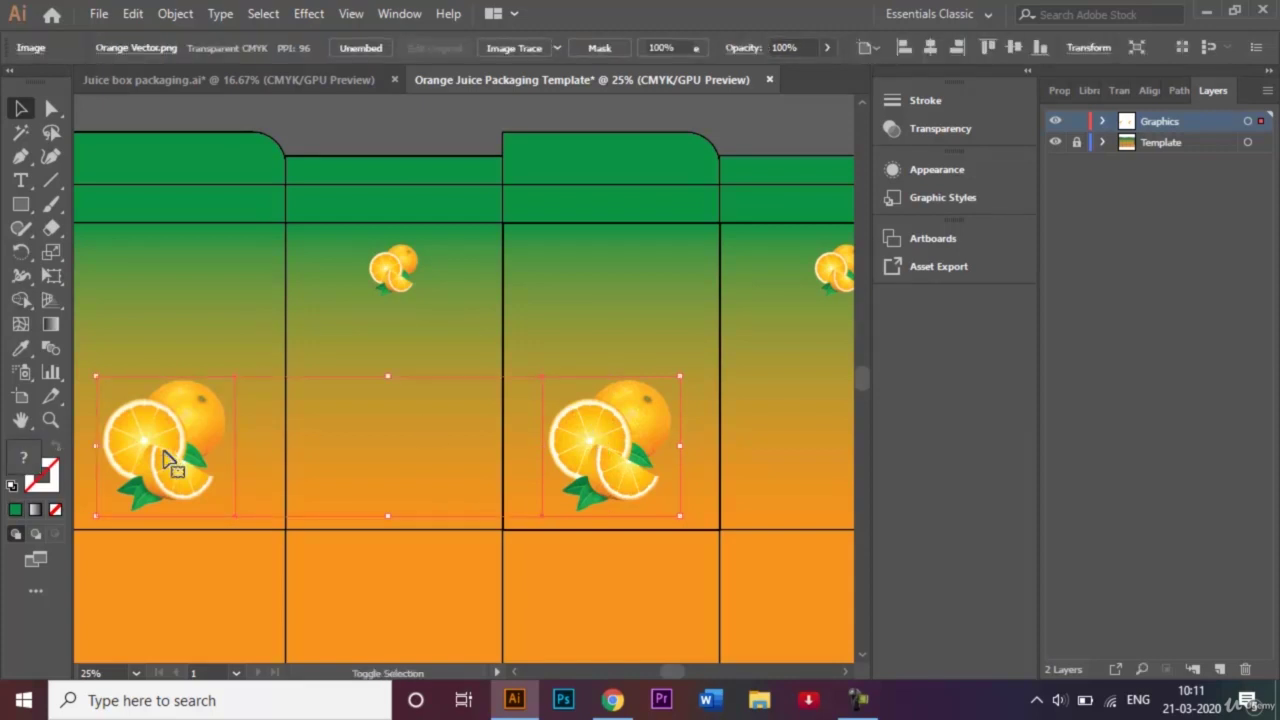
left_click(309, 14)
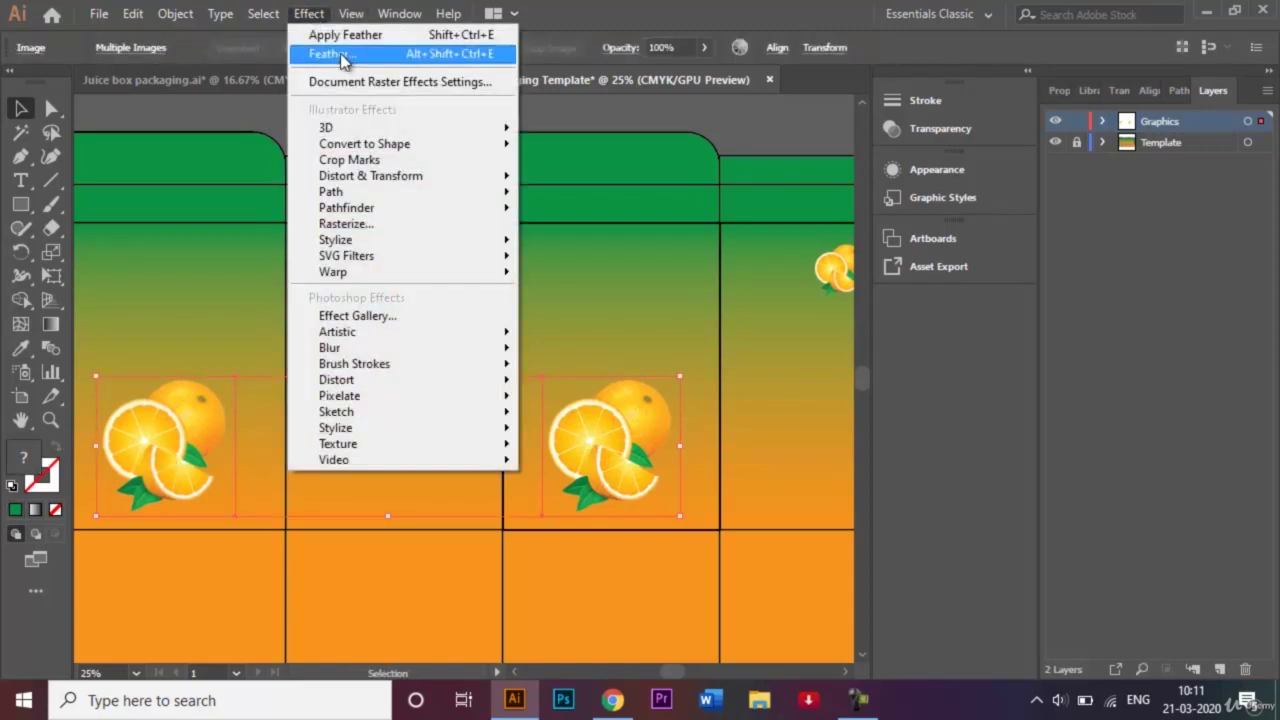
mouse_move(472, 250)
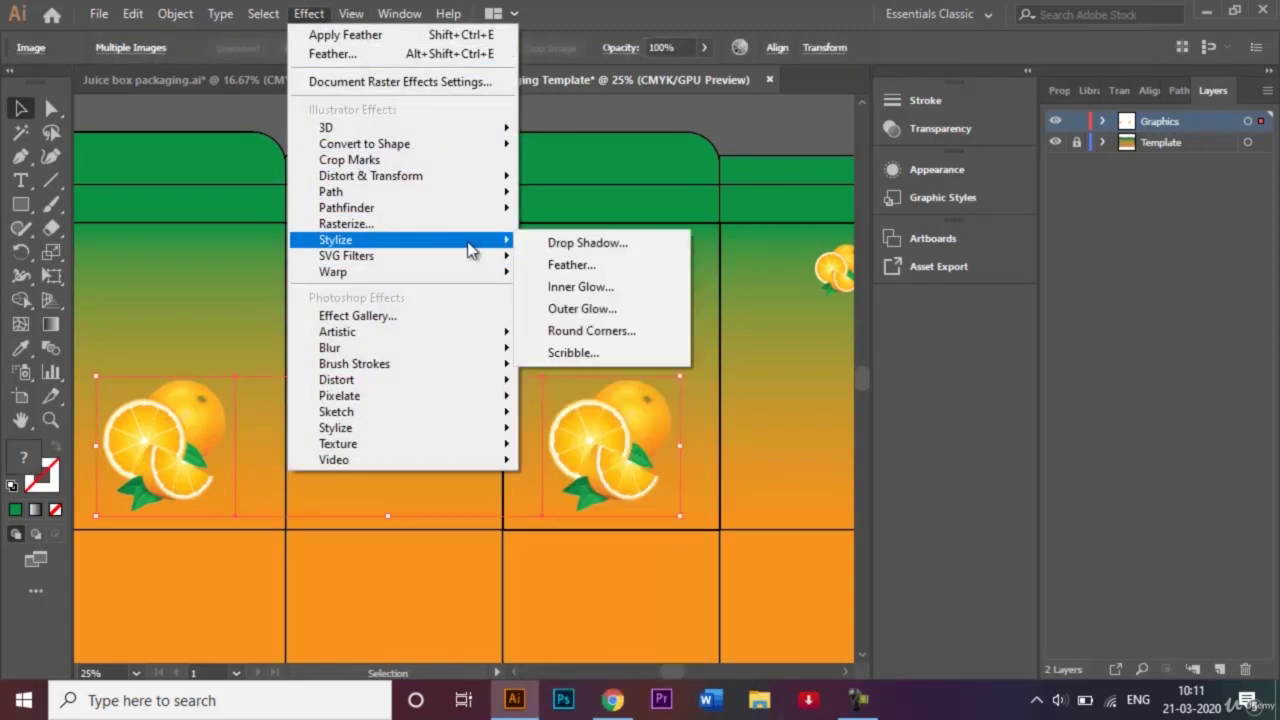
left_click(571, 247)
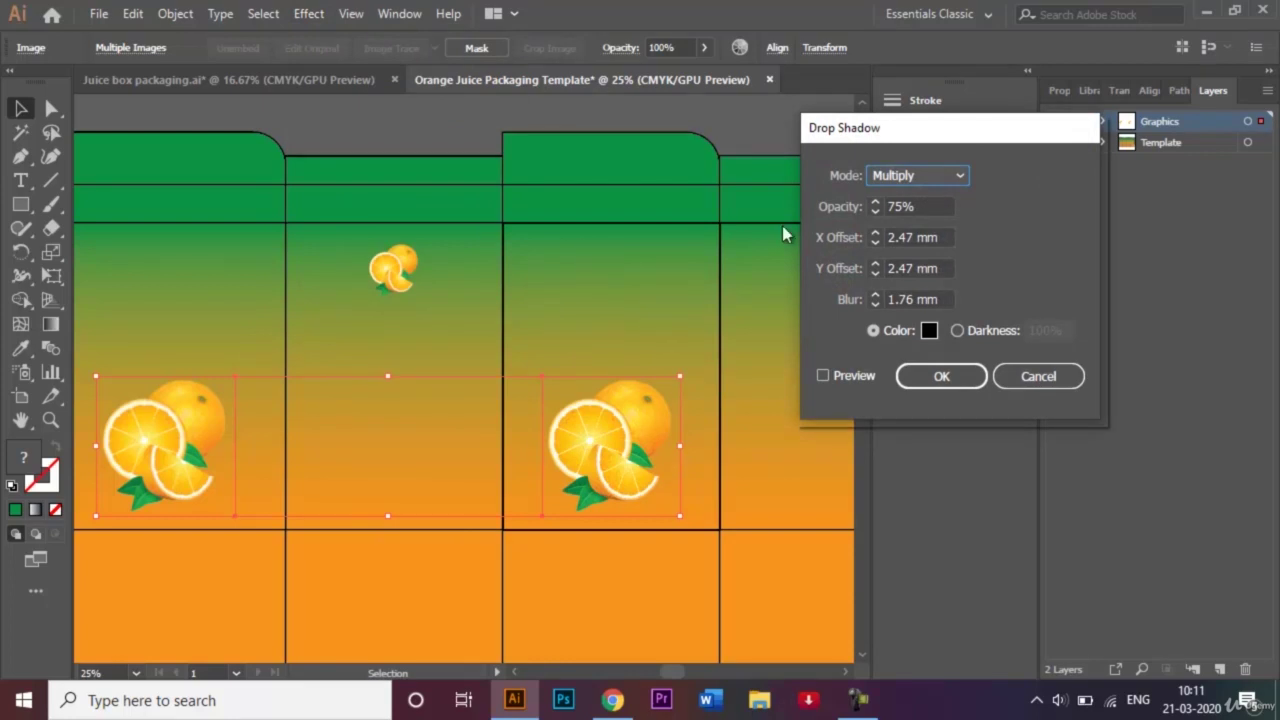
left_click(892, 200)
type("35")
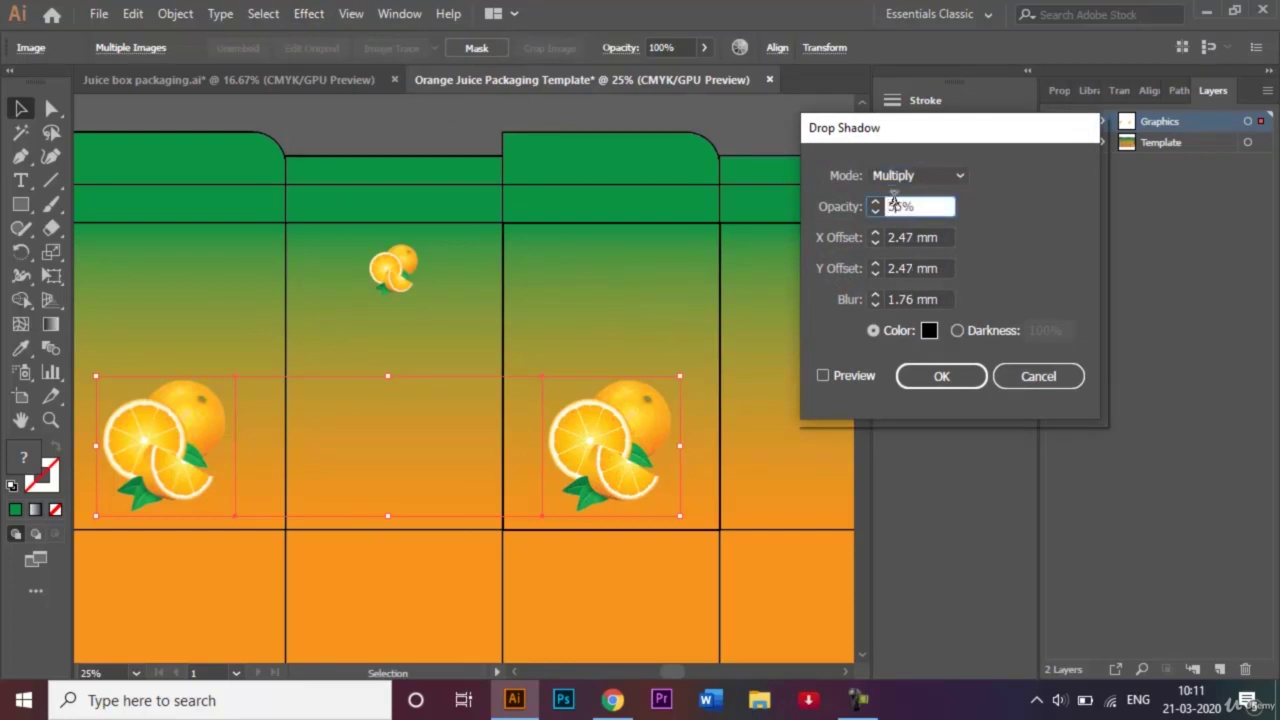
type("5")
left_click(943, 376)
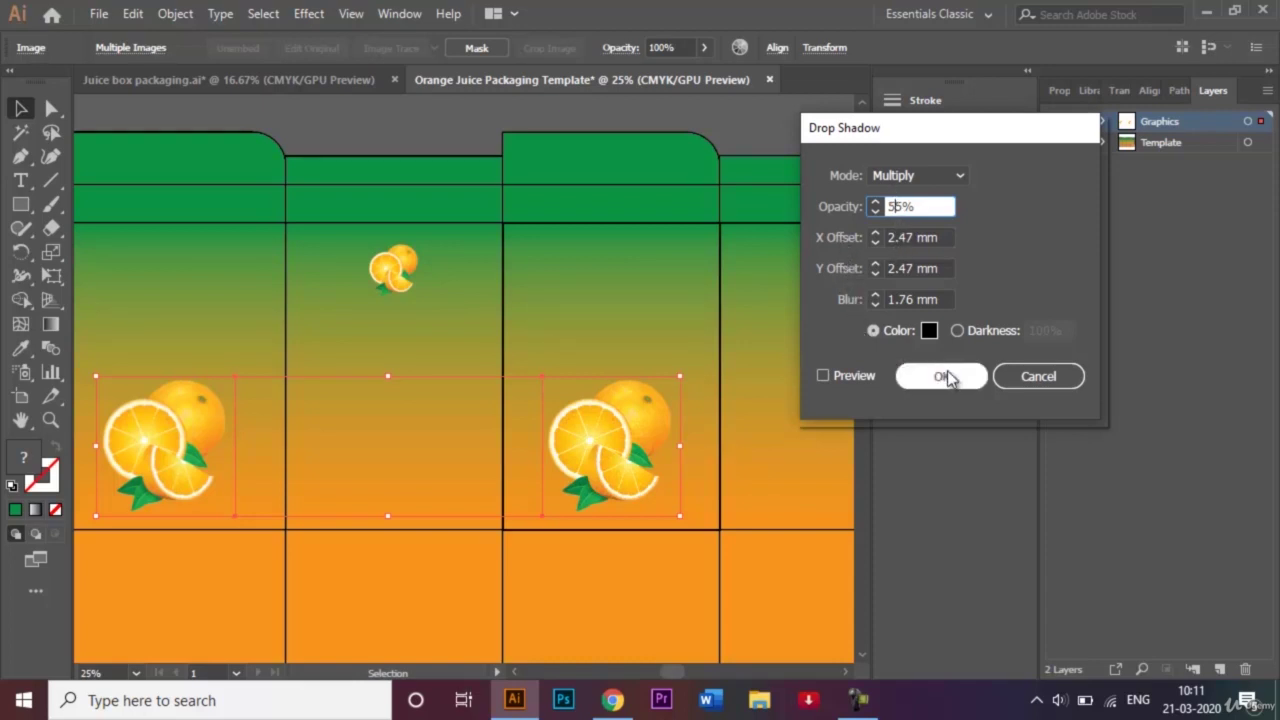
left_click(947, 376)
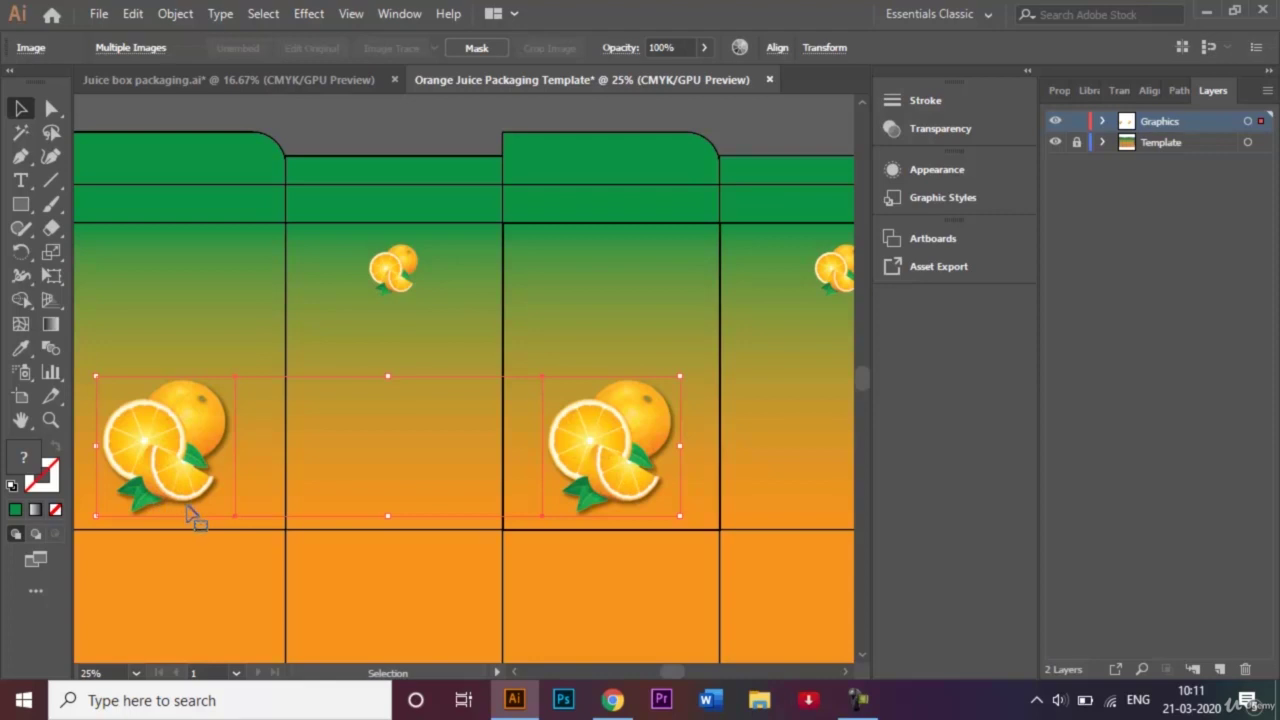
left_click(393, 585)
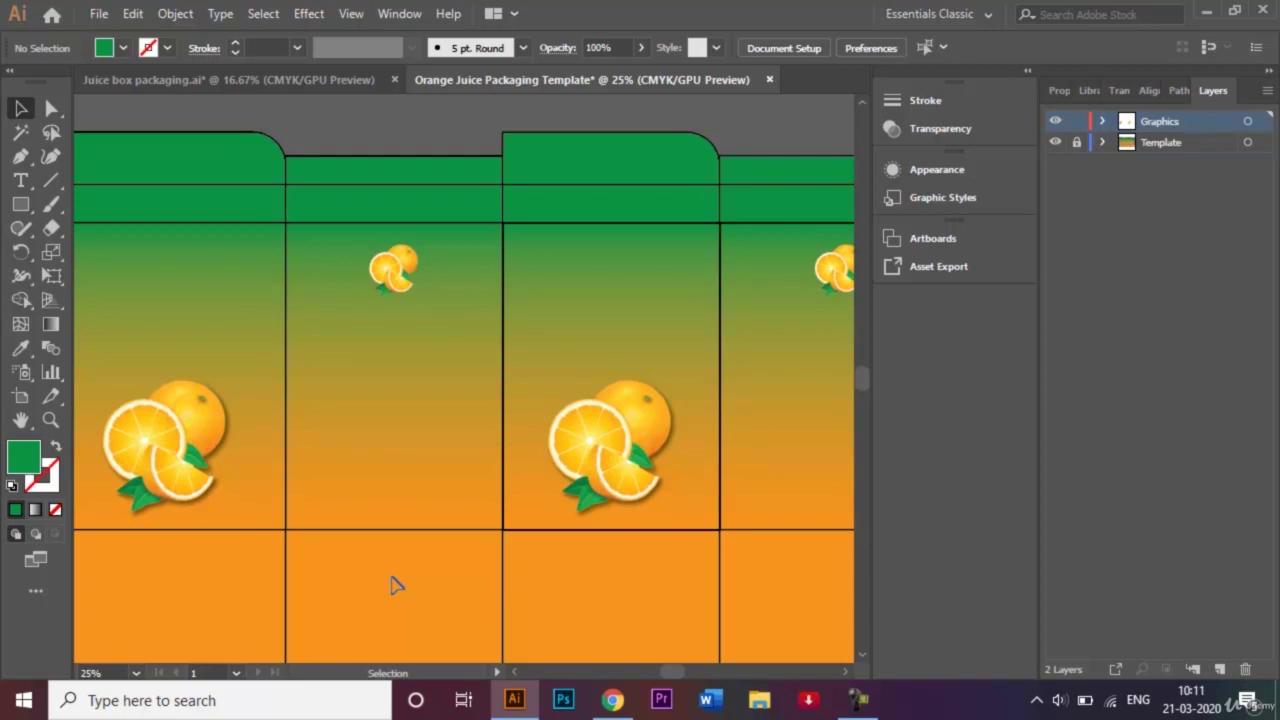
Open Barcode.png from the Reference Images - Video Recording folder
key("ctrl+minus")
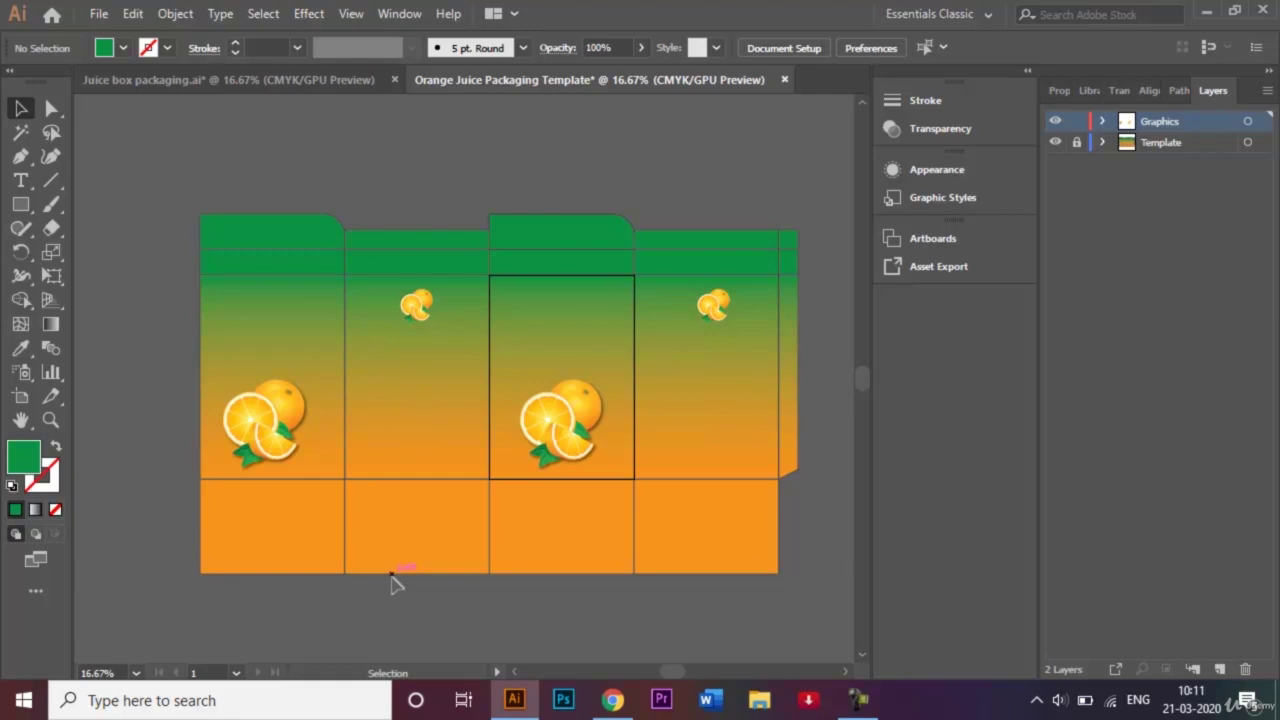
key("ctrl+o")
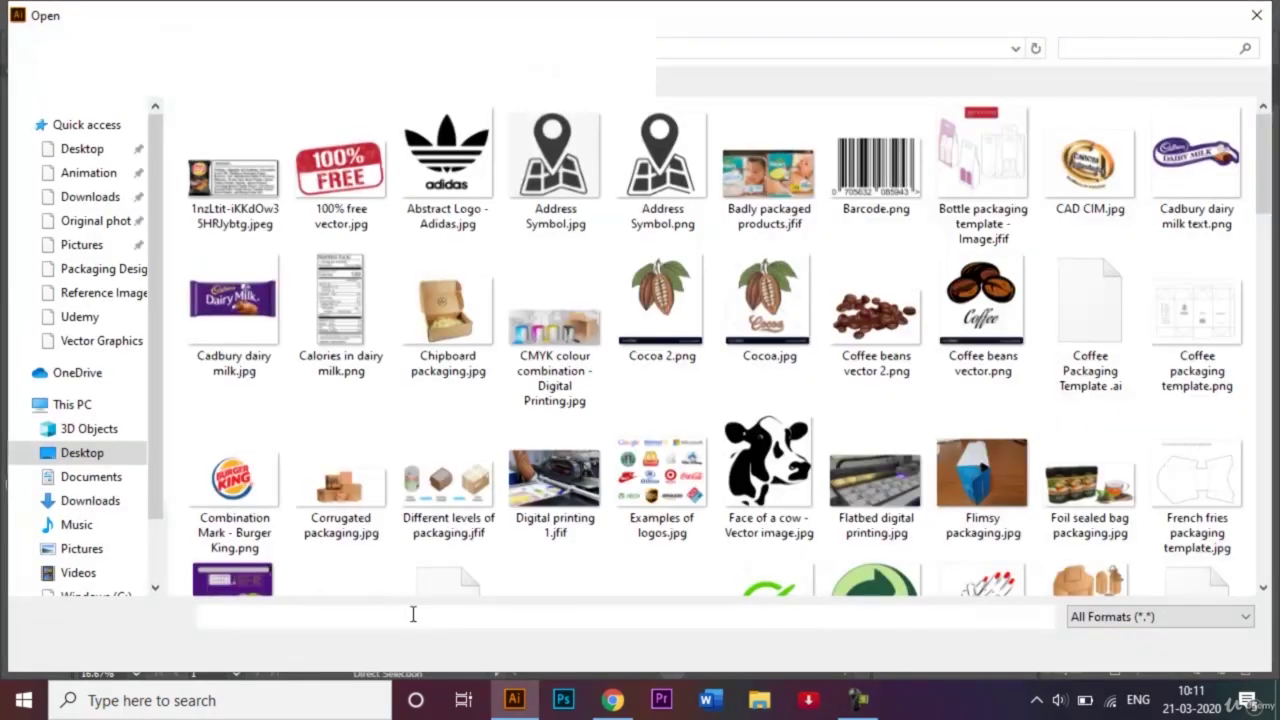
left_click(880, 182)
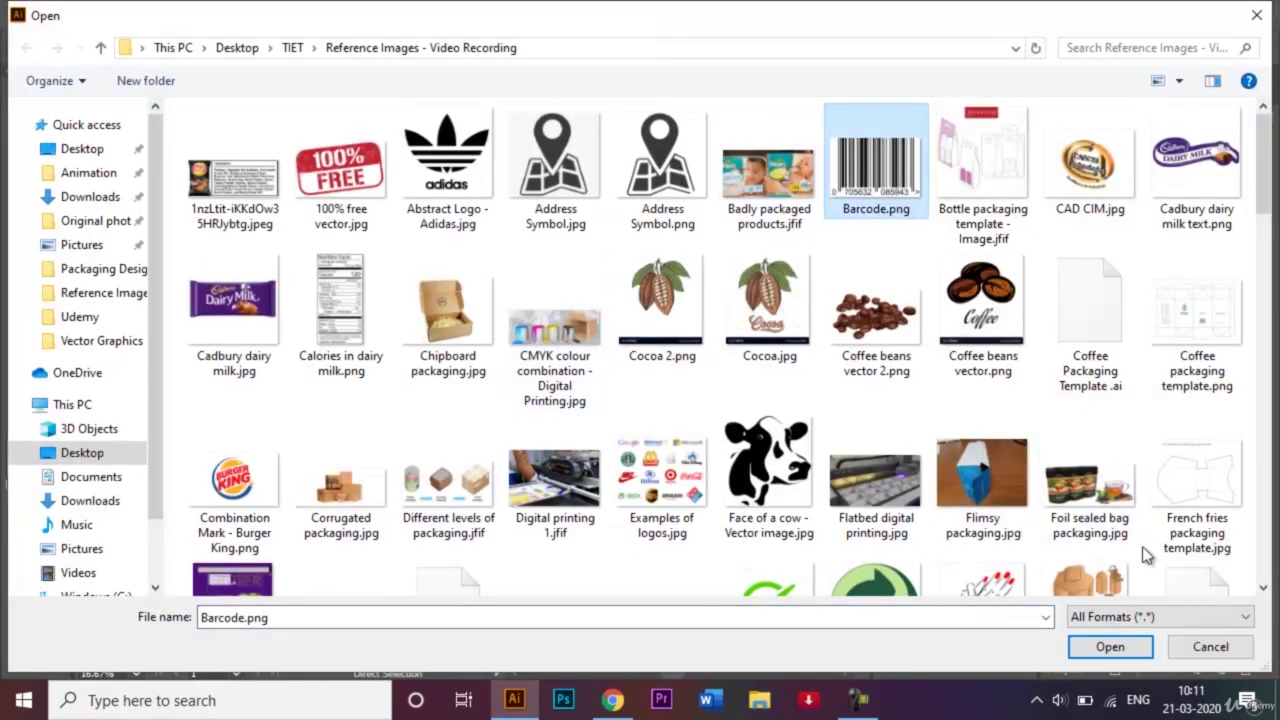
left_click(1110, 647)
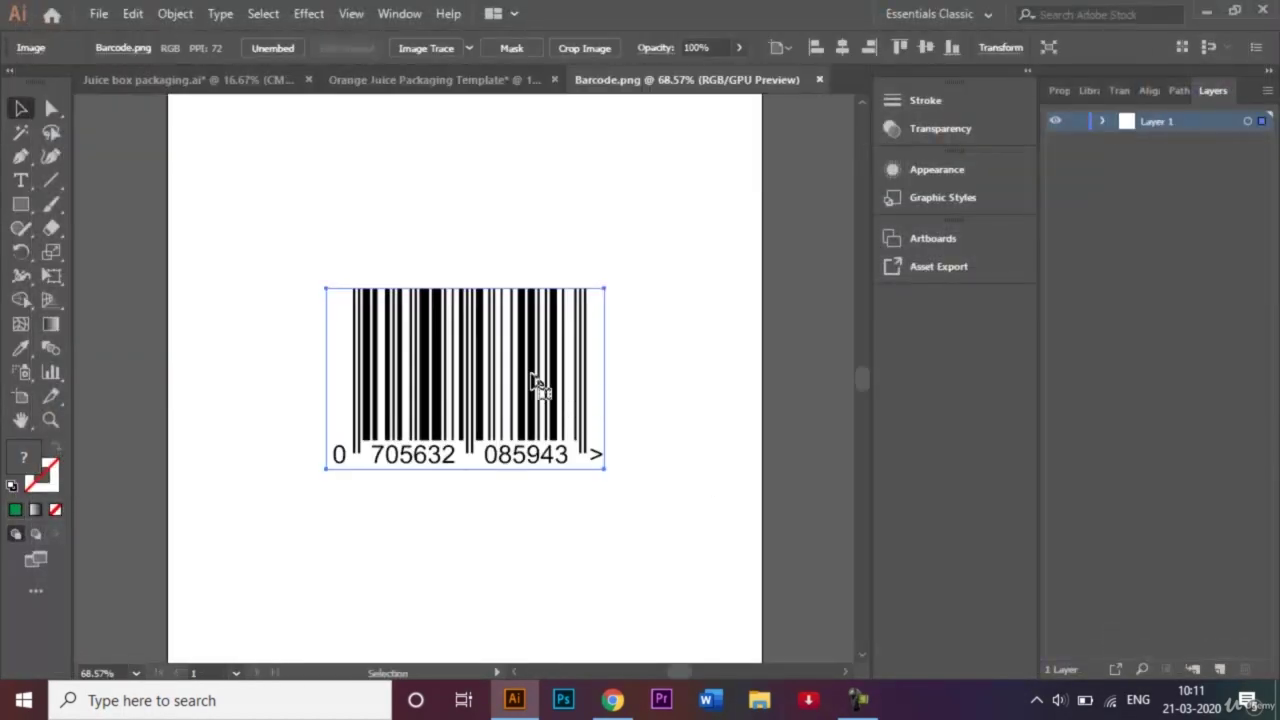
Place the barcode, slightly reduced, near the lower edge of the template's fourth panel and close Barcode.png
left_click_drag(488, 381, 445, 97)
left_click_drag(710, 438, 742, 467)
key("Down")
key("Down")
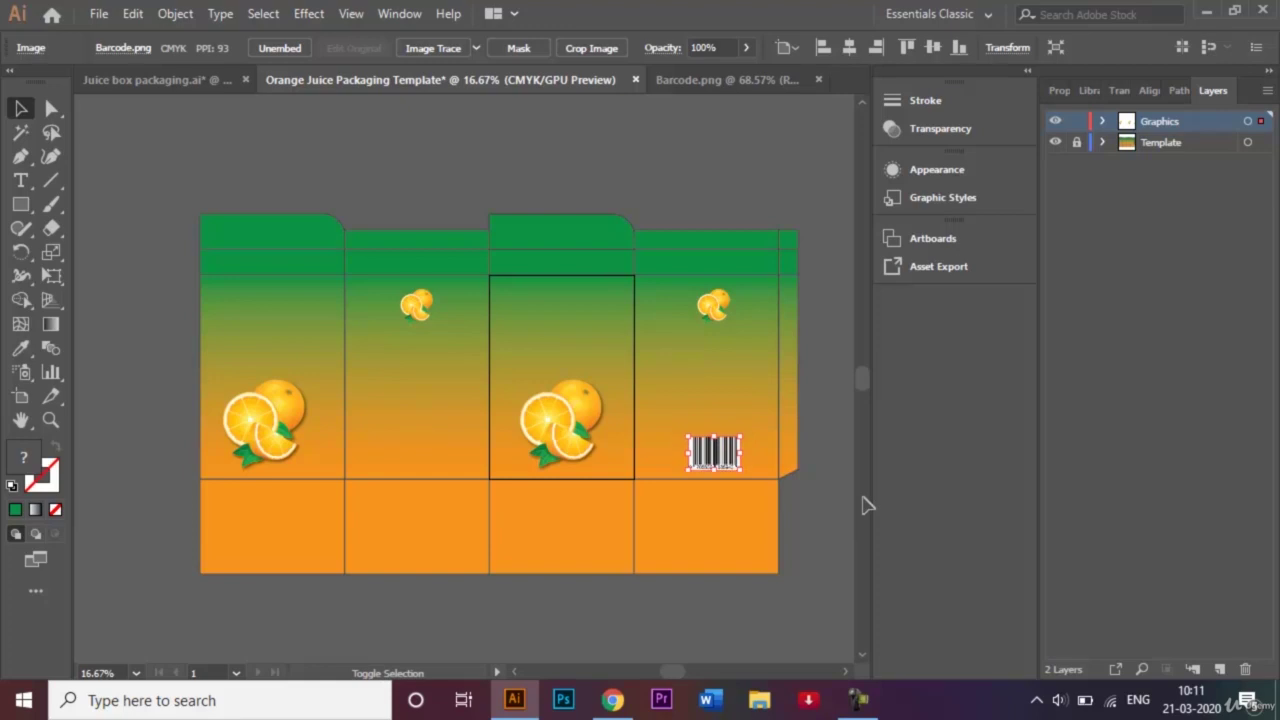
left_click(819, 80)
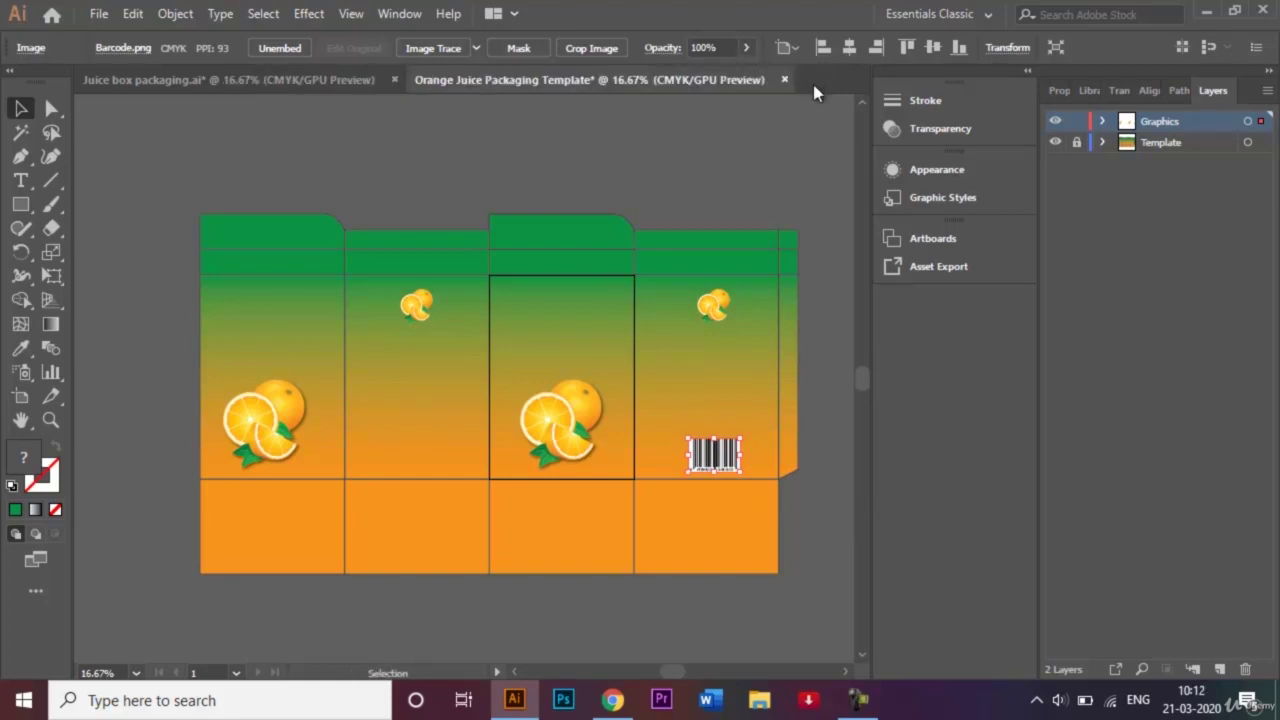
Open Green dot icon.png from the Reference Images - Video Recording folder
key("ctrl+o")
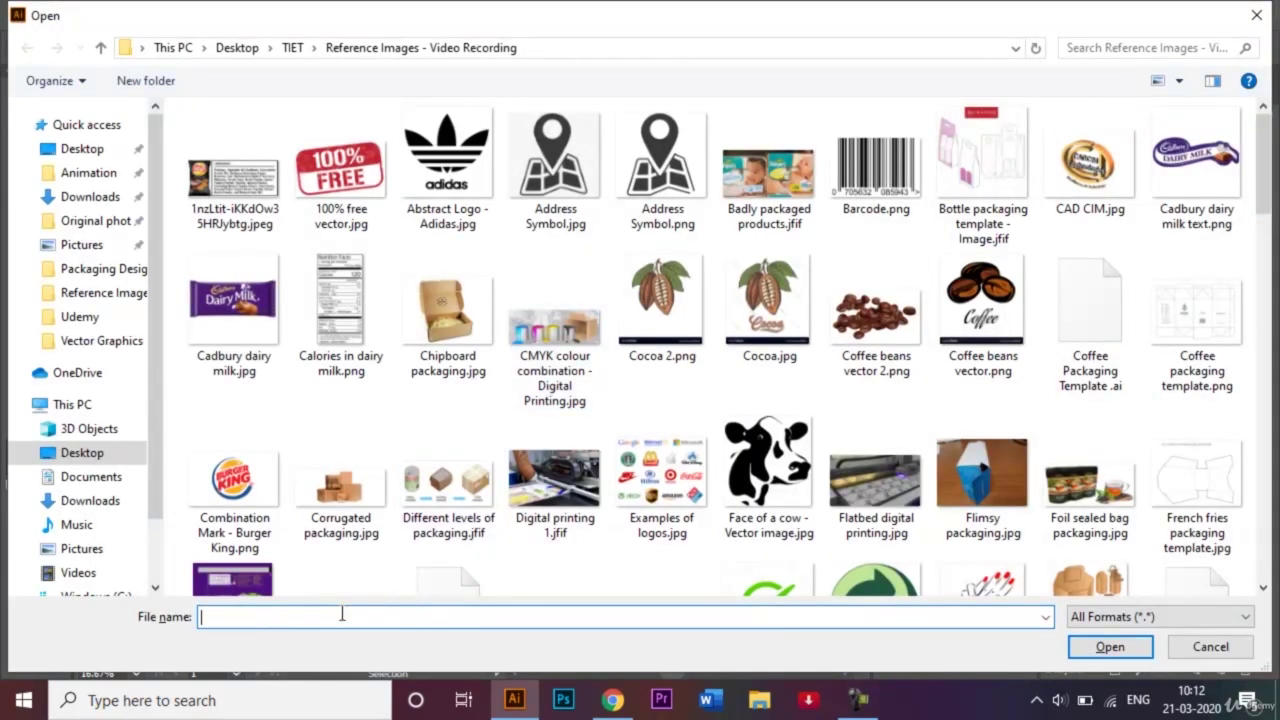
left_click(848, 588)
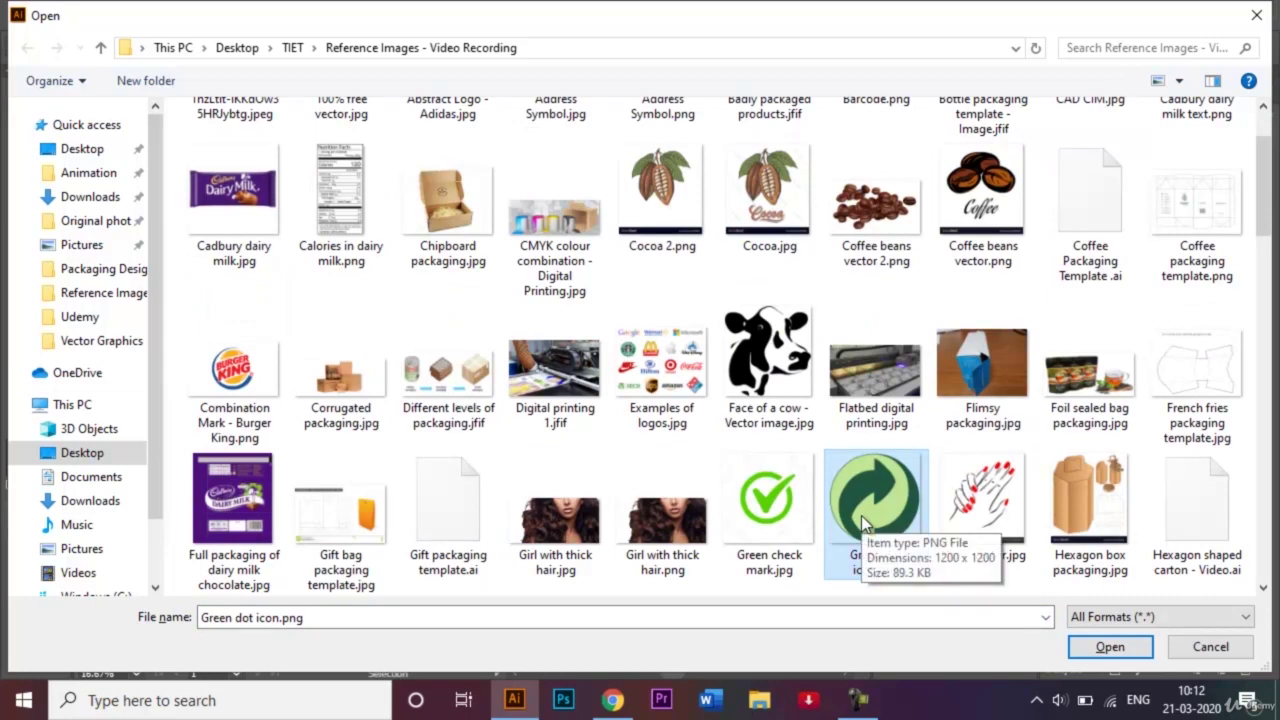
left_click(1110, 646)
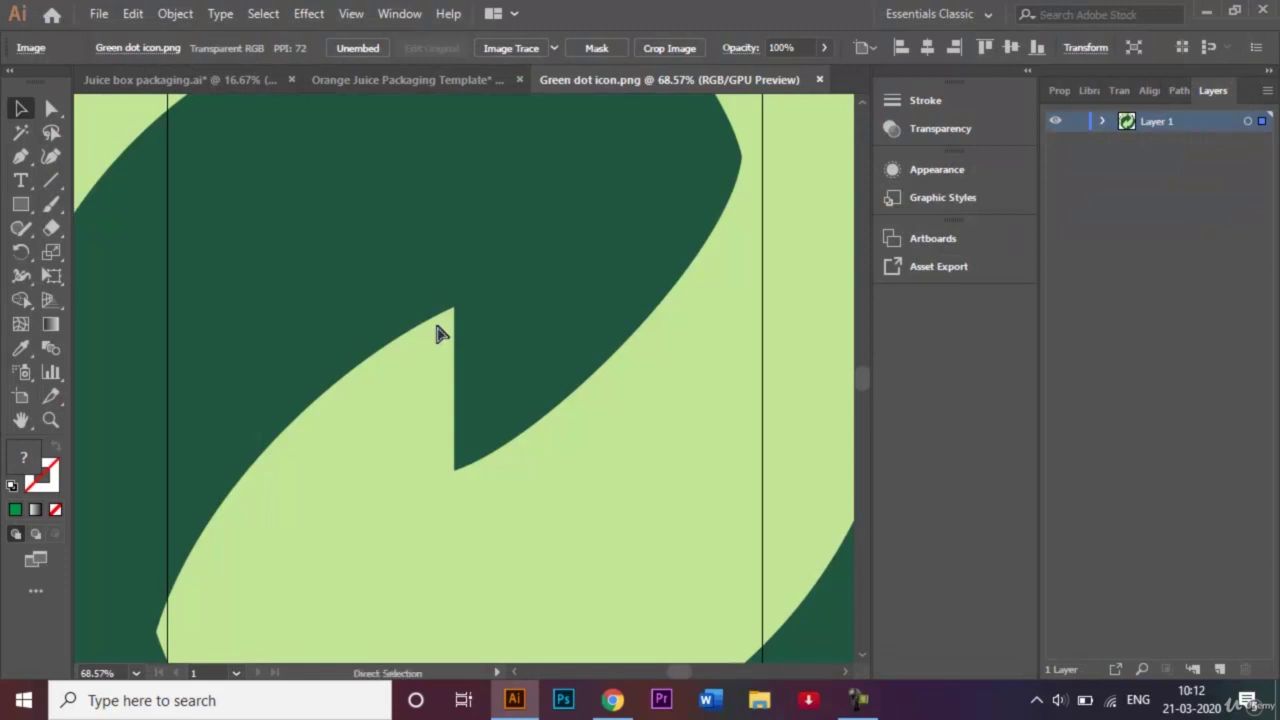
Shrink the green dot icon proportionally about its centre to roughly one seventh of the artboard's width
key("ctrl+minus")
key("ctrl+minus")
key("ctrl+minus")
key("ctrl+minus")
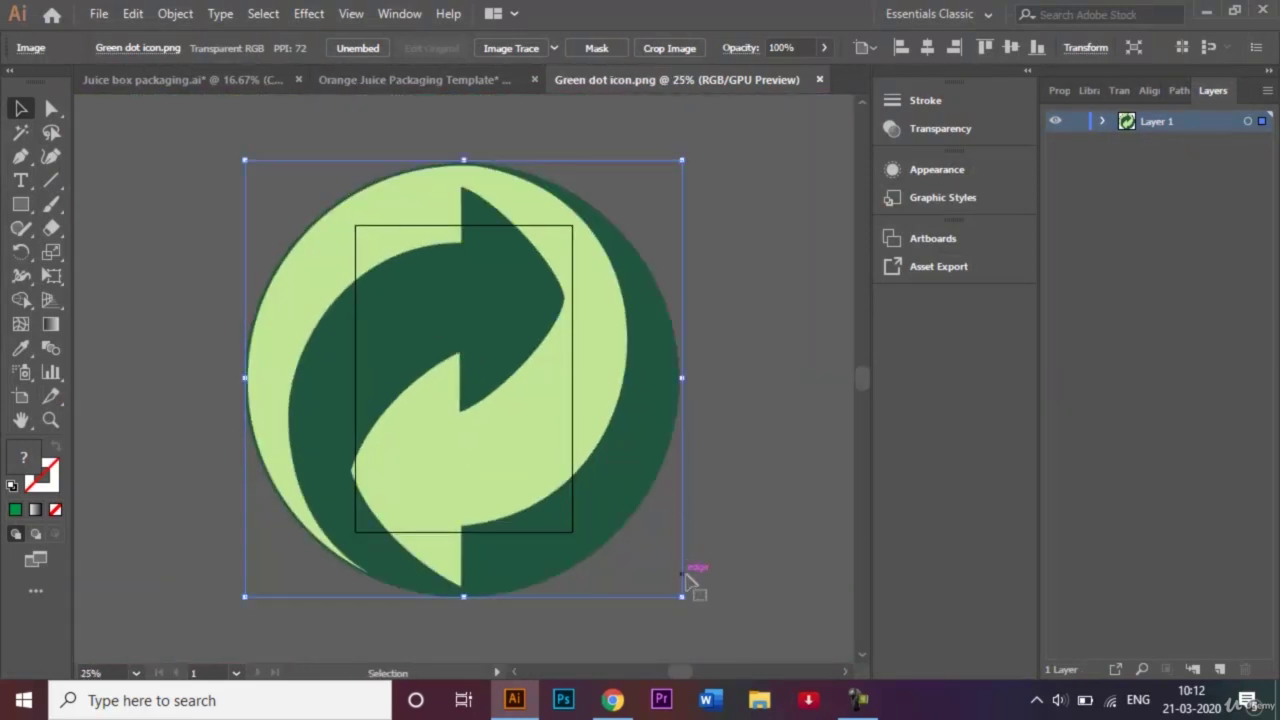
left_click_drag(687, 597, 500, 406)
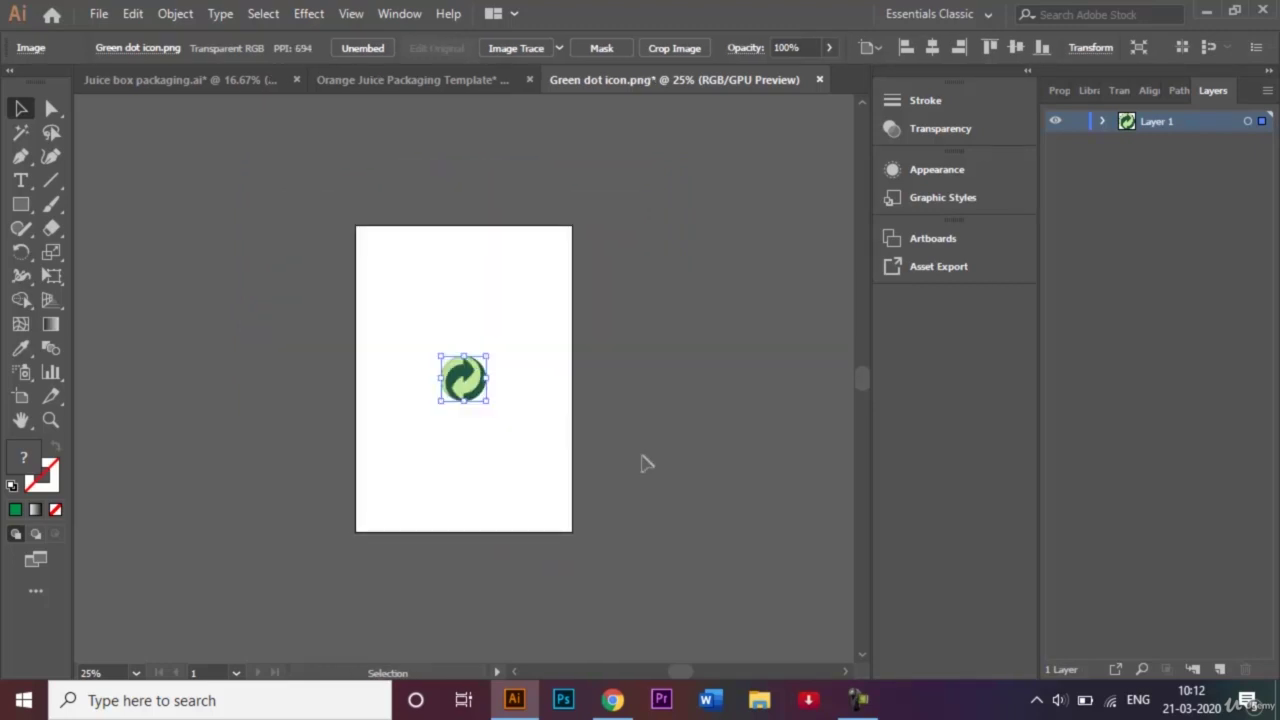
key("ctrl+plus")
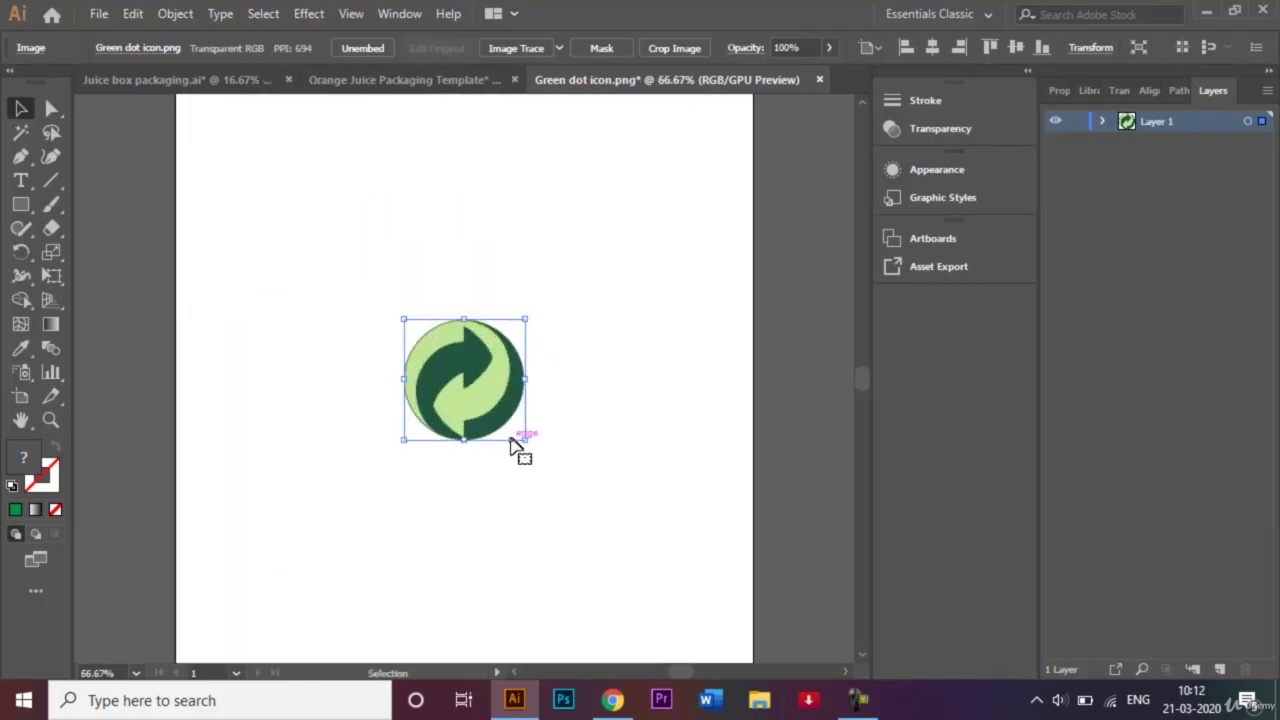
left_click_drag(522, 440, 509, 423)
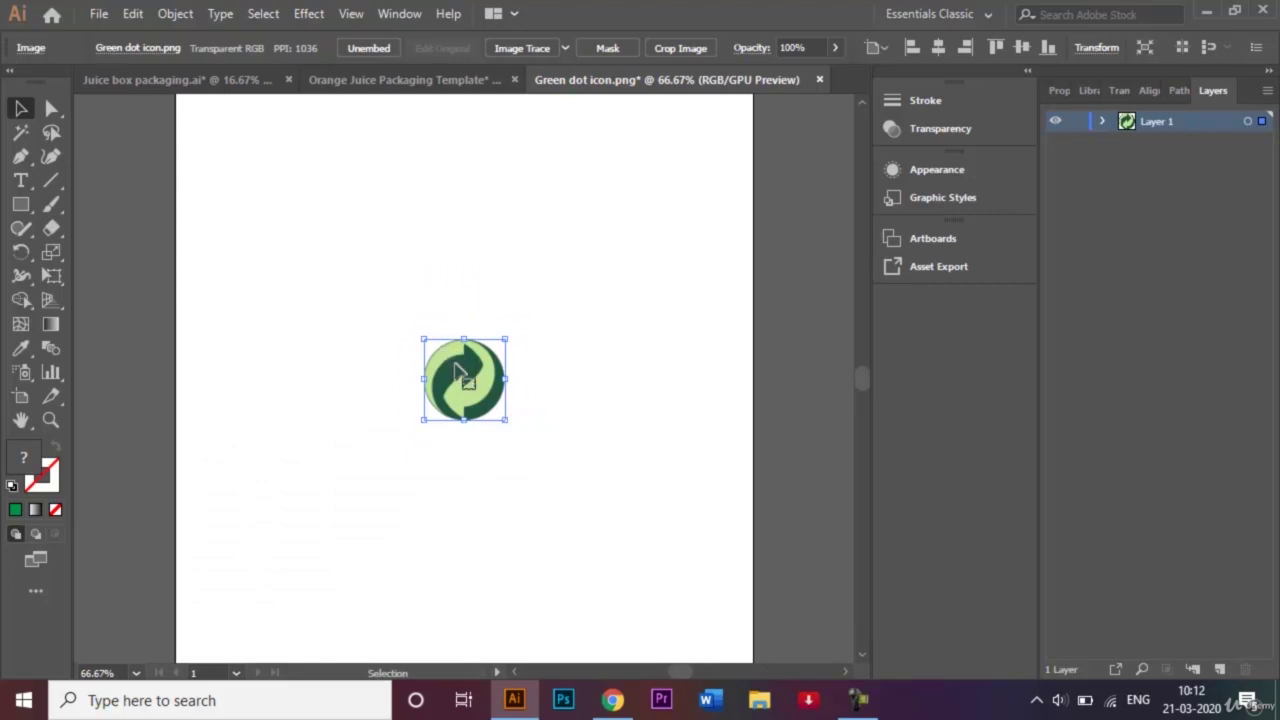
Bring the green dot icon into the template's fourth panel, reduce it slightly, and position it to the upper left of the barcode
left_click_drag(465, 374, 405, 82)
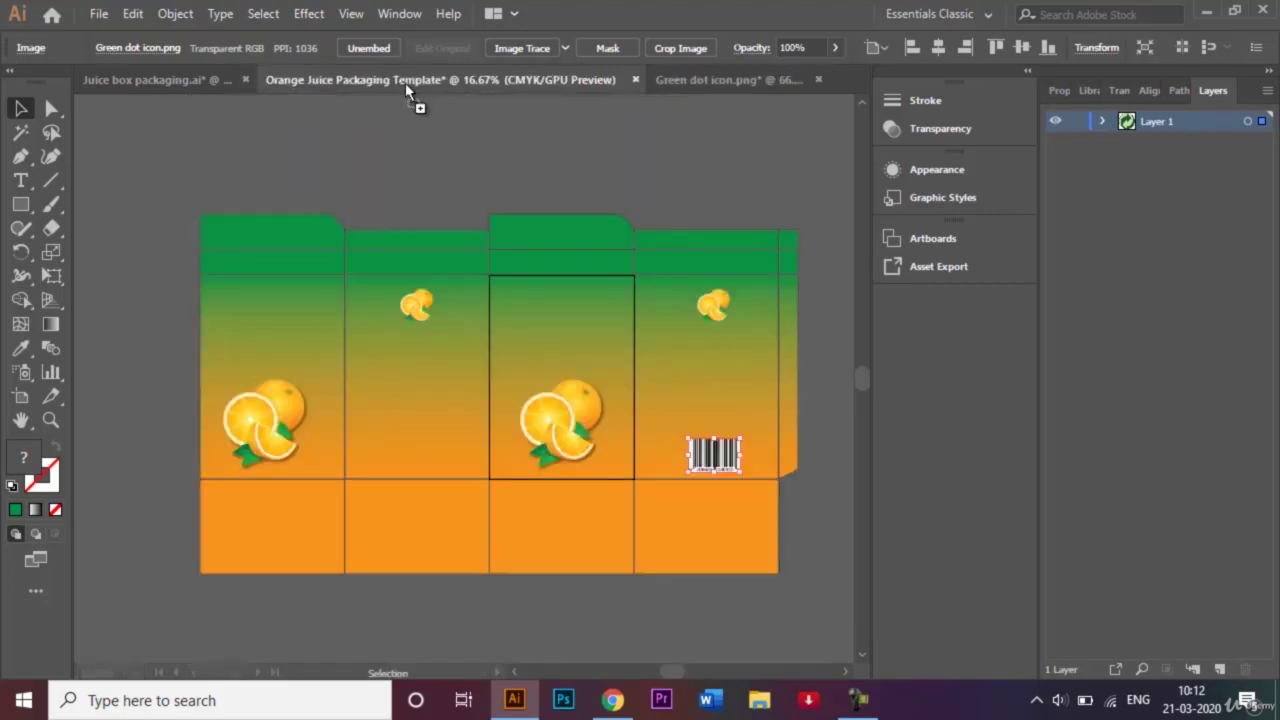
left_click_drag(670, 430, 658, 426)
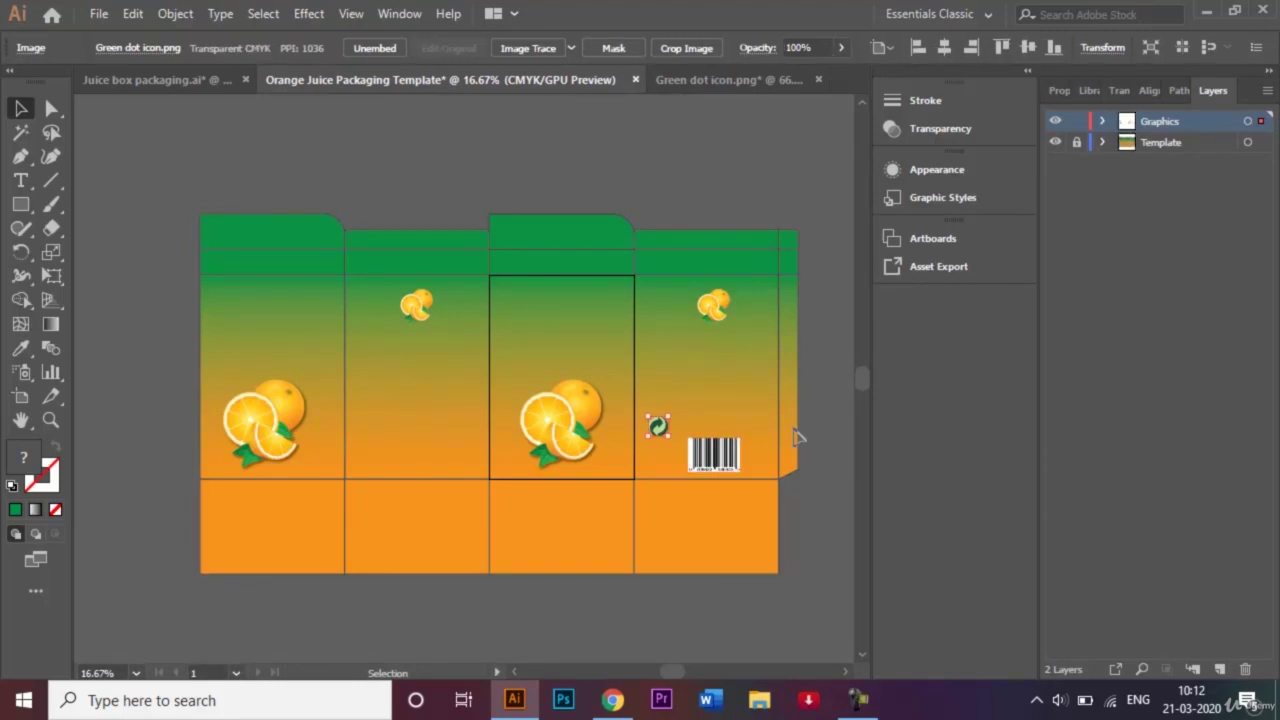
key("ctrl+equal")
key("ctrl+equal")
key("ctrl+equal")
key("ctrl+equal")
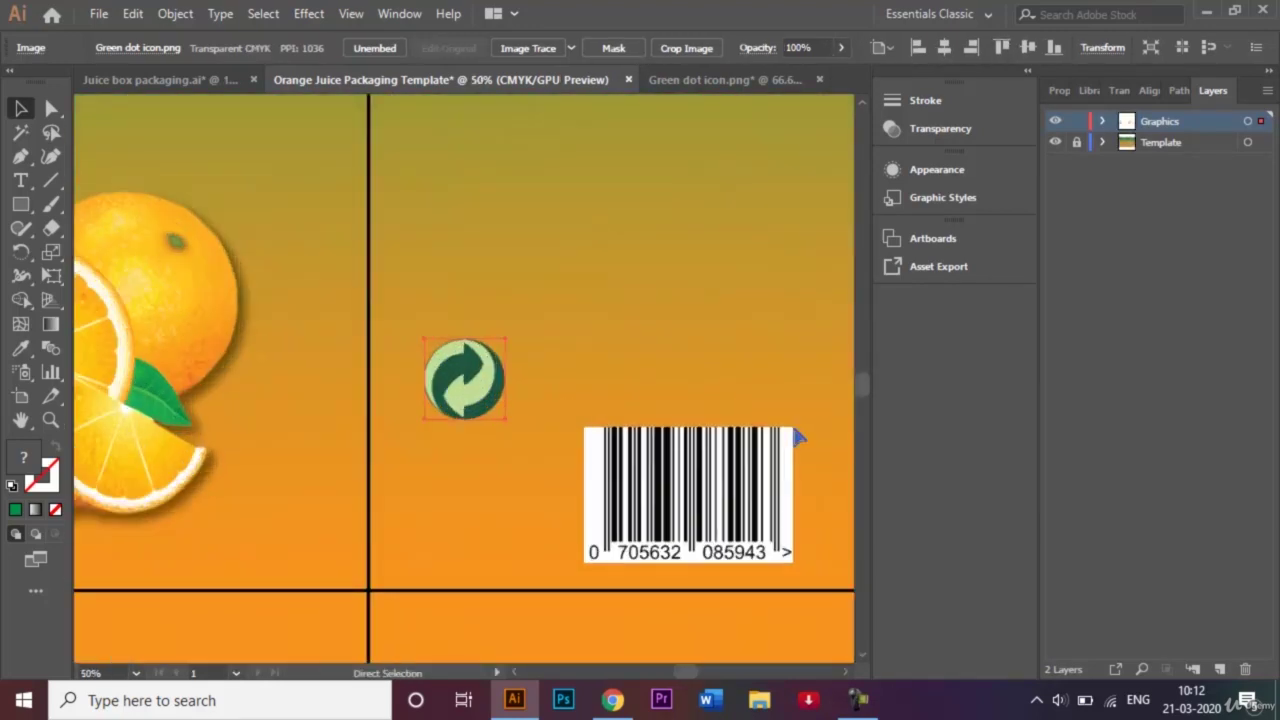
left_click_drag(508, 420, 511, 391)
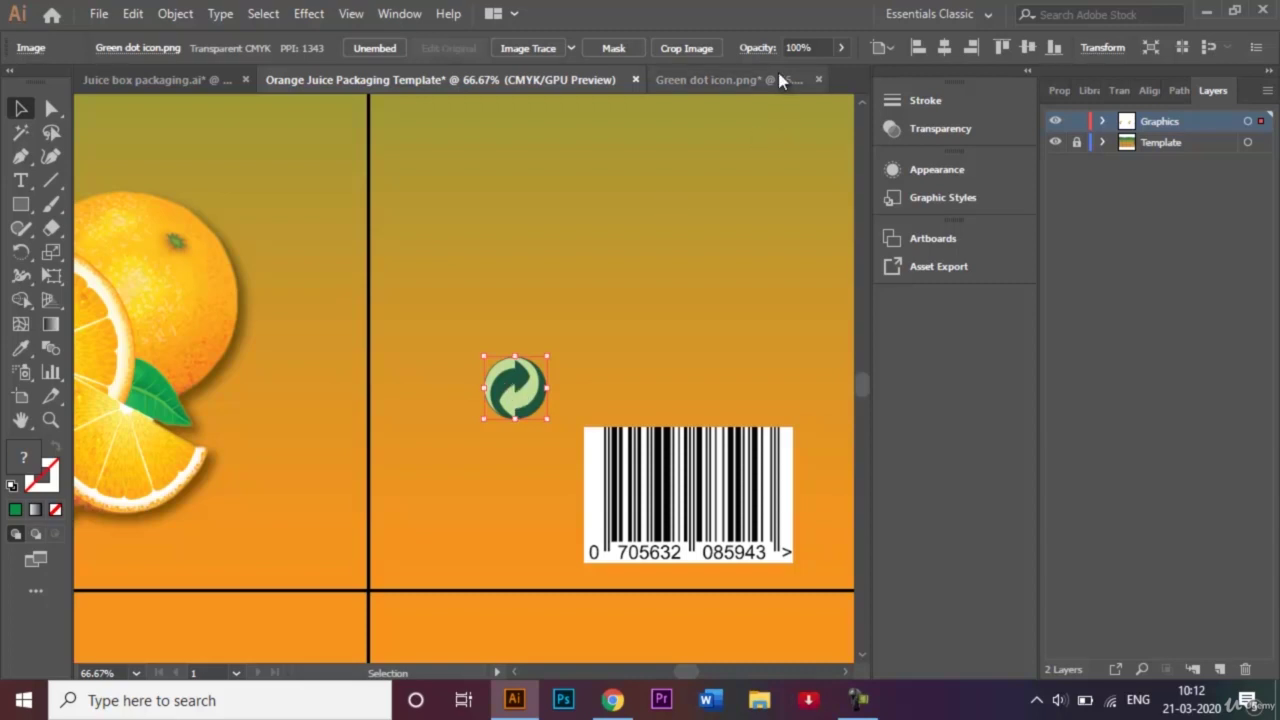
Close Green dot icon.png without saving its changes and return to the packaging template
left_click(818, 79)
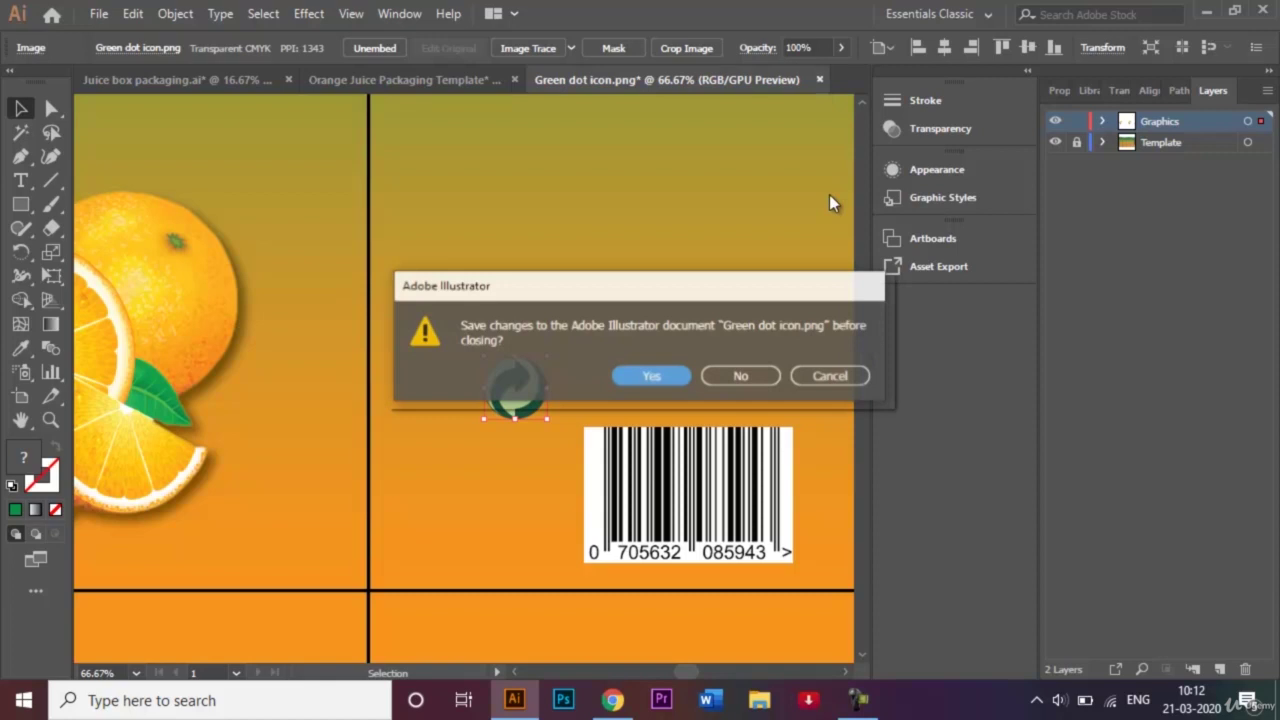
left_click(745, 371)
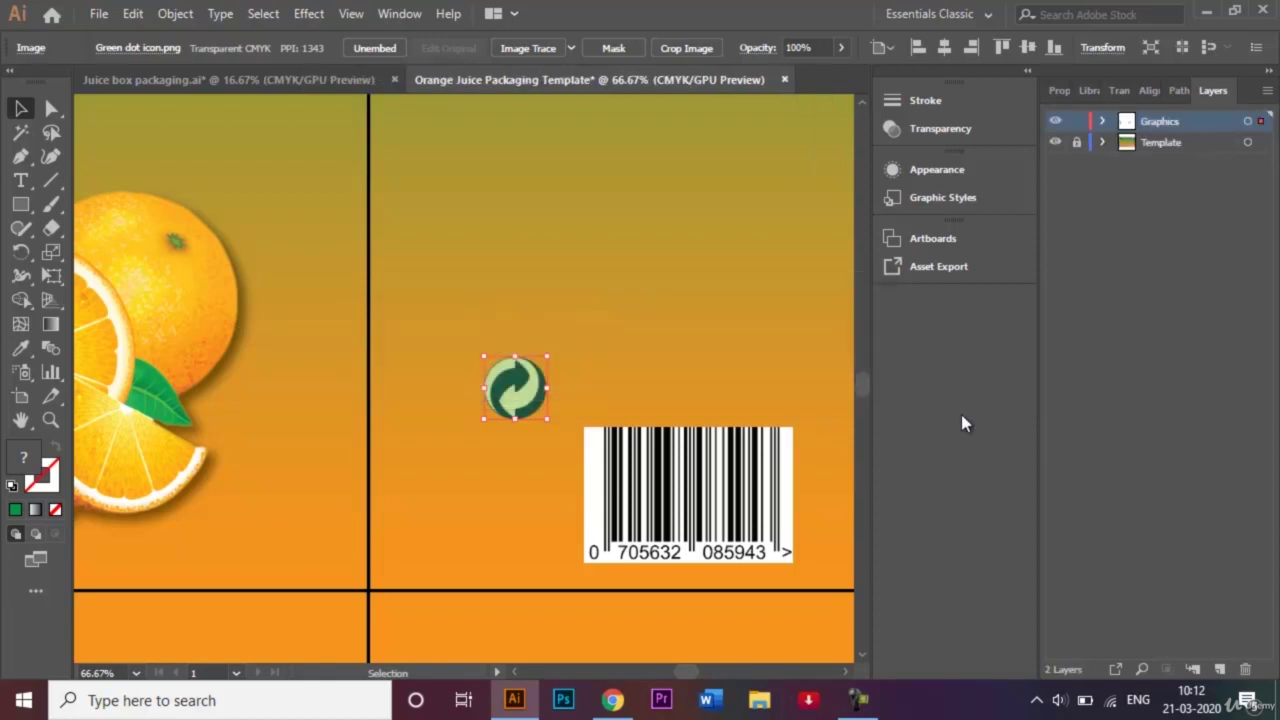
key("ctrl+0")
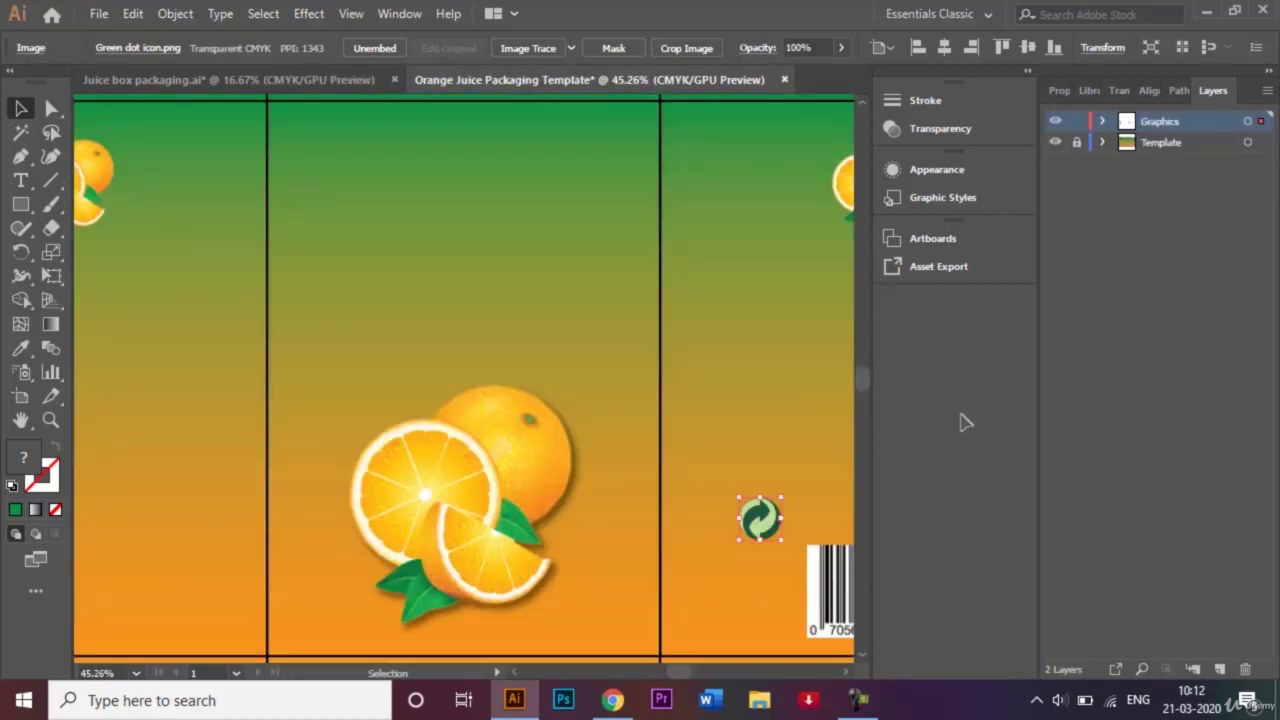
Open Throw in dustbin icon.jpg from the Reference Images - Video Recording folder
key("ctrl+o")
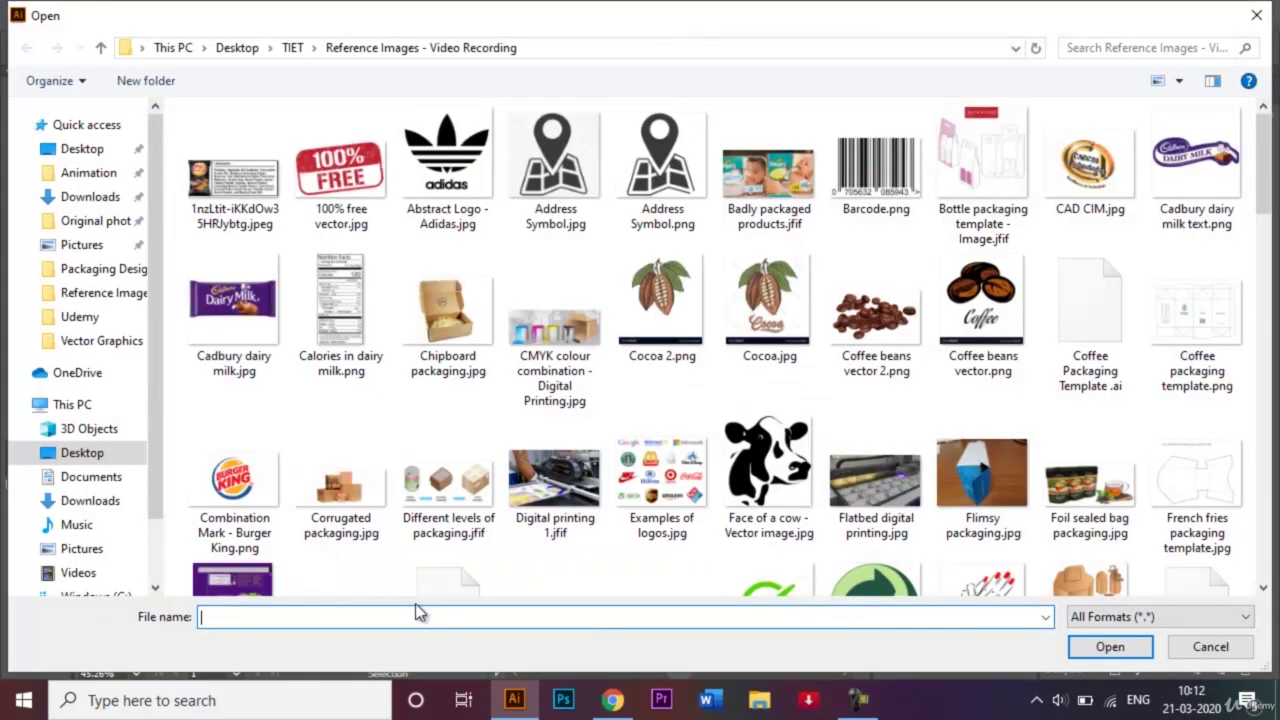
type("Thr")
key("Down")
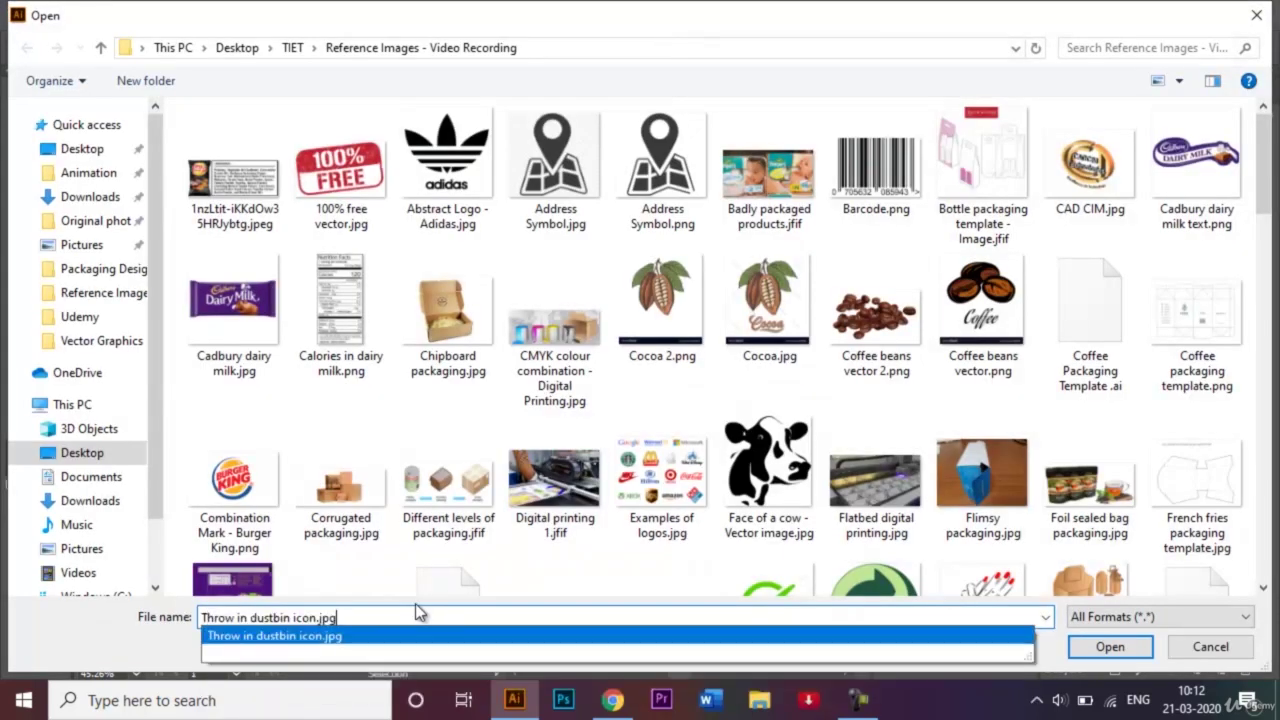
key("Return")
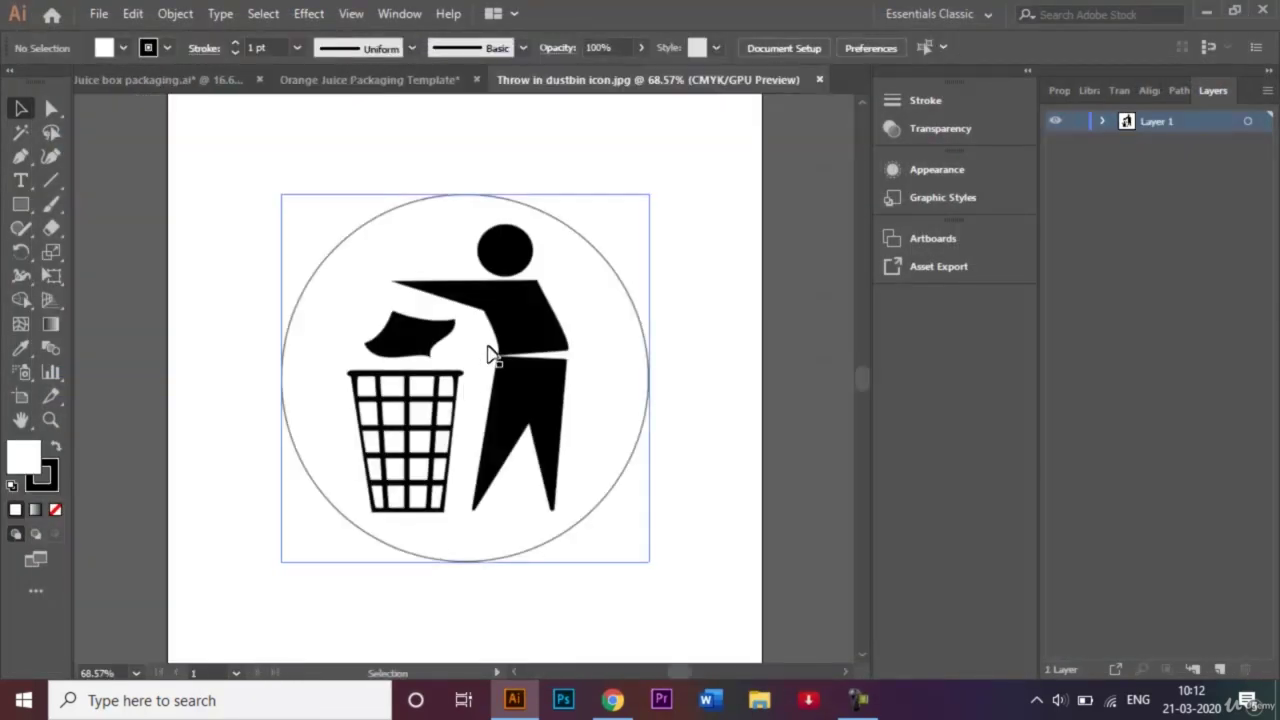
Bring the dustbin icon into the packaging template and shrink it proportionally about its centre to roughly one fifth of its size
left_click_drag(490, 355, 490, 275)
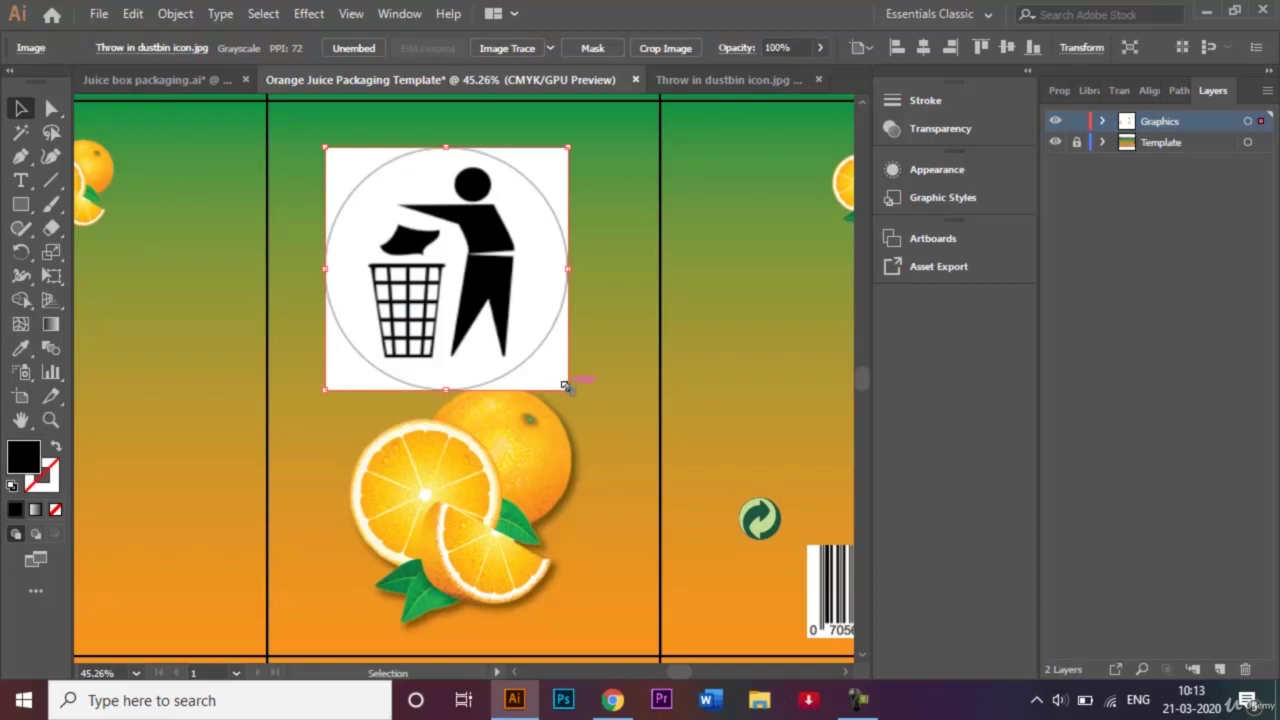
left_click_drag(567, 387, 471, 294)
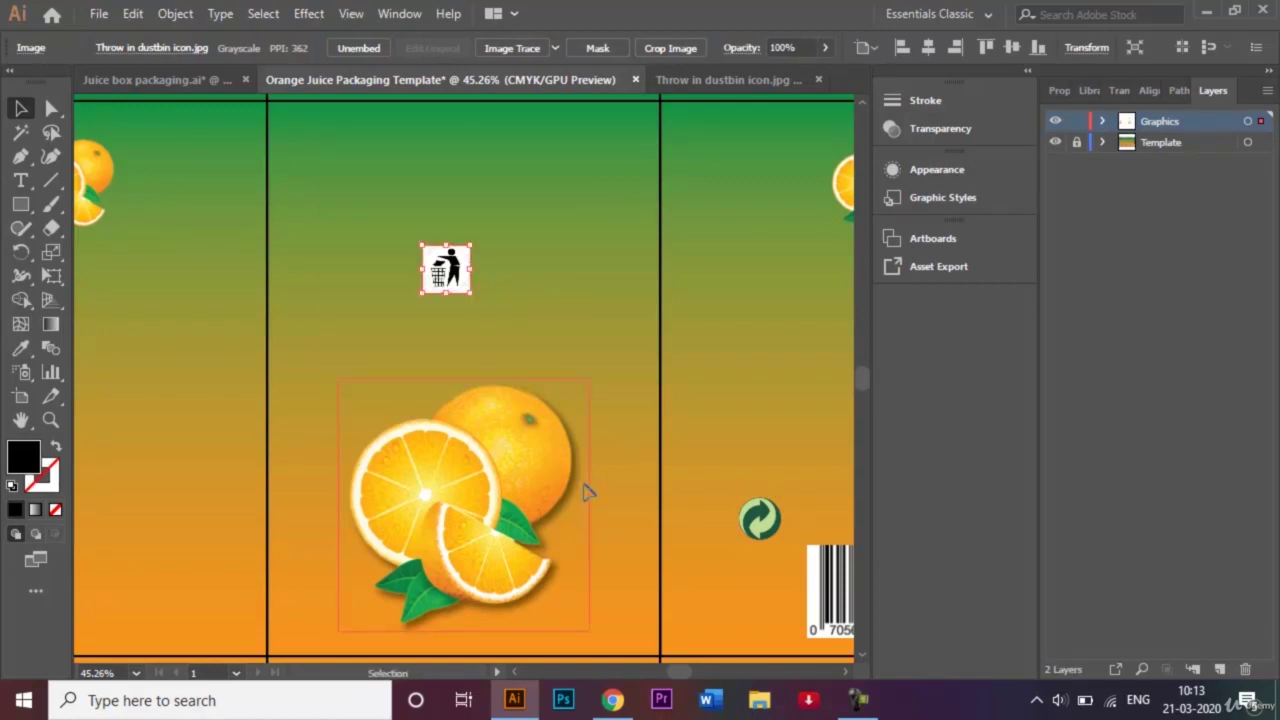
Position the dustbin icon in the fourth panel to the upper right of the barcode, level with the green dot icon
left_click(846, 672)
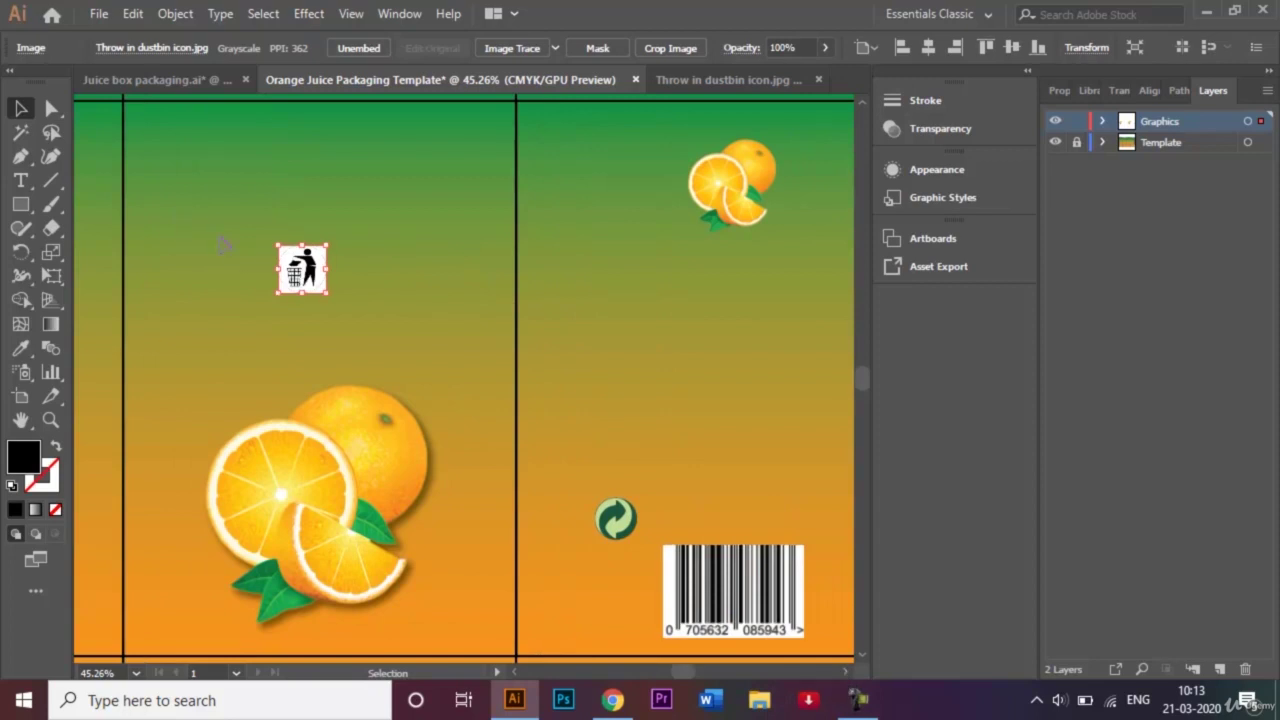
left_click_drag(314, 280, 845, 537)
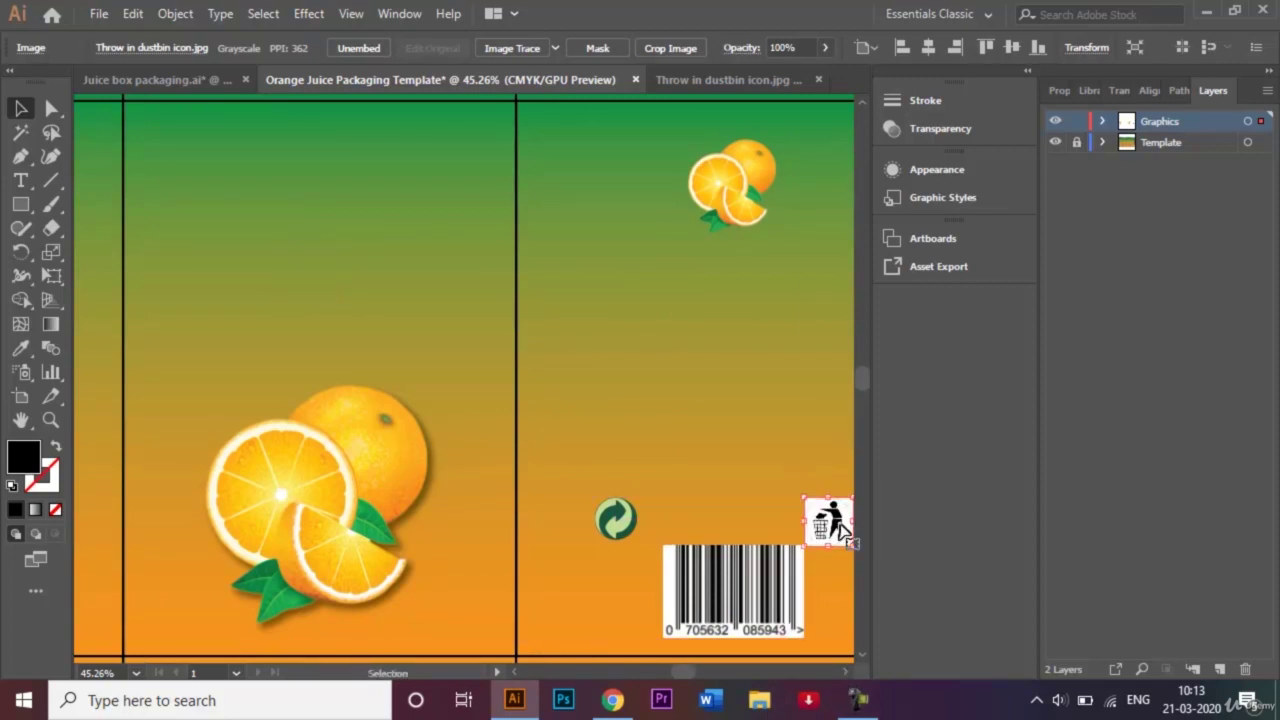
key("Right")
key("Right")
key("Right")
key("Right")
key("Right")
key("Right")
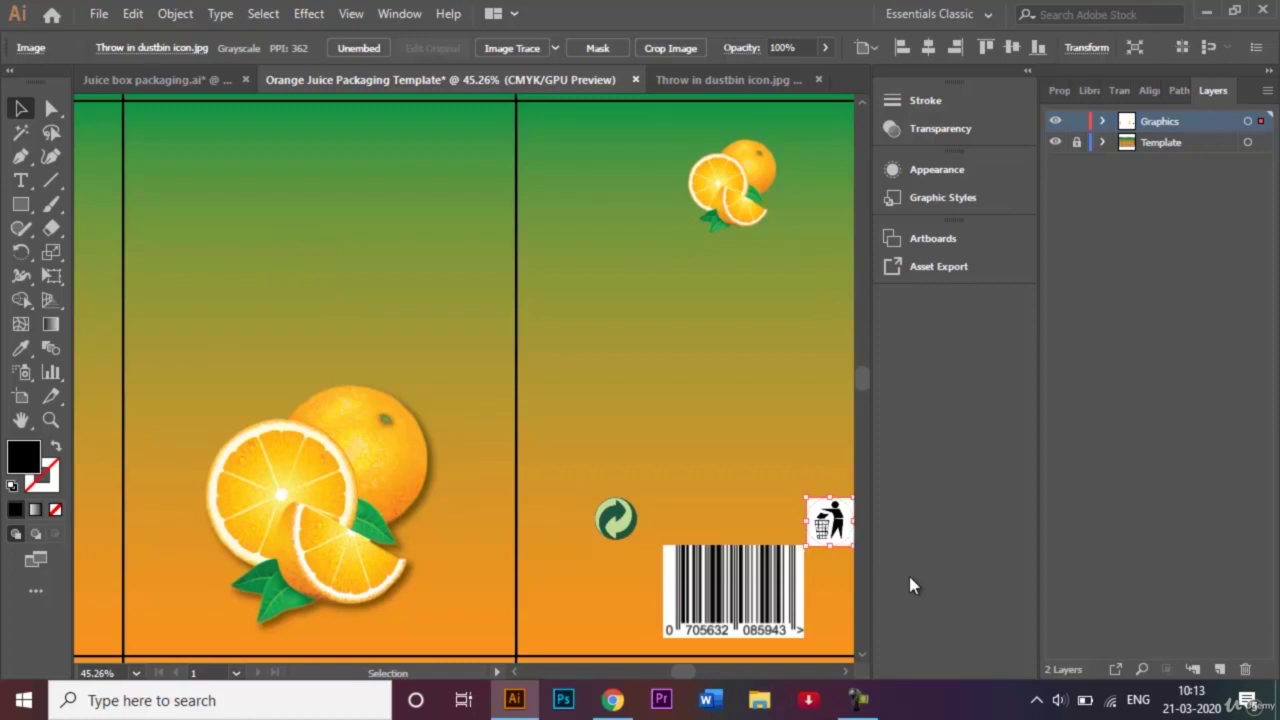
key("Right")
key("Right")
key("Right")
key("Right")
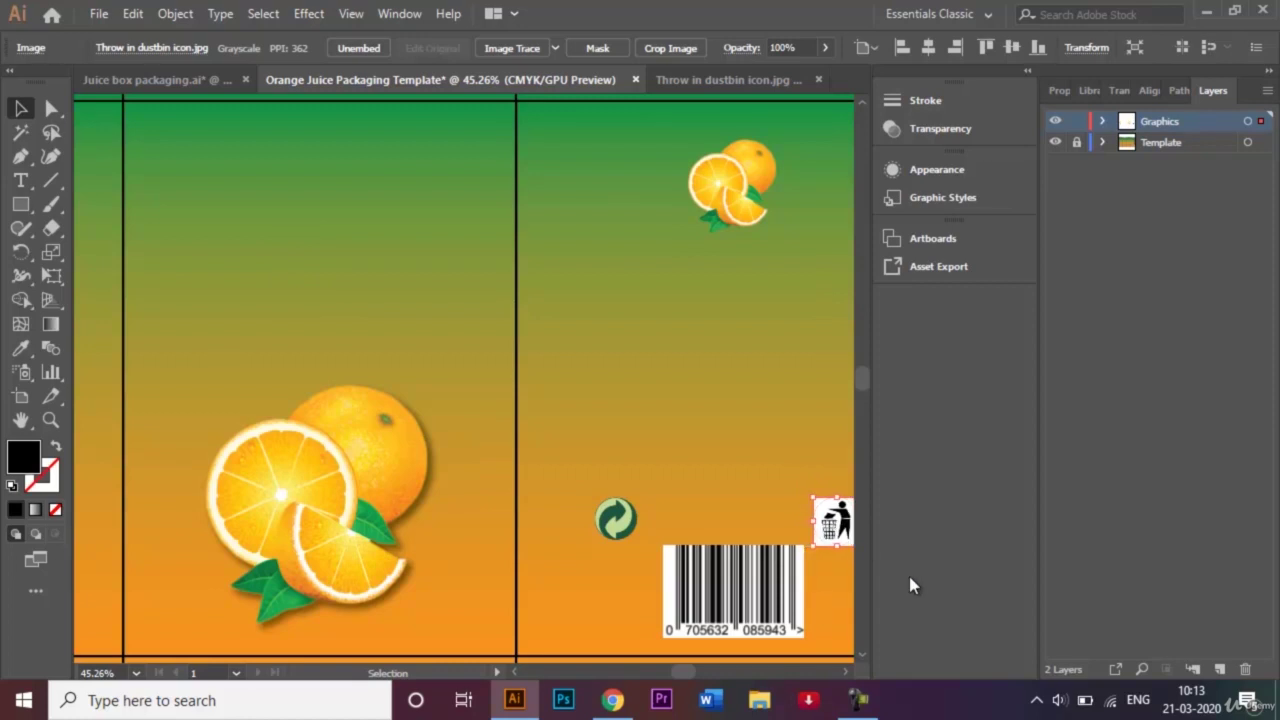
scroll(849, 677, "right", 5)
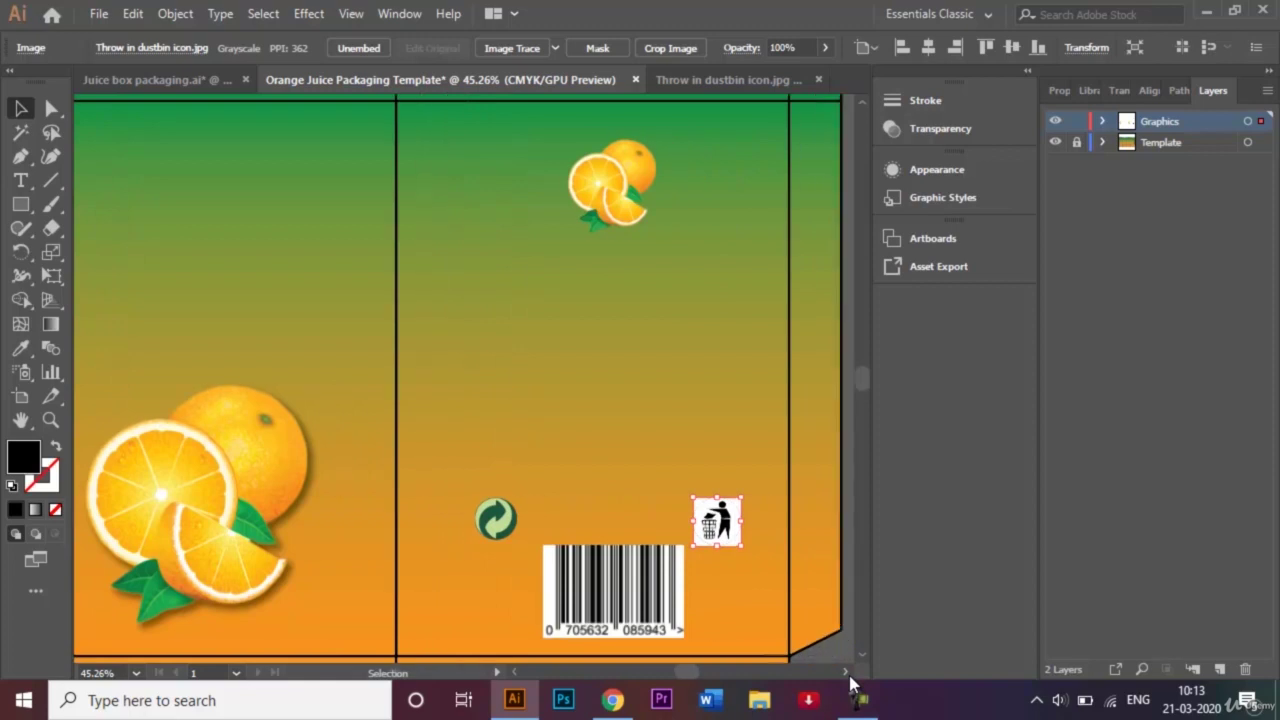
left_click(829, 636)
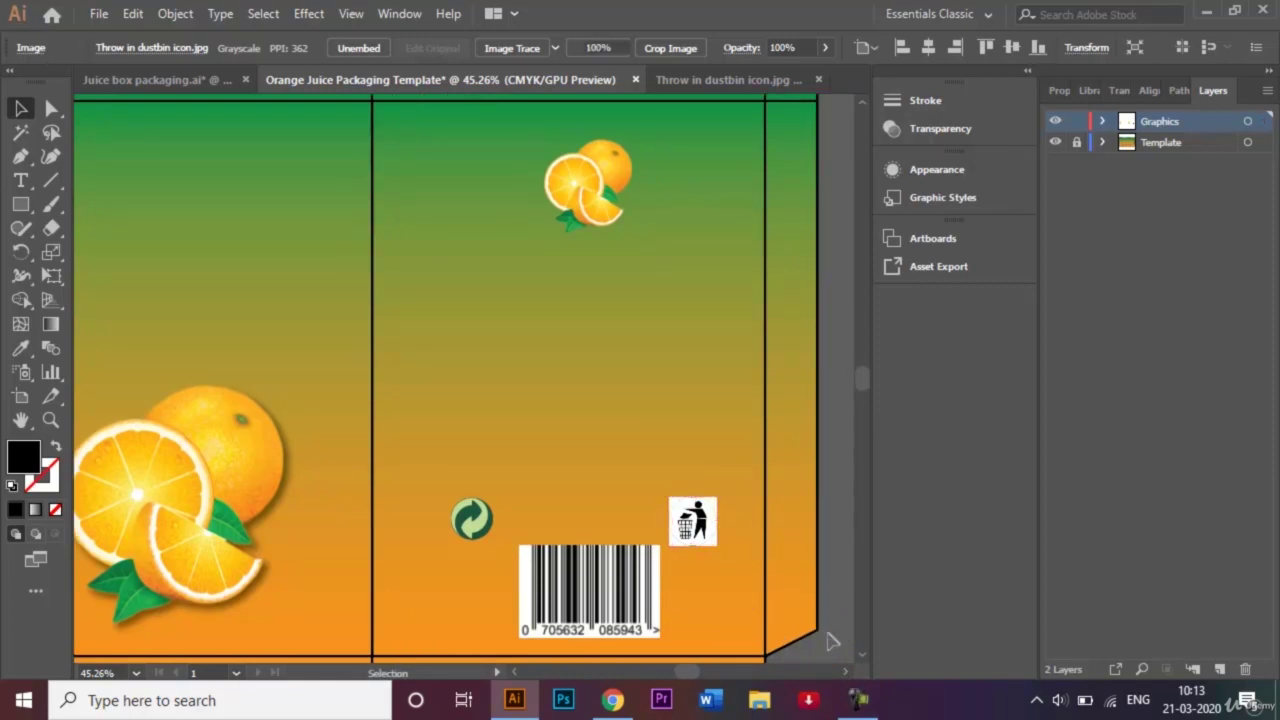
With the Template layer unlocked, set the blend mode of both the dustbin icon and the barcode to Multiply
left_click(692, 522)
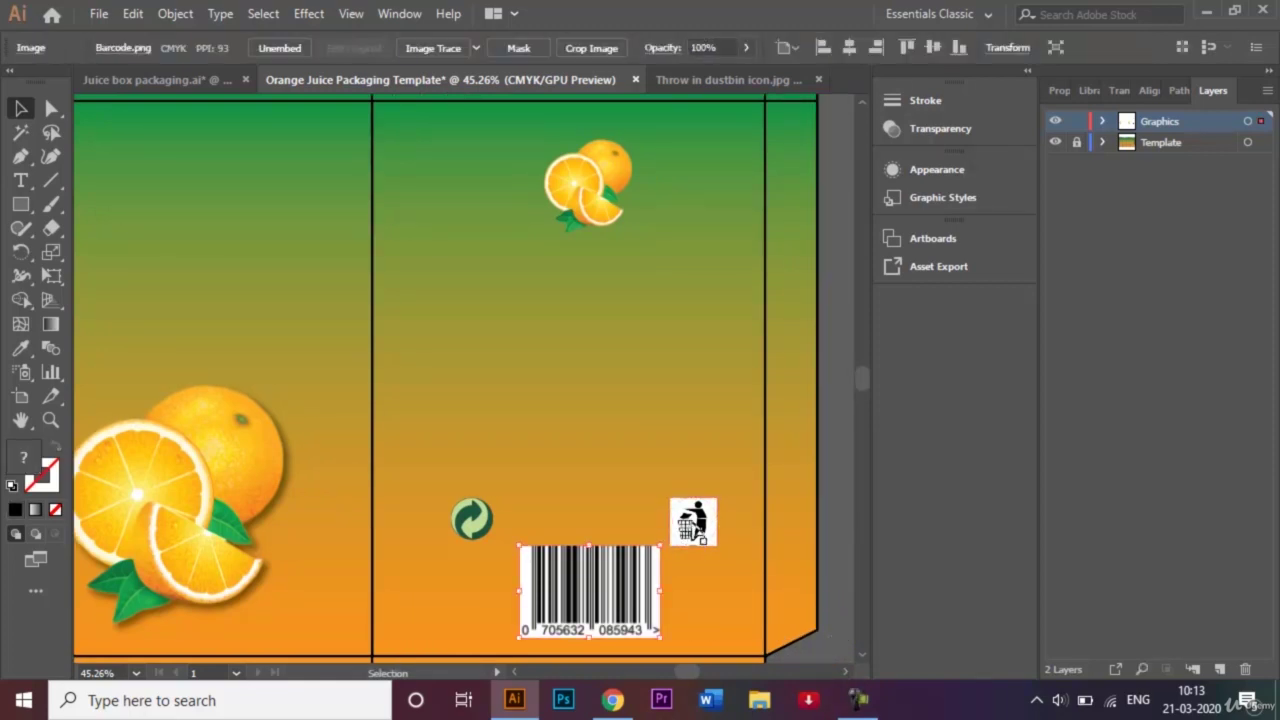
left_click(600, 590, "shift")
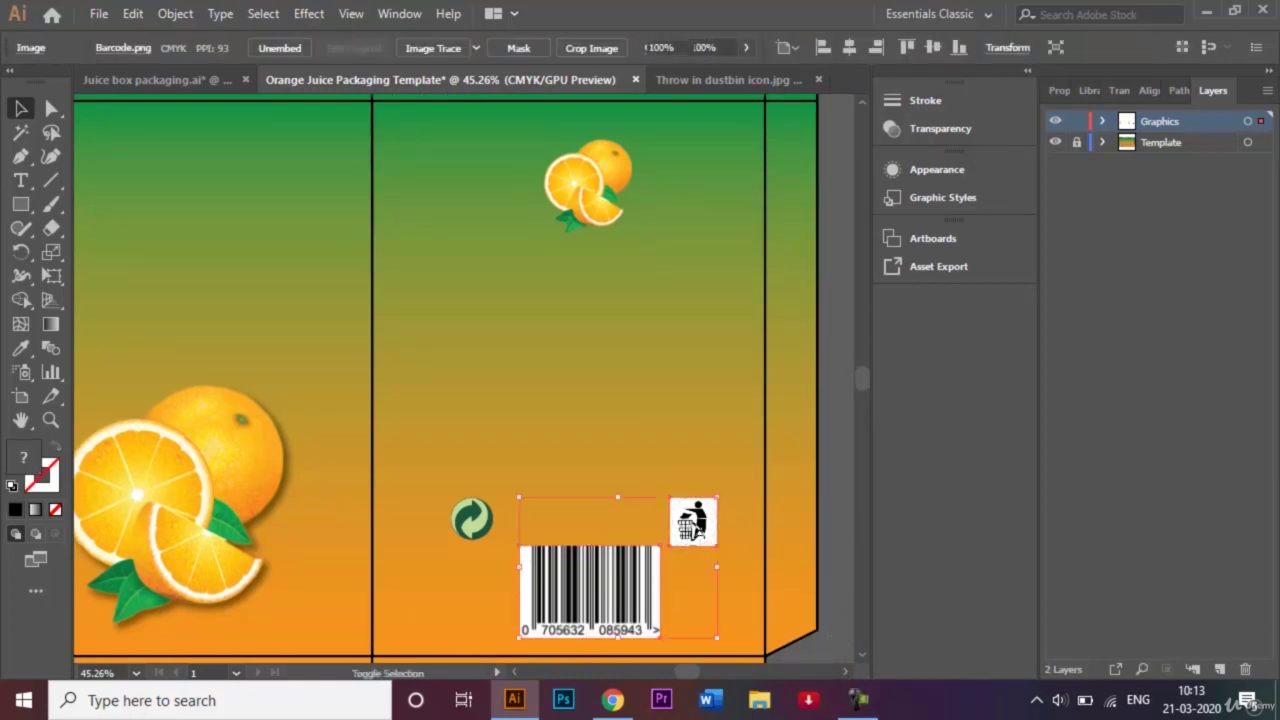
left_click(1078, 144)
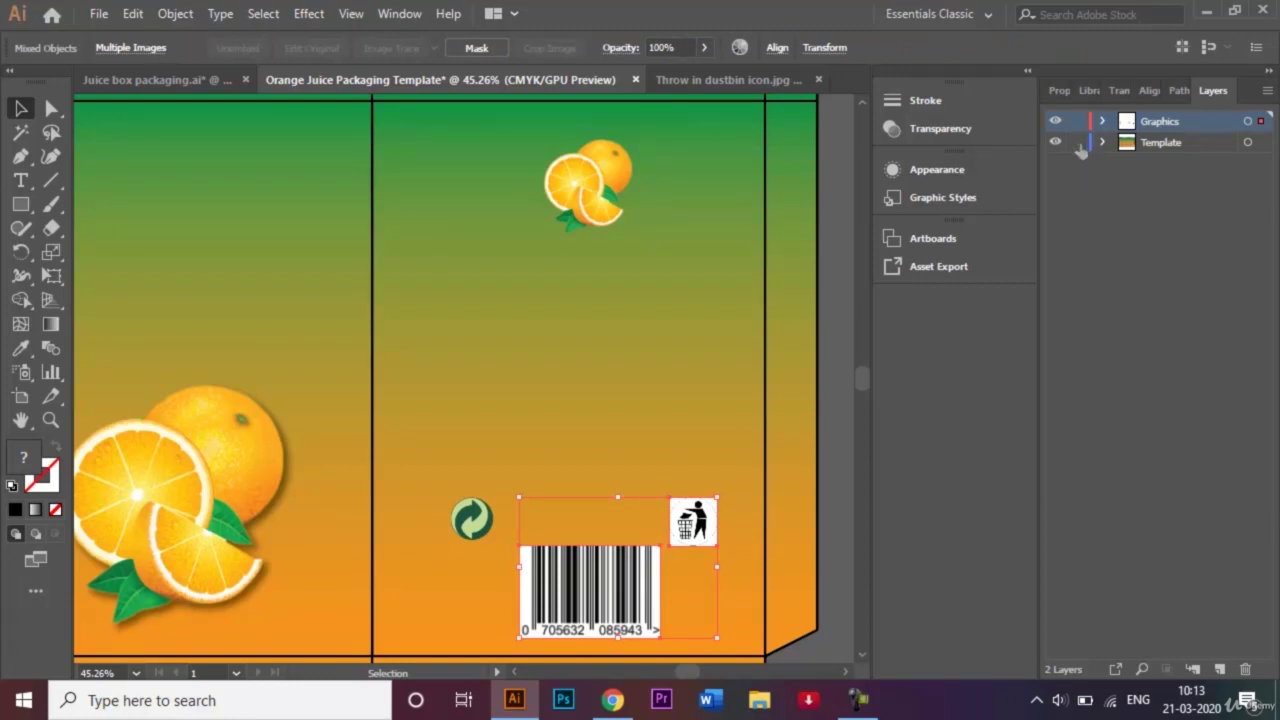
left_click(935, 135)
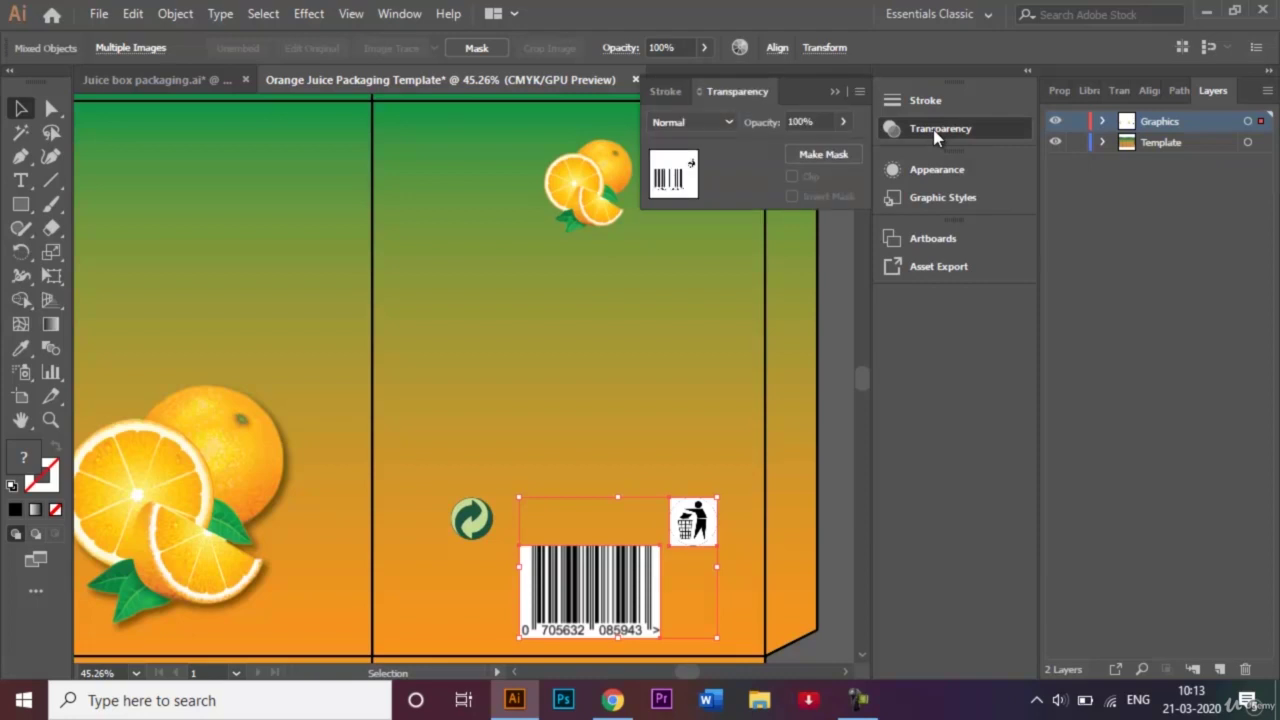
left_click(726, 123)
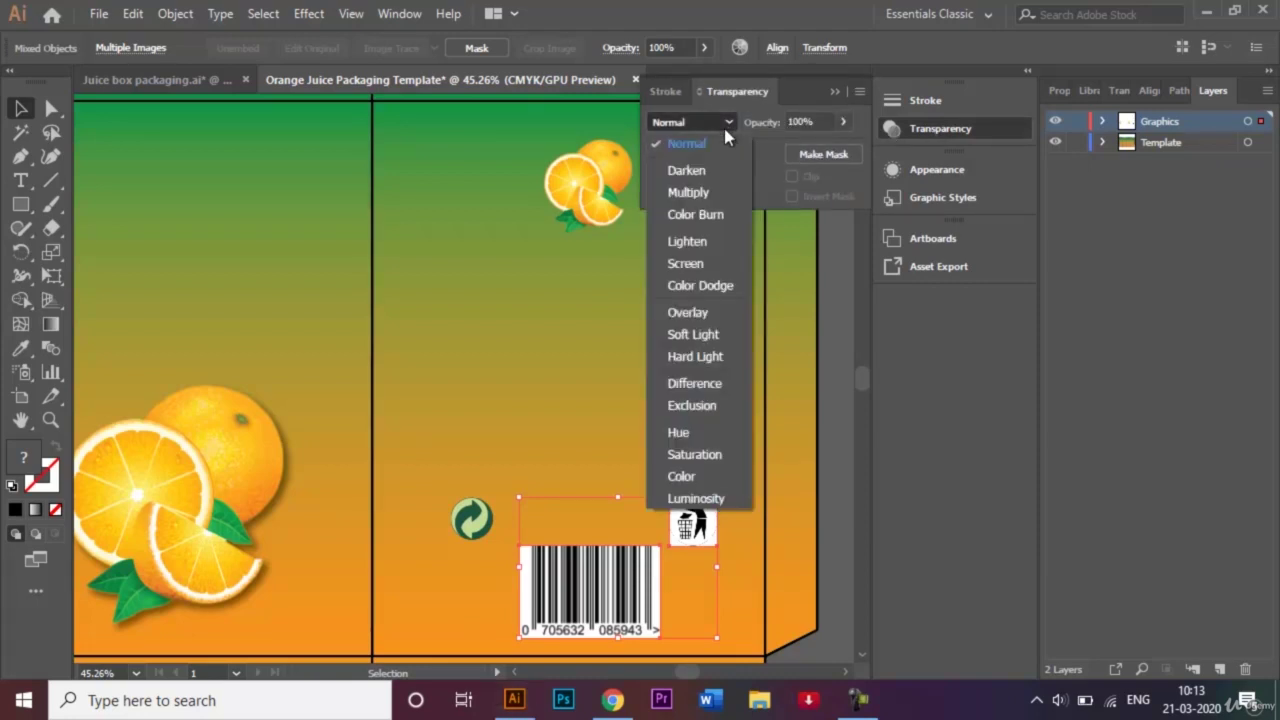
left_click(712, 195)
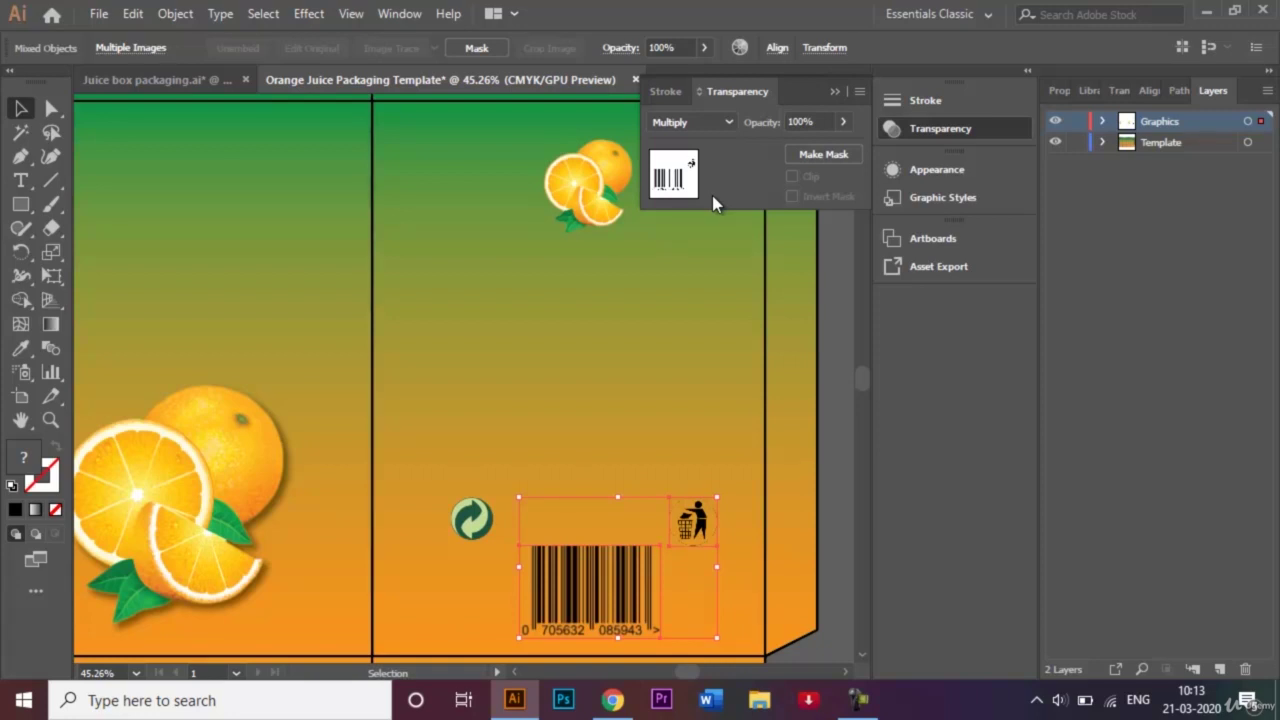
left_click(835, 90)
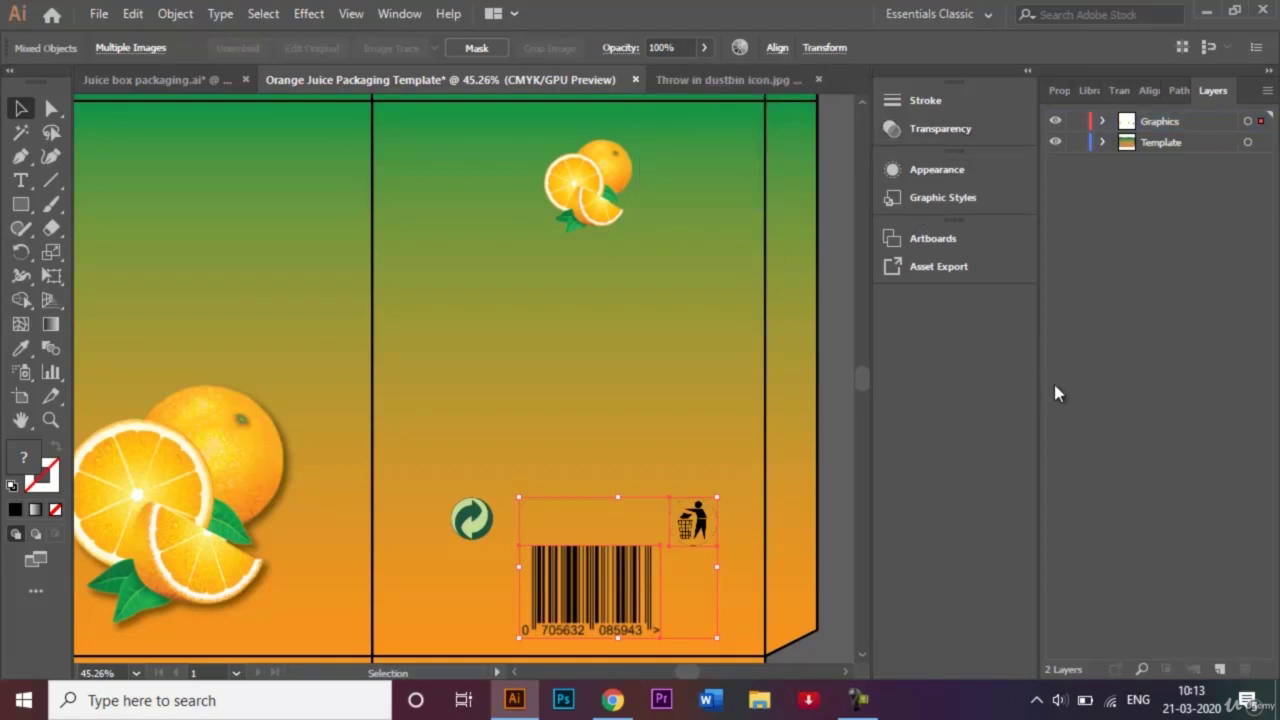
left_click(830, 503)
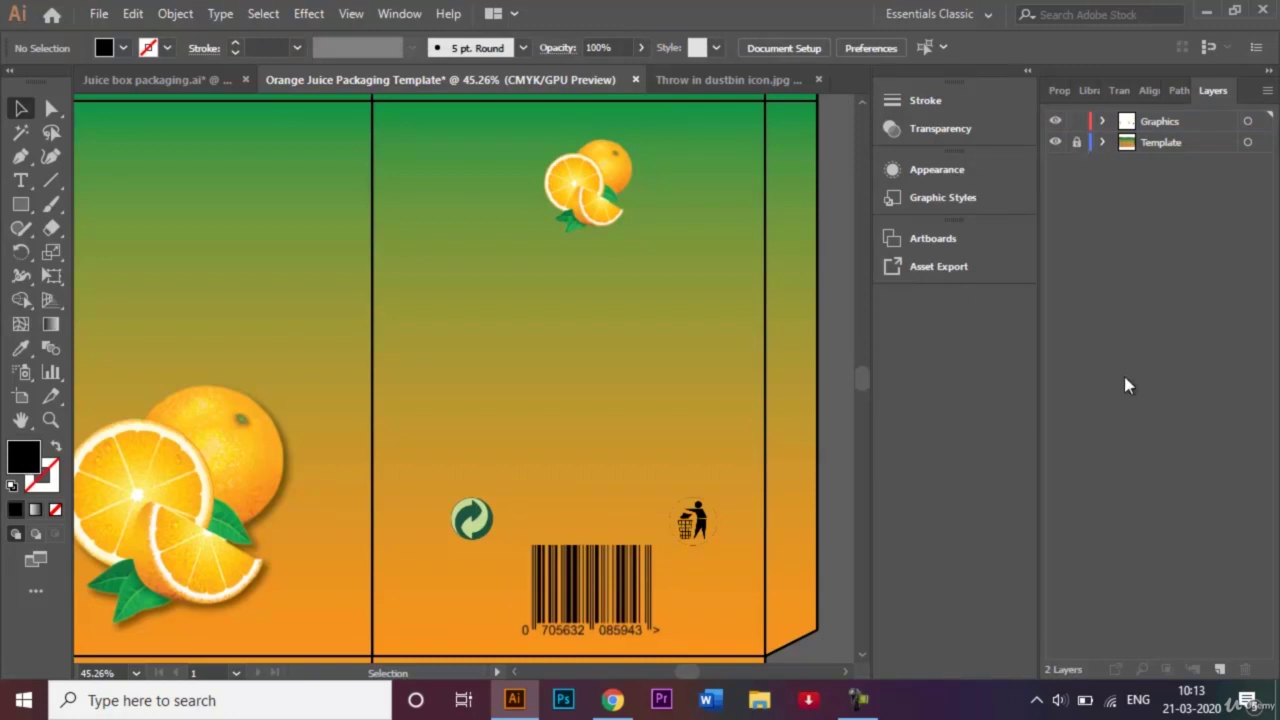
Close Throw in dustbin icon.jpg and keep the packaging template open
key("ctrl+minus")
key("ctrl+minus")
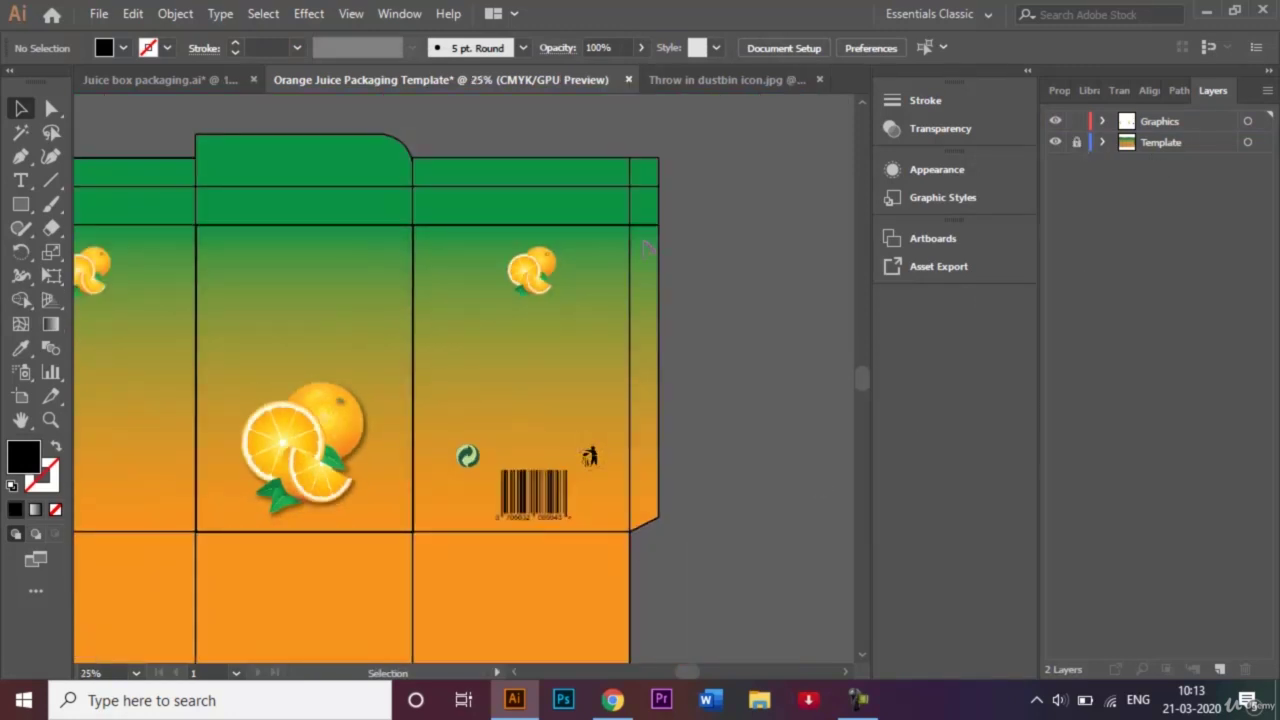
left_click(819, 81)
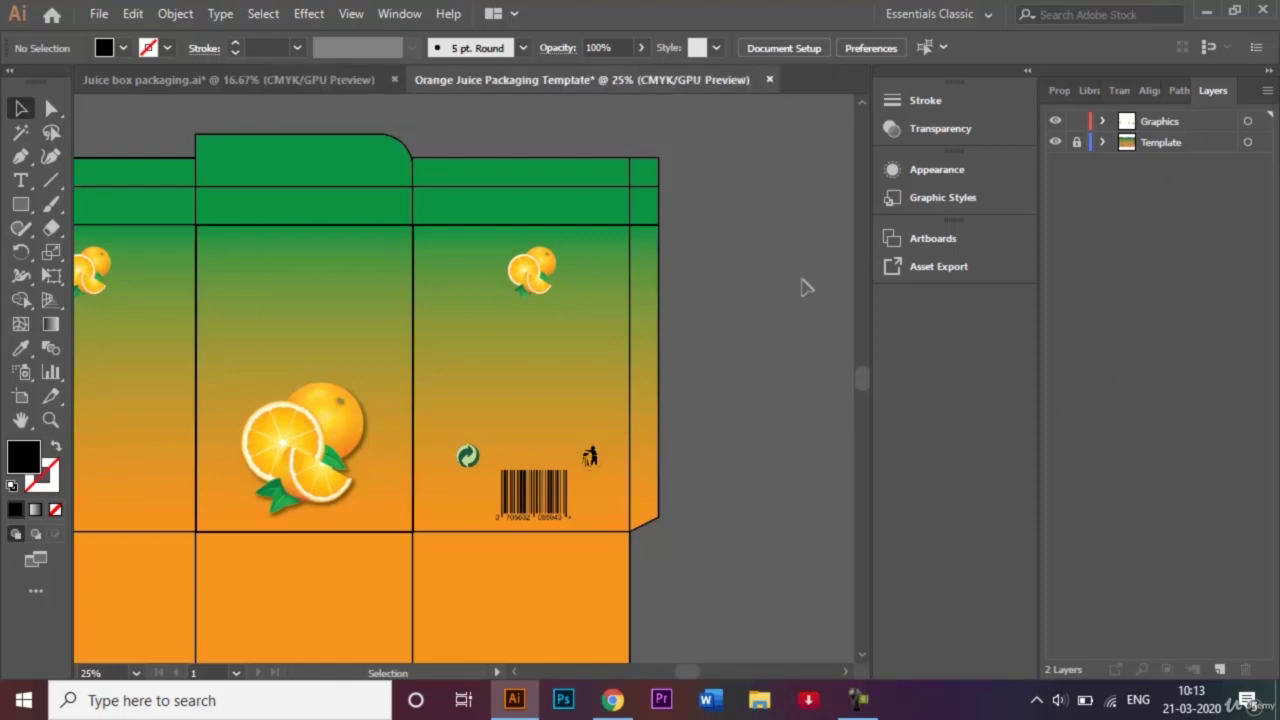
Open Nutritional value of orange juice - 100% organic.png from the Reference Images - Video Recording folder
key("a")
key("ctrl+o")
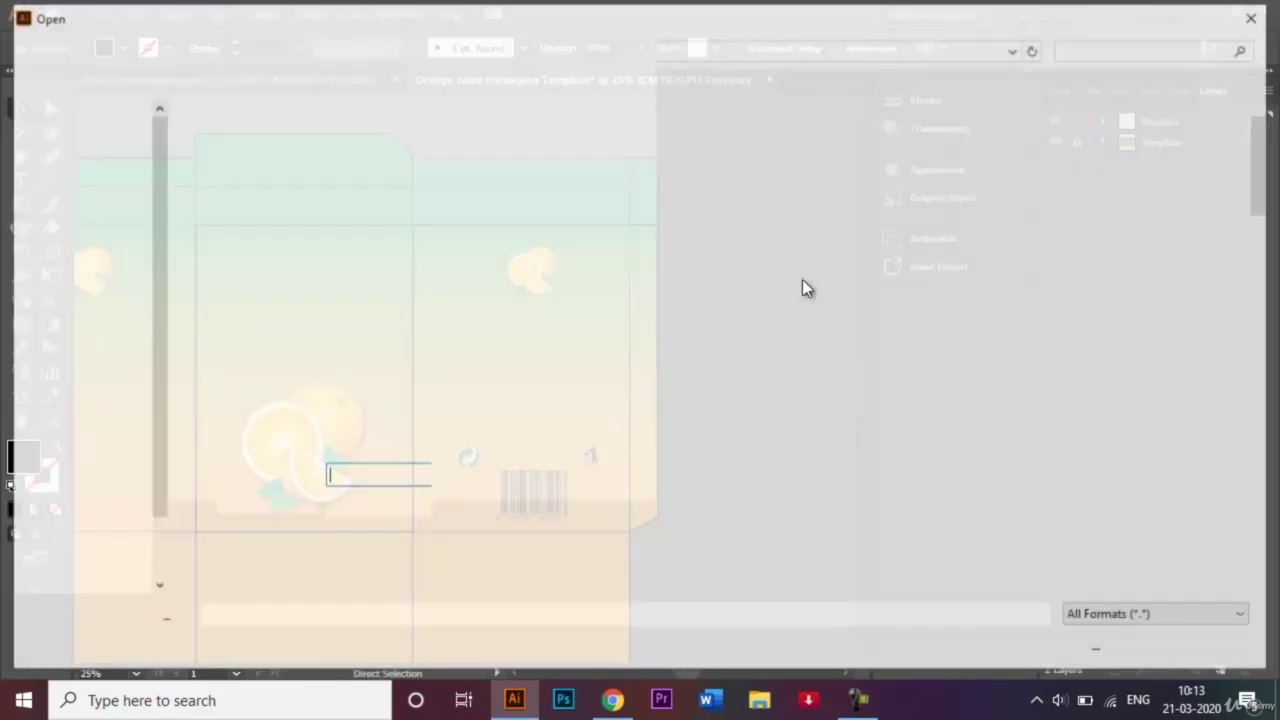
type("Nutr")
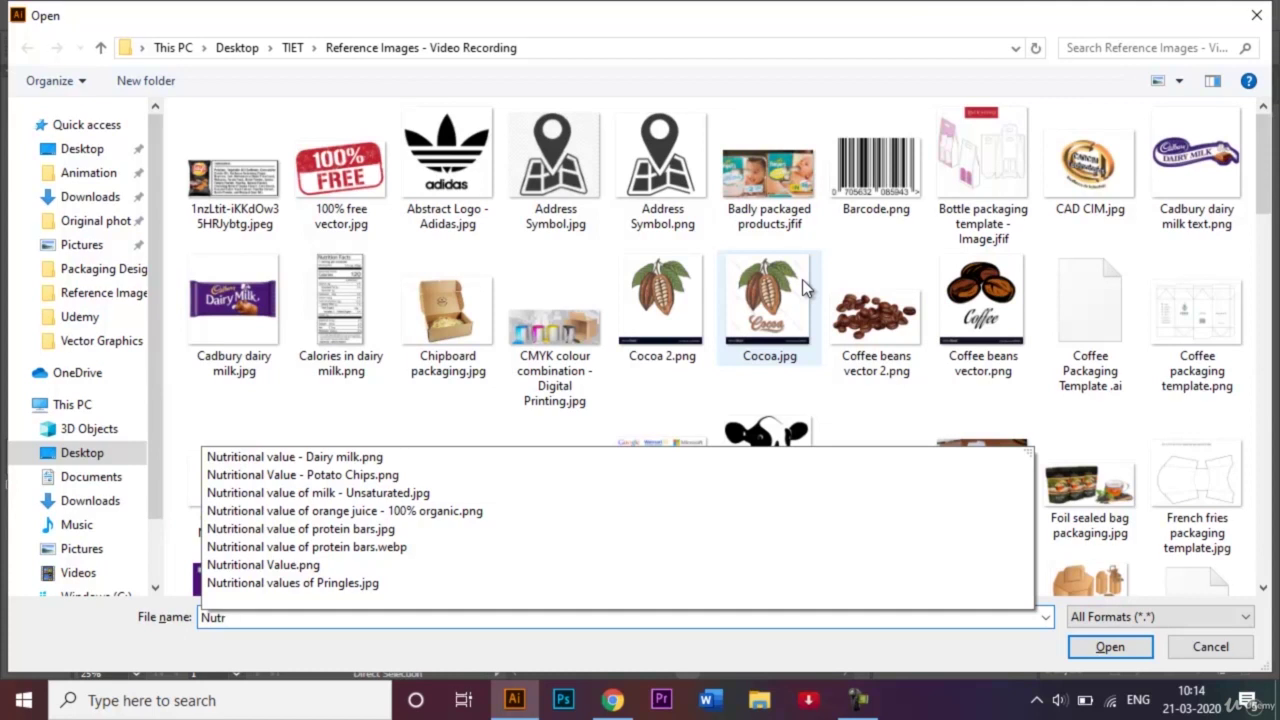
left_click(418, 512)
key("Return")
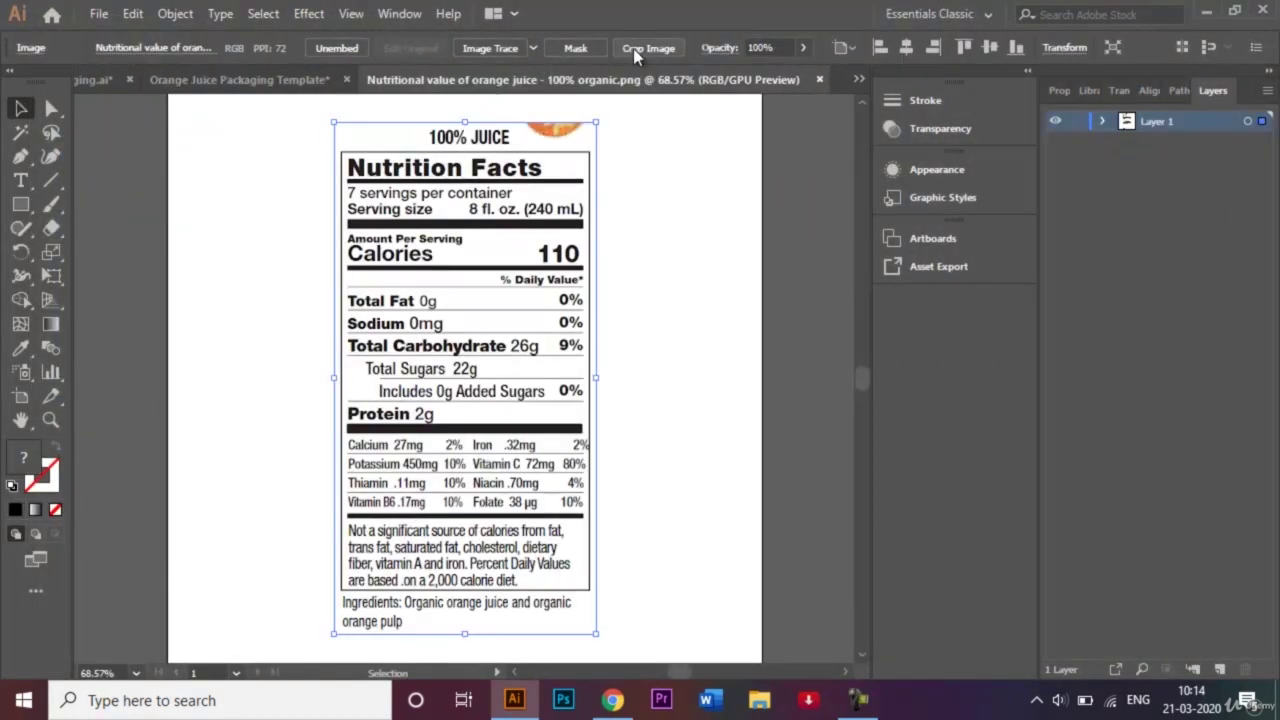
Crop the nutrition image's upper edge to just above the Nutrition Facts frame, removing the 100% JUICE heading
left_click(634, 48)
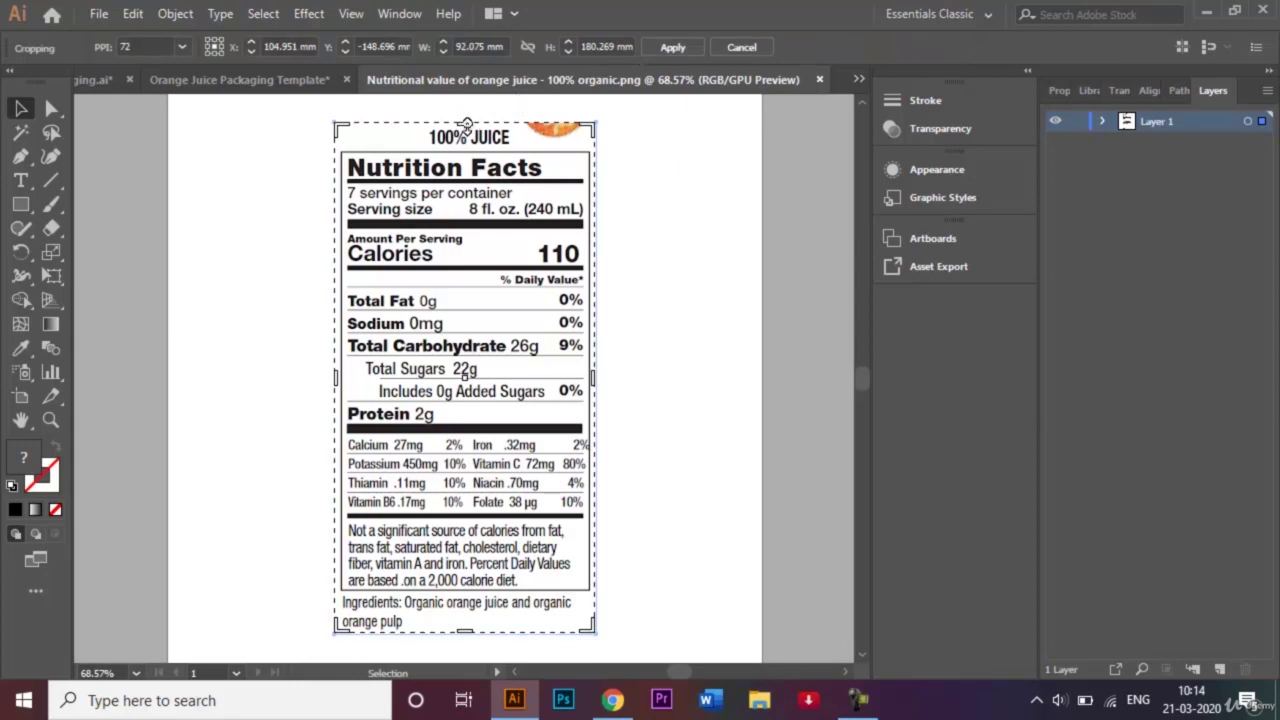
left_click_drag(466, 123, 475, 149)
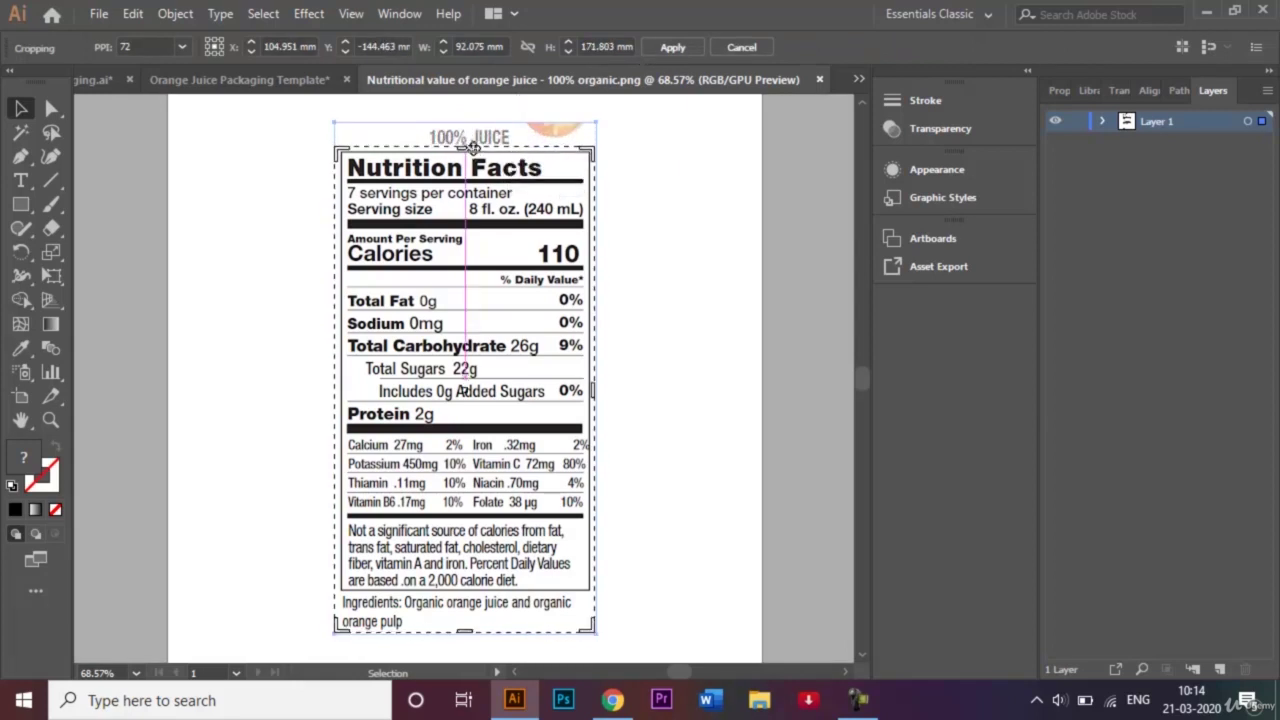
left_click(670, 48)
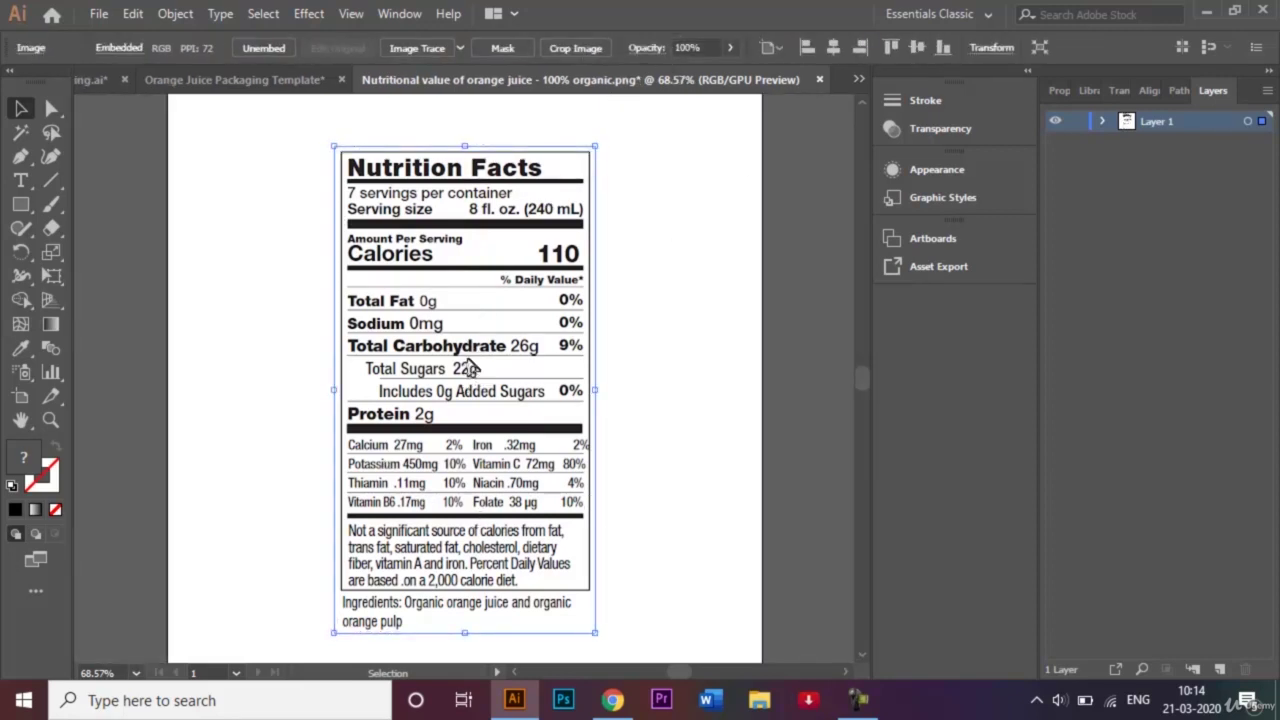
Bring the cropped nutrition label into the template's second panel and enlarge it proportionally to about 1.4 times its size below the orange image
left_click_drag(470, 368, 306, 94)
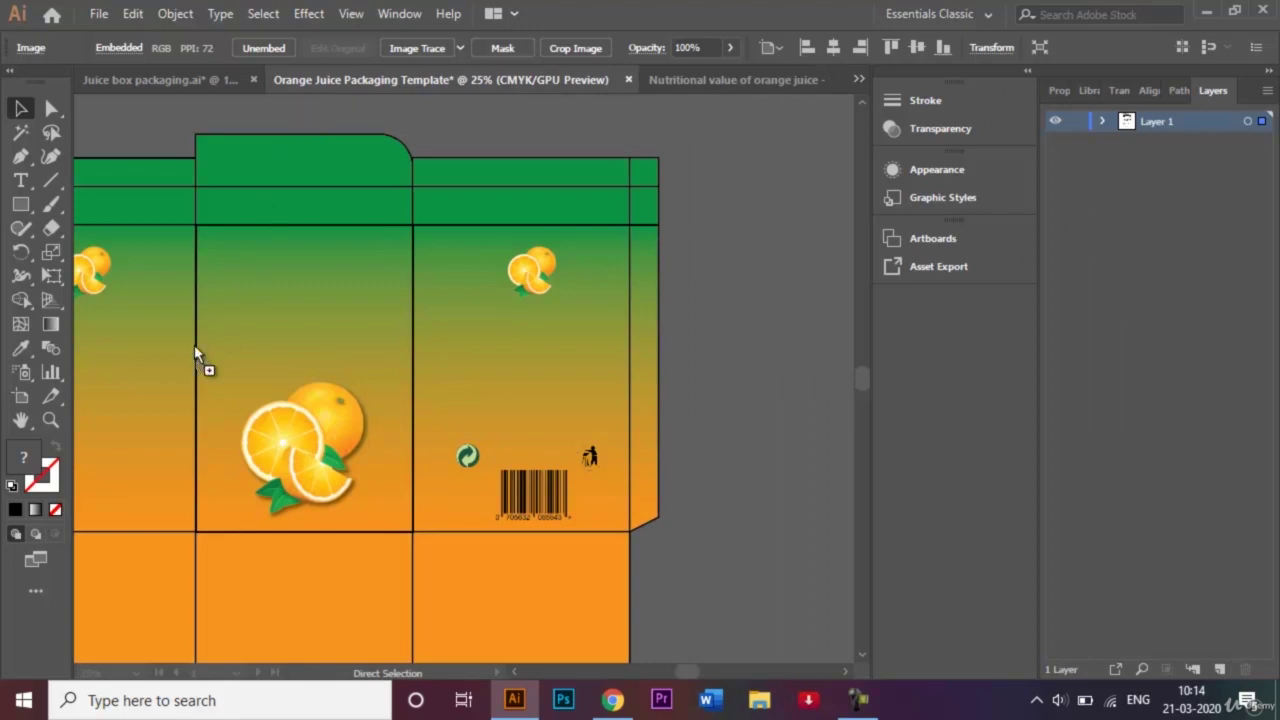
left_click_drag(194, 344, 166, 382)
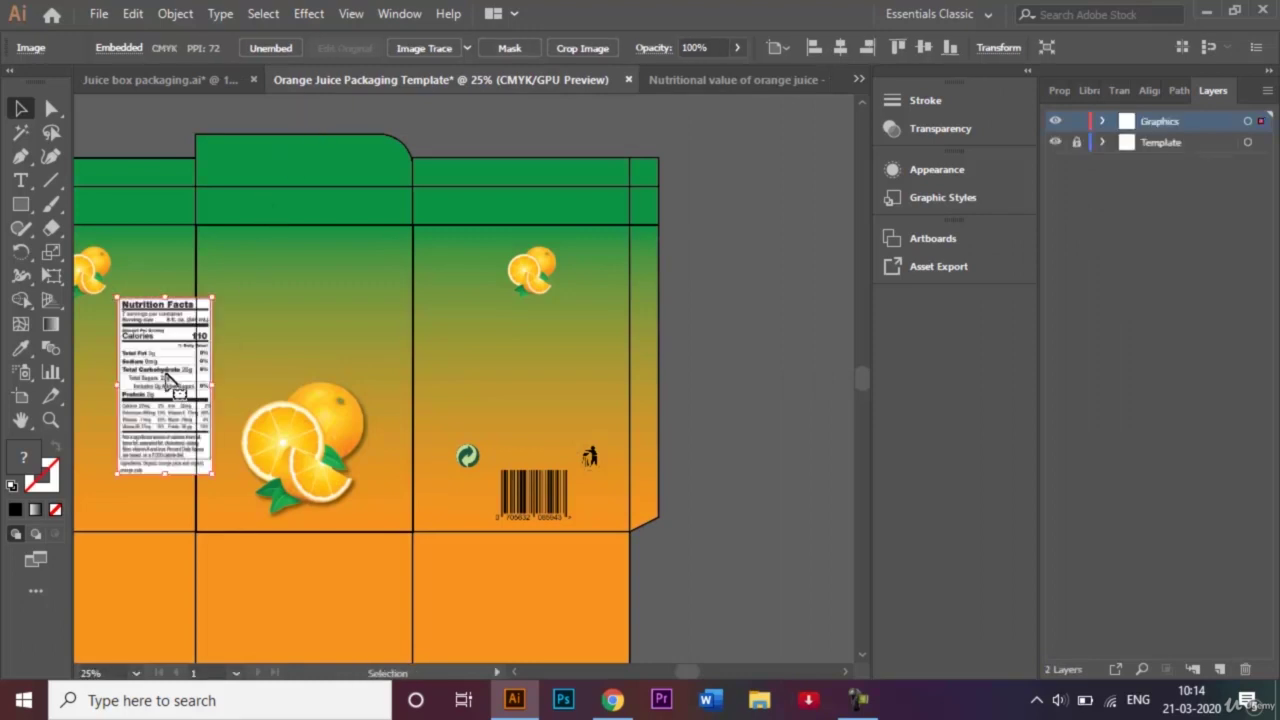
left_click(513, 672)
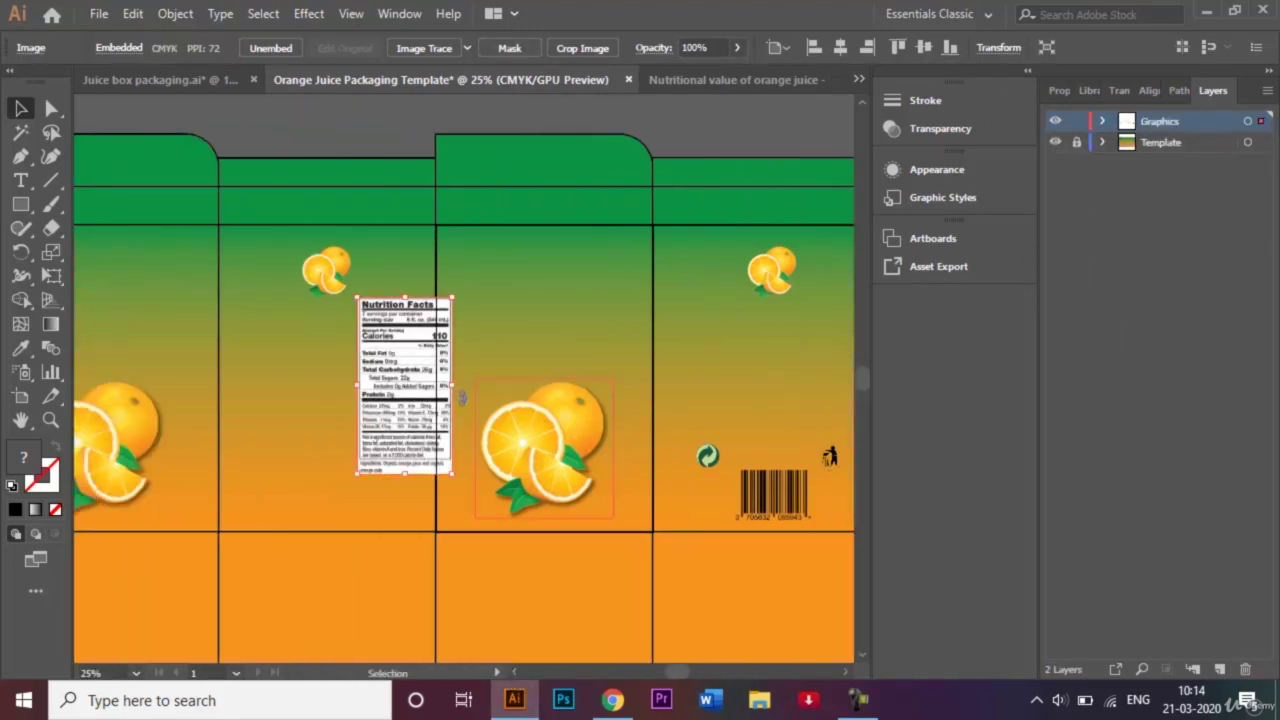
left_click_drag(406, 379, 325, 419)
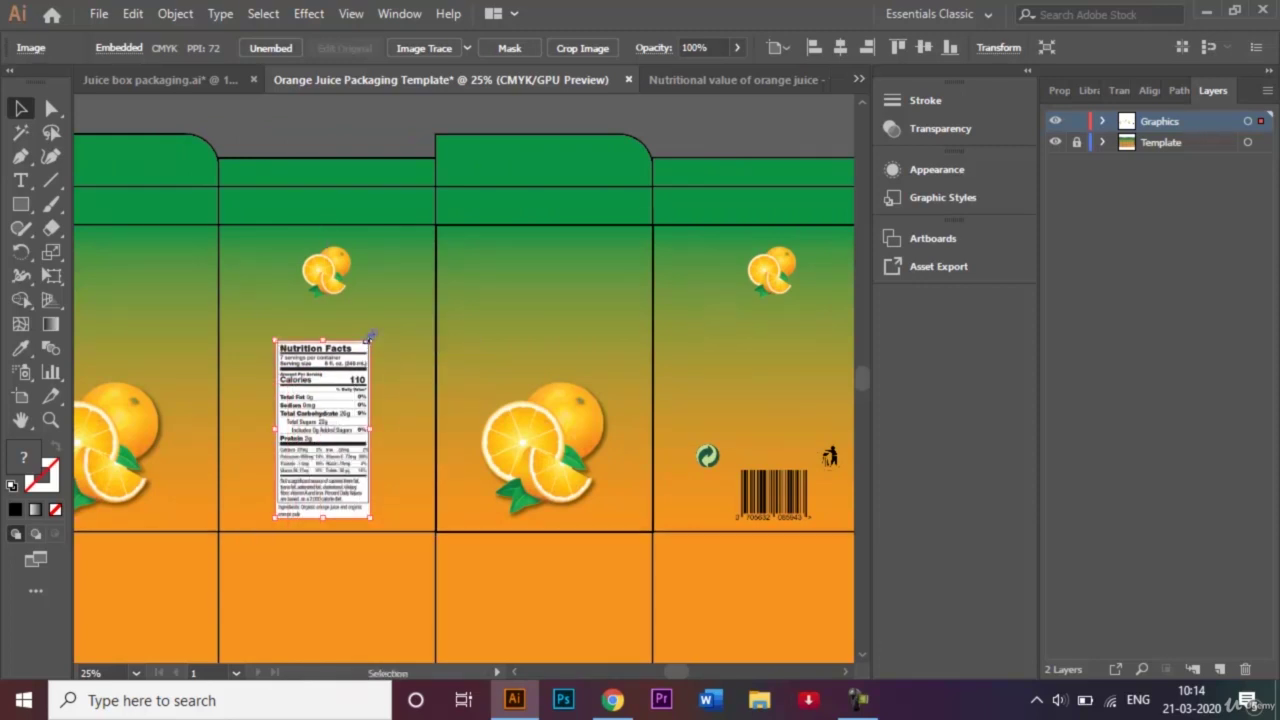
left_click_drag(369, 338, 410, 314)
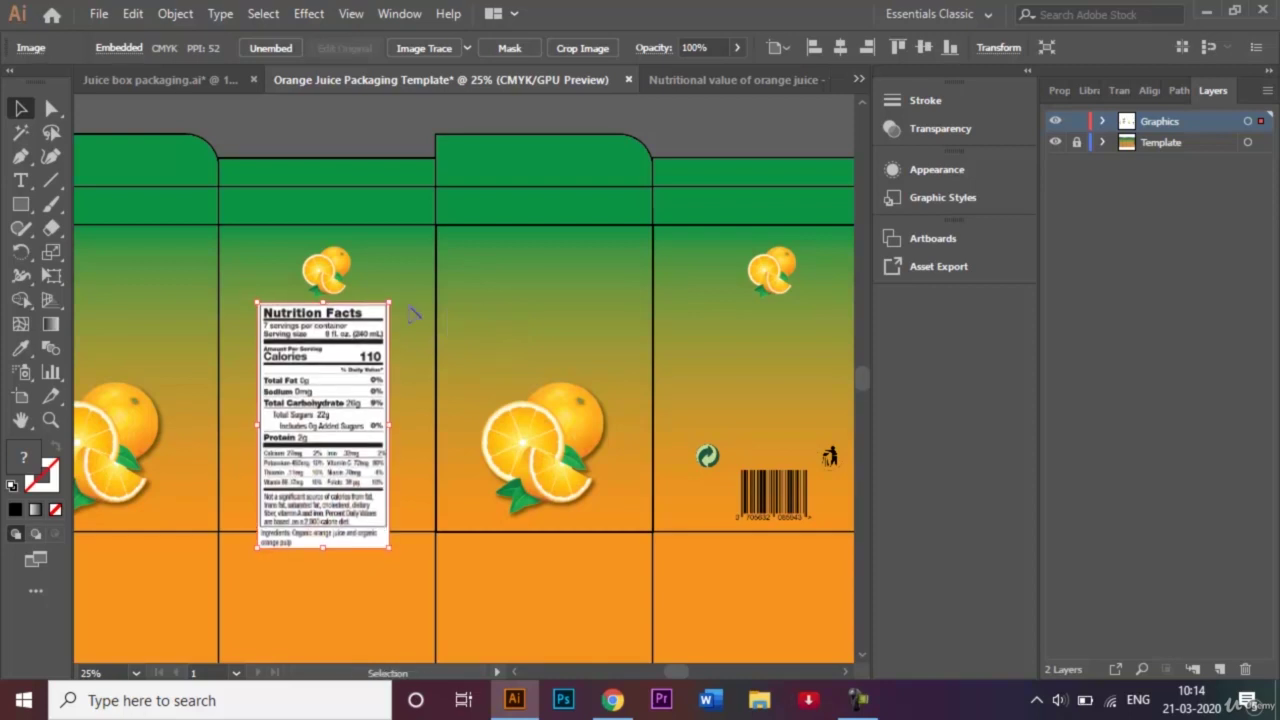
Move the second panel's small orange image up onto the flap above and raise the nutrition label so it sits inside the panel
scroll(370, 295, "down", 5)
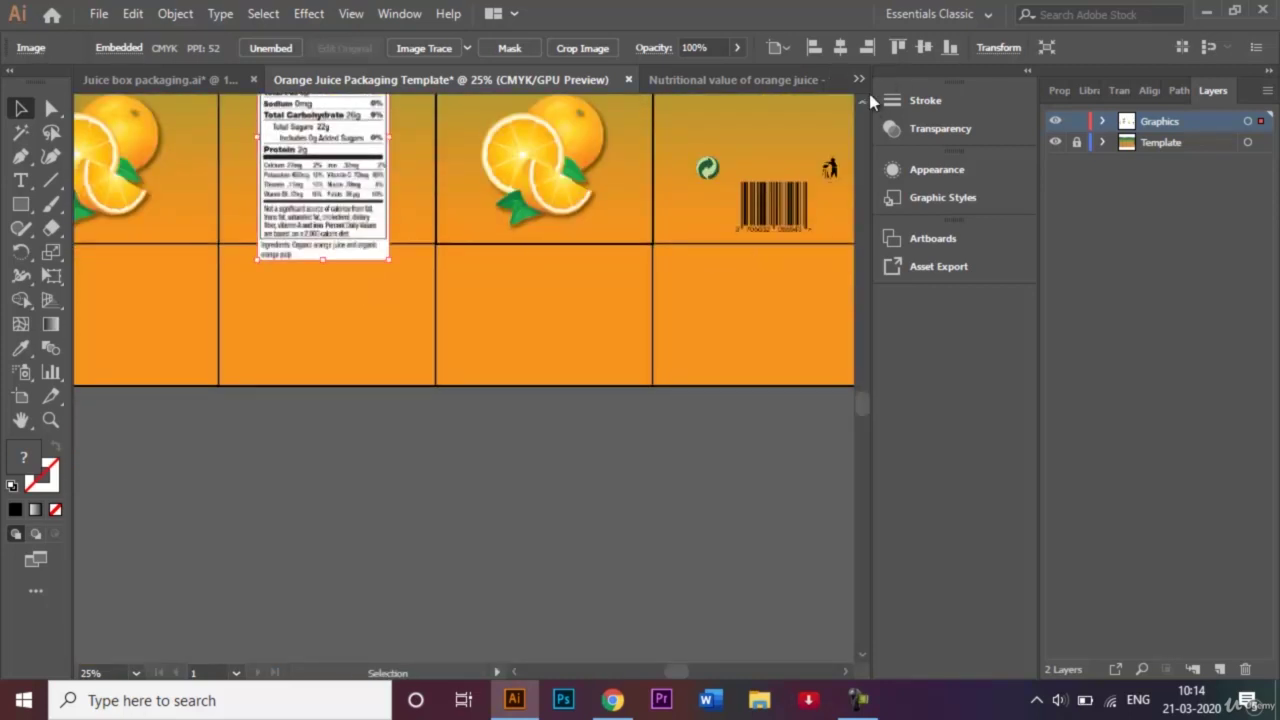
left_click(864, 104)
left_click(864, 104)
left_click(864, 104)
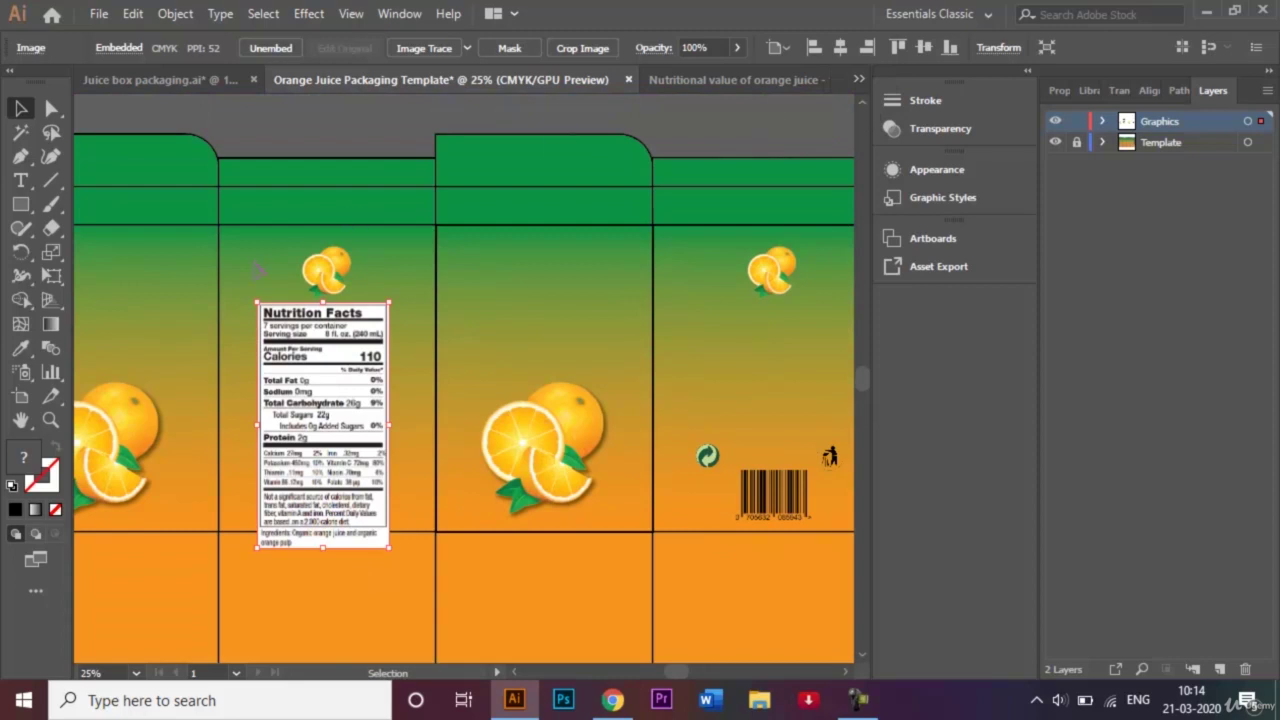
left_click_drag(333, 278, 333, 205)
left_click_drag(337, 452, 352, 371)
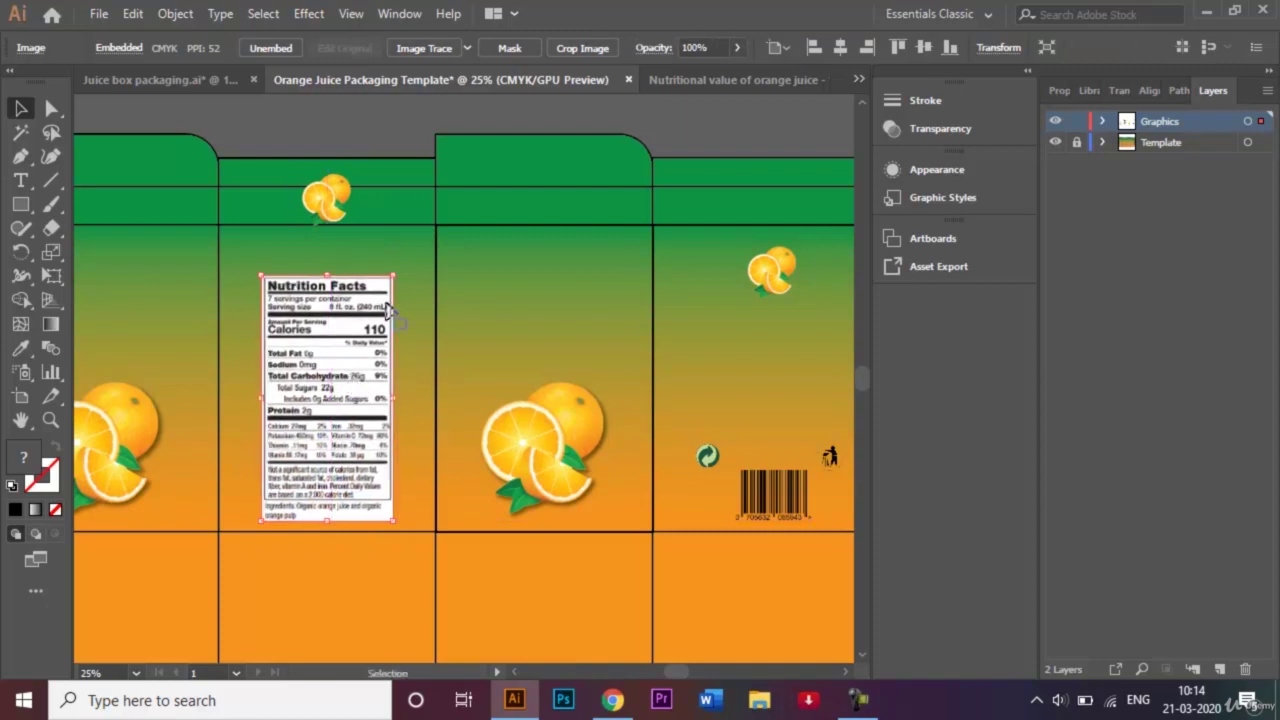
Shrink the second flap's small orange image proportionally to about 60% and place it inside the panel above the nutrition label
left_click(336, 203)
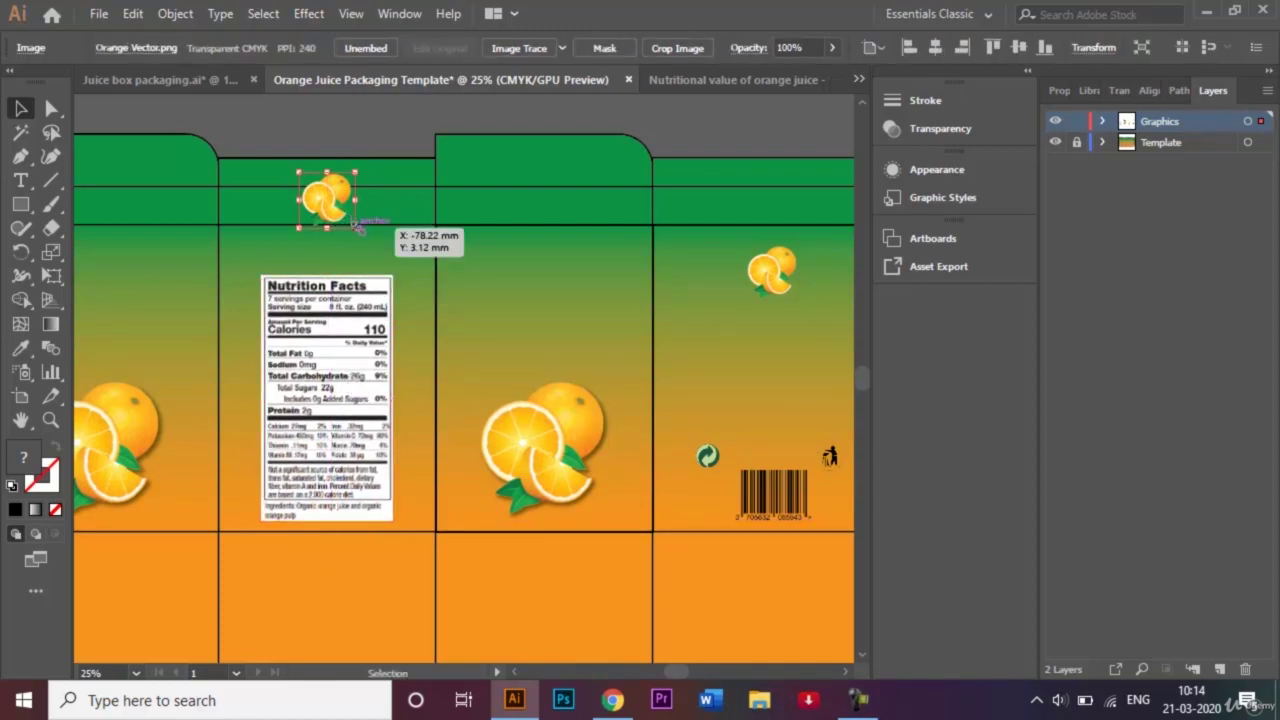
left_click_drag(355, 228, 335, 250)
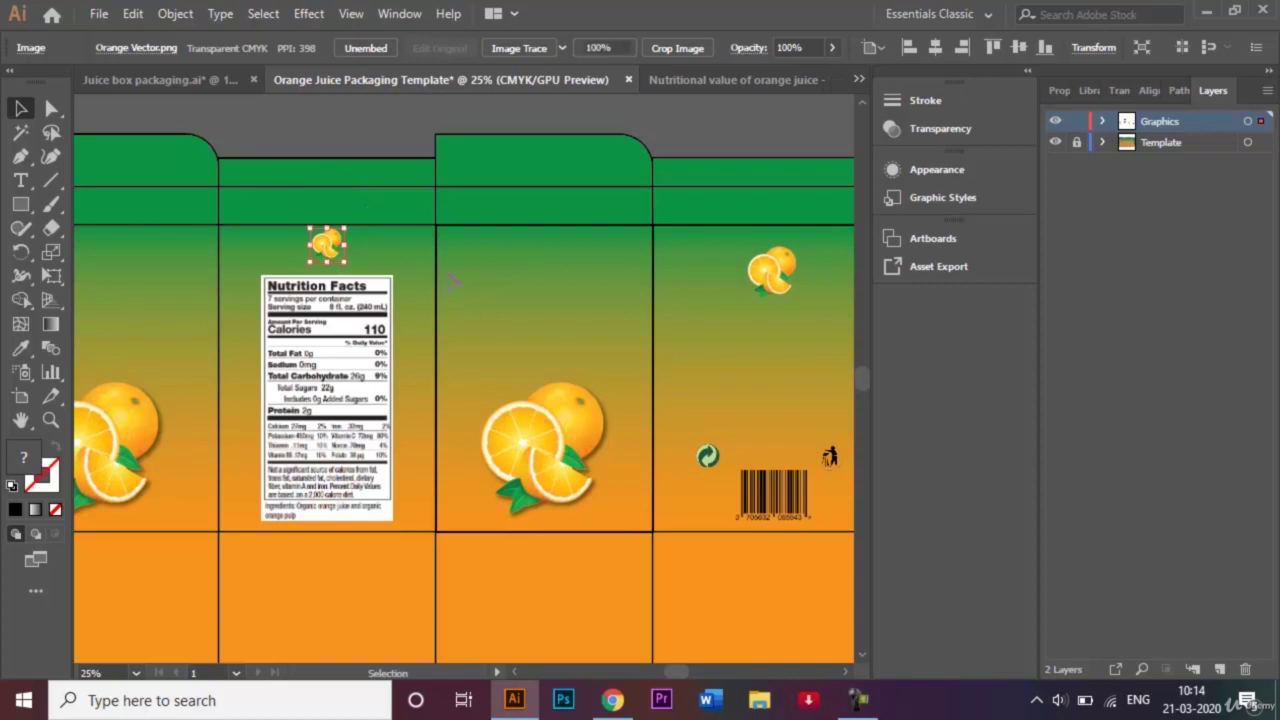
left_click(452, 282)
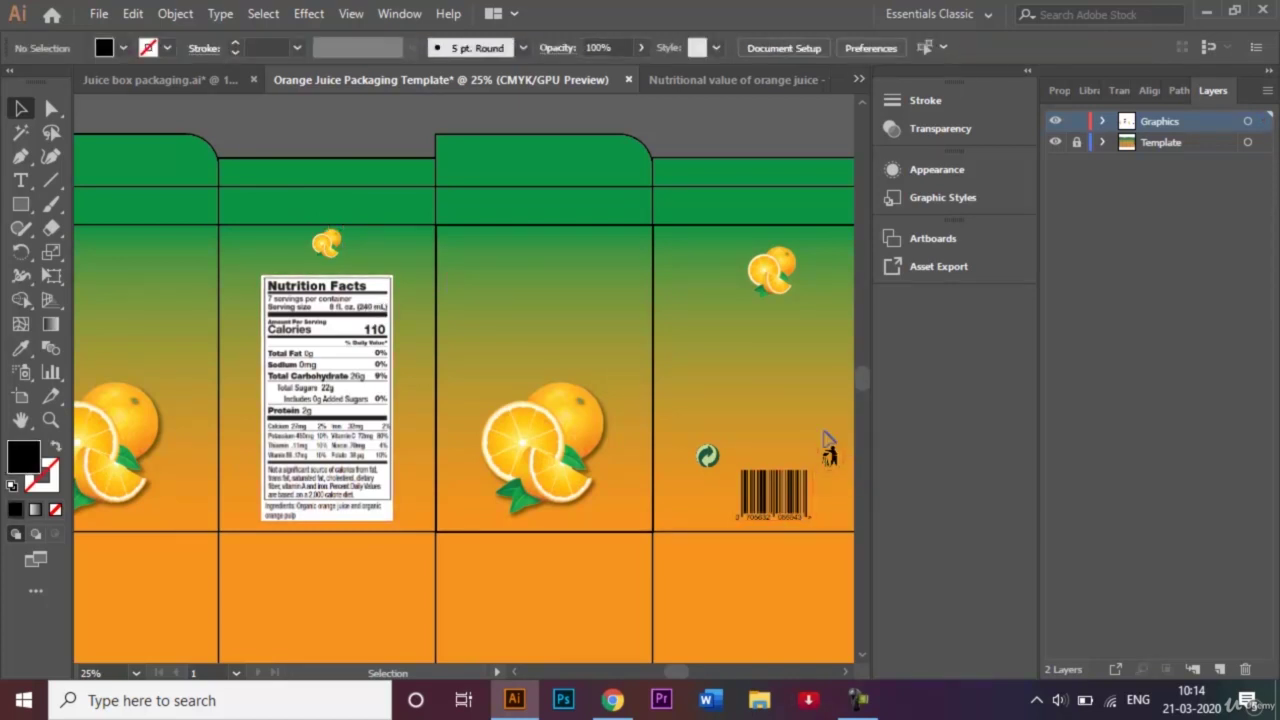
Set the nutrition label's blending mode to Multiply while the Template layer is unlocked, and lock that layer again
left_click(342, 453)
left_click(1055, 142)
left_click(1077, 142)
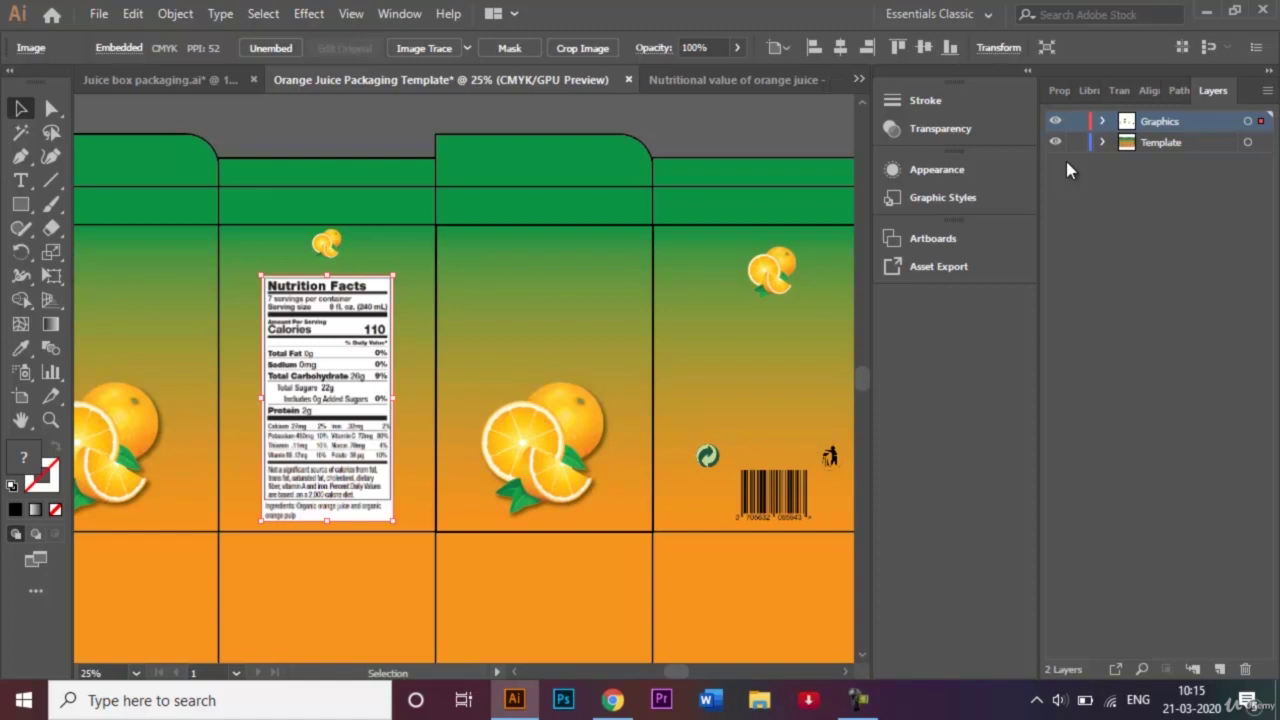
left_click(932, 130)
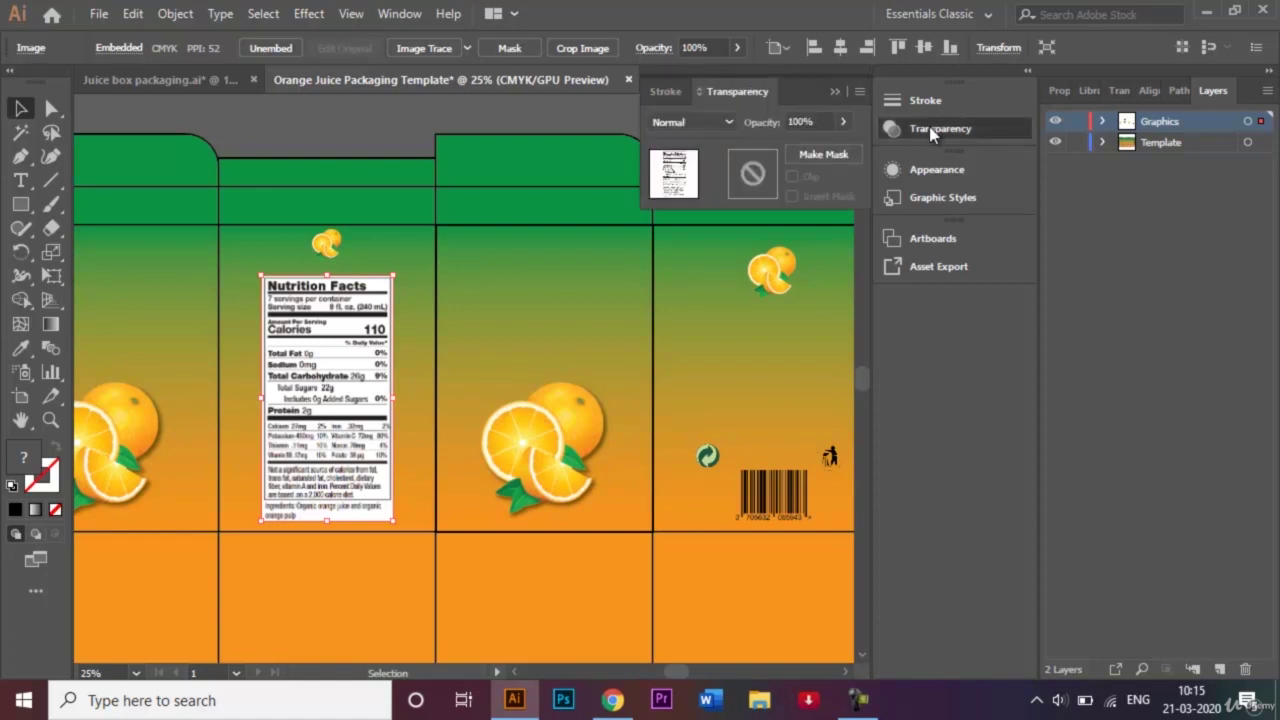
left_click(730, 122)
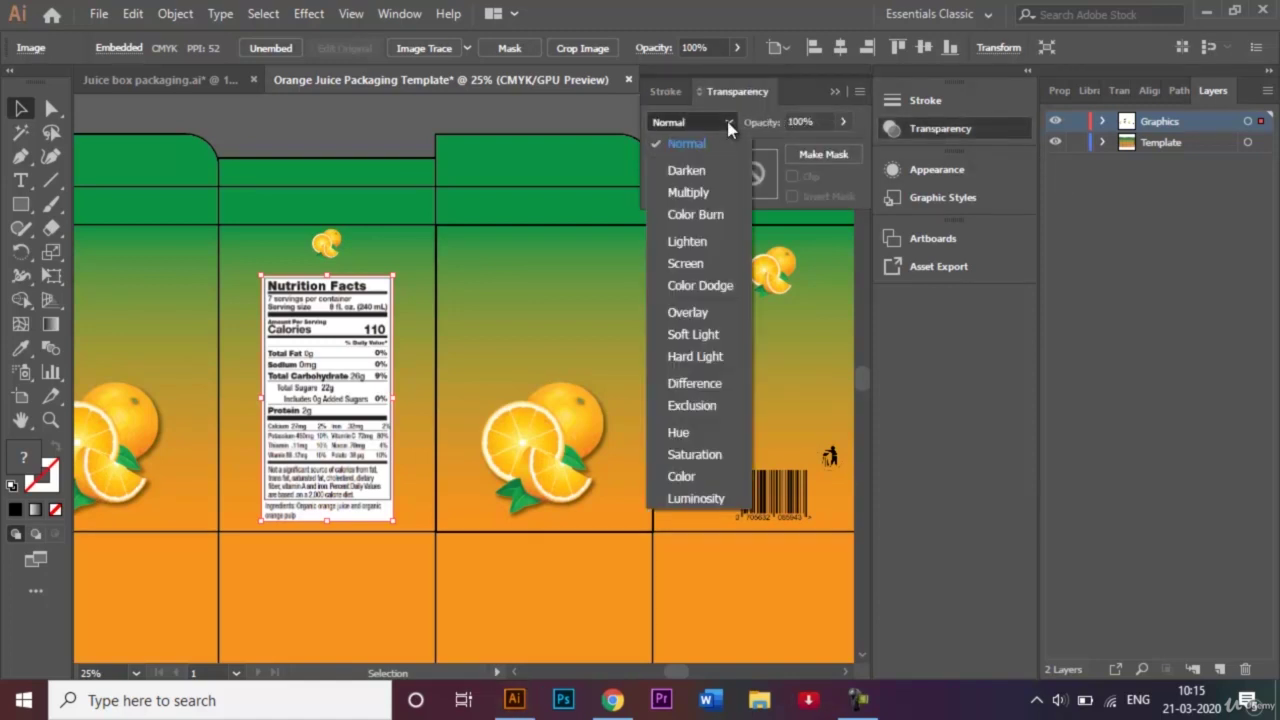
left_click(688, 192)
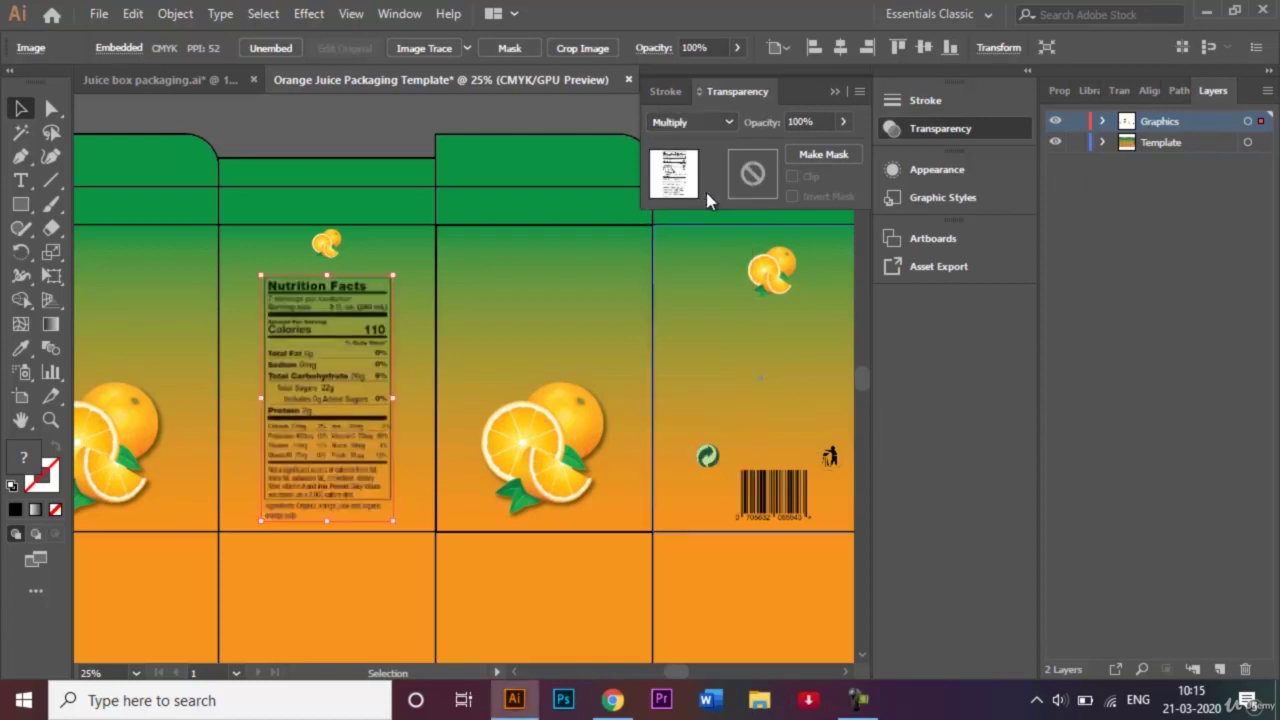
left_click(835, 91)
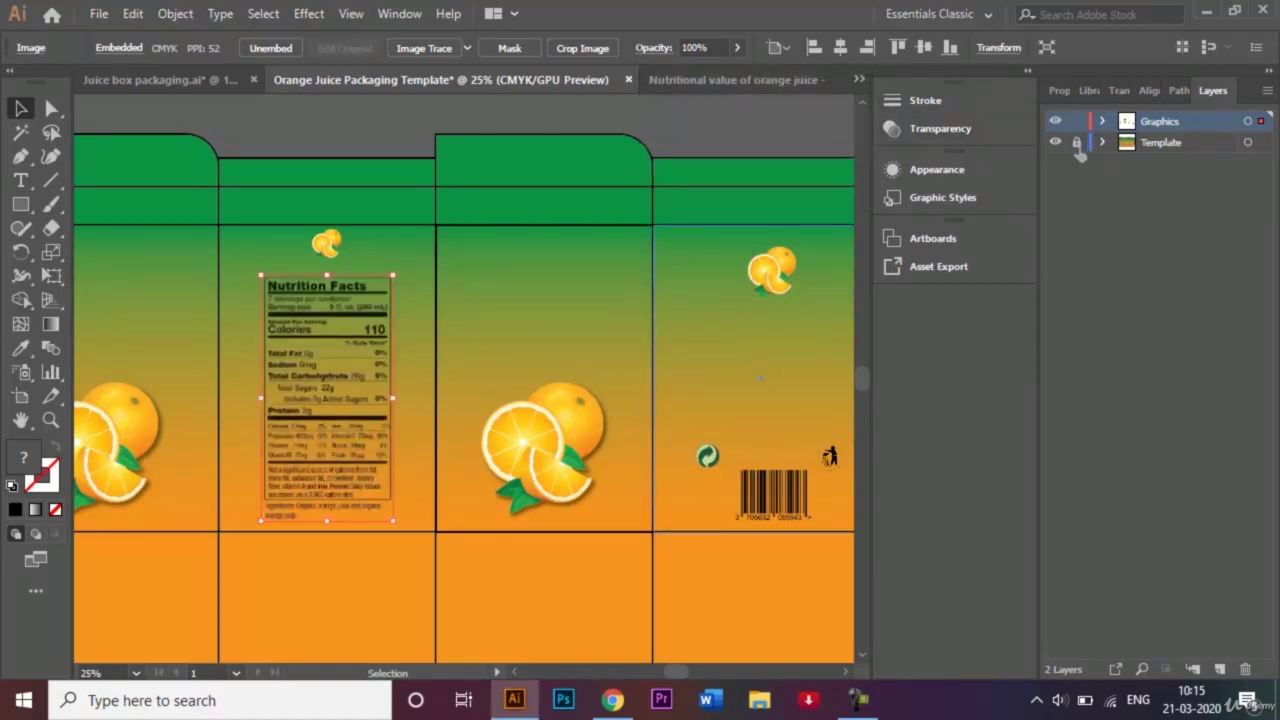
left_click(1116, 274)
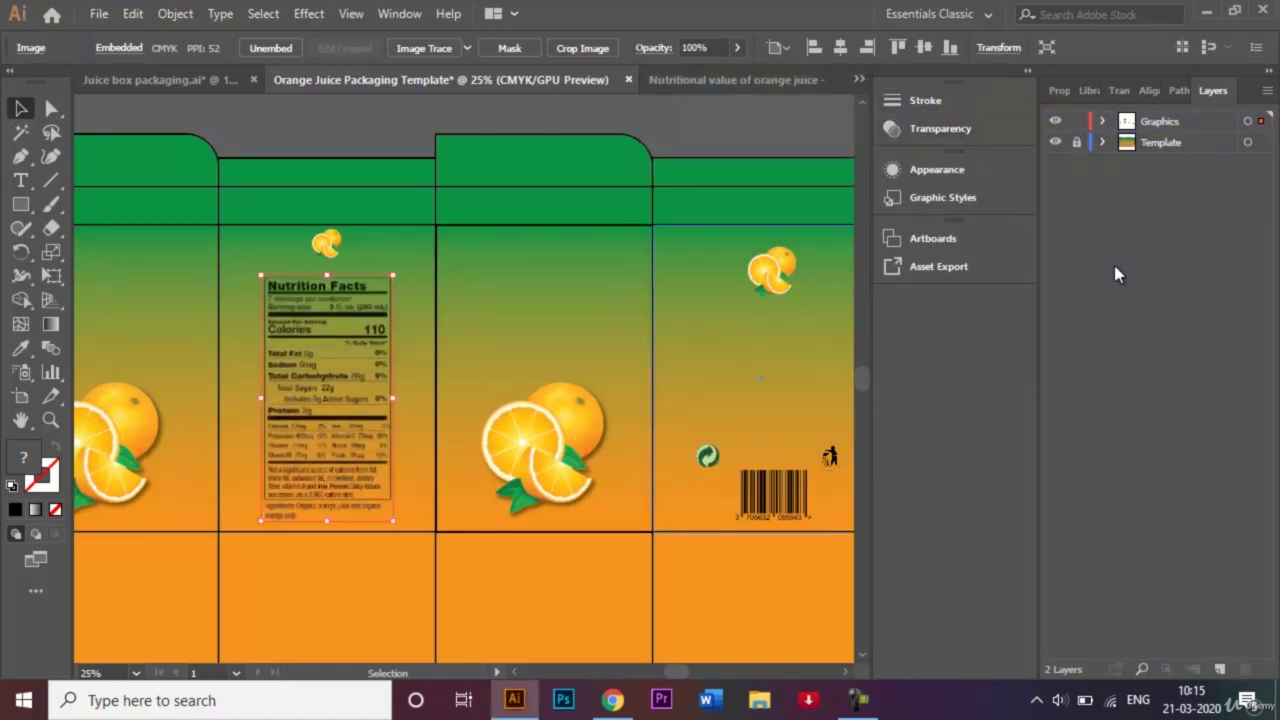
left_click(785, 128)
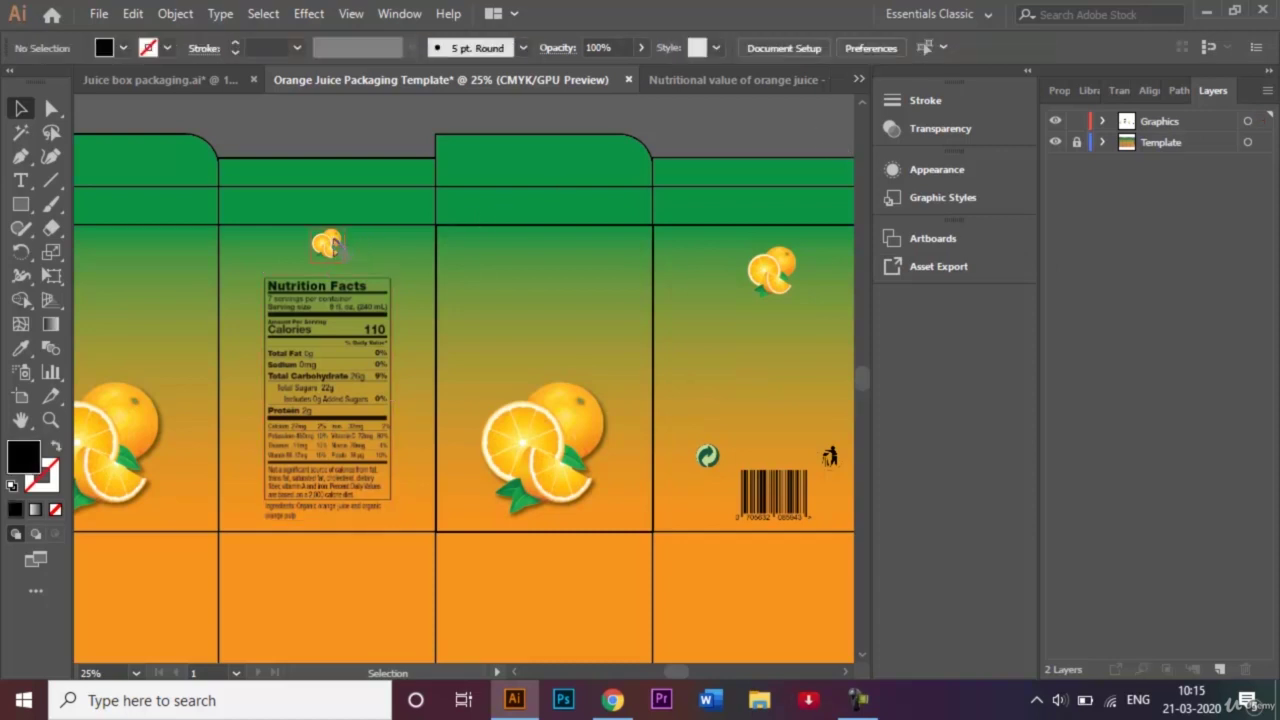
Move the second panel's small orange image slightly down so it sits just above the Nutrition Facts heading
left_click_drag(330, 247, 330, 259)
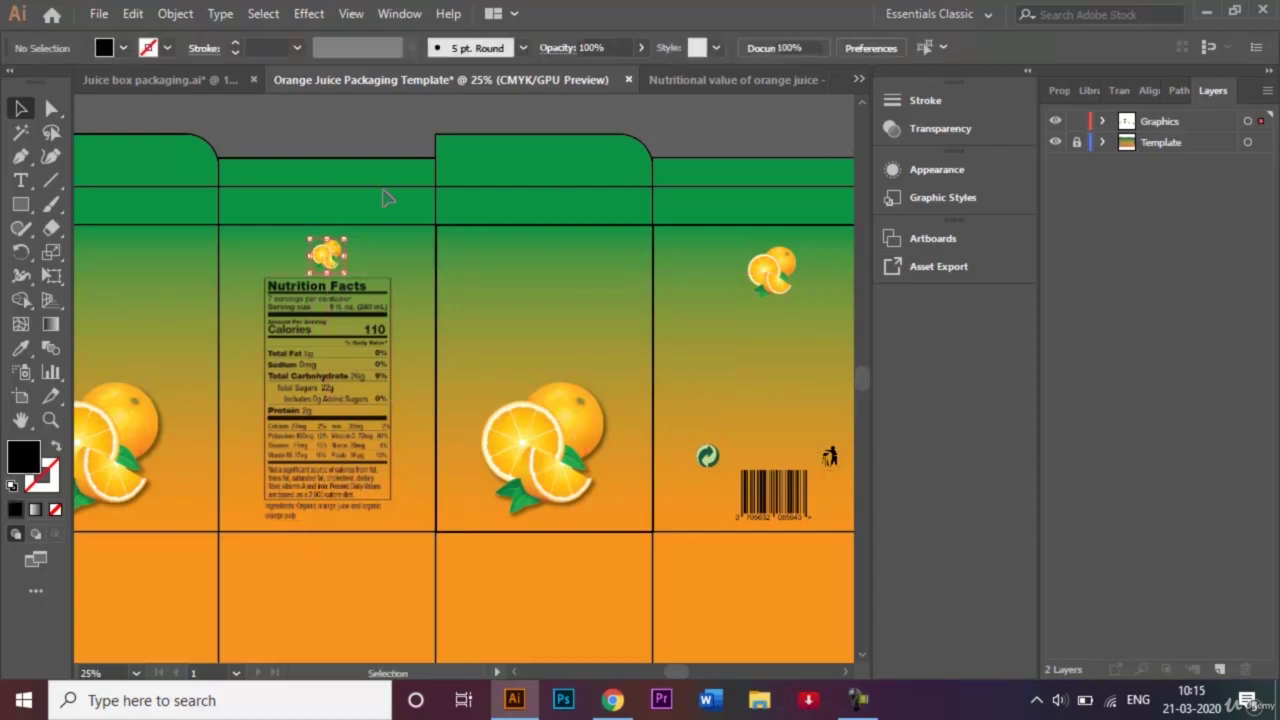
left_click(340, 145)
key("ctrl+minus")
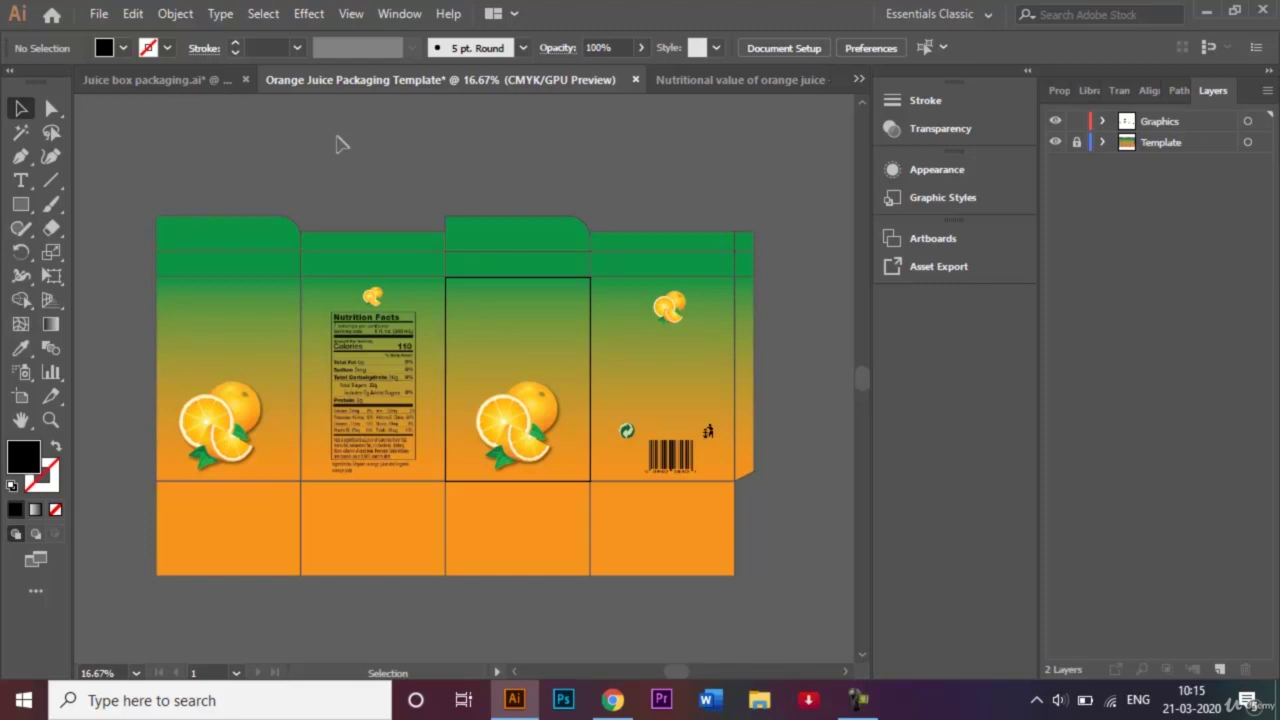
Close the Nutritional value of orange juice - 100% organic.png document without saving its changes
left_click(821, 80)
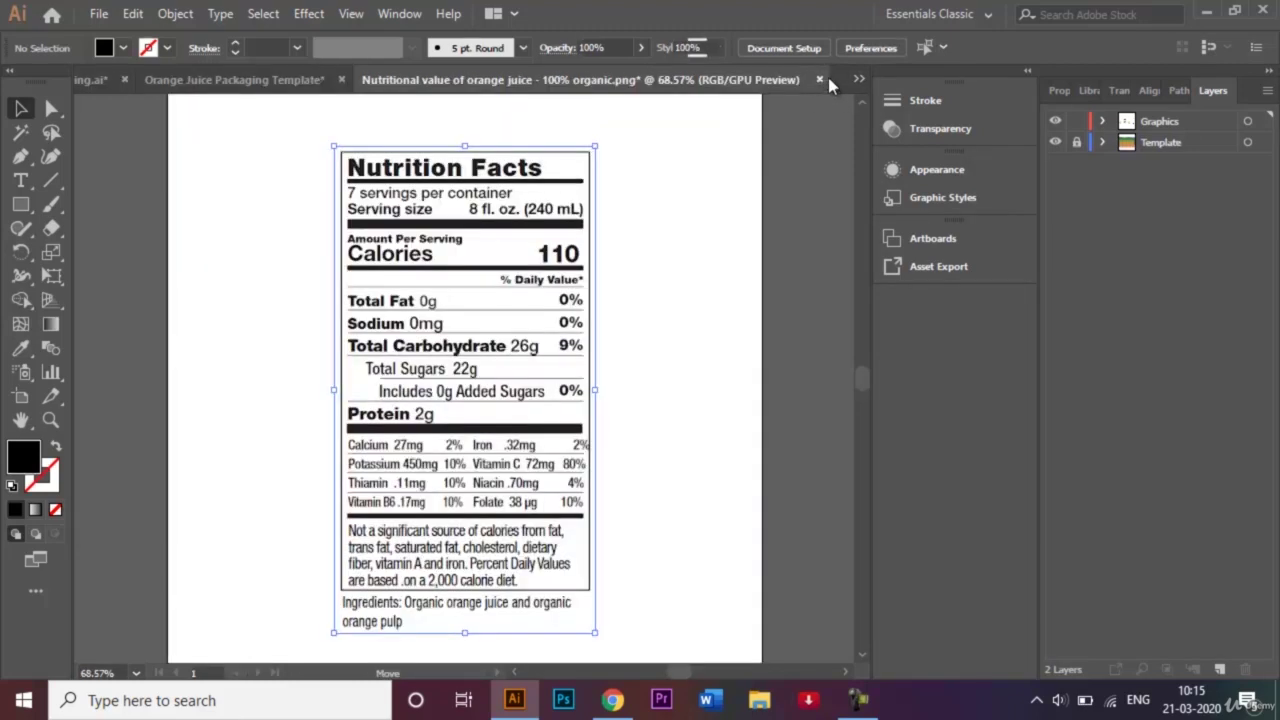
left_click(819, 79)
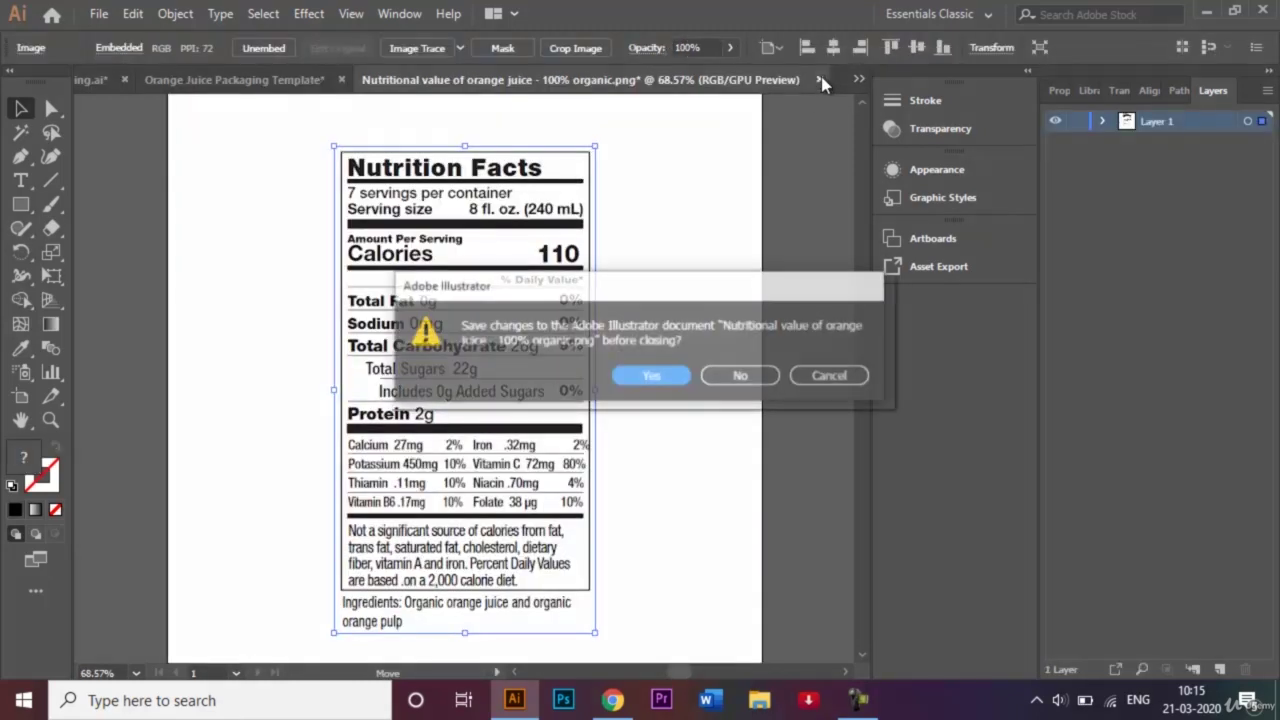
left_click(757, 371)
Following the Juice box packaging.ai layout, shift the barcode slightly left and line up the green dot and dustbin icons on either side of it
left_click(280, 80)
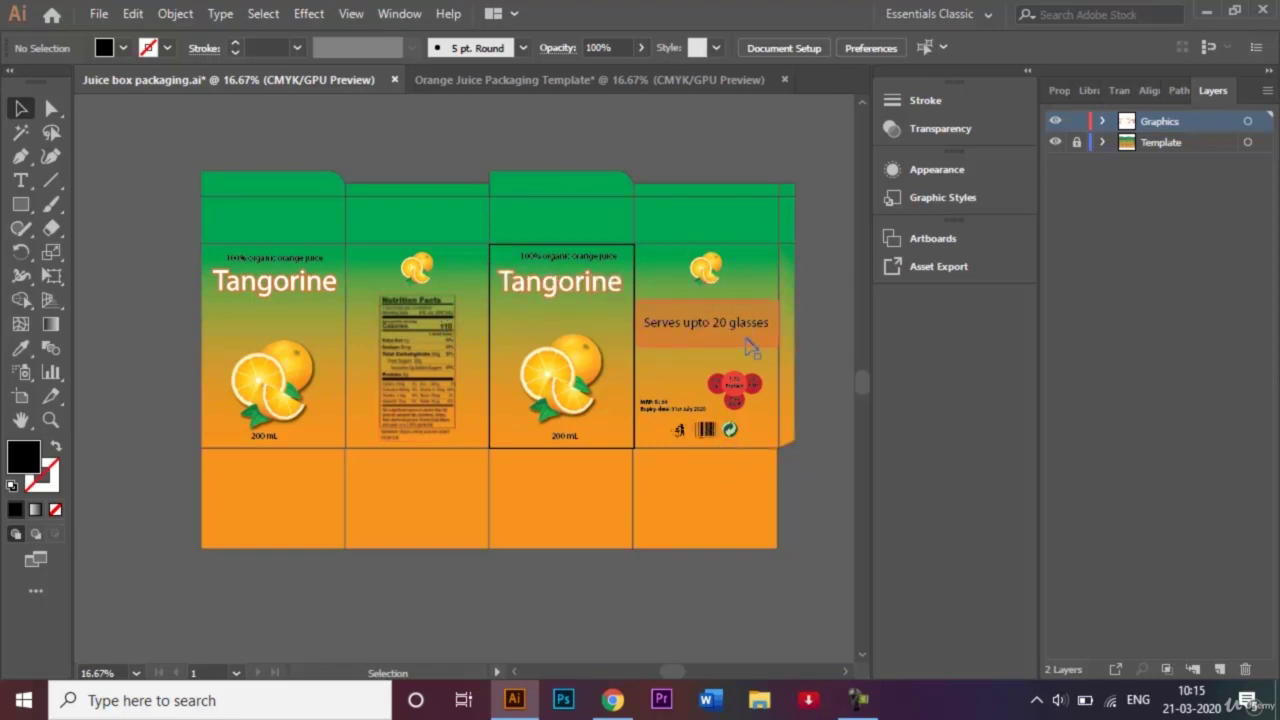
left_click(593, 79)
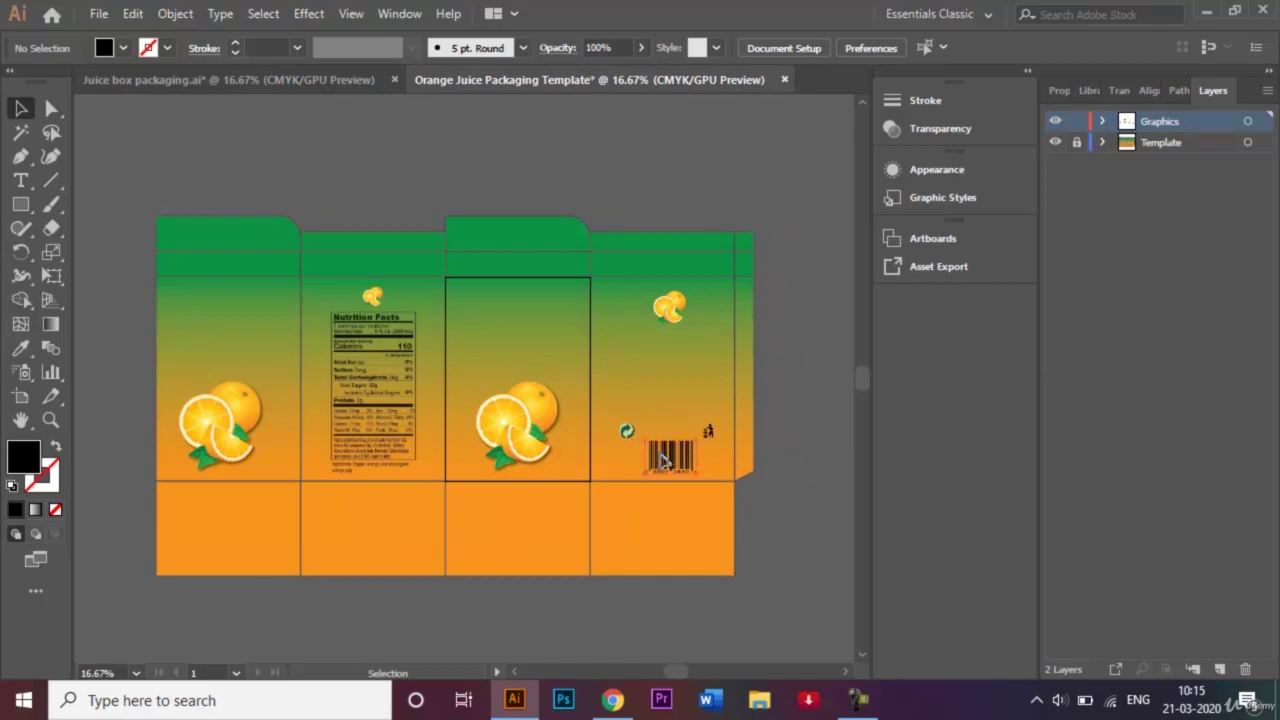
left_click_drag(665, 457, 655, 457)
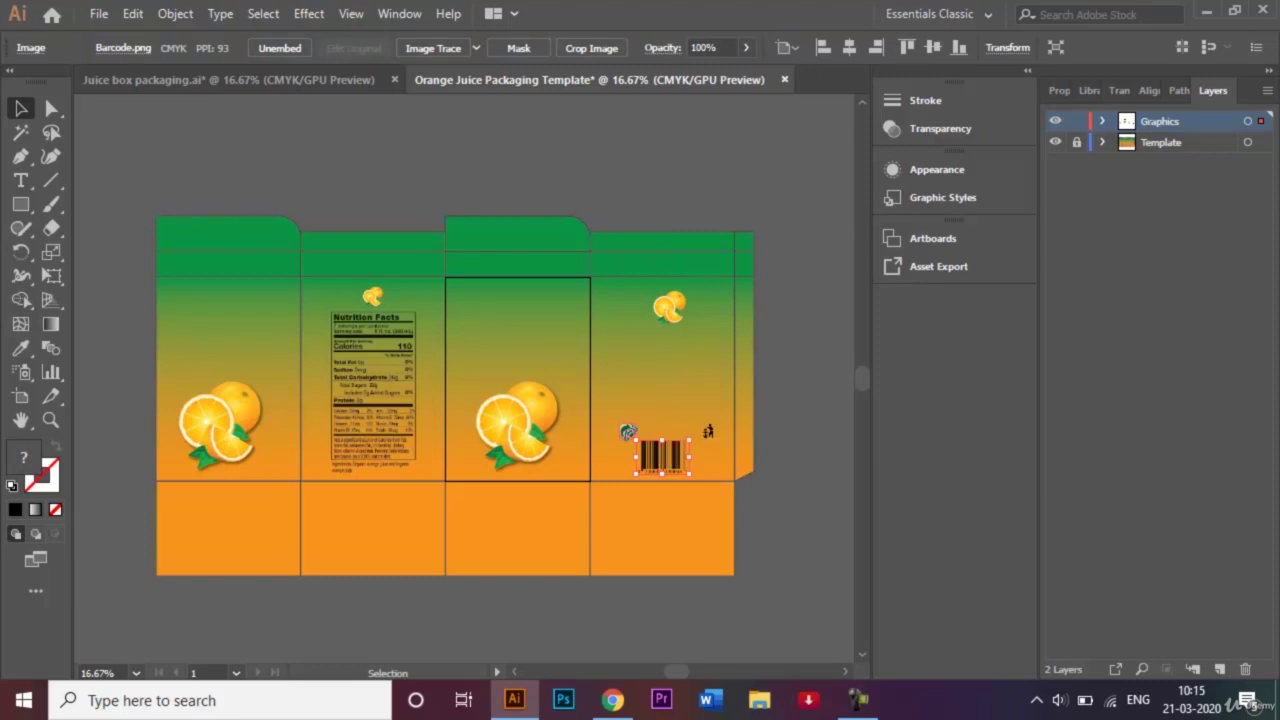
key("ctrl+equal")
key("ctrl+equal")
key("ctrl+equal")
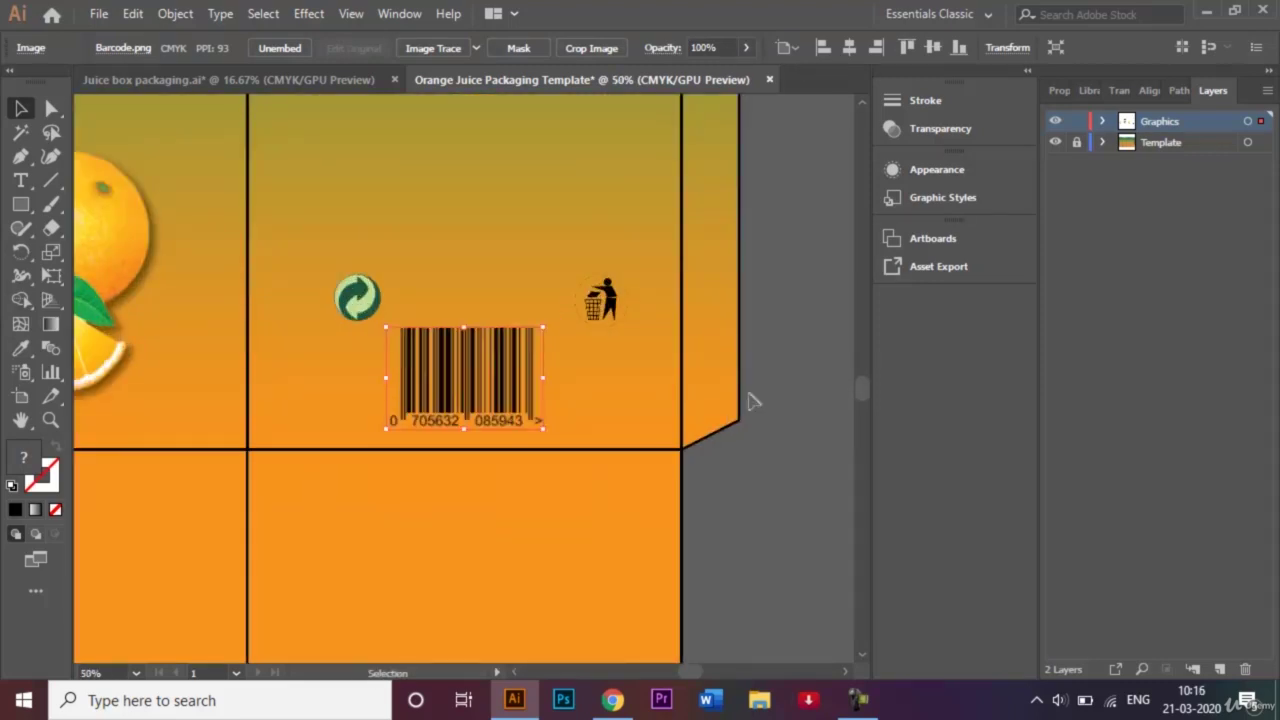
left_click_drag(607, 305, 607, 383)
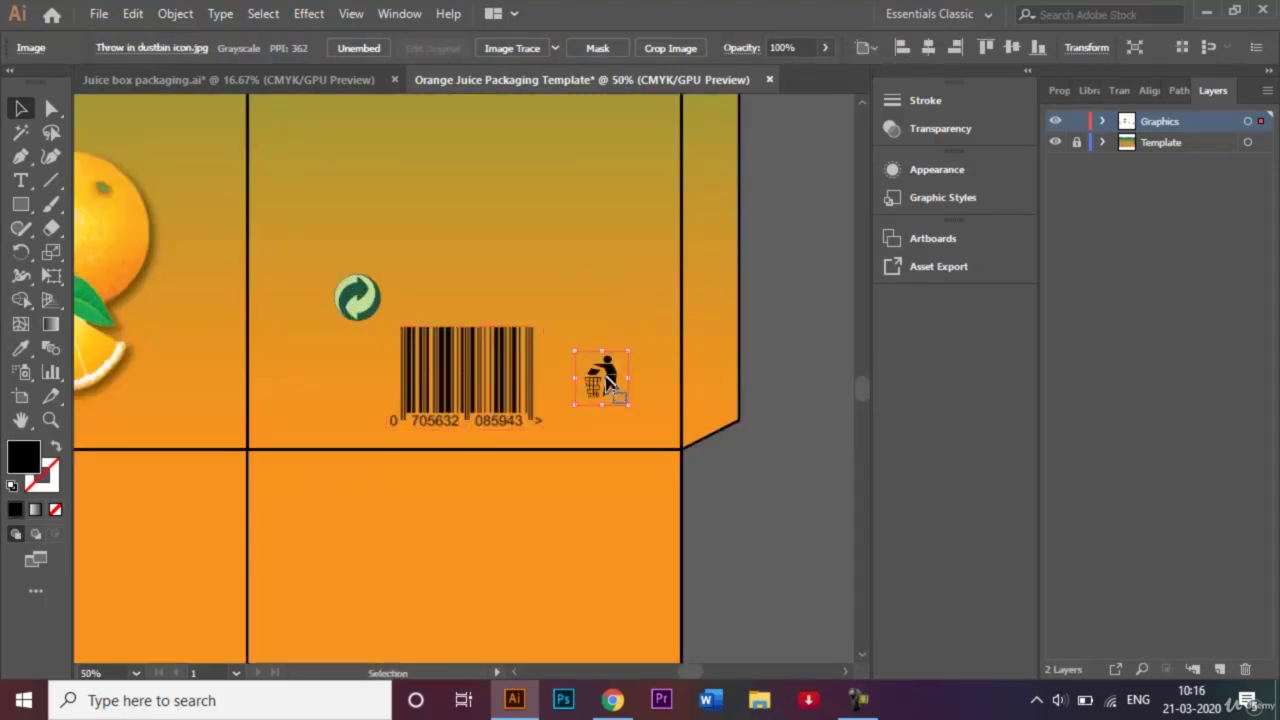
left_click_drag(350, 308, 343, 388)
left_click(800, 380)
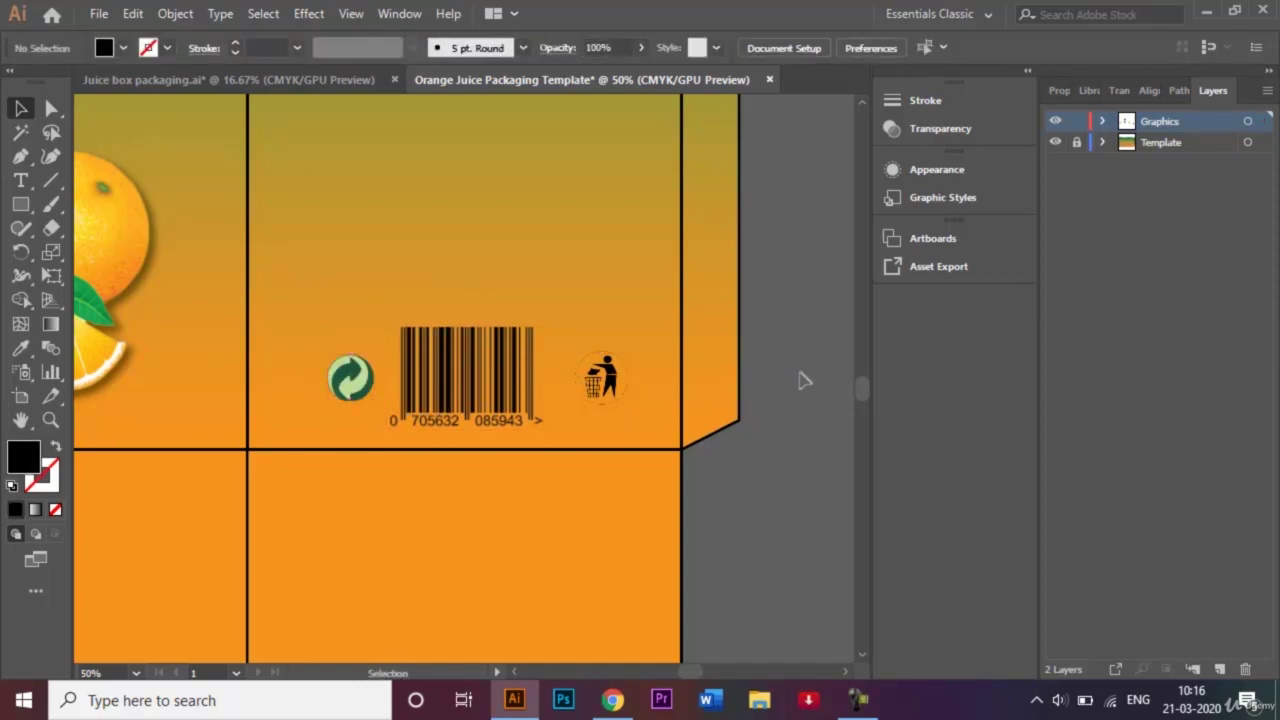
Draw a light orange rectangle without stroke across the fourth panel's full width, just below its small orange image
key("ctrl+minus")
key("ctrl+minus")
key("ctrl+minus")
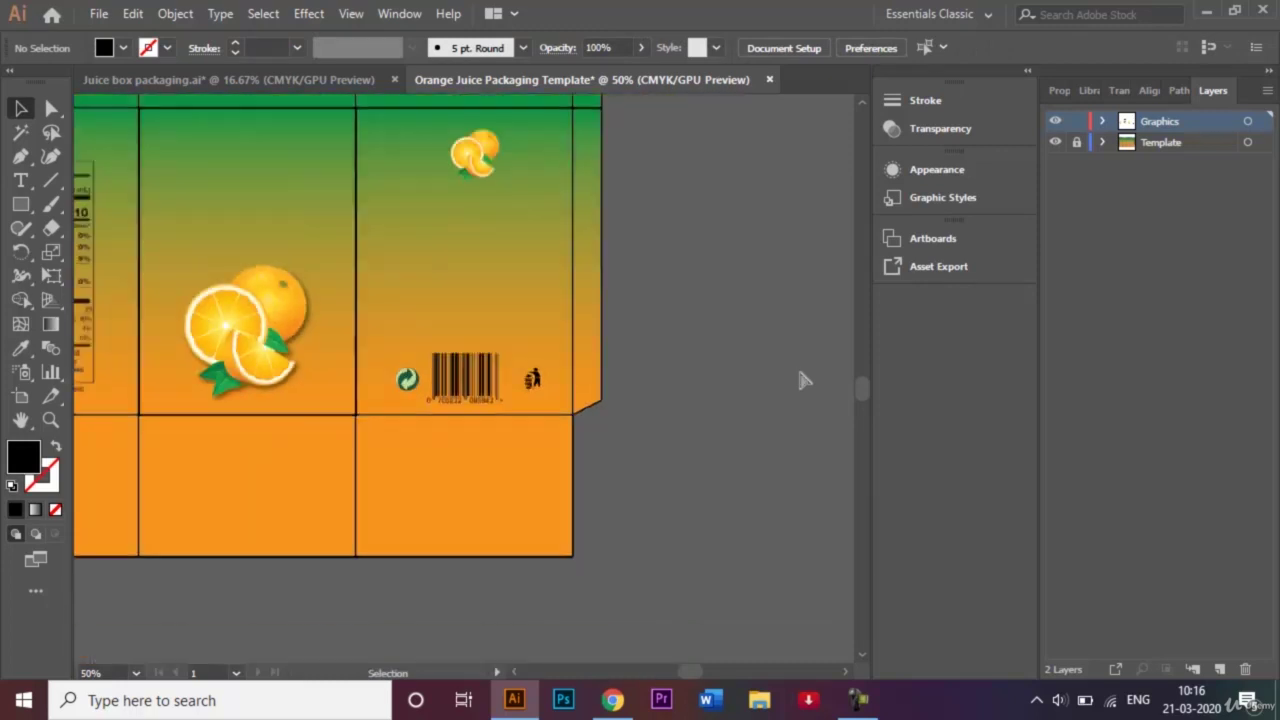
left_click(21, 204)
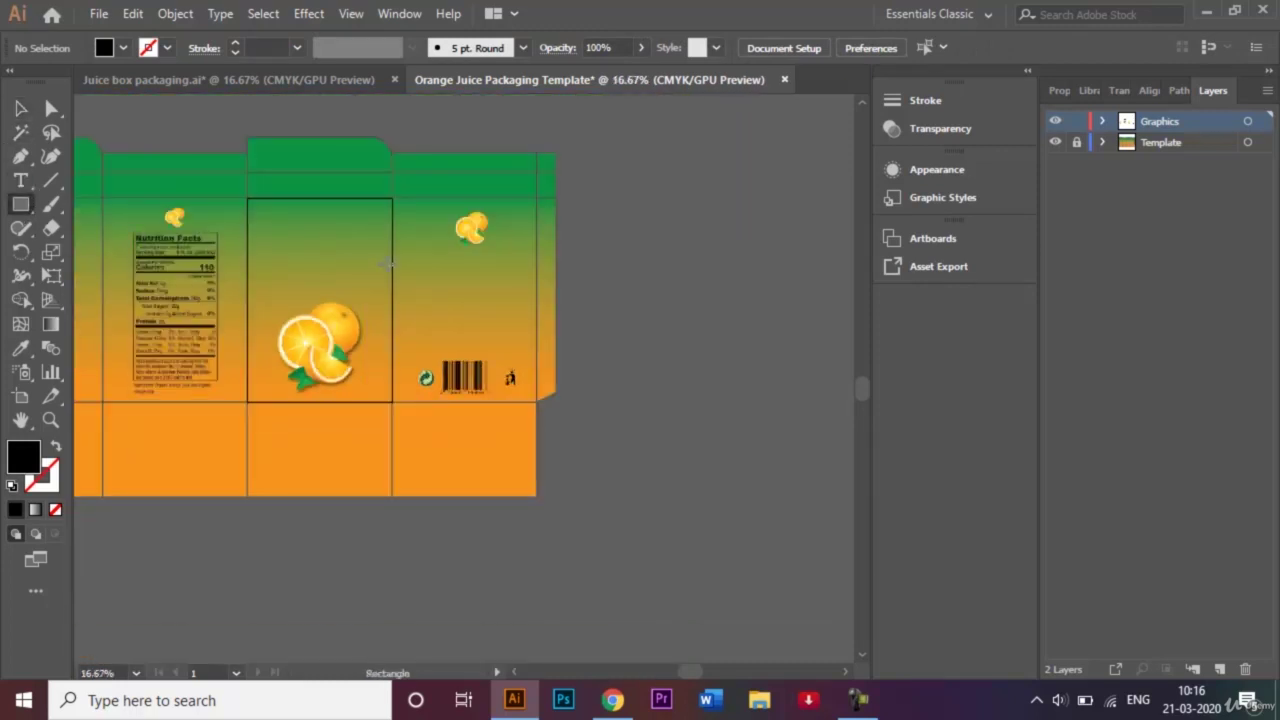
left_click(123, 48)
left_click(15, 105)
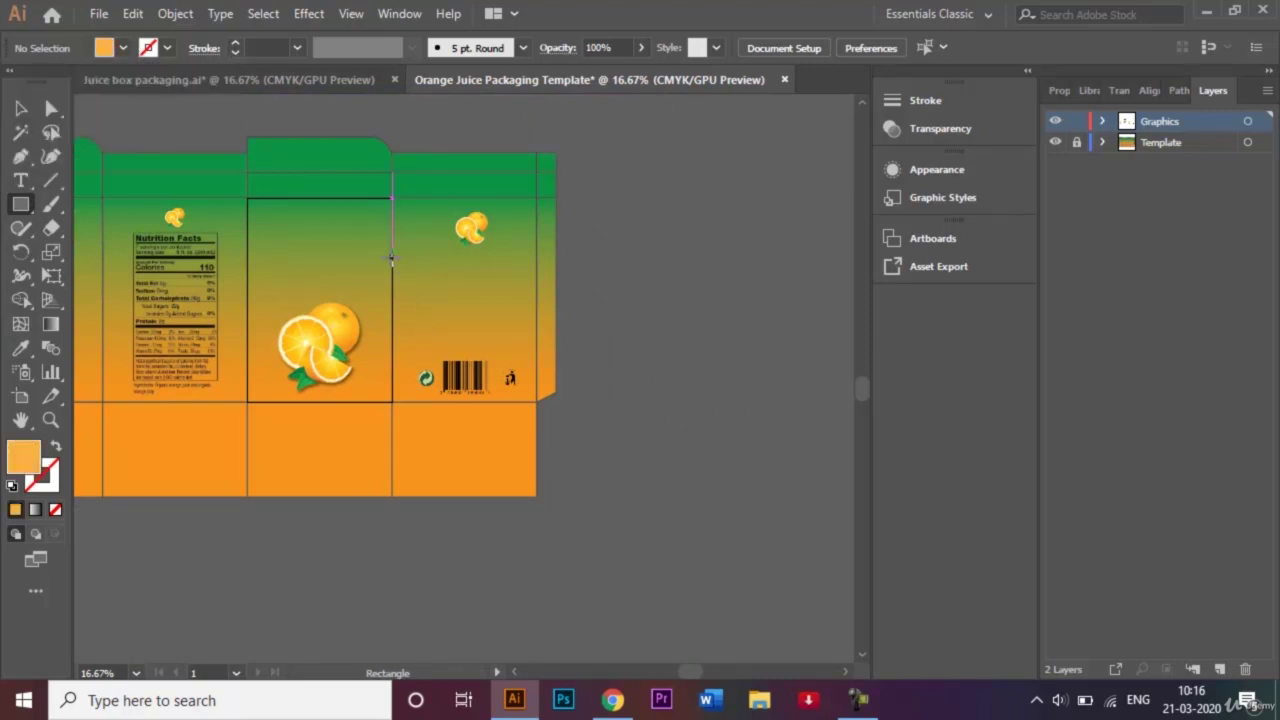
left_click_drag(391, 258, 539, 288)
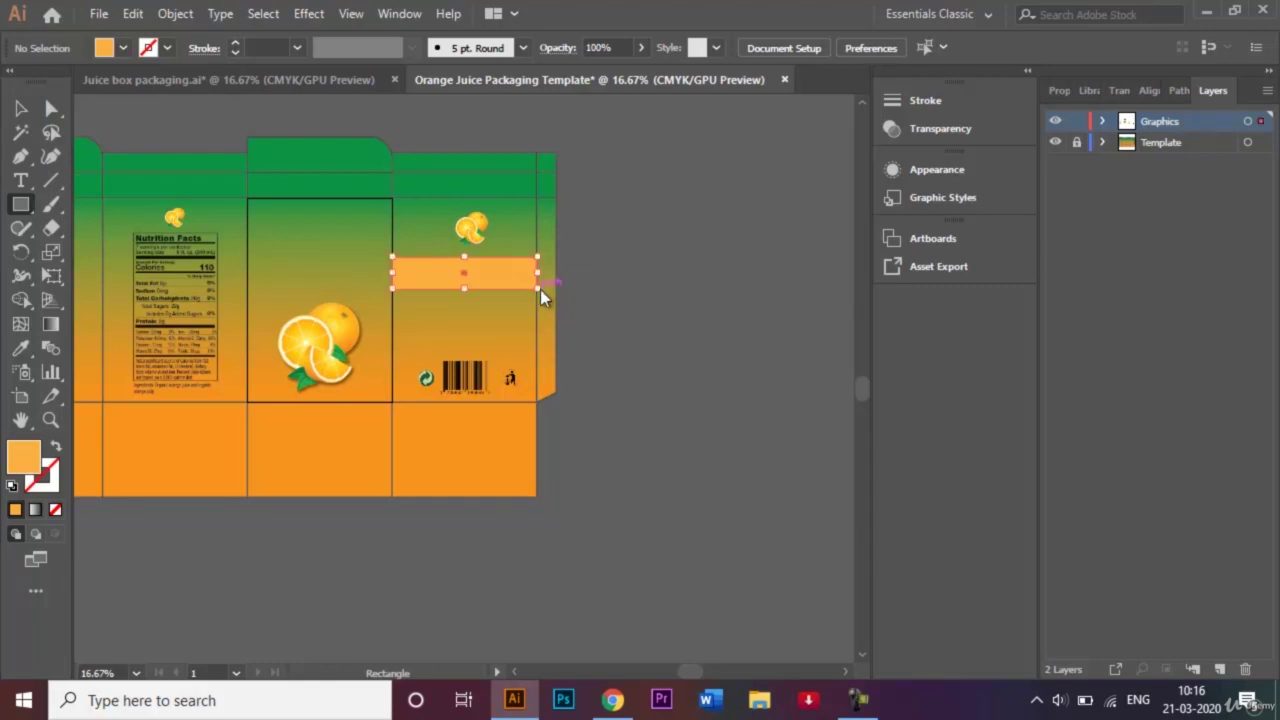
Set the light orange band's opacity to 50% and deselect it
left_click(968, 128)
left_click(796, 121)
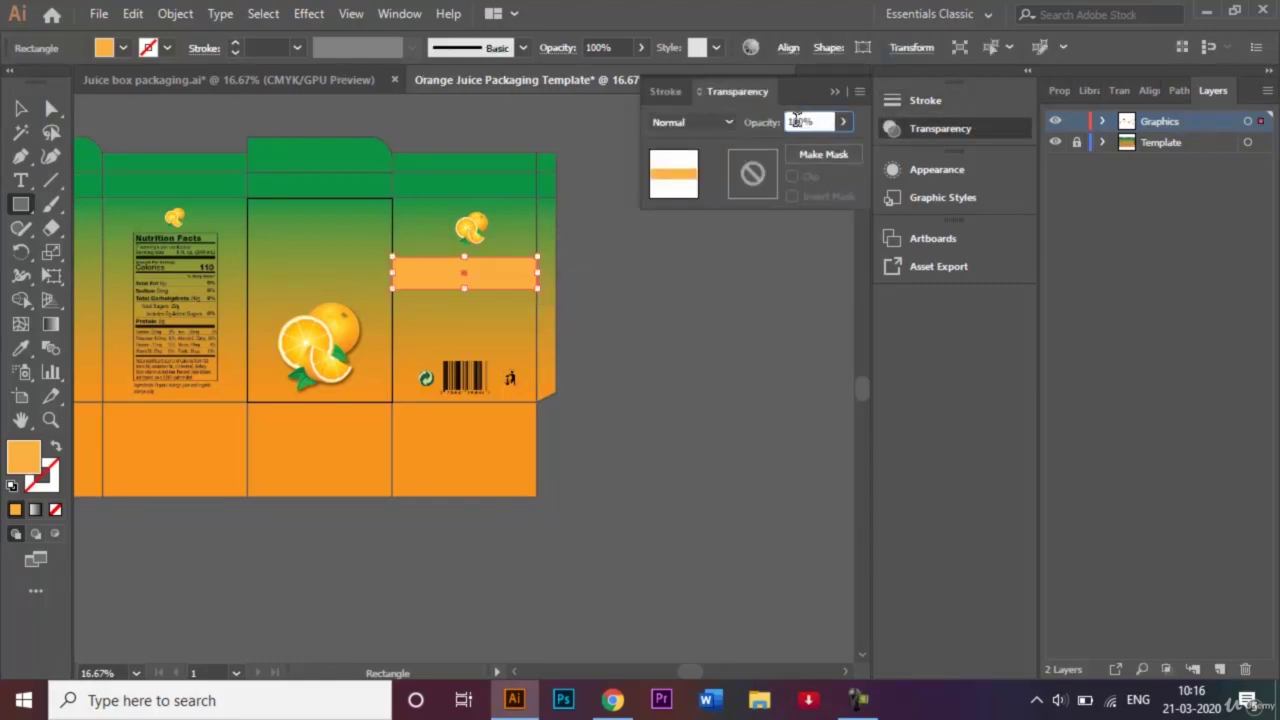
key("Return")
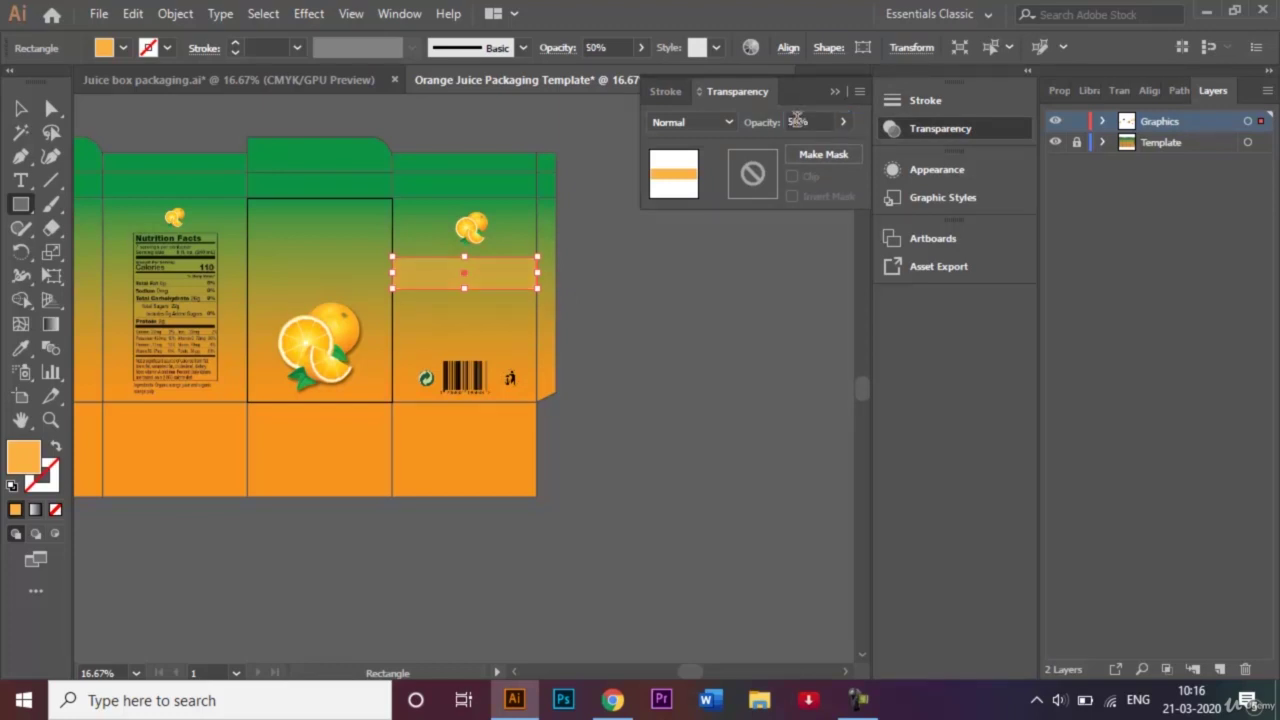
left_click(21, 108)
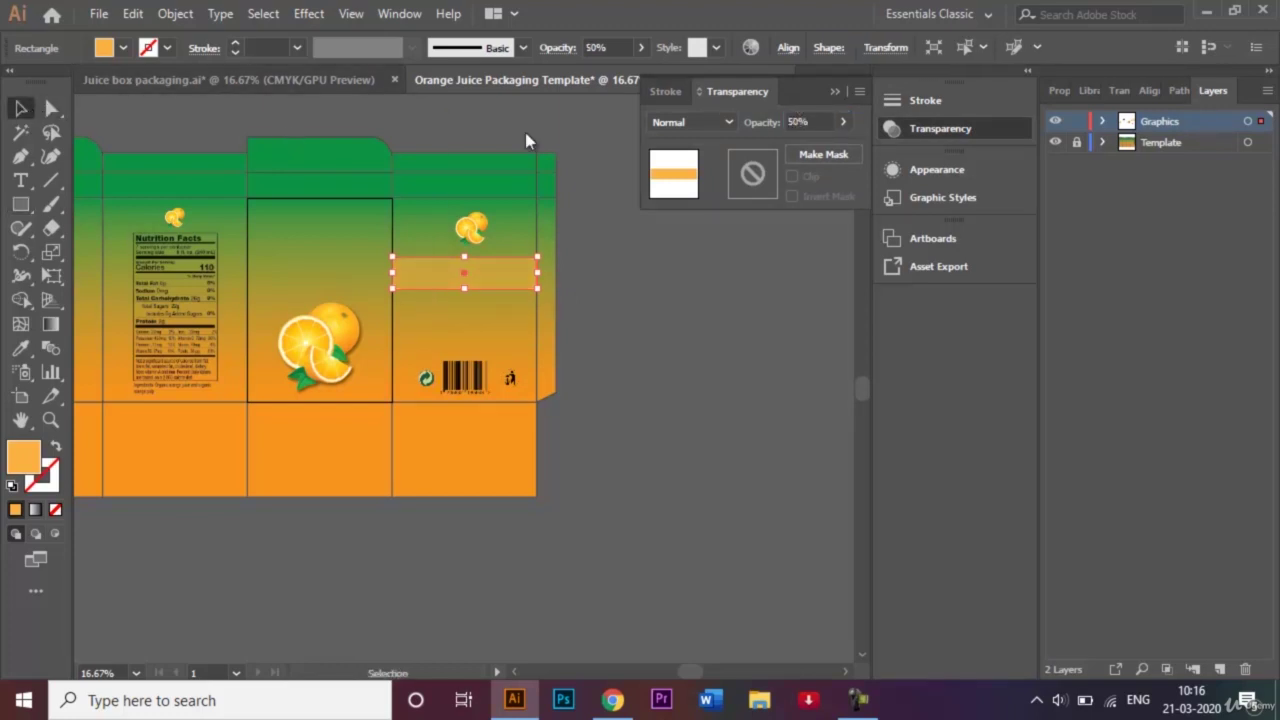
left_click(835, 91)
left_click(736, 212)
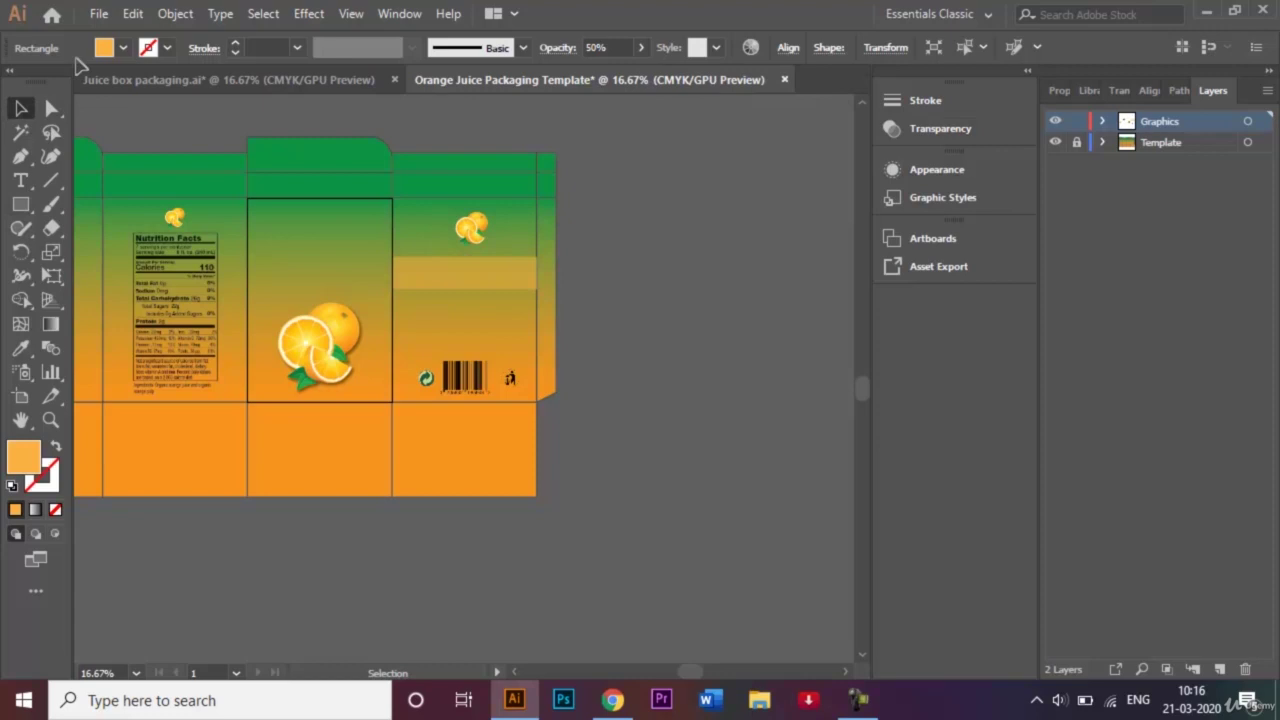
Add the text "Serves upto 20 glasses" on the fourth panel's translucent orange band
left_click(20, 180)
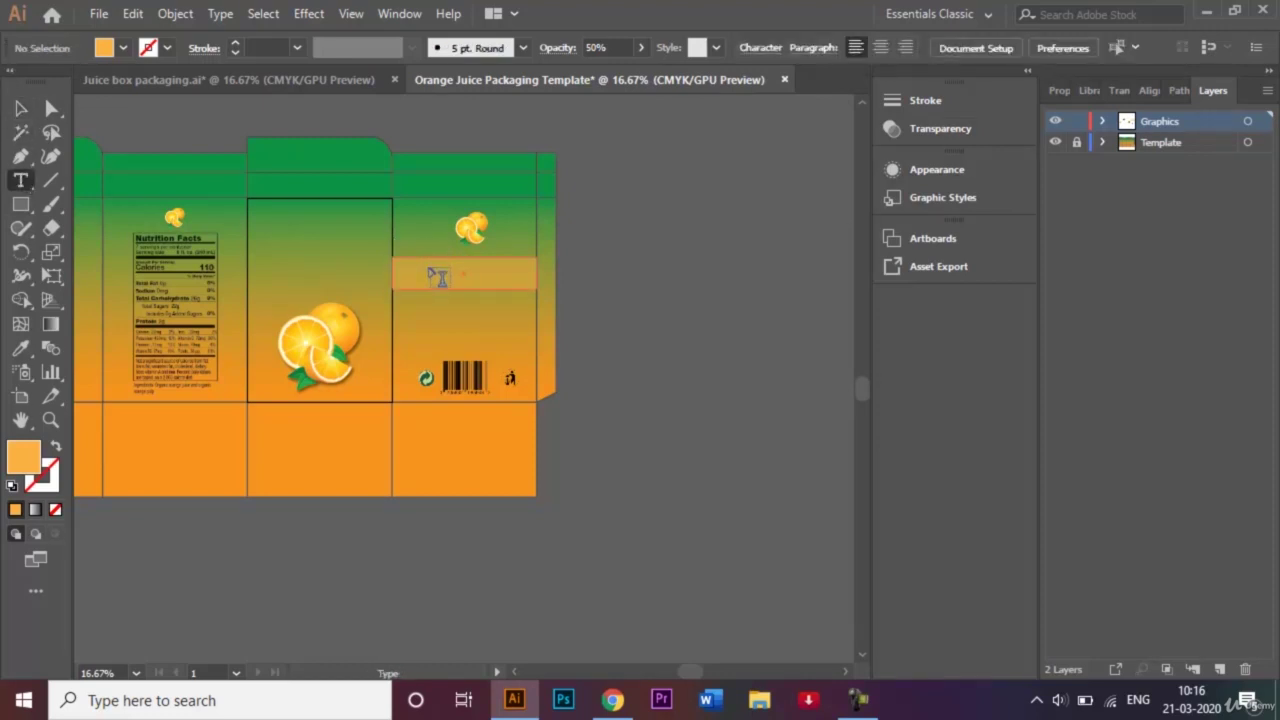
left_click(430, 266)
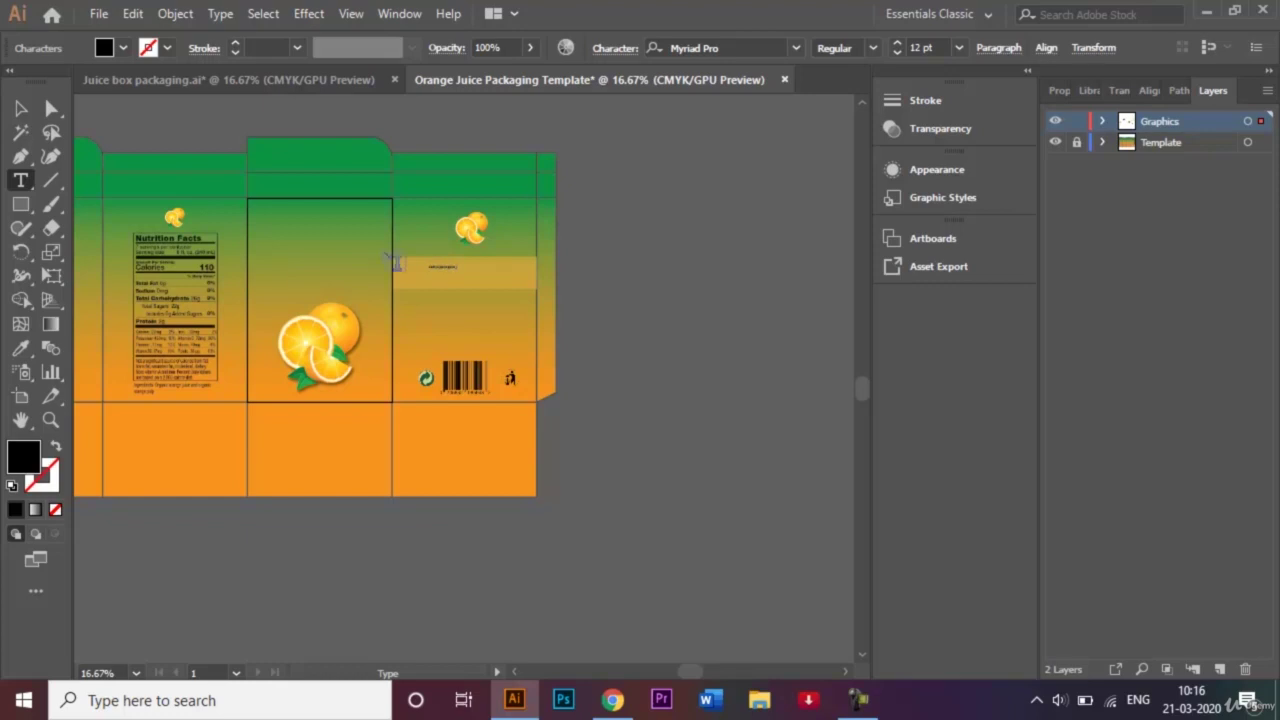
left_click(21, 108)
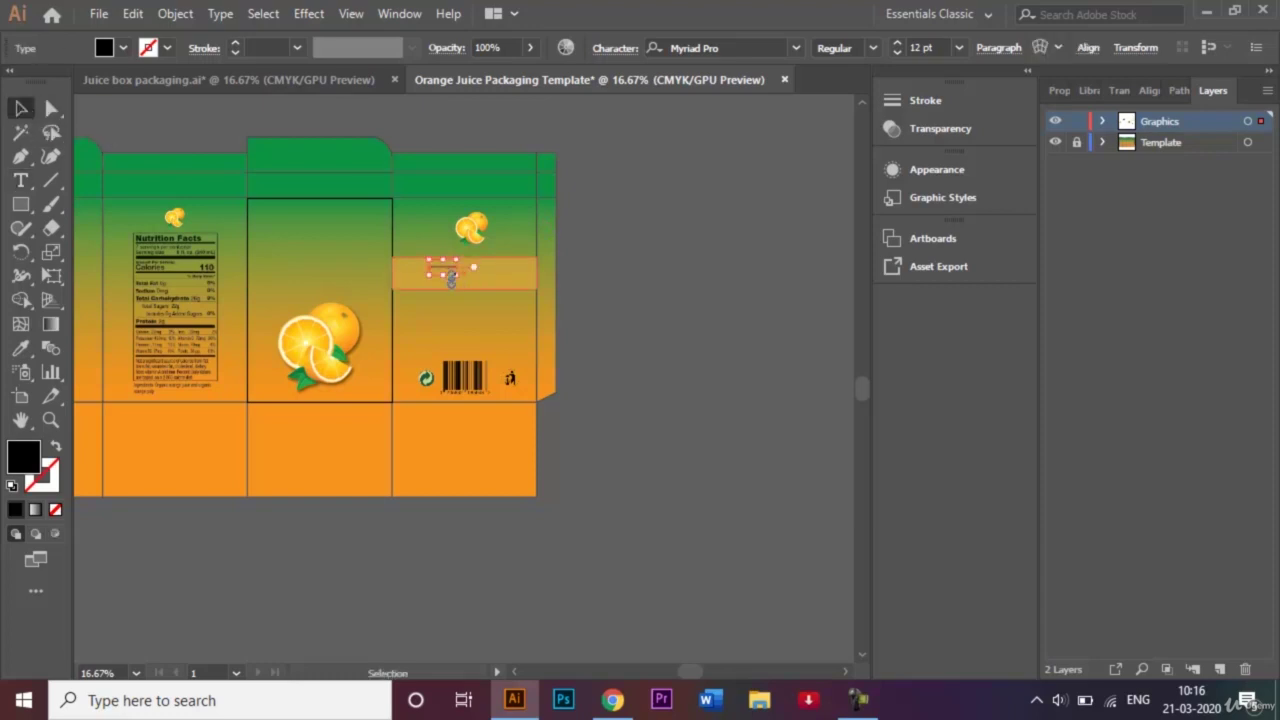
Set the "Serves upto 20 glasses" text to 60 pt in the Semibold Italic style
left_click(966, 46)
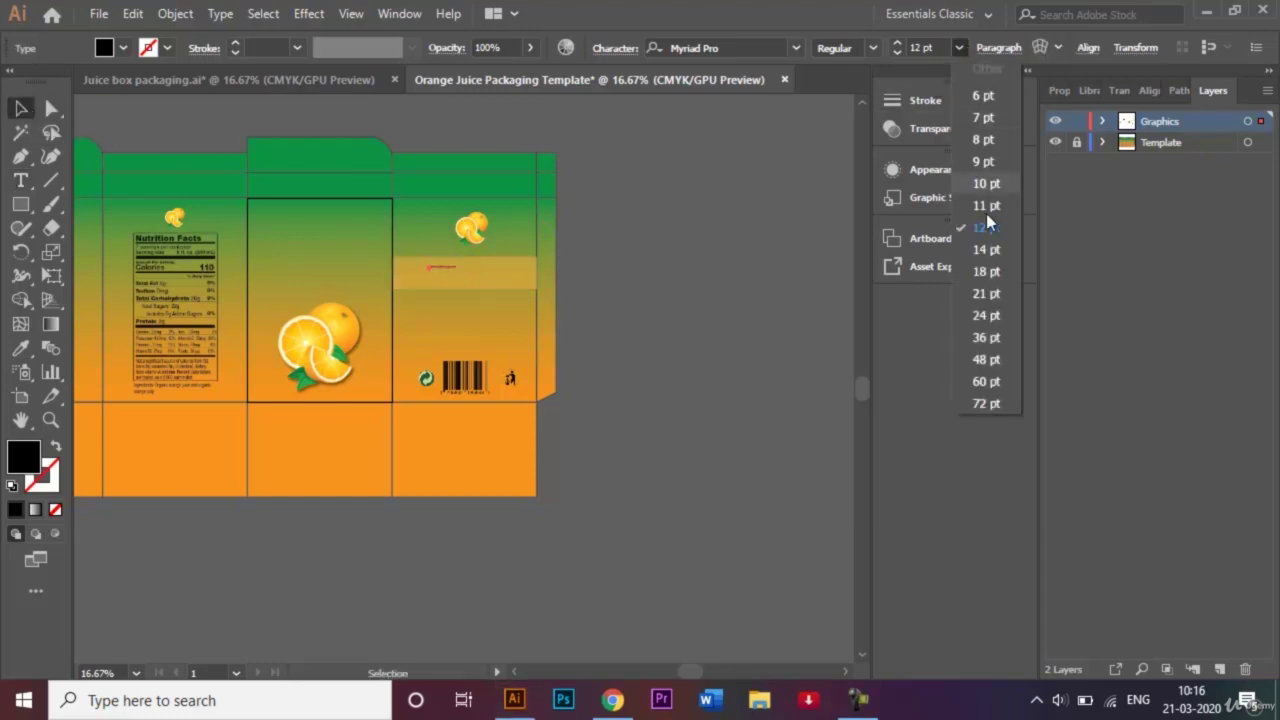
left_click(986, 381)
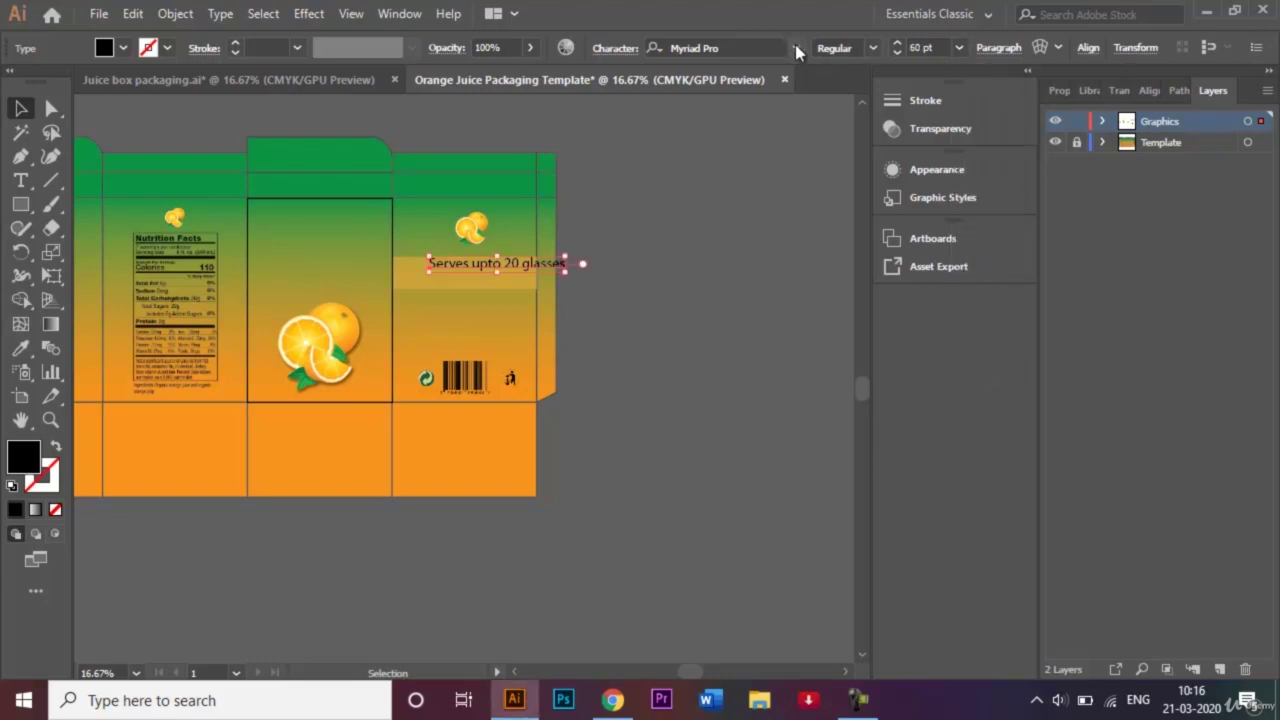
left_click(873, 47)
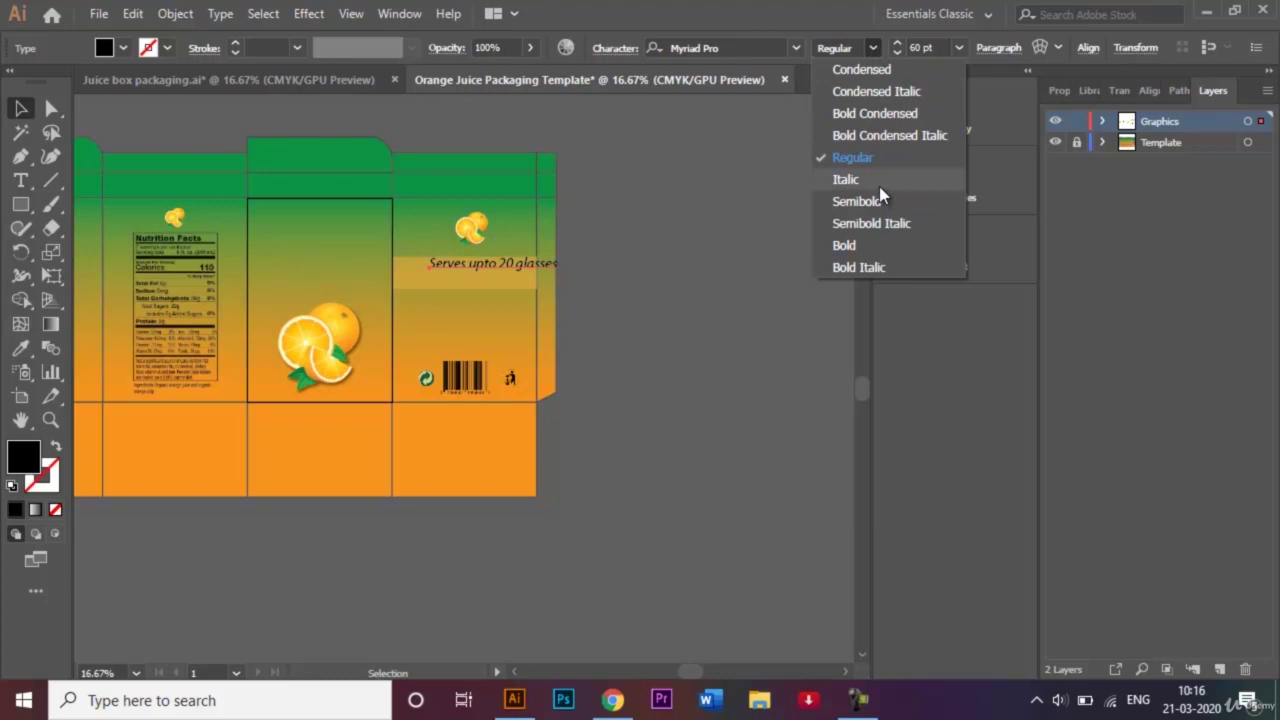
left_click(891, 227)
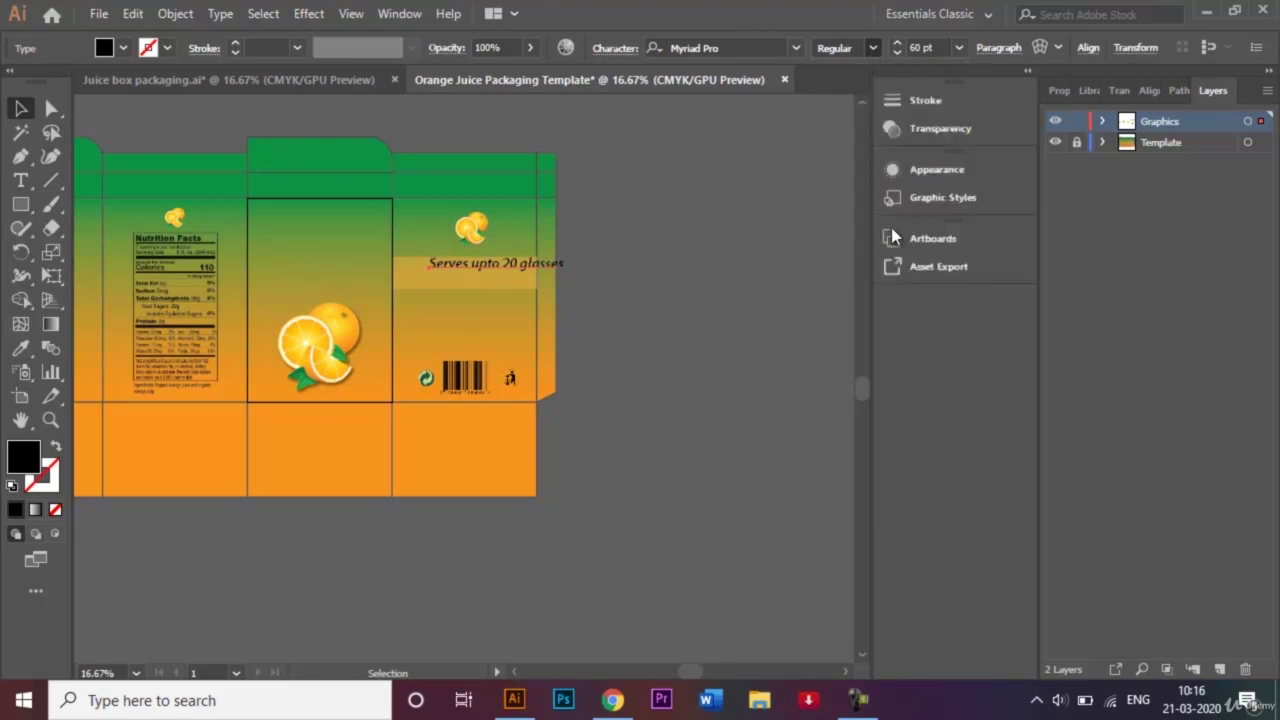
Move the "Serves upto 20 glasses" text so it sits centred on the fourth panel's translucent orange band
key("shift+Down")
key("shift+Down")
key("shift+Down")
key("shift+Down")
key("shift+Down")
key("shift+Down")
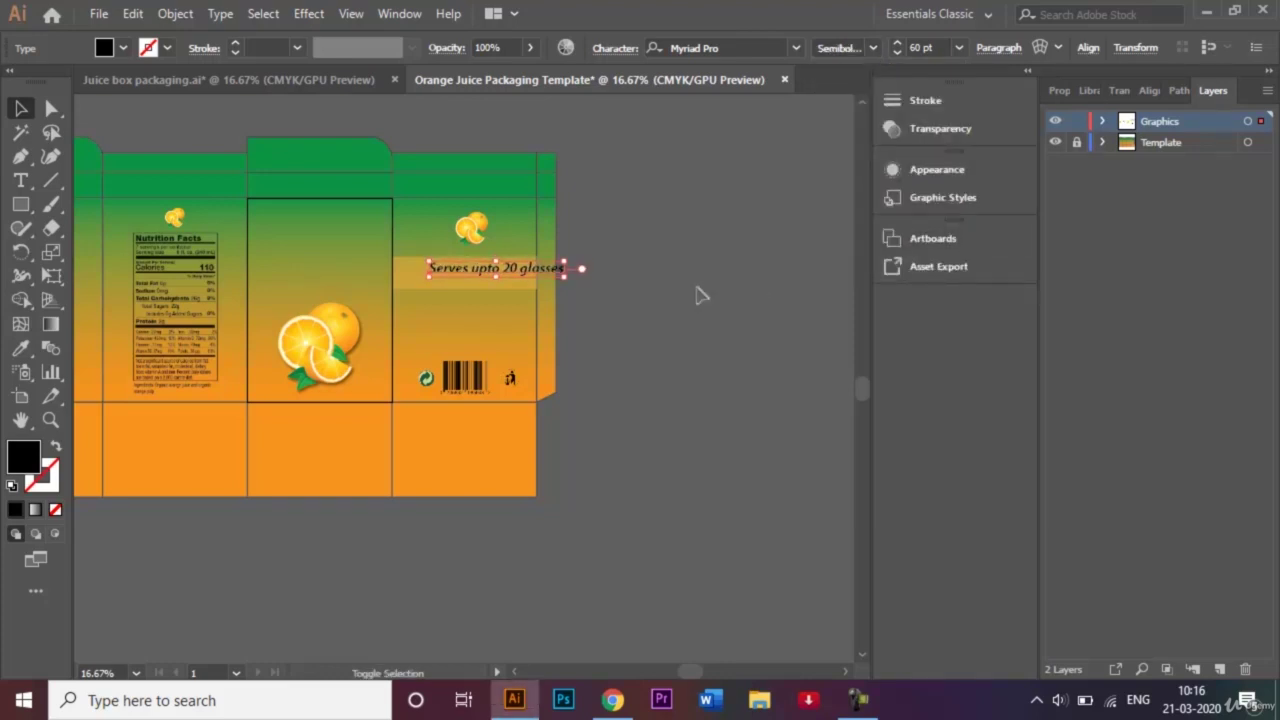
key("shift+Left")
key("shift+Left")
key("shift+Left")
key("shift+Left")
key("shift+Left")
key("shift+Left")
key("shift+Left")
key("shift+Left")
key("shift+Left")
key("shift+Left")
key("shift+Left")
key("shift+Left")
key("shift+Left")
key("shift+Left")
key("shift+Left")
key("shift+Left")
key("shift+Left")
key("shift+Left")
key("shift+Left")
key("shift+Left")
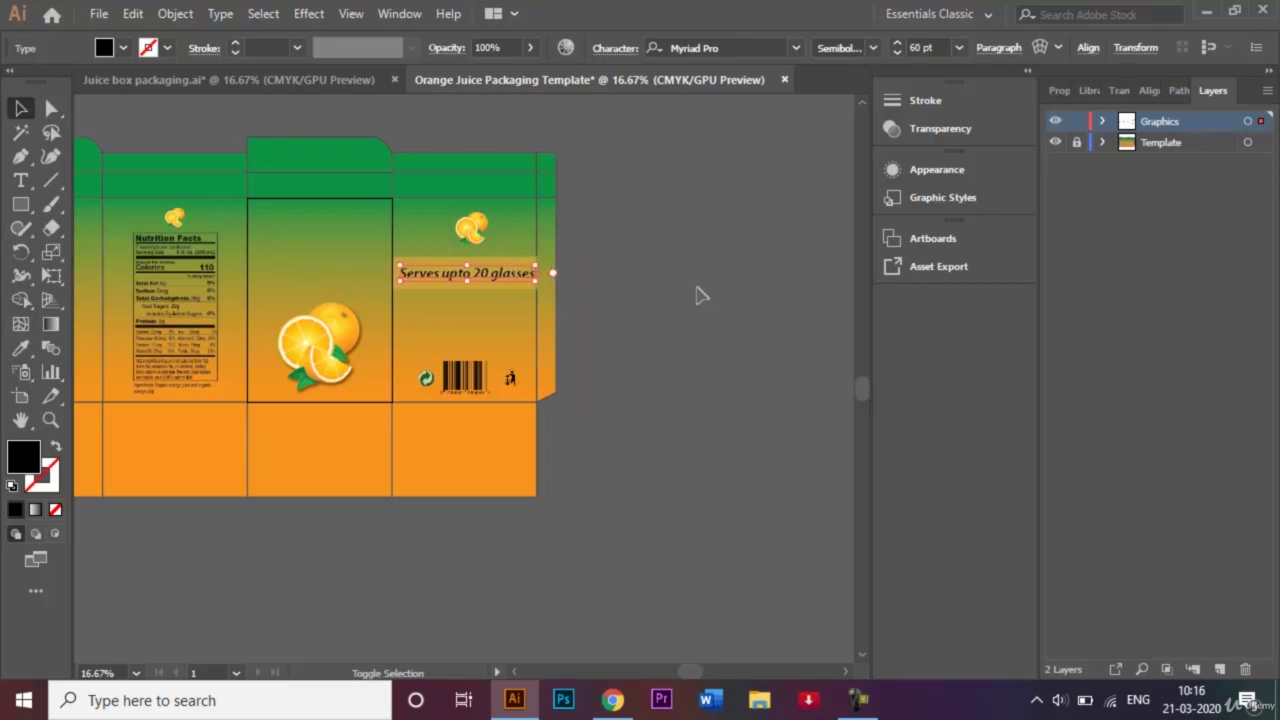
Fill the "Serves upto 20 glasses" text with white and deselect it
left_click(128, 49)
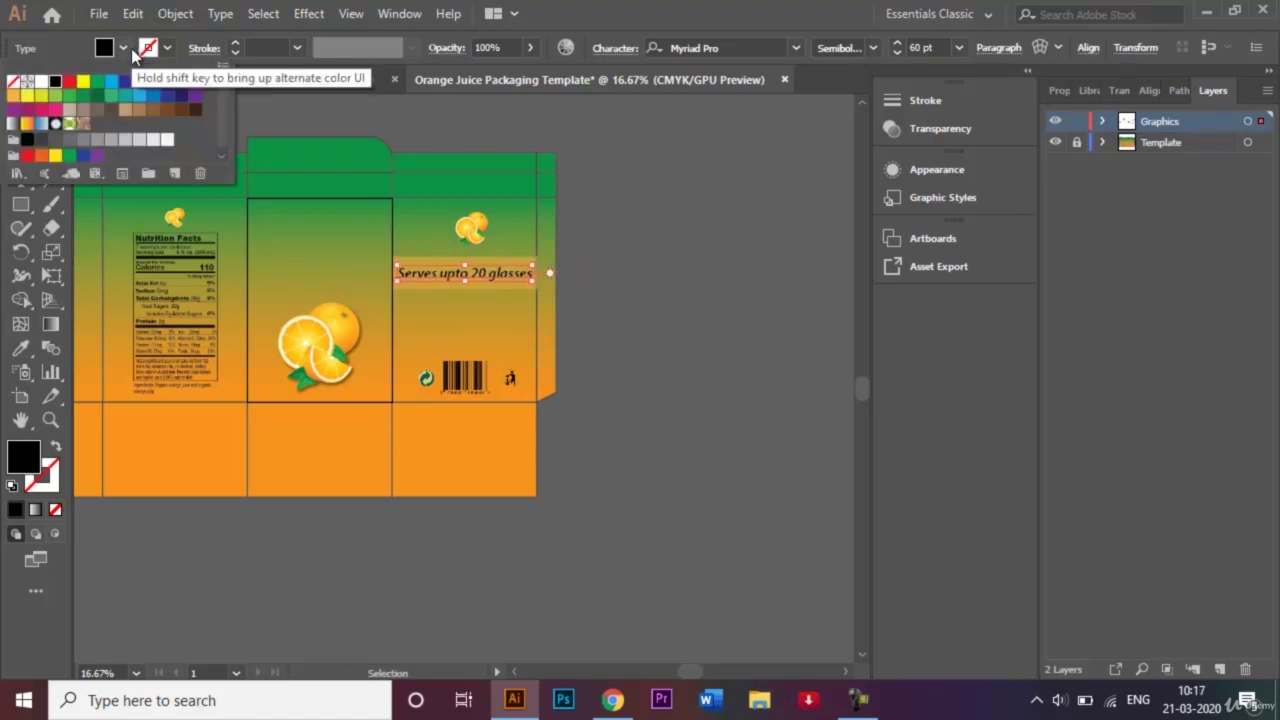
left_click(40, 82)
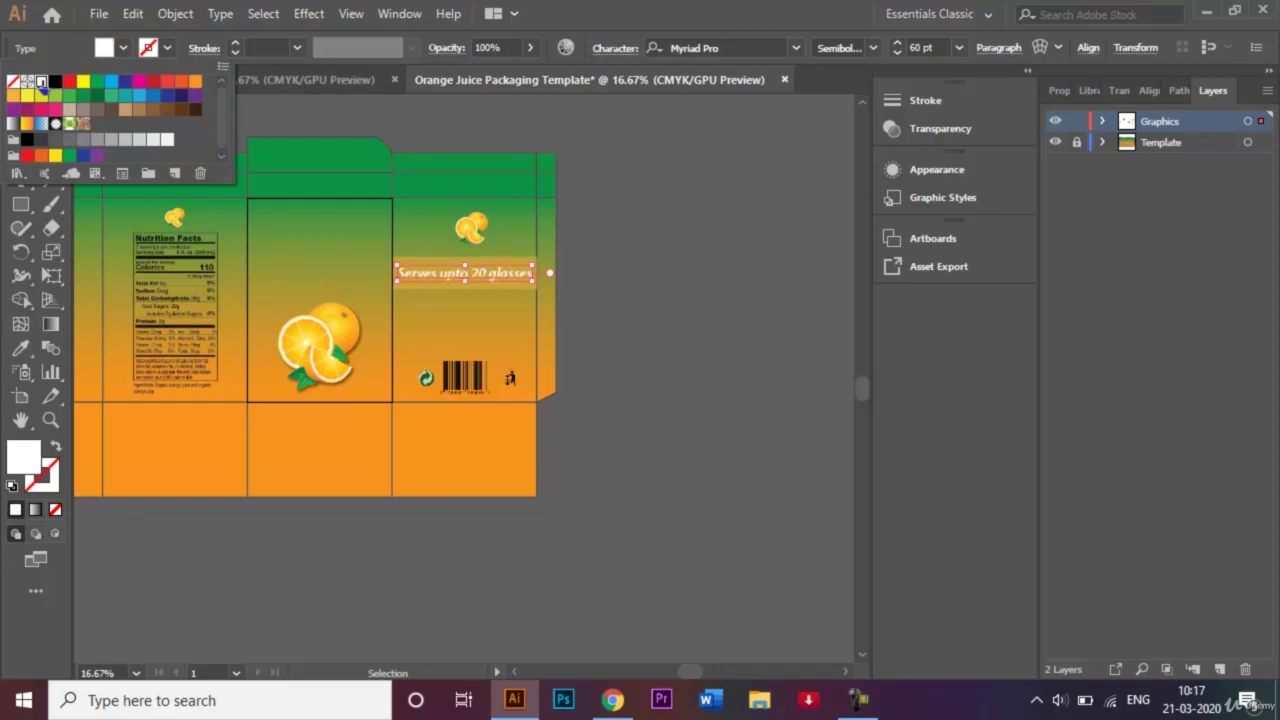
left_click(662, 202)
left_click(672, 262)
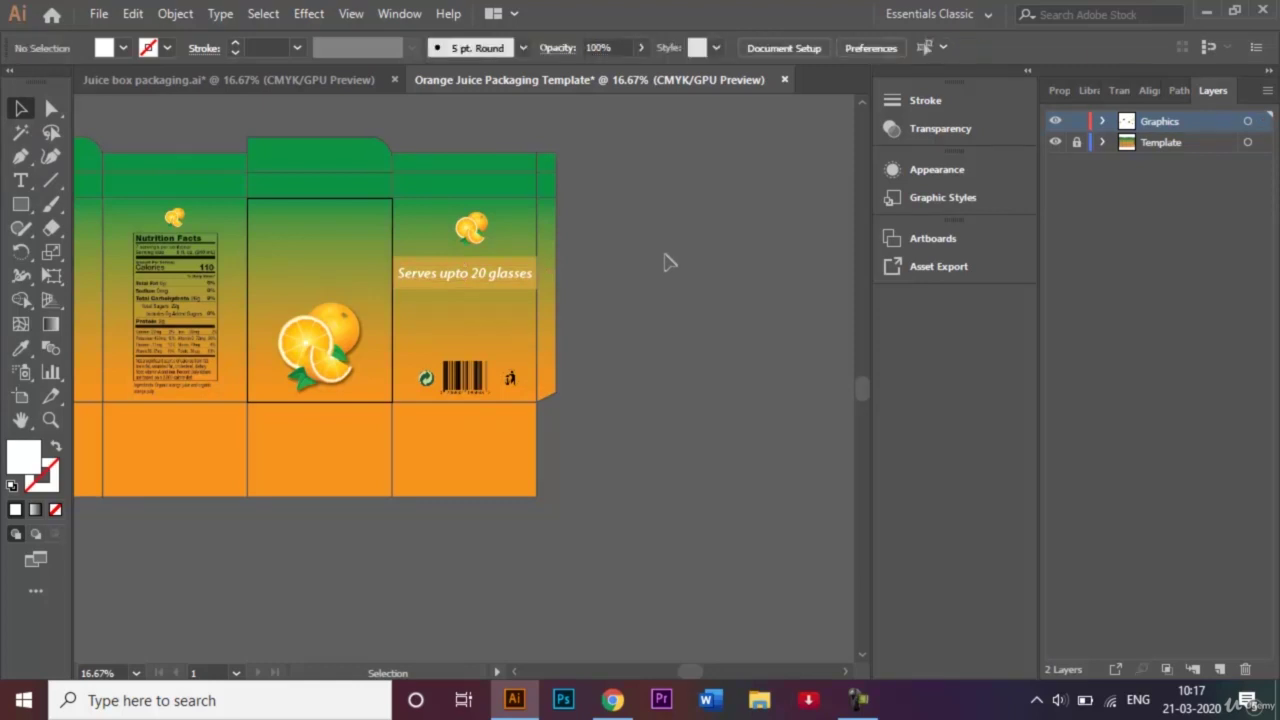
Start a Regular-style text block between the band and the barcode on the fourth panel, reading "MRP: Rs 84"
left_click(20, 180)
left_click(458, 321)
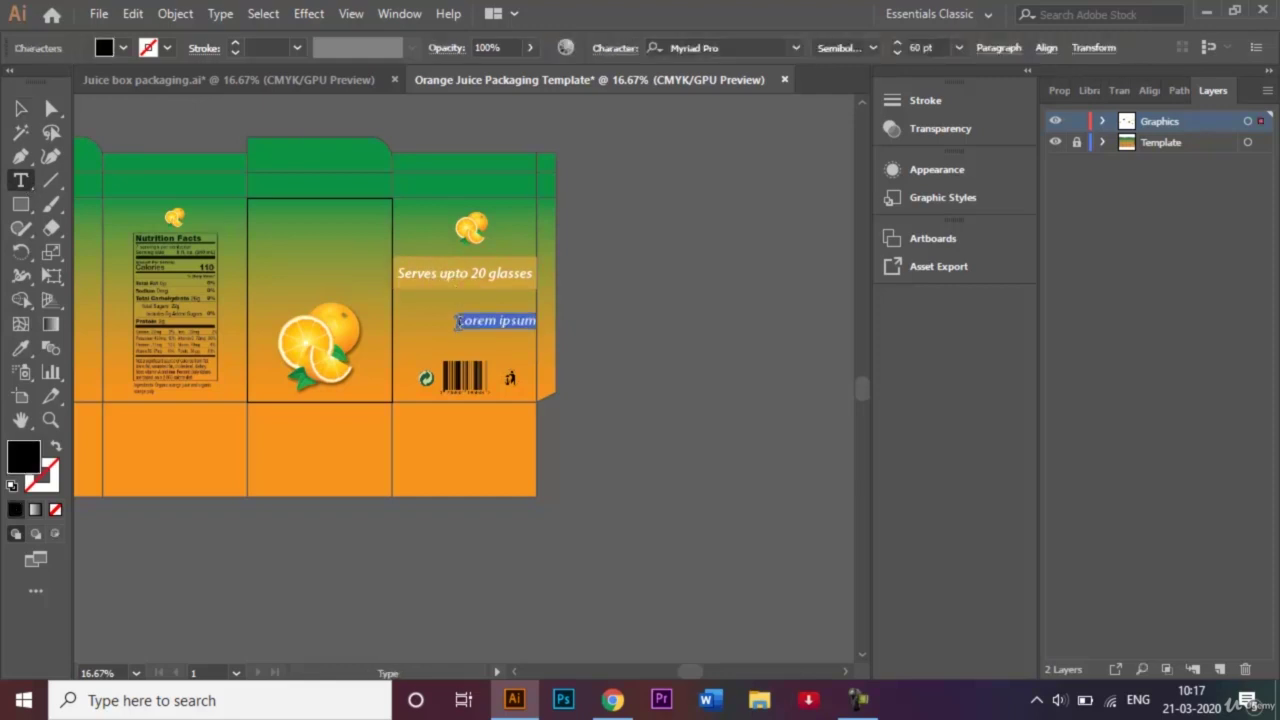
key("BackSpace")
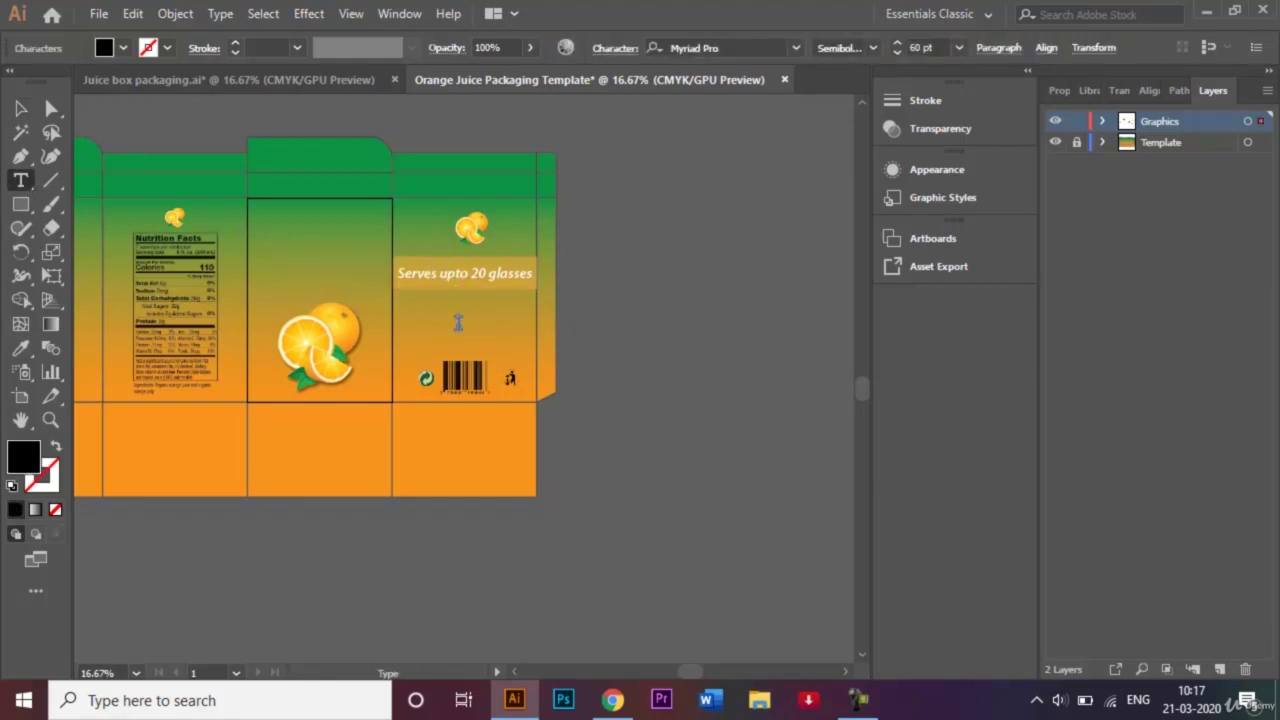
left_click(871, 48)
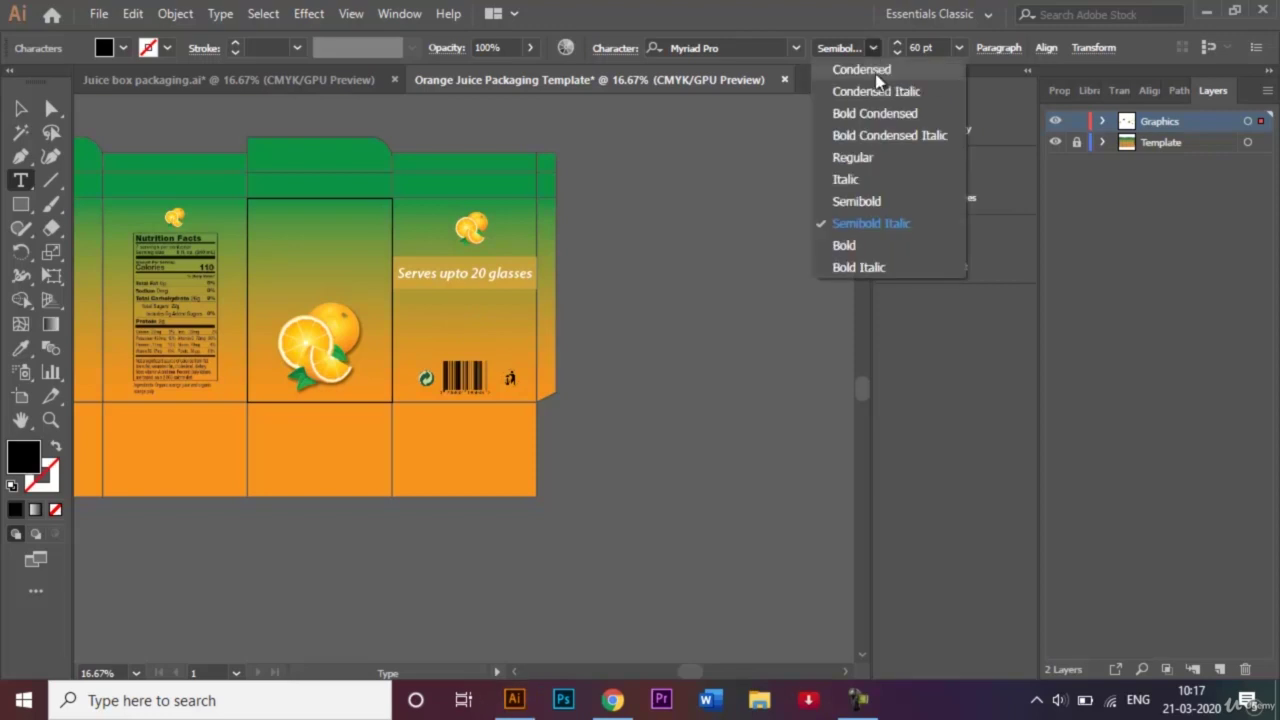
left_click(880, 157)
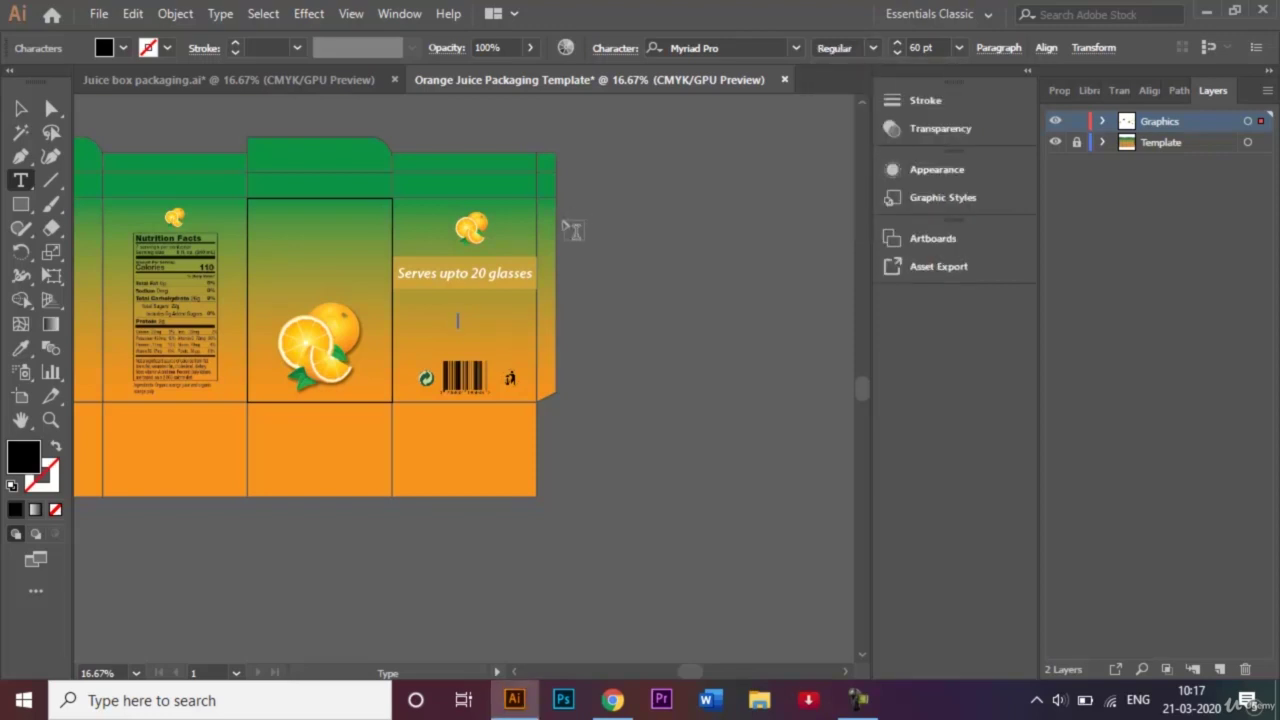
type("Mrp")
type(" RP")
type(": R")
type("s 84")
Add the lines "Expiry date: 31st July 2020" and "Batch no: 112" below the MRP line
key("Return")
type("Expi")
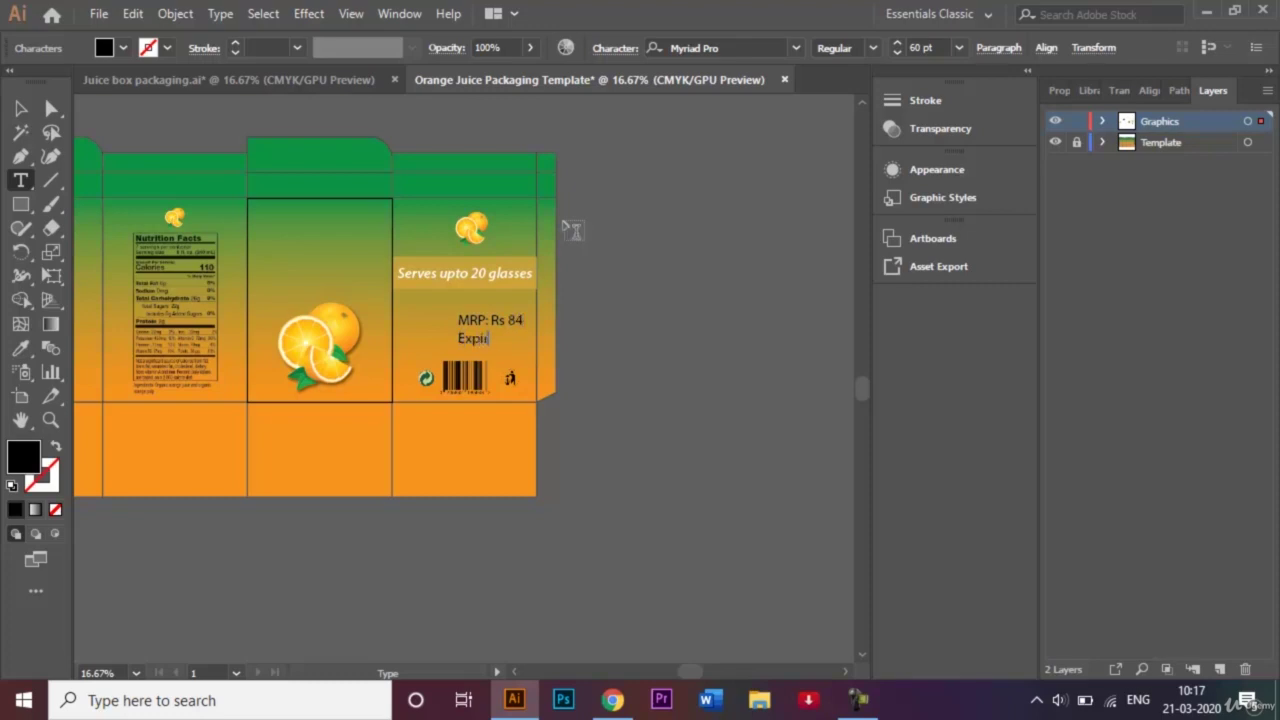
type("ry date ")
type(" 31st July 2020")
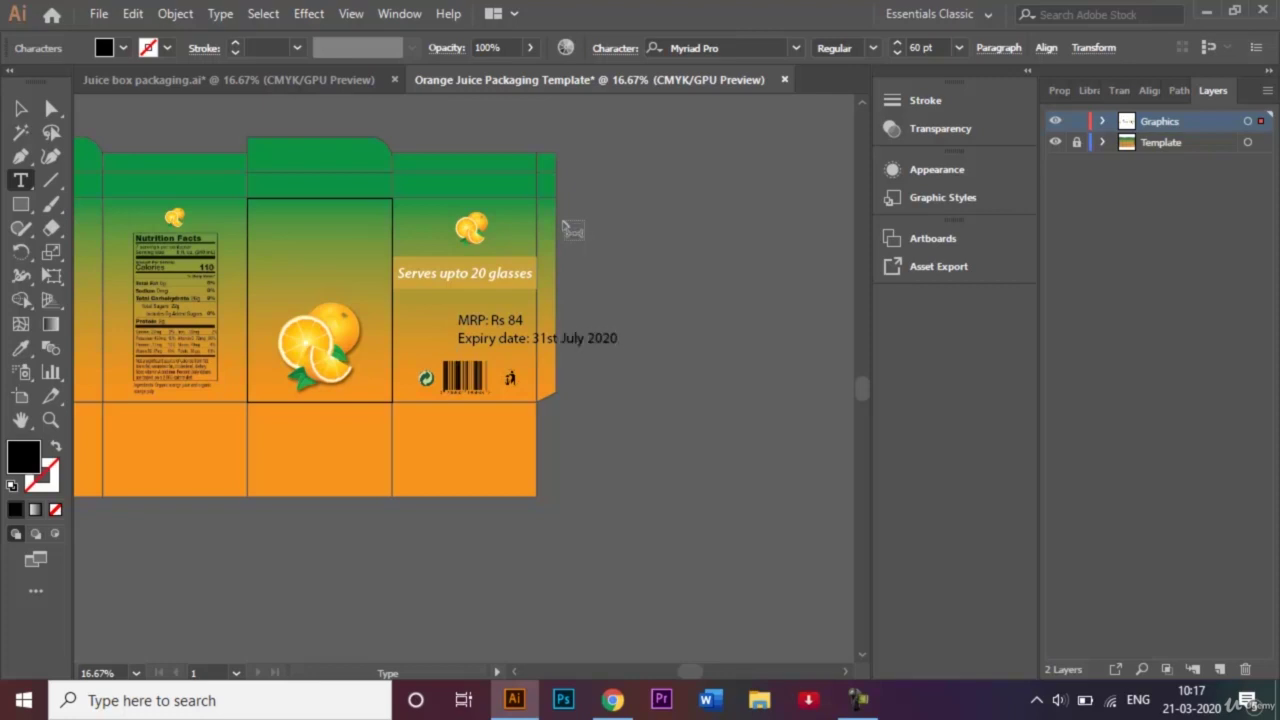
key("Return")
type("Batch")
type(" no.")
type(" 112")
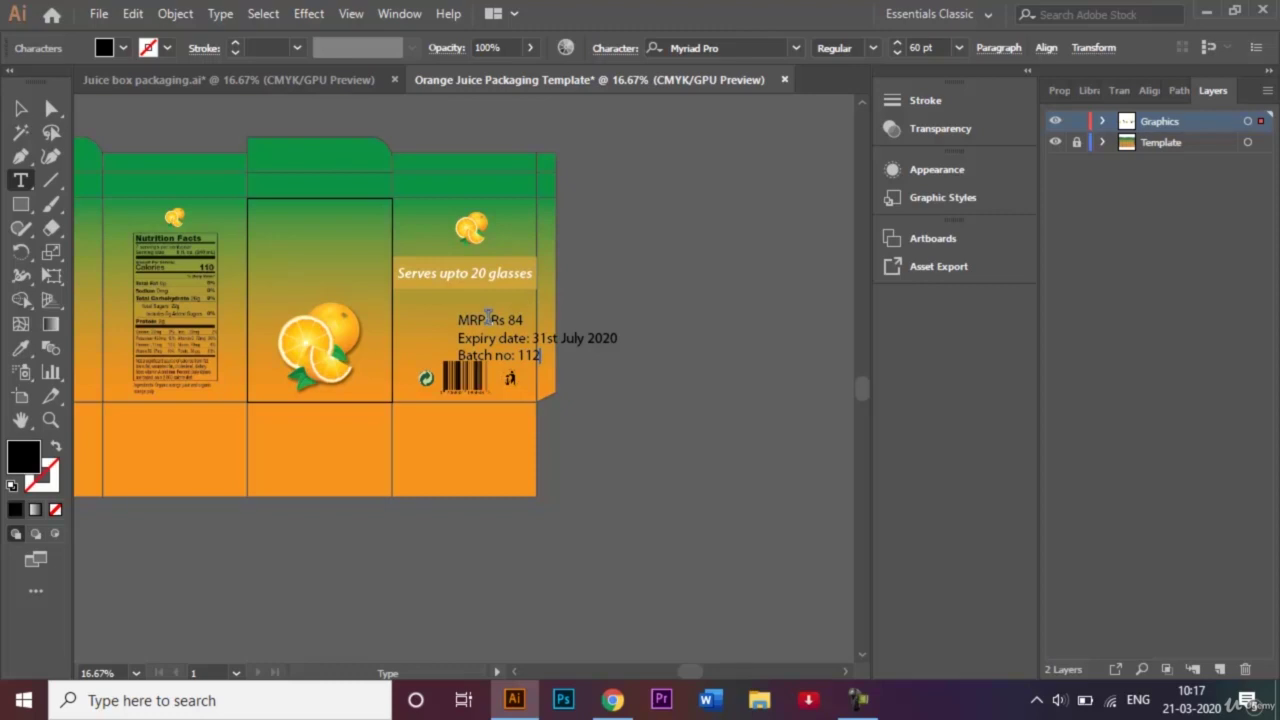
Set the labels "MRP:", "Expiry date:" and "Batch no:" in the Bold style
left_click_drag(488, 318, 457, 320)
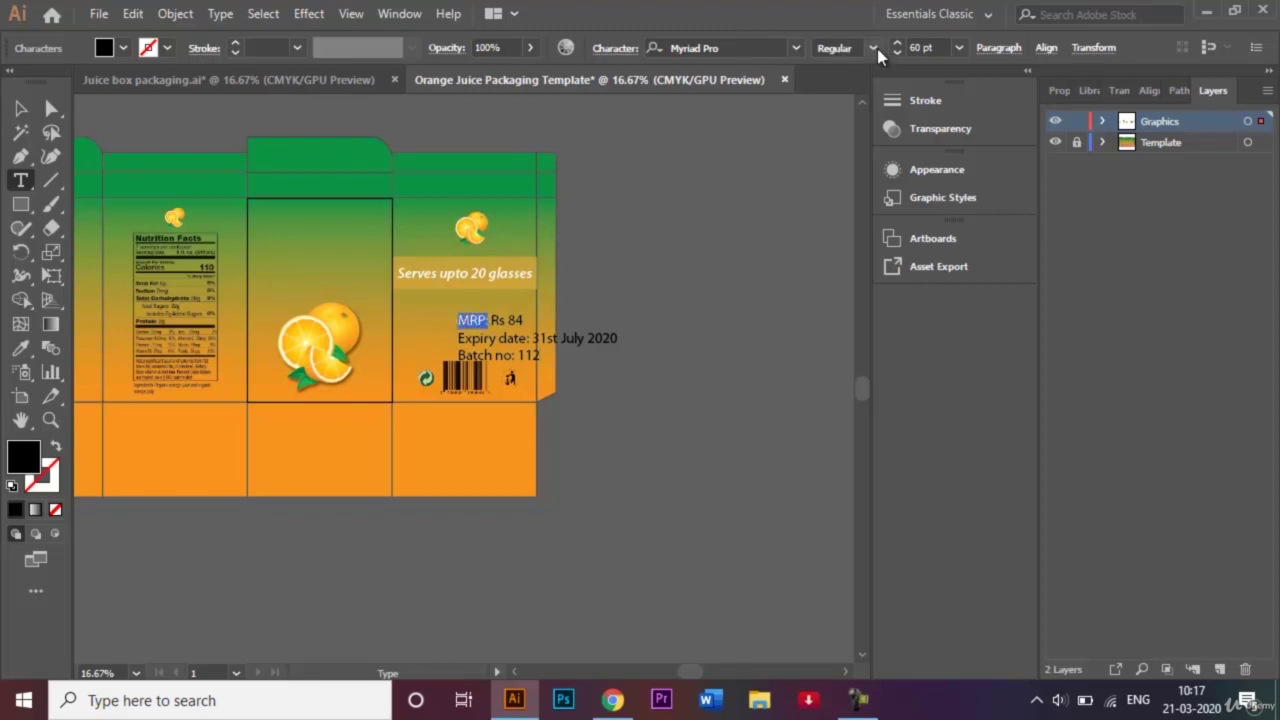
left_click(874, 49)
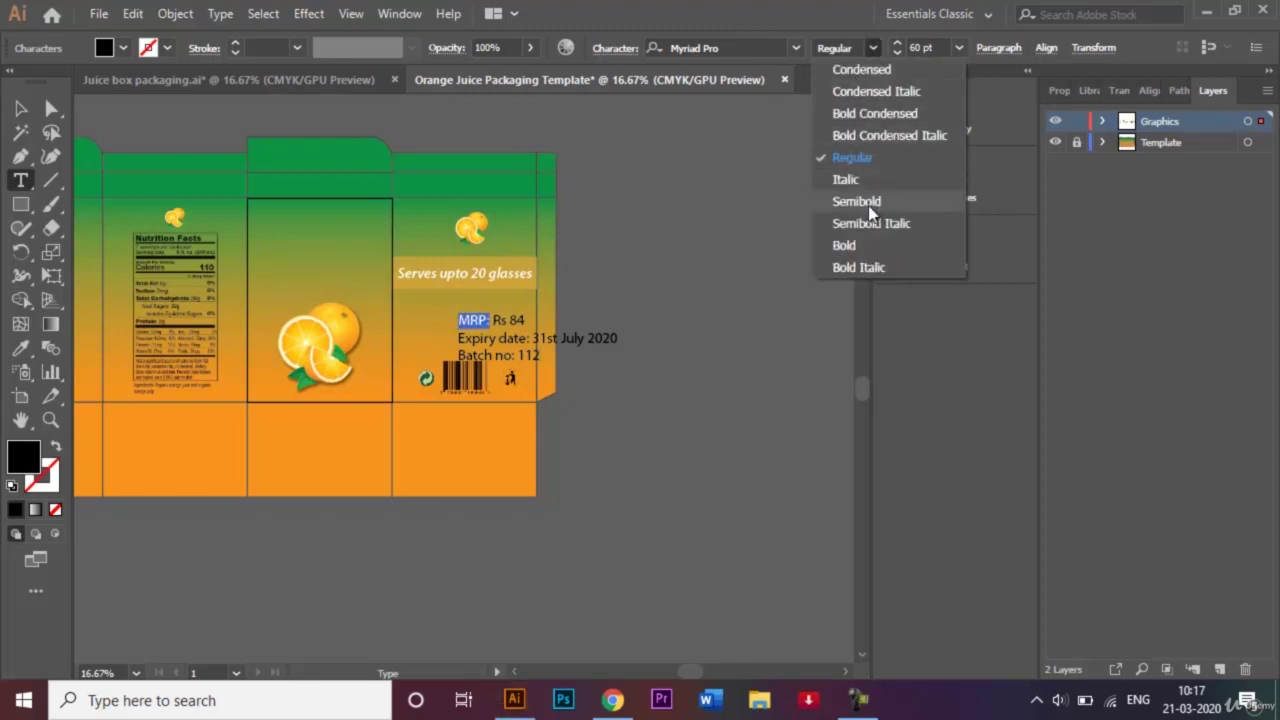
left_click(867, 240)
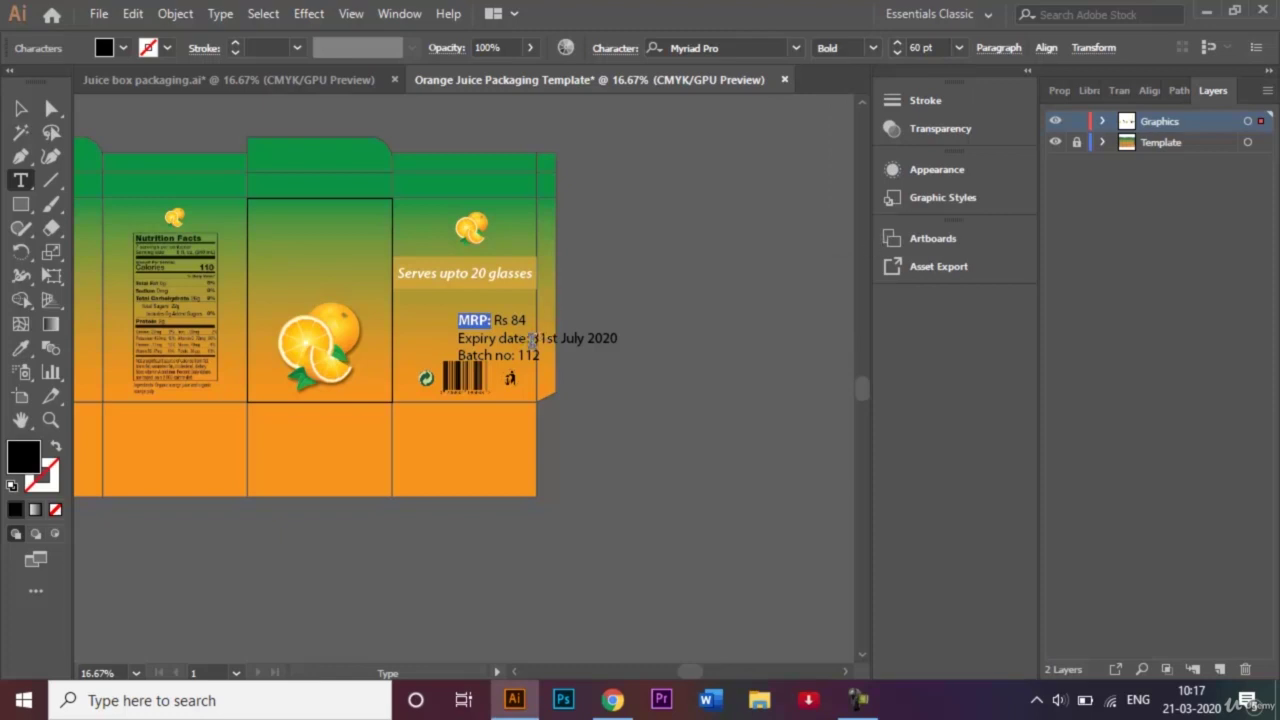
left_click_drag(531, 338, 457, 343)
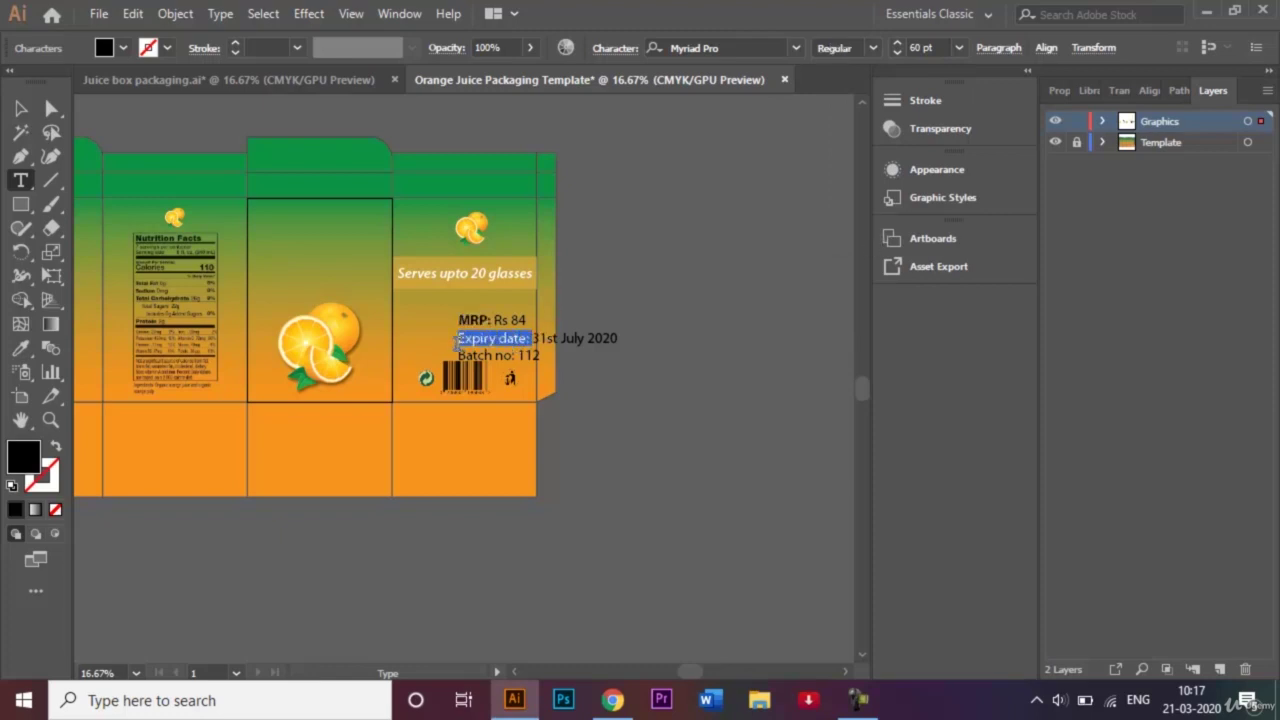
left_click(874, 49)
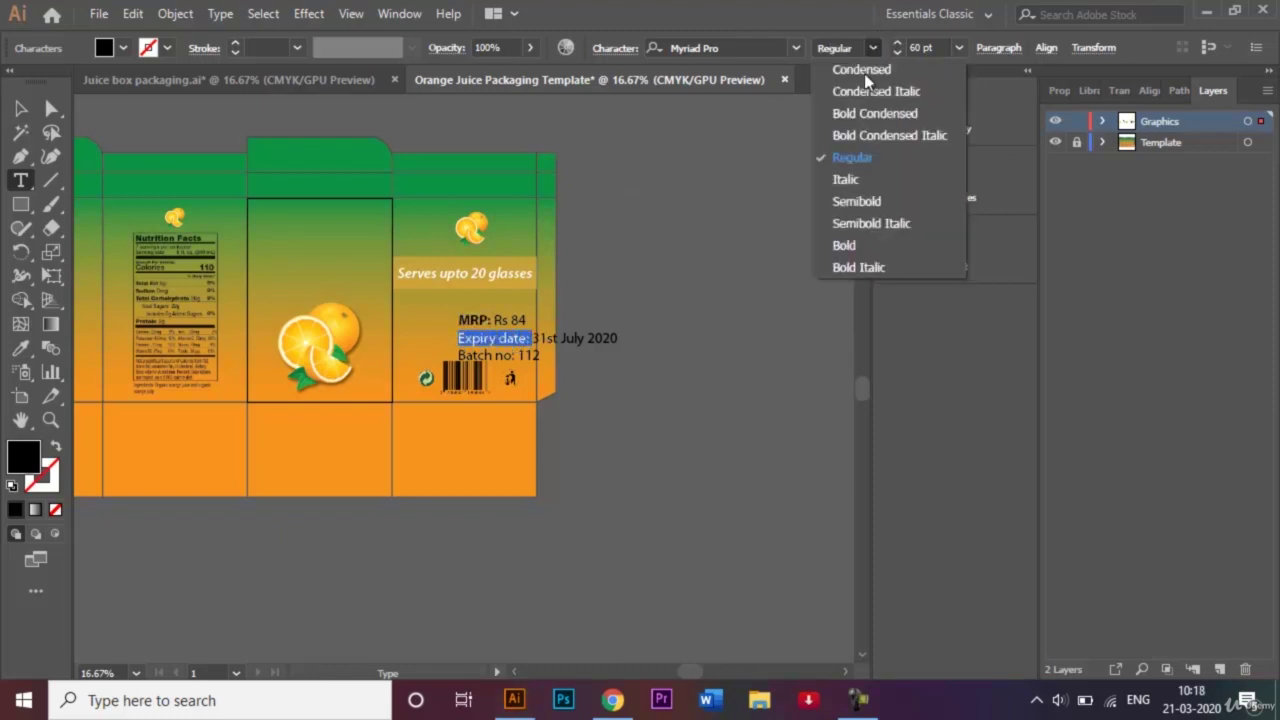
left_click(867, 240)
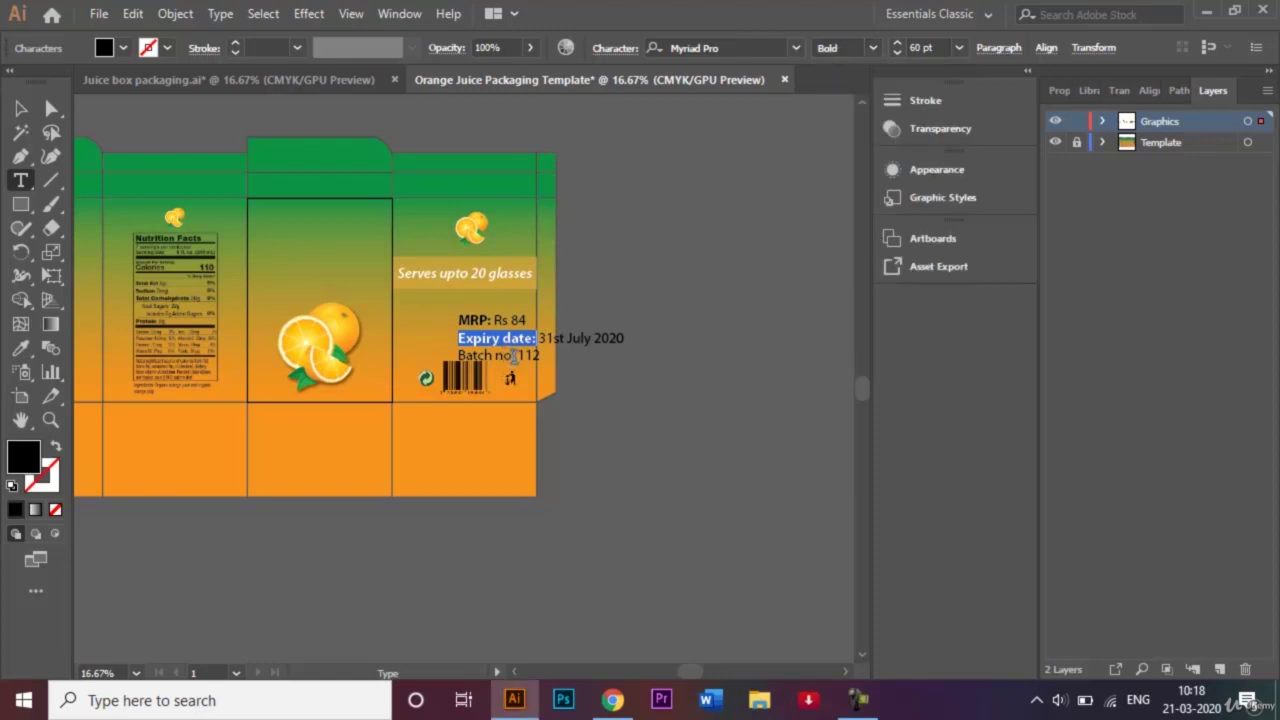
left_click_drag(514, 355, 457, 358)
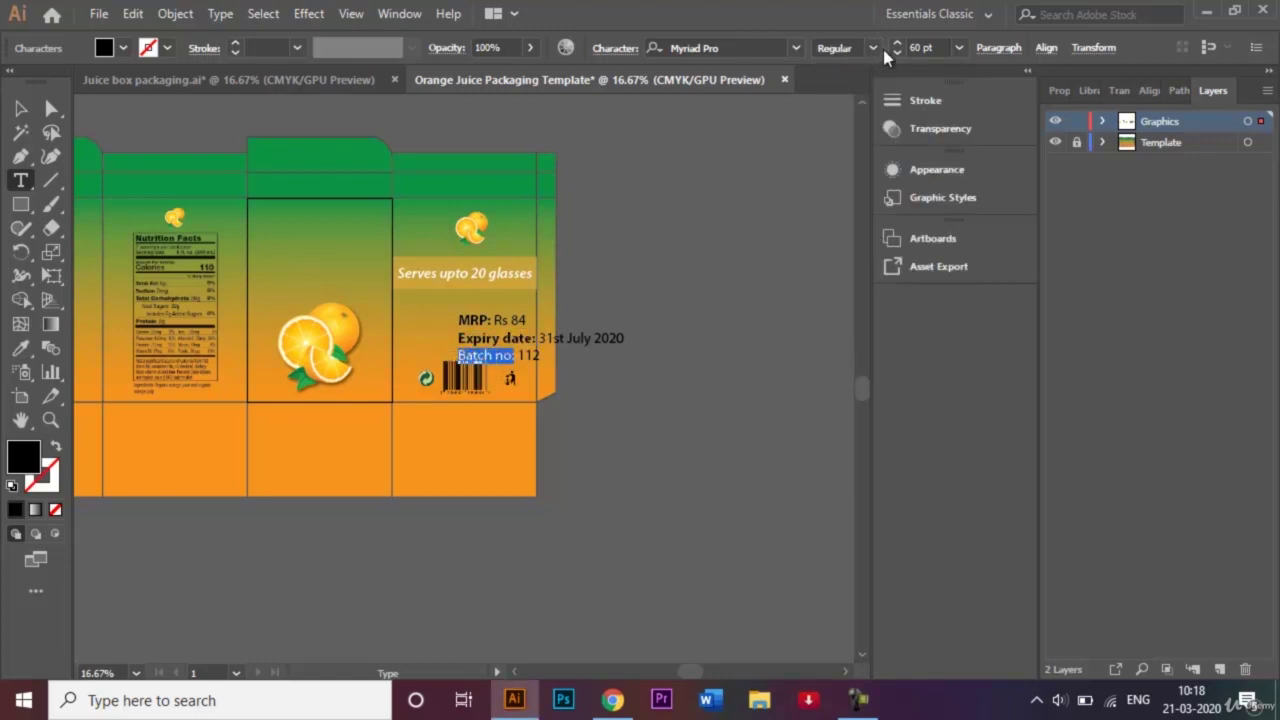
left_click(874, 49)
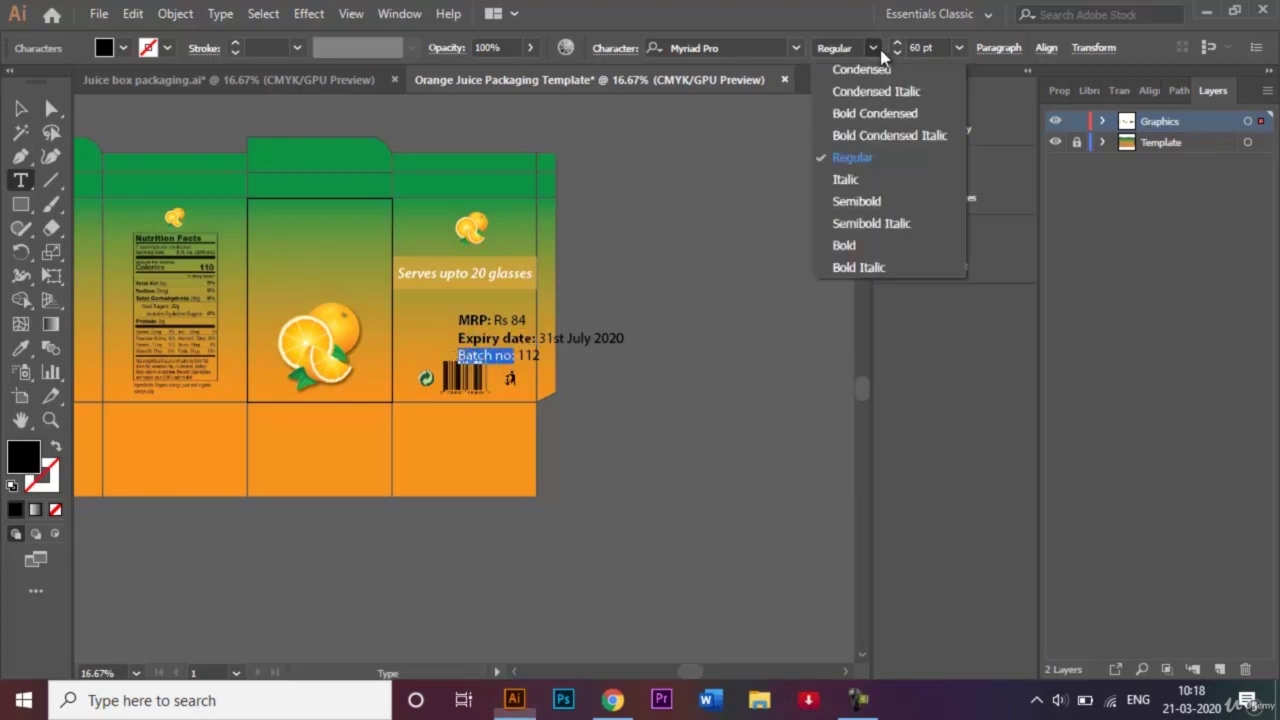
left_click(902, 247)
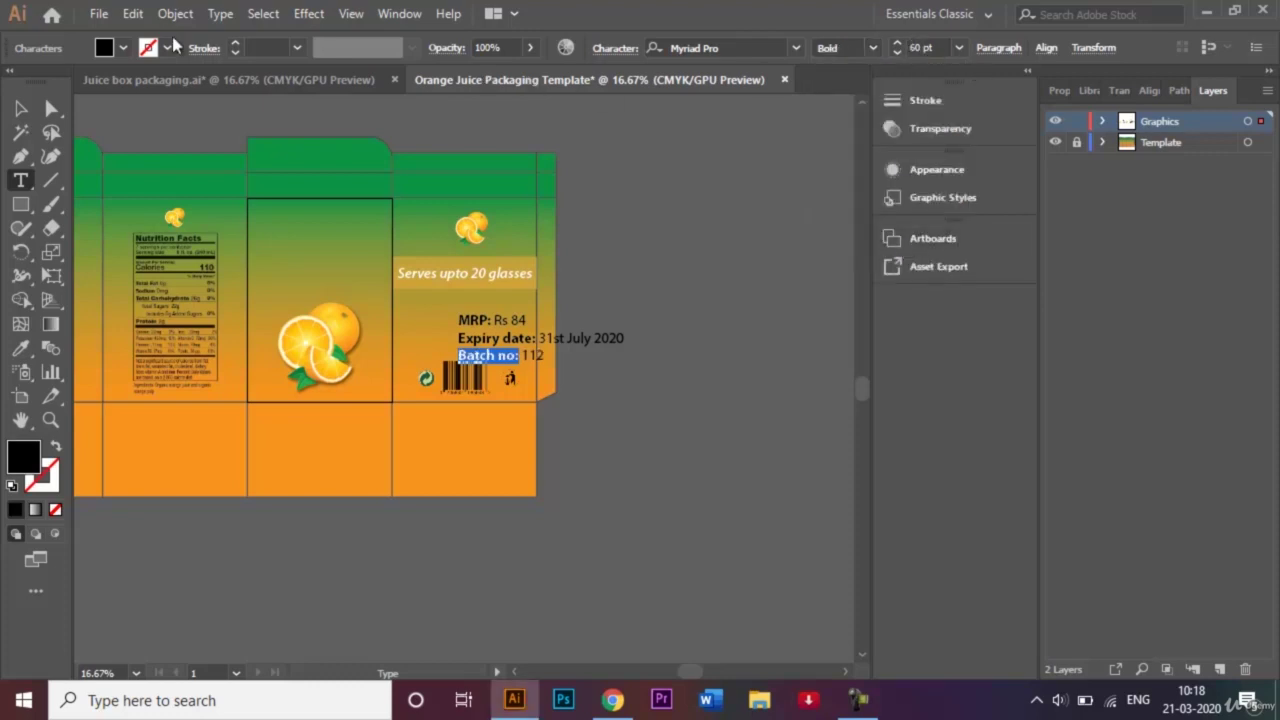
Reduce the MRP, expiry and batch text block to 36 pt and place it above the barcode near the fourth panel's left edge
left_click(21, 108)
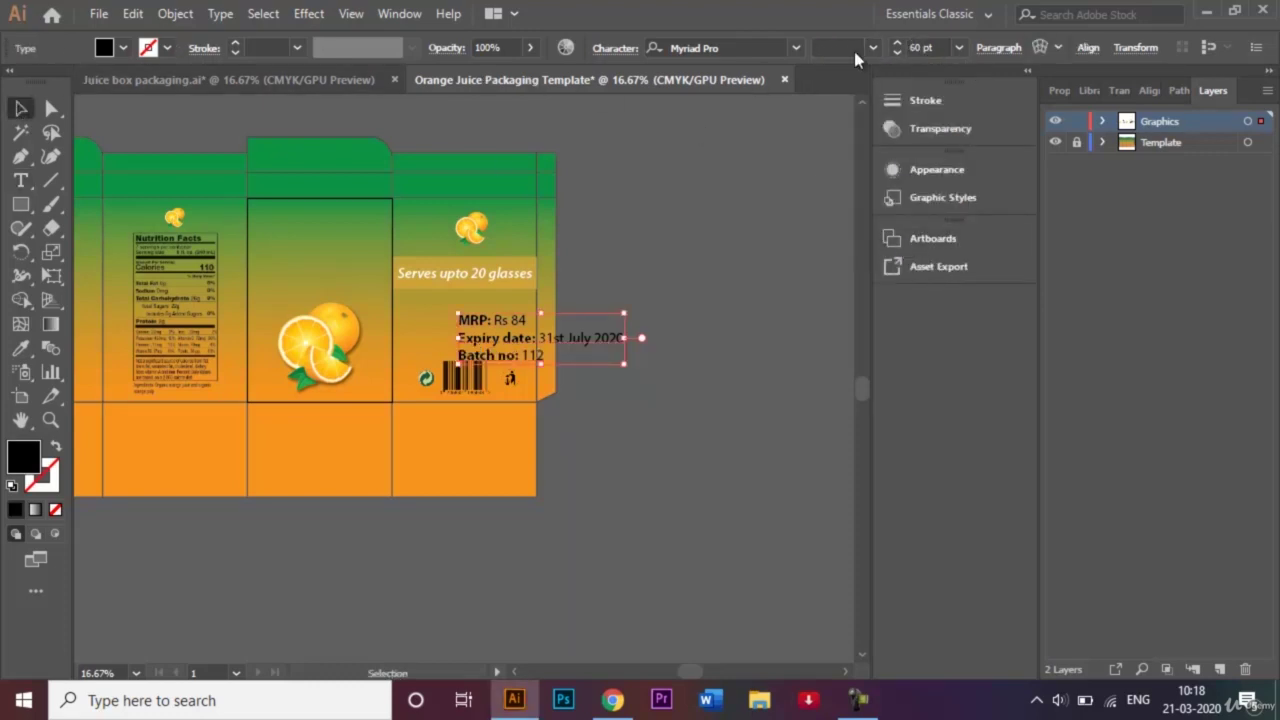
left_click(958, 47)
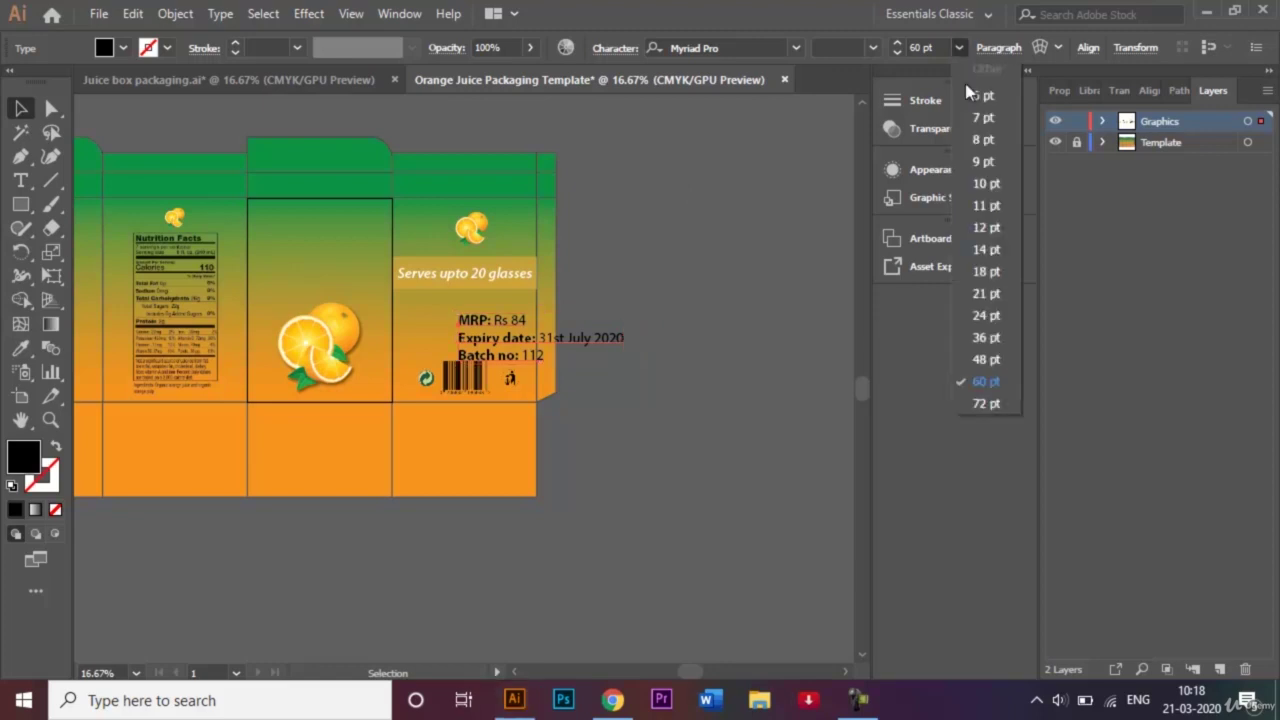
left_click(987, 337)
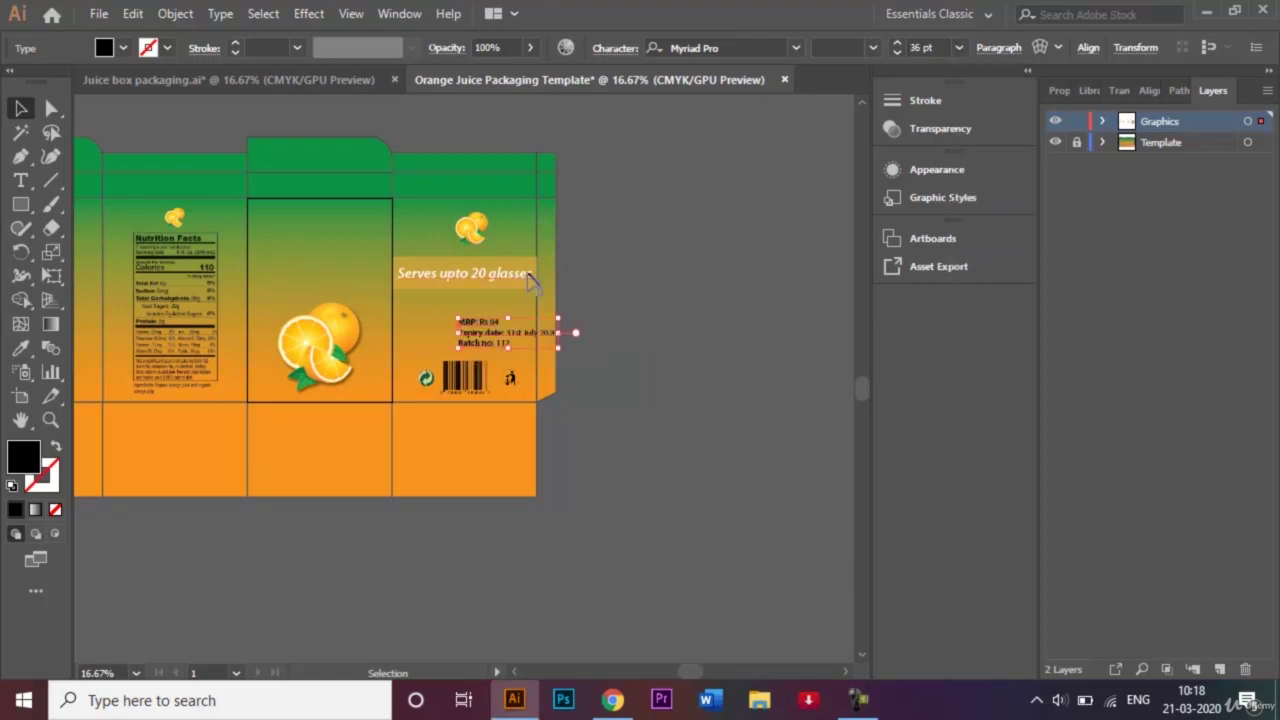
left_click_drag(506, 344, 451, 336)
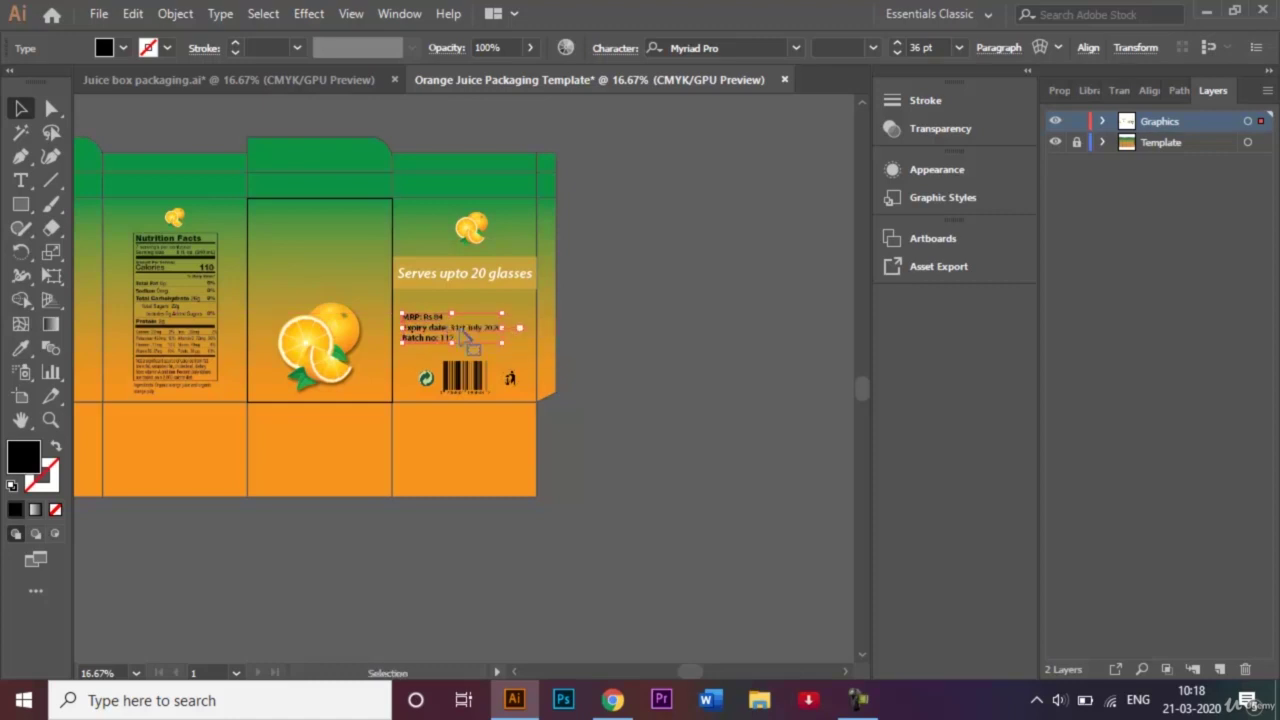
left_click(673, 353)
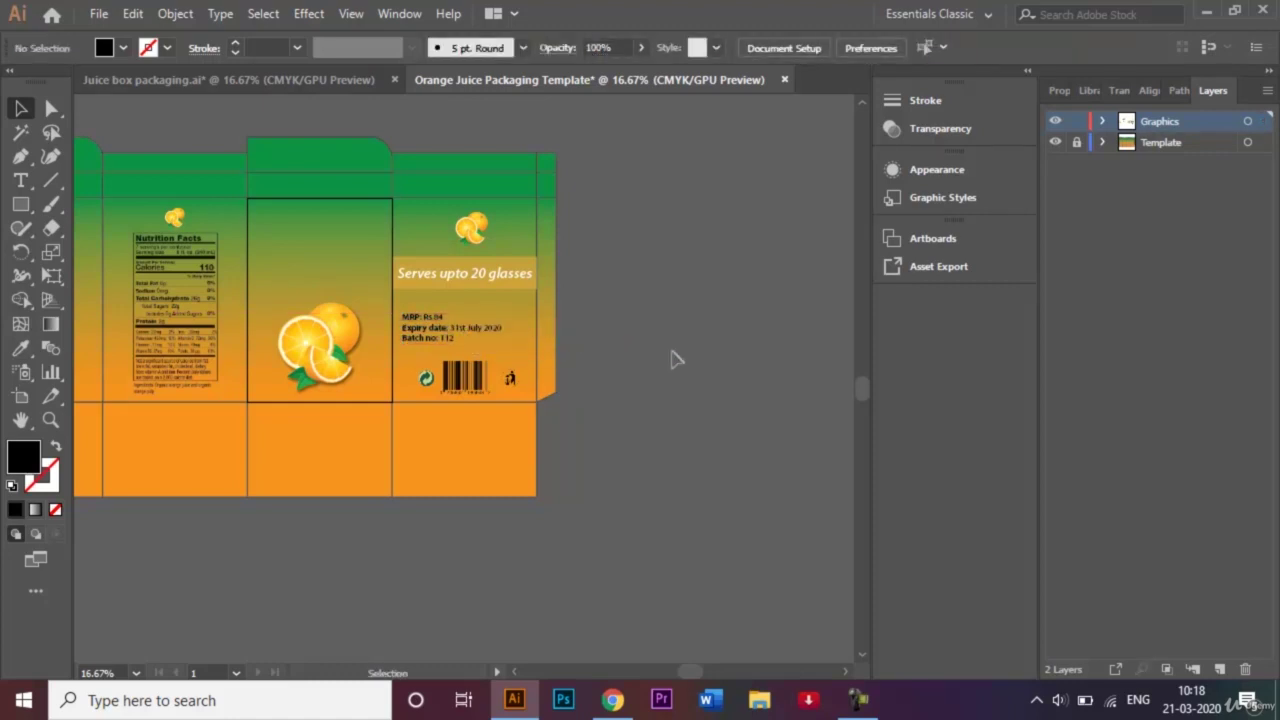
Add a "200 ml" label in the lower right corner of both the first and third panels
left_click(513, 673)
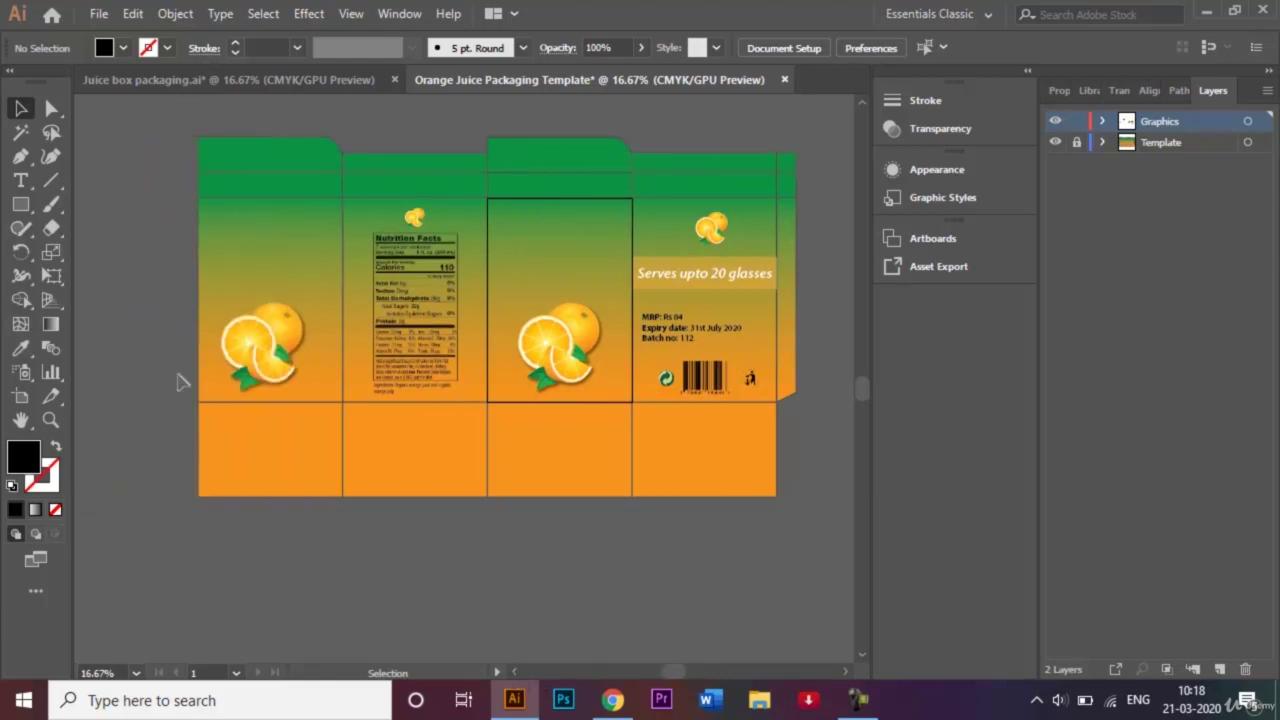
left_click(20, 180)
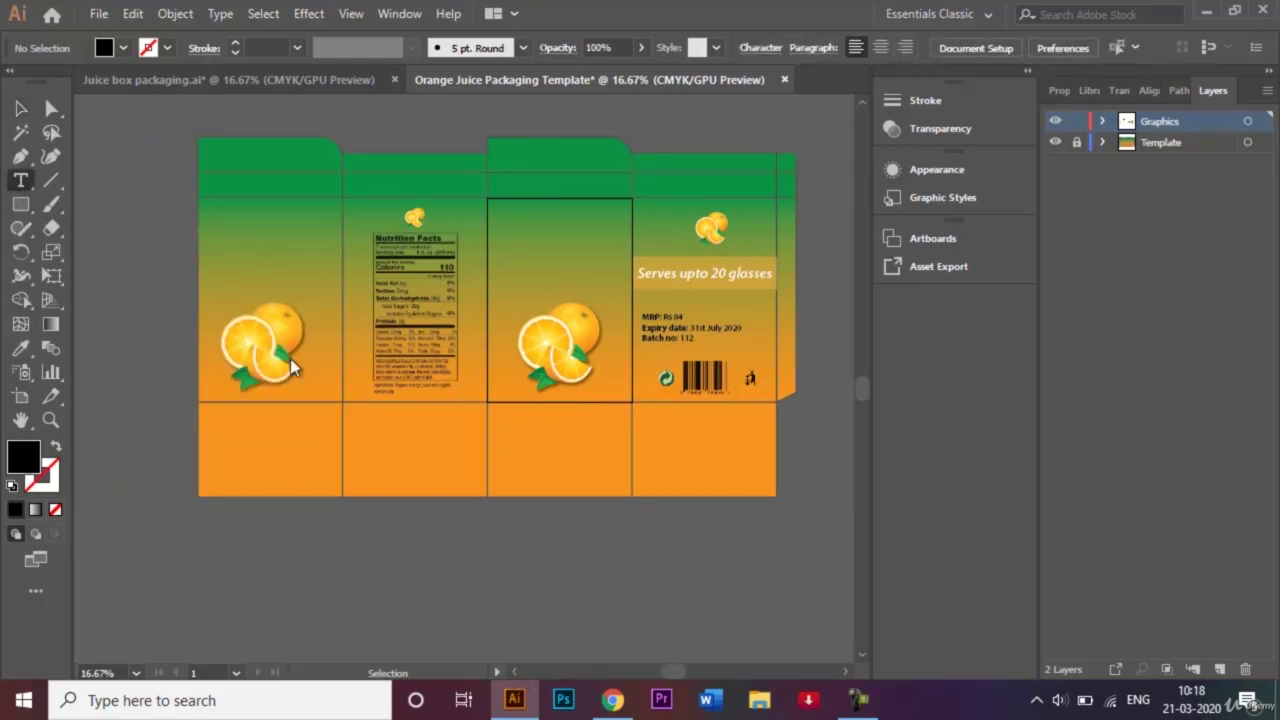
left_click(447, 551)
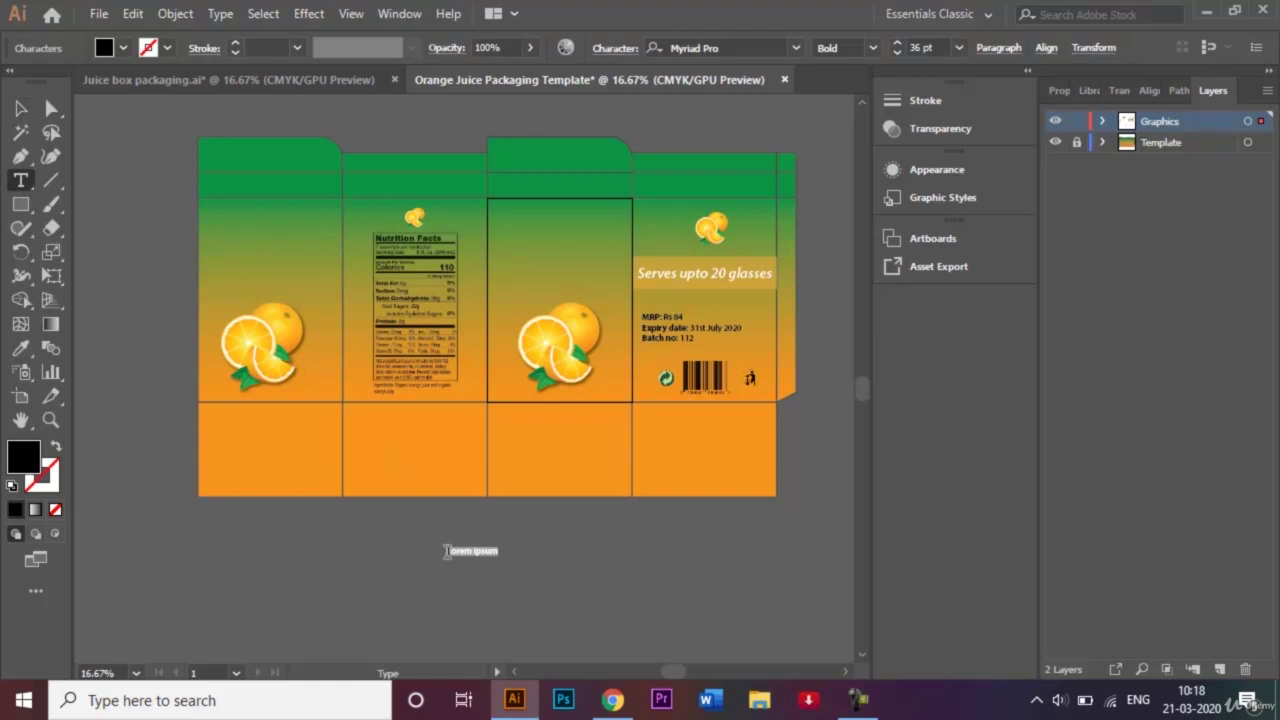
key("BackSpace")
key("Escape")
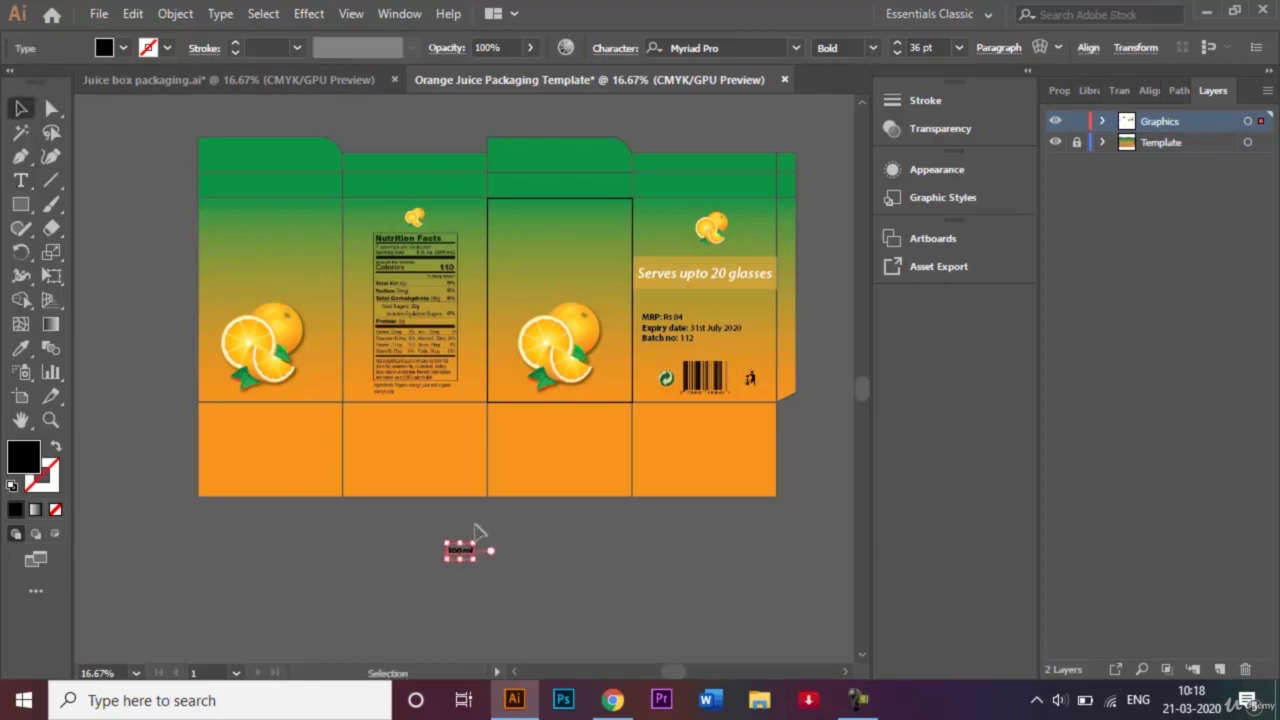
left_click_drag(457, 550, 324, 400)
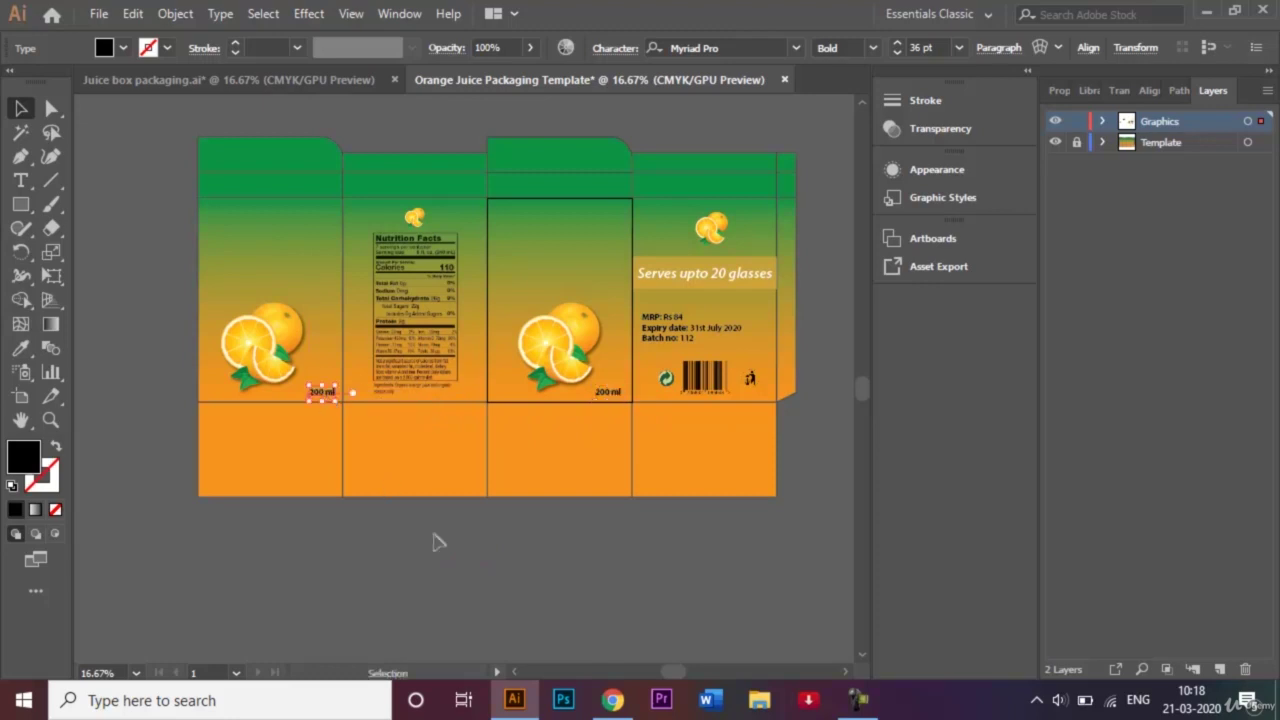
left_click(478, 597)
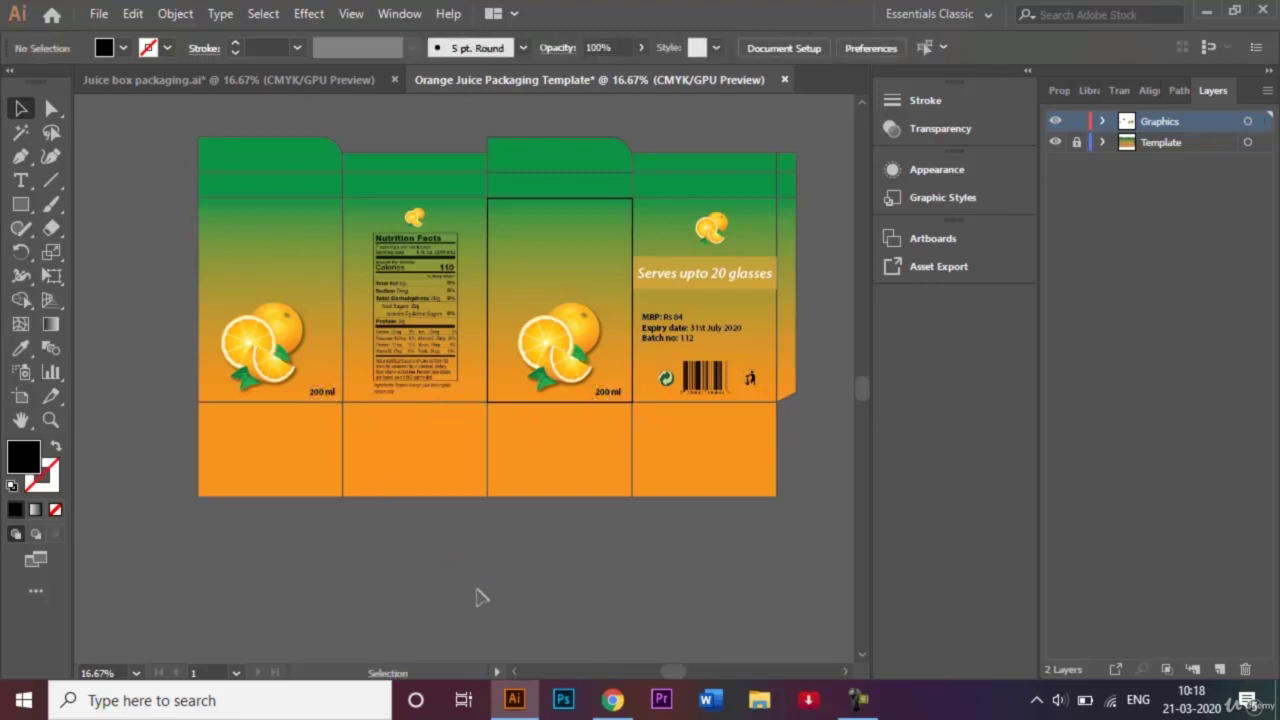
Add the text "100% pure organic orange juice" and place it along the top of the third panel
left_click(20, 181)
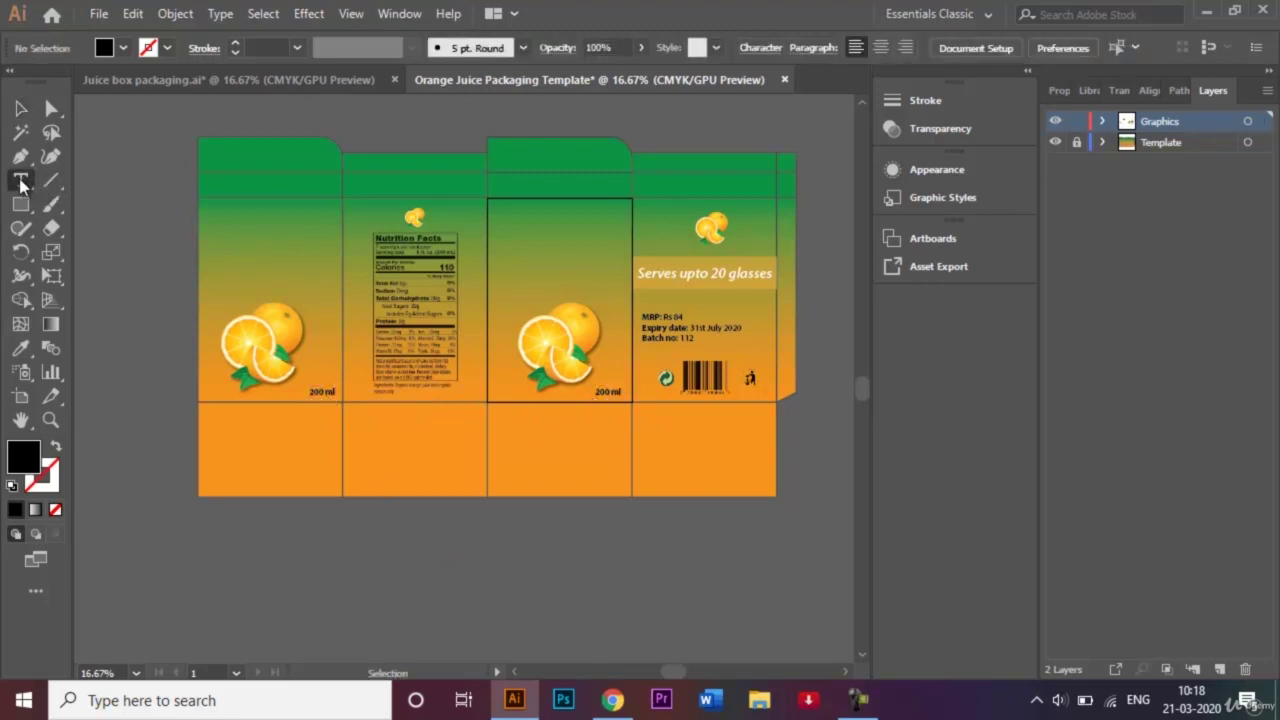
left_click(336, 530)
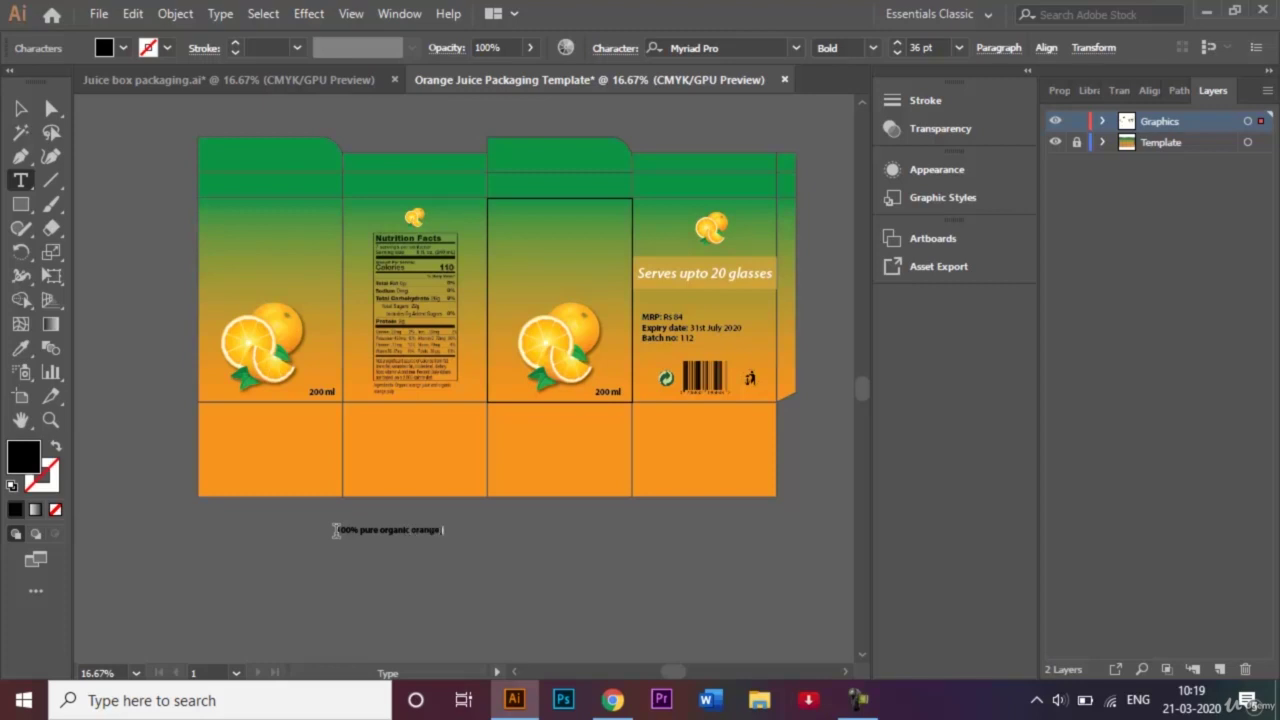
type("juice")
left_click(21, 108)
left_click_drag(382, 529, 551, 225)
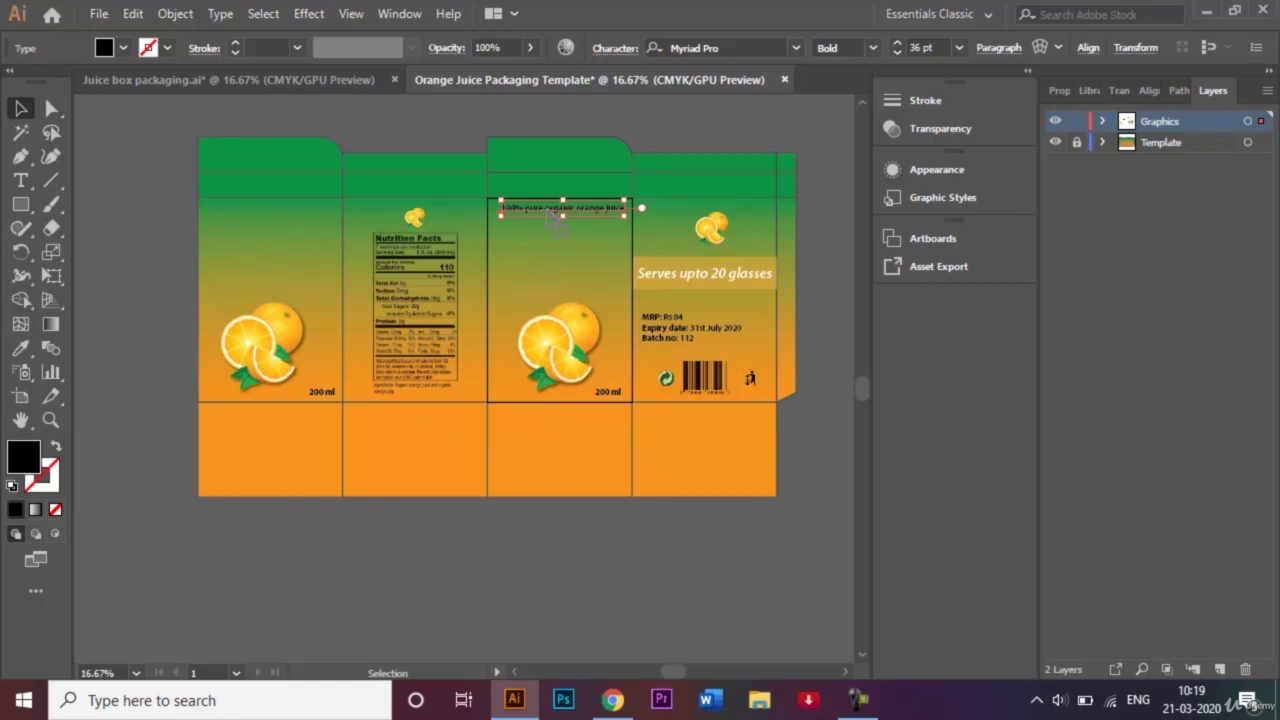
Duplicate the "100% pure organic orange juice" text to the same height along the top of the first panel
left_click_drag(549, 215, 260, 217)
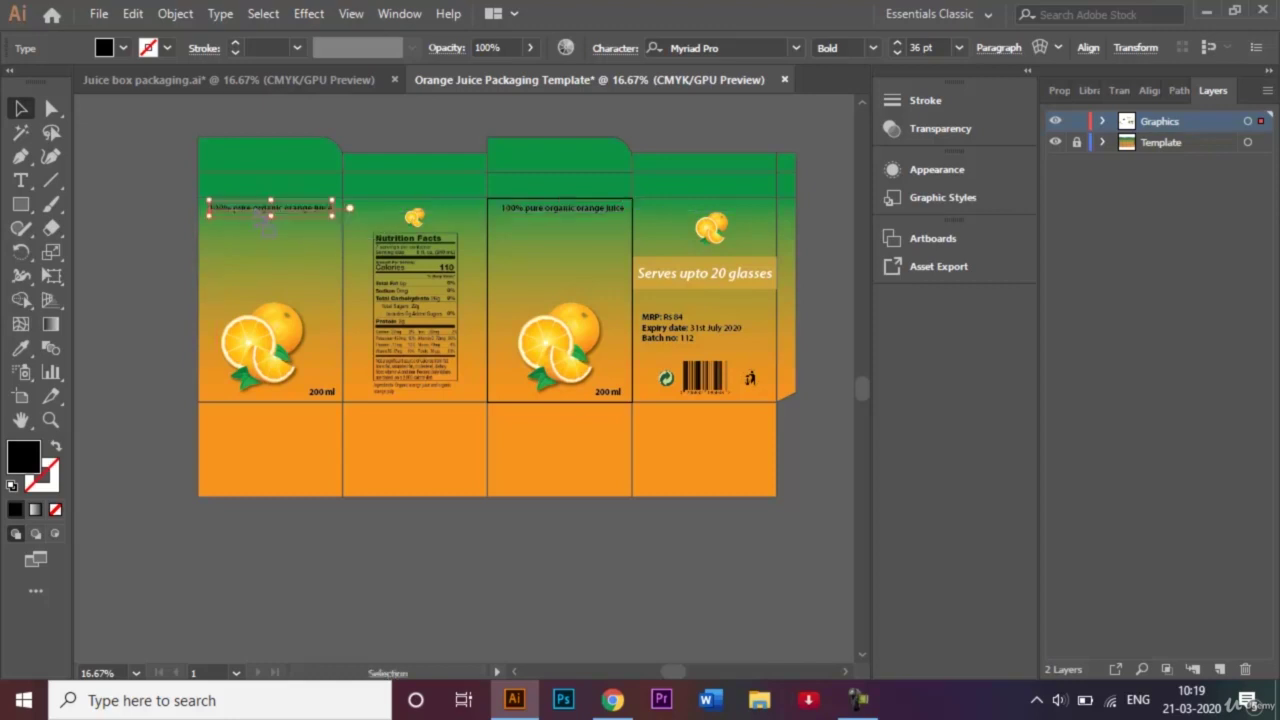
left_click(105, 190)
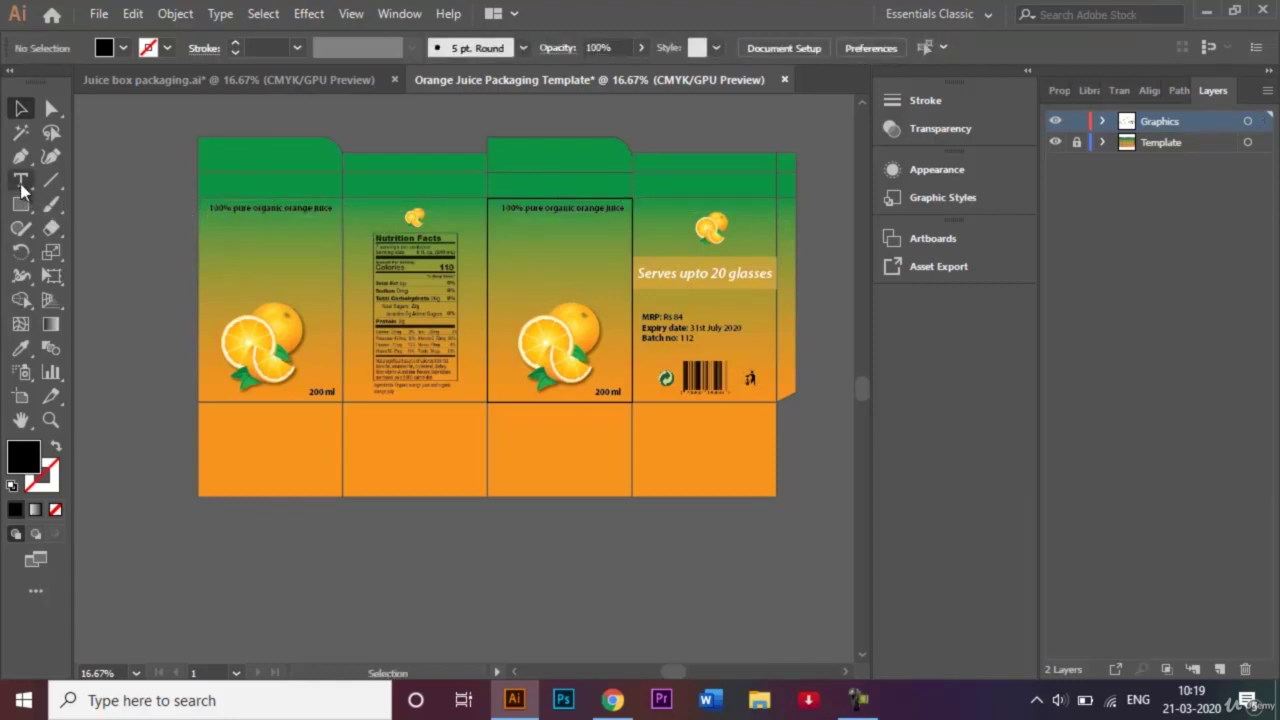
Check the title in the finished juice box document, and add the text "TANGORINE" below the tagline on the third panel
left_click(153, 82)
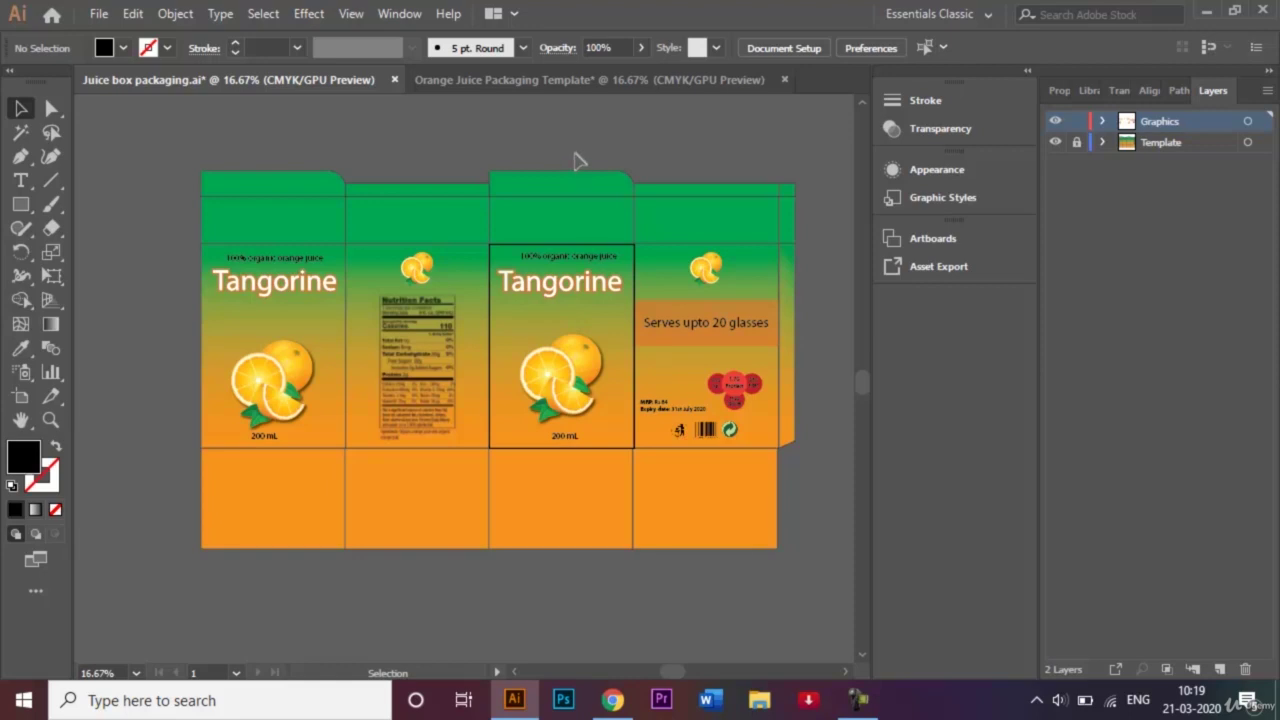
left_click(545, 80)
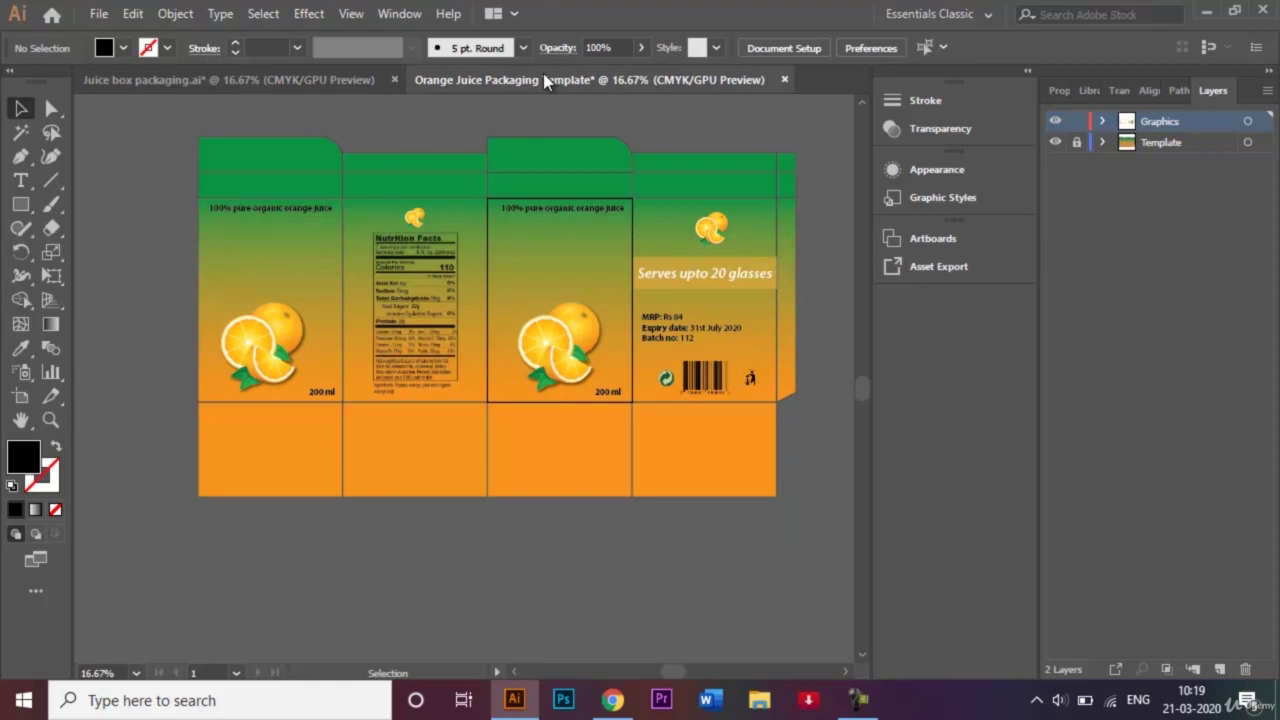
left_click(20, 180)
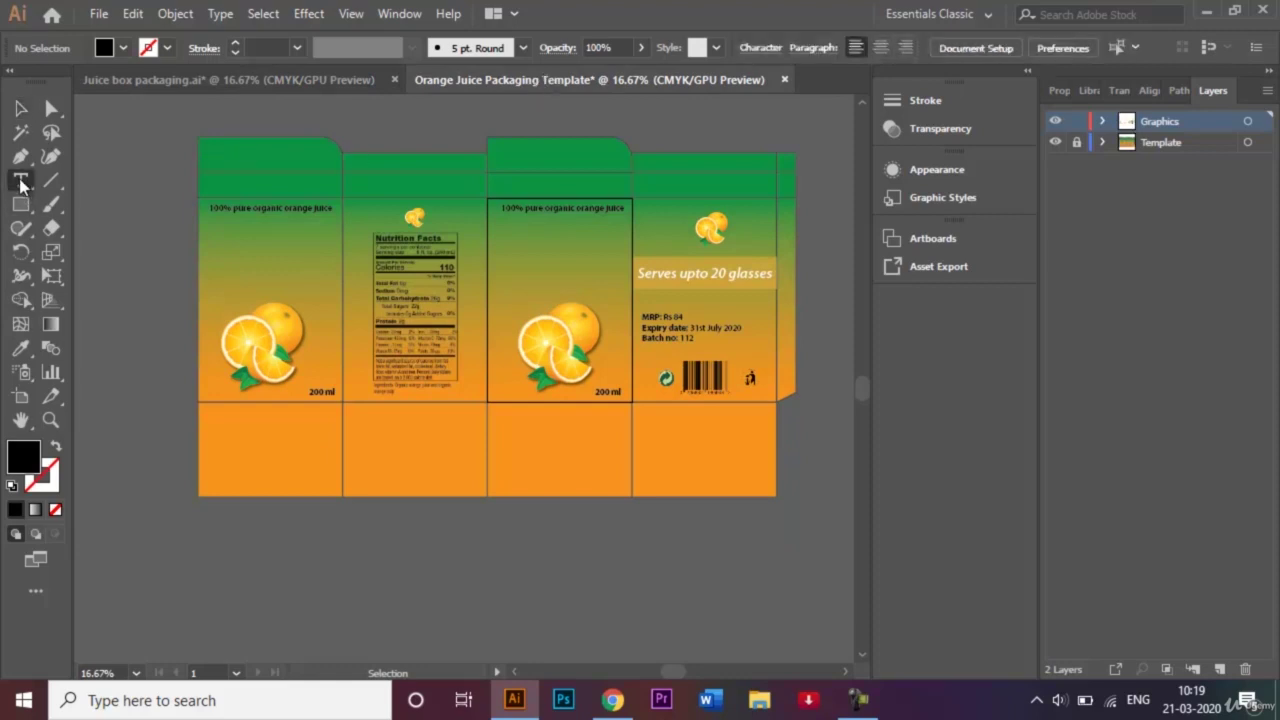
left_click(546, 240)
key("BackSpace")
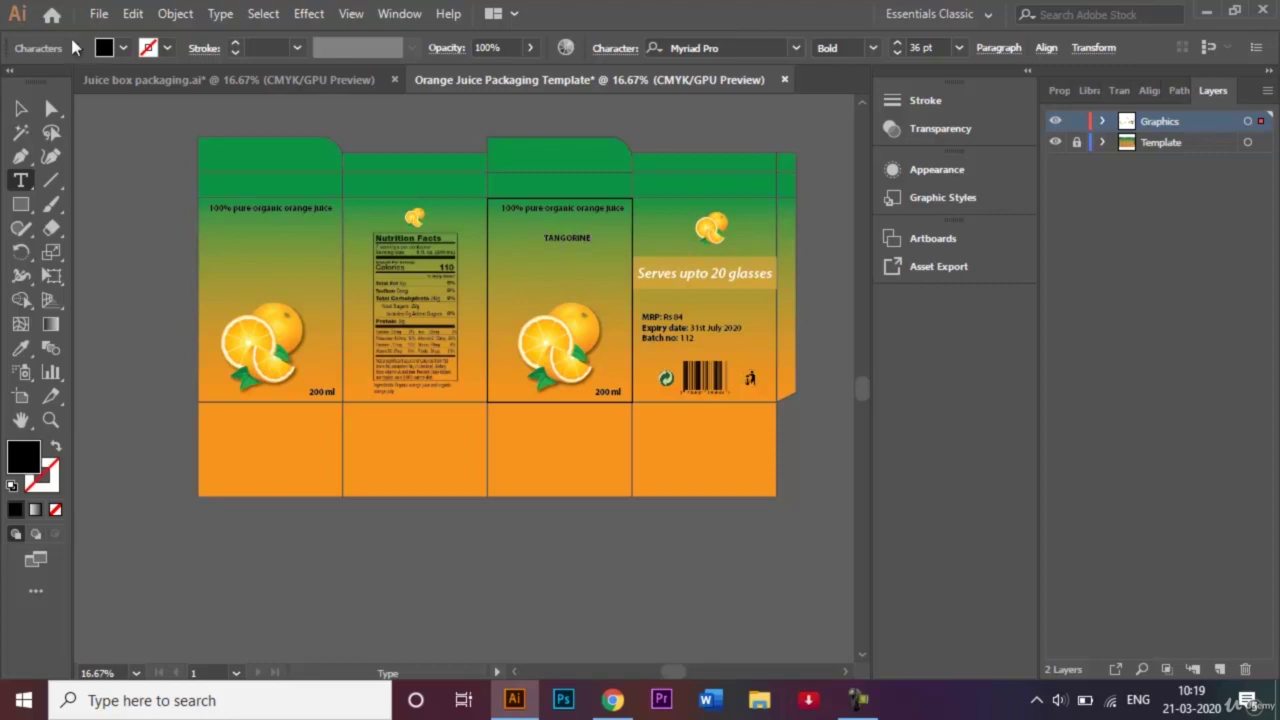
left_click(21, 108)
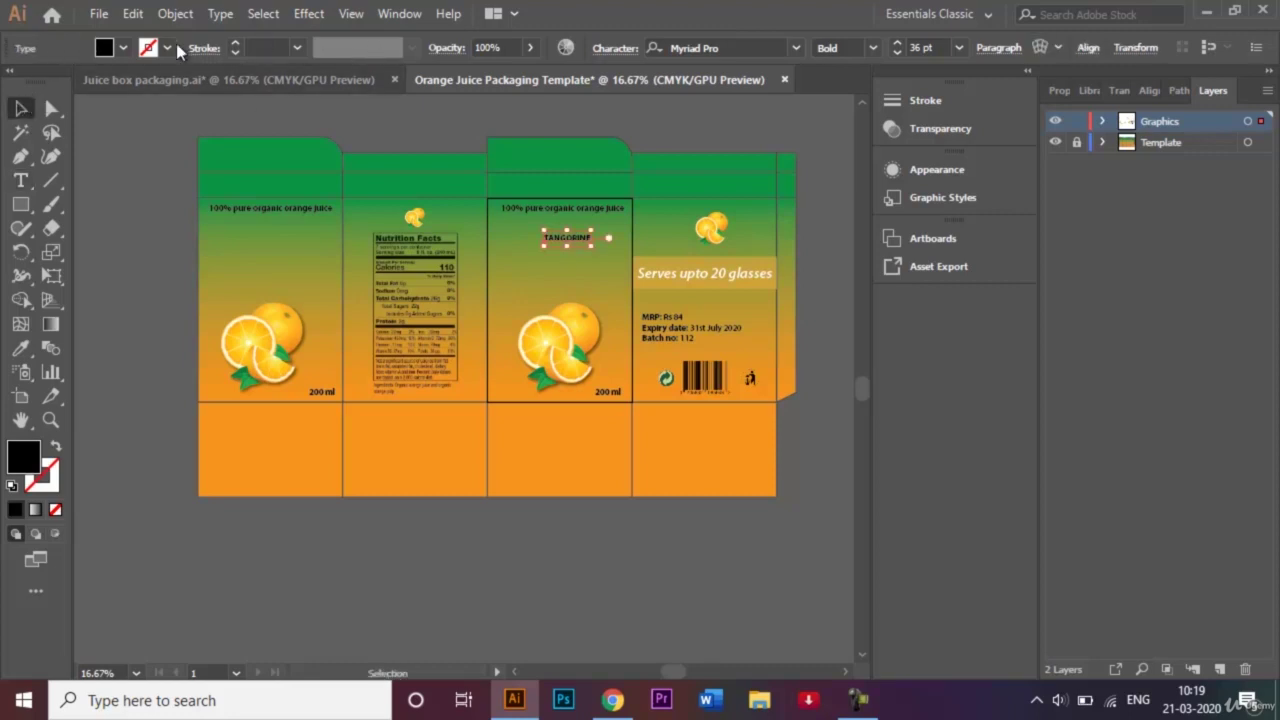
Make the TANGORINE text white at 72 pt and centre it below the tagline on the third panel
left_click(123, 47)
left_click(42, 82)
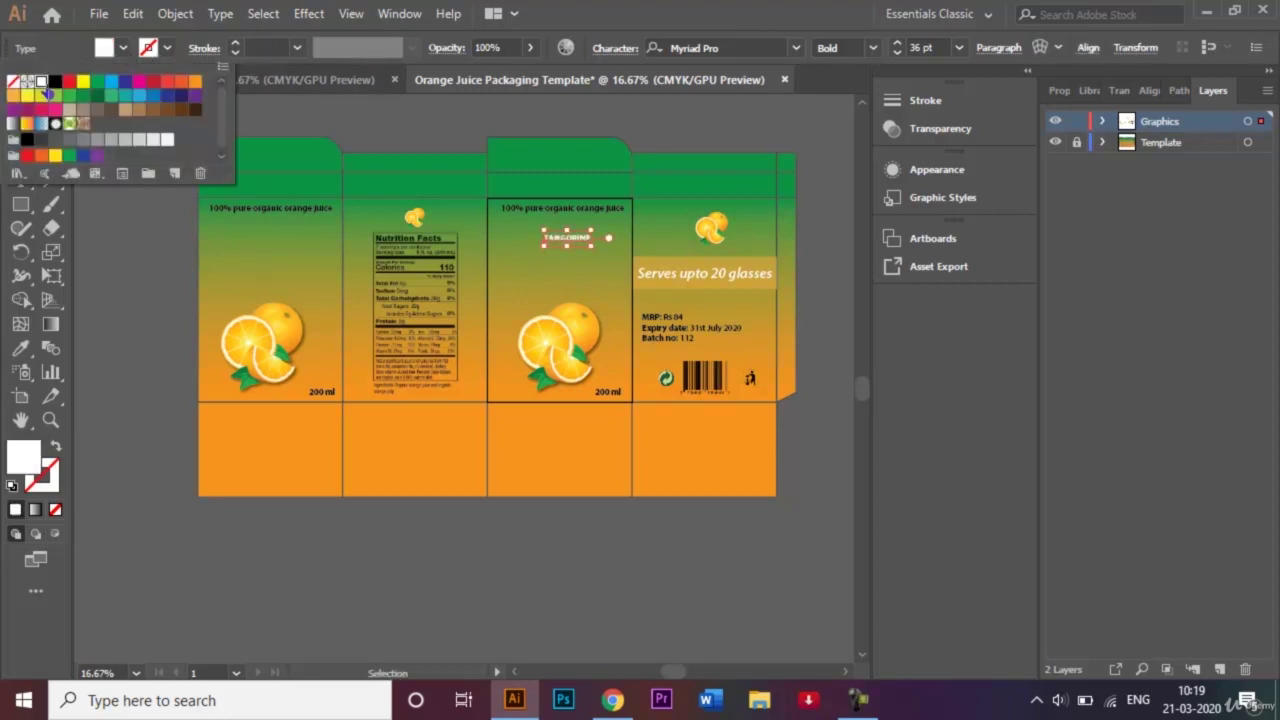
left_click(958, 48)
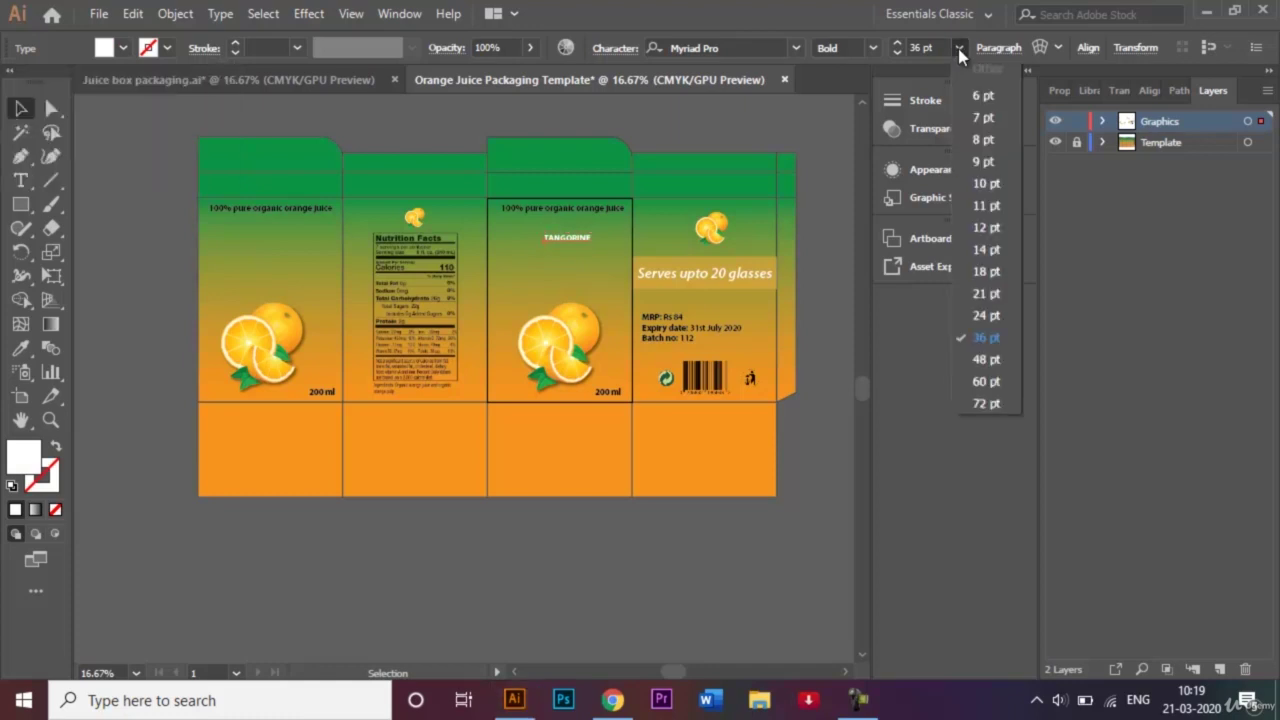
left_click(994, 403)
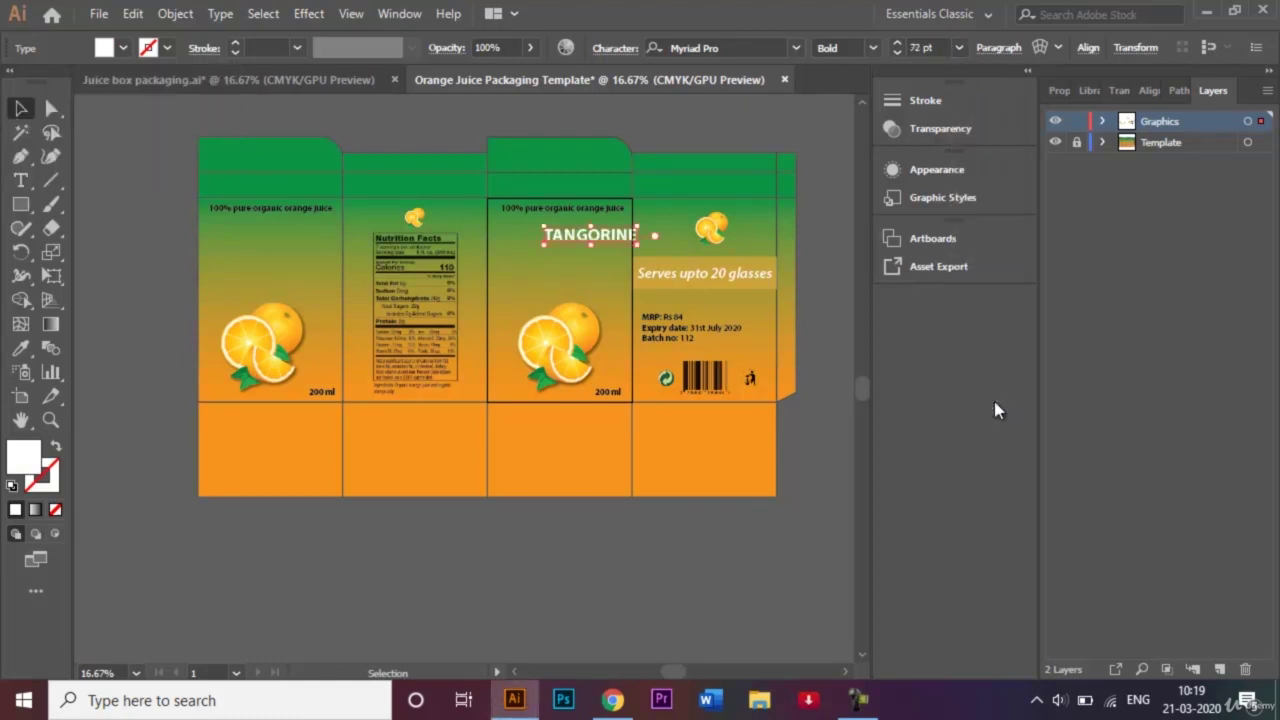
left_click_drag(572, 238, 543, 240)
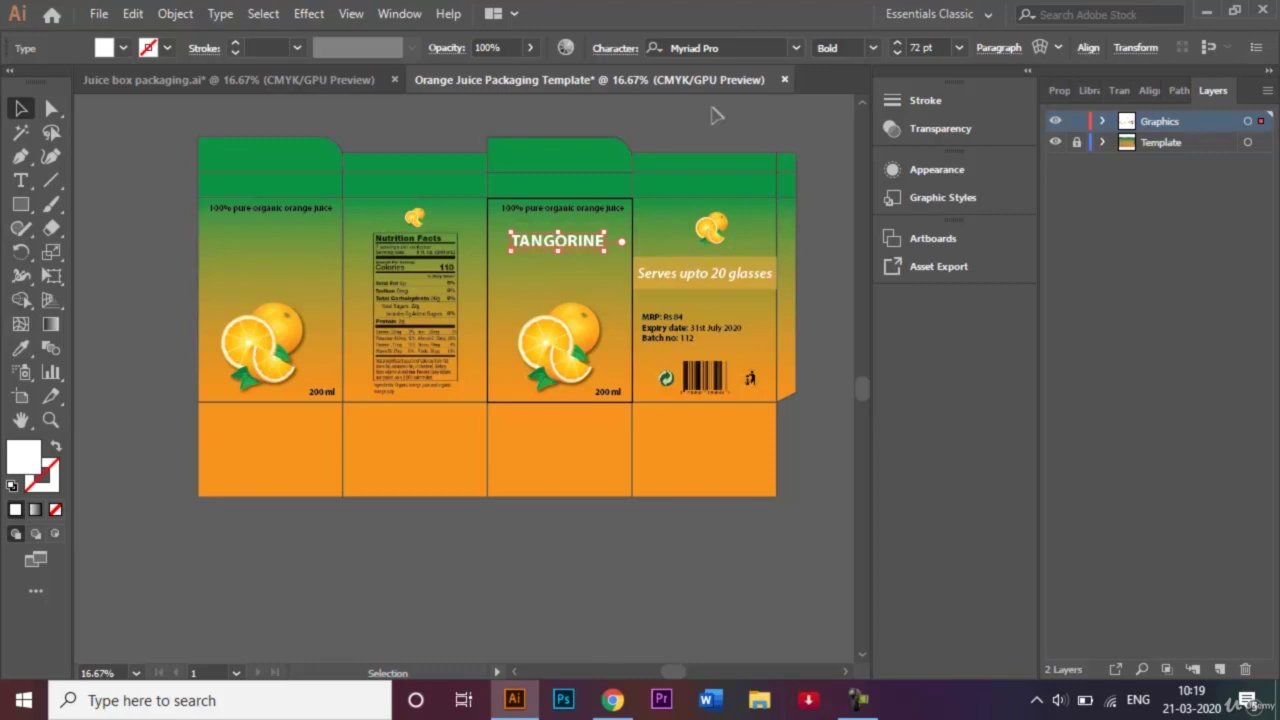
Convert the TANGORINE text to outlines and combine its letters into one compound path
key("ctrl+plus")
key("ctrl+plus")
key("ctrl+plus")
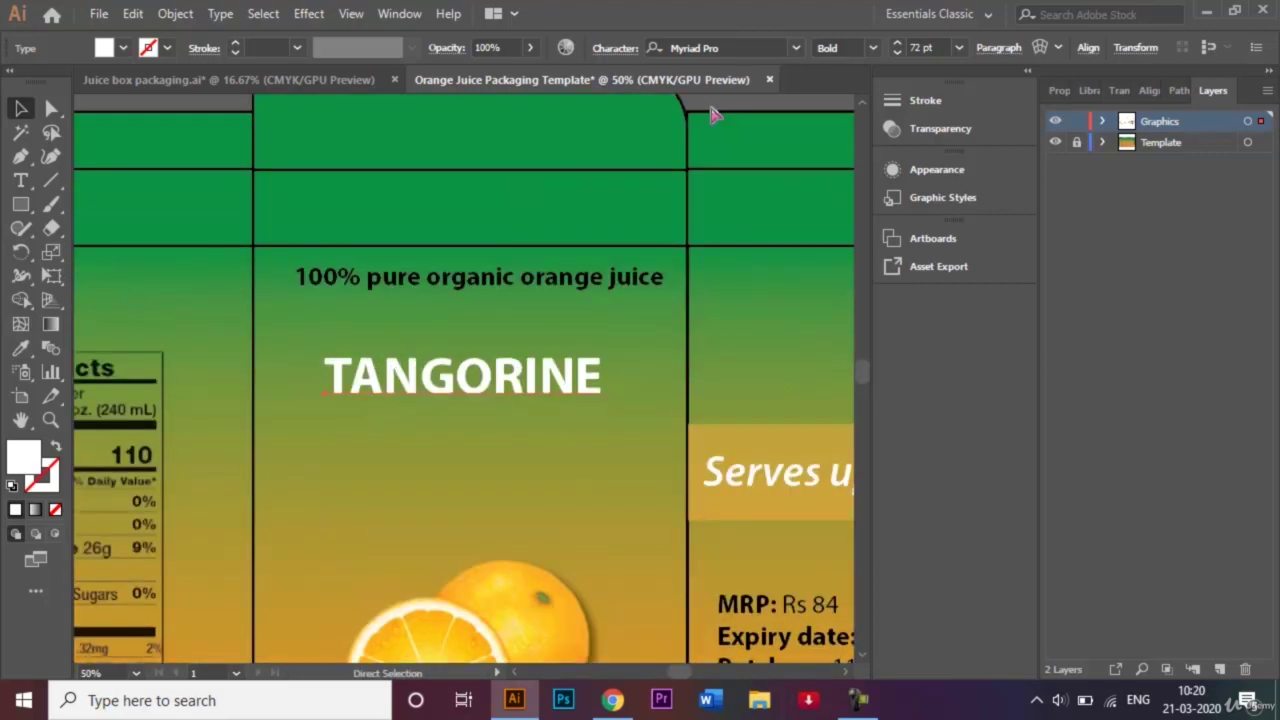
right_click(507, 381)
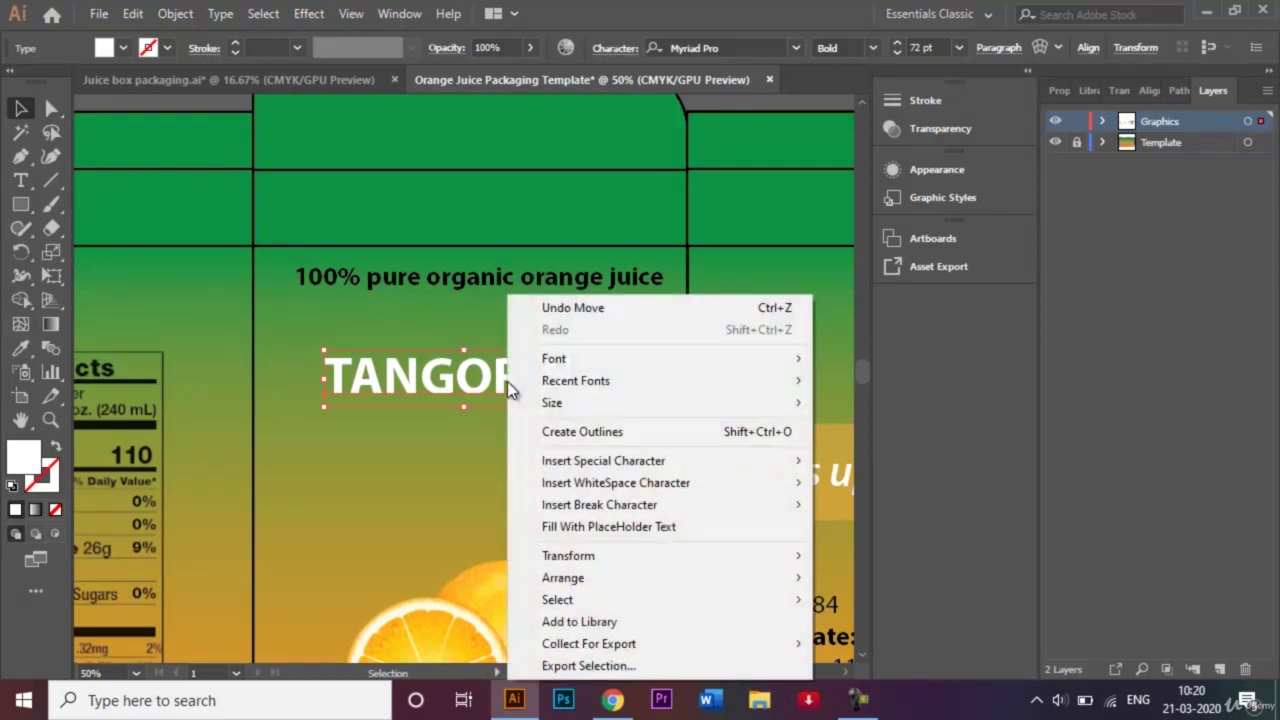
left_click(603, 434)
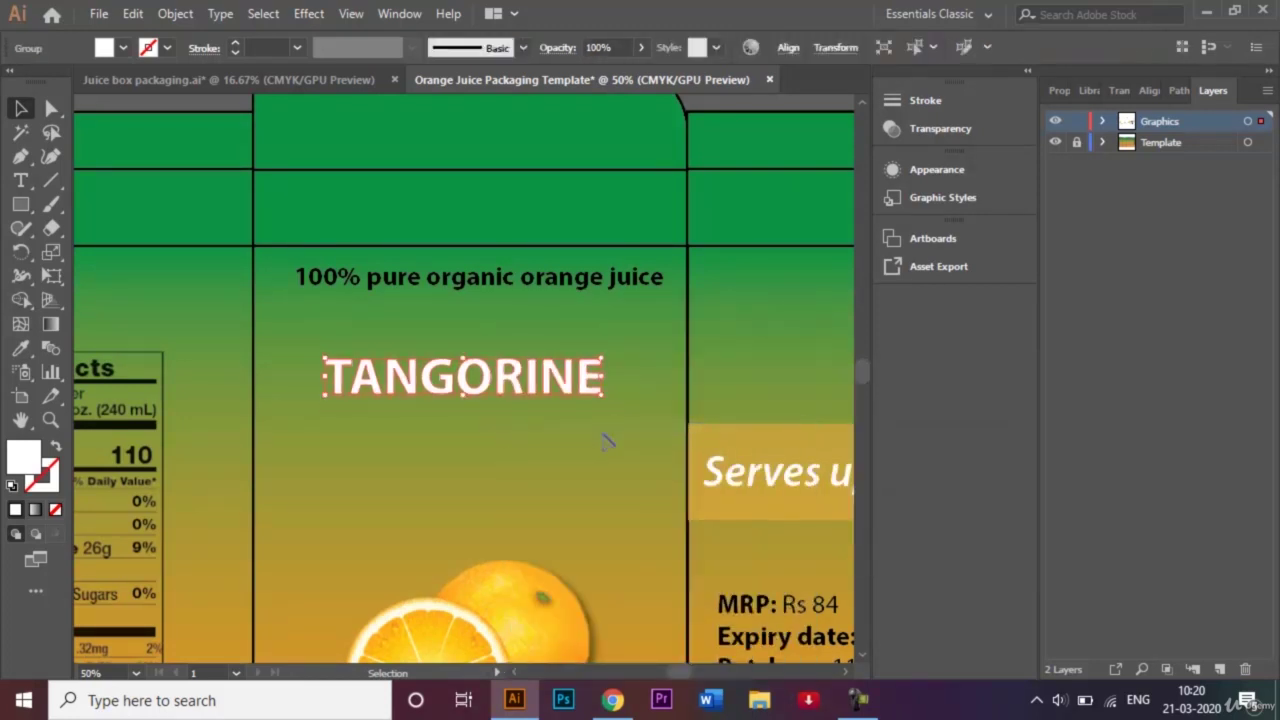
left_click(1179, 92)
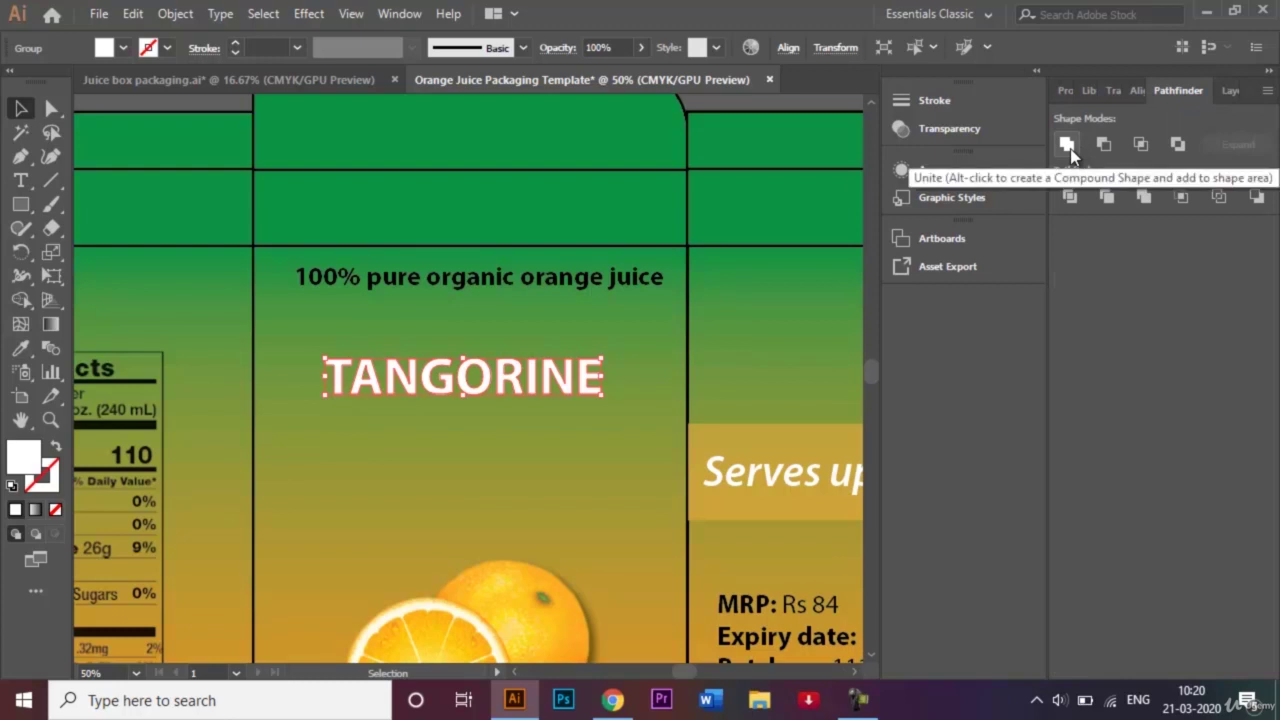
left_click(1268, 92)
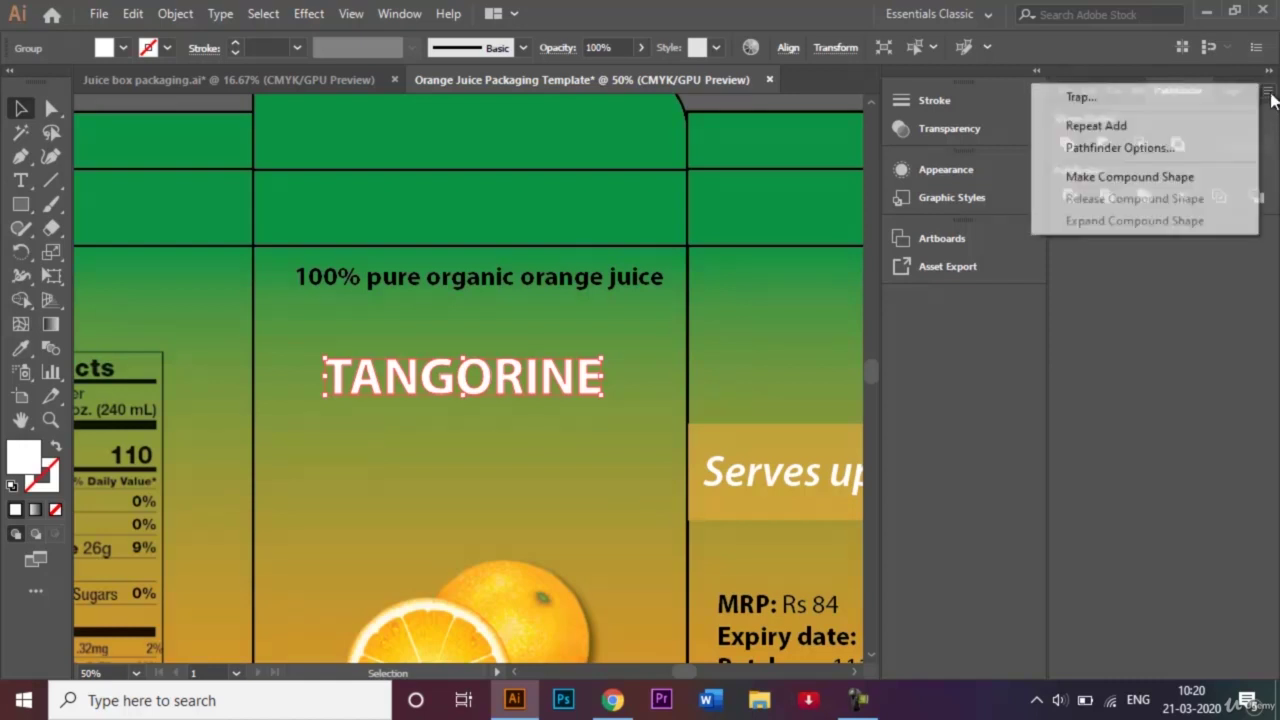
left_click(1186, 177)
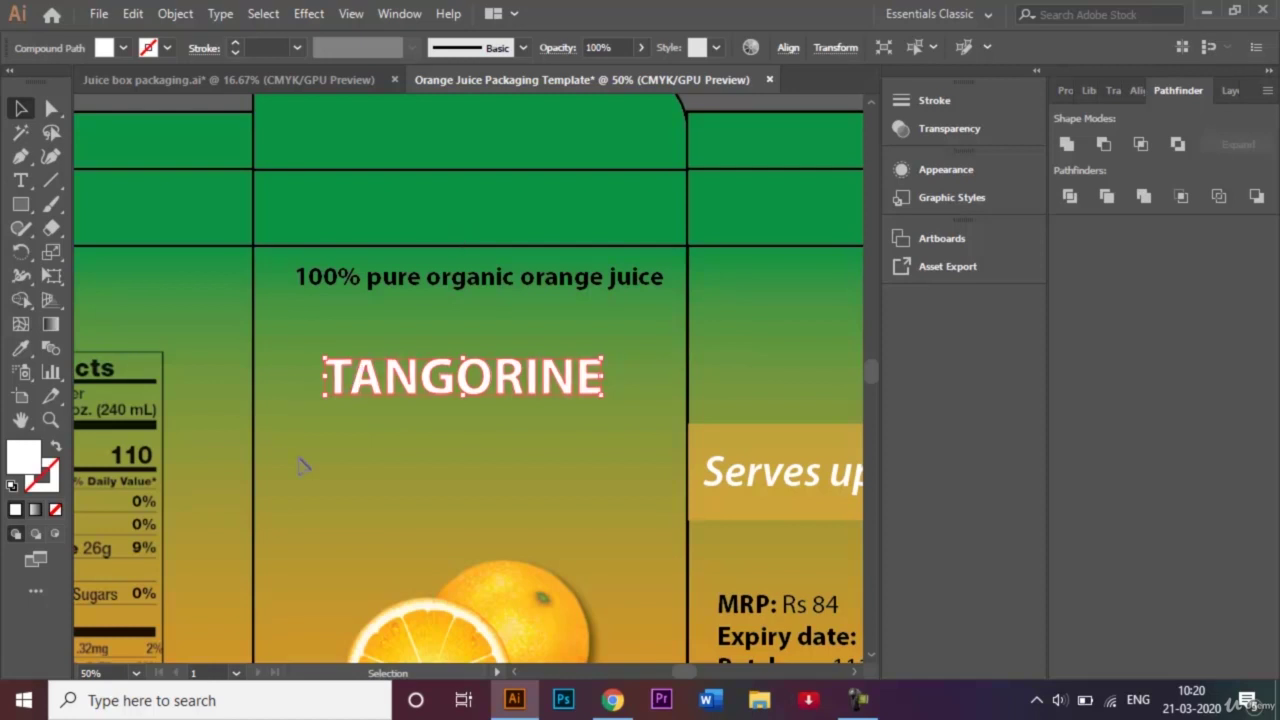
Offset the TANGORINE path by 1 mm with Miter joins and a miter limit of 4
left_click(176, 14)
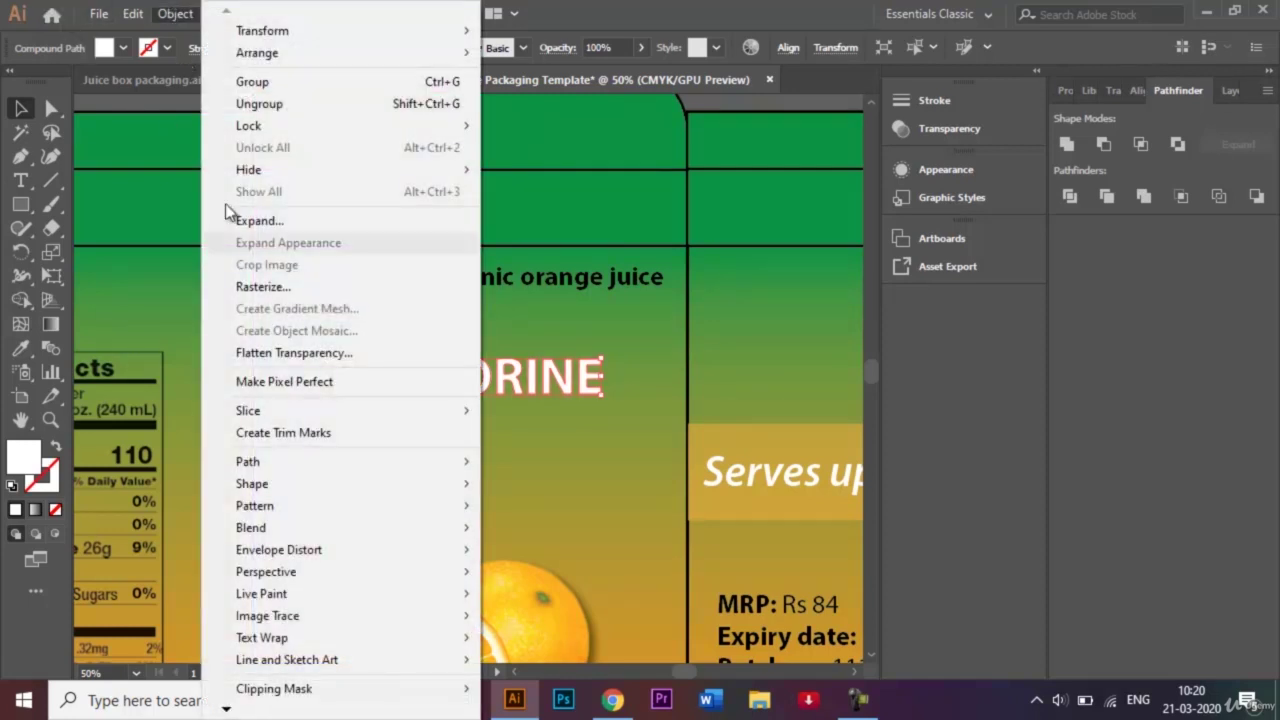
mouse_move(328, 466)
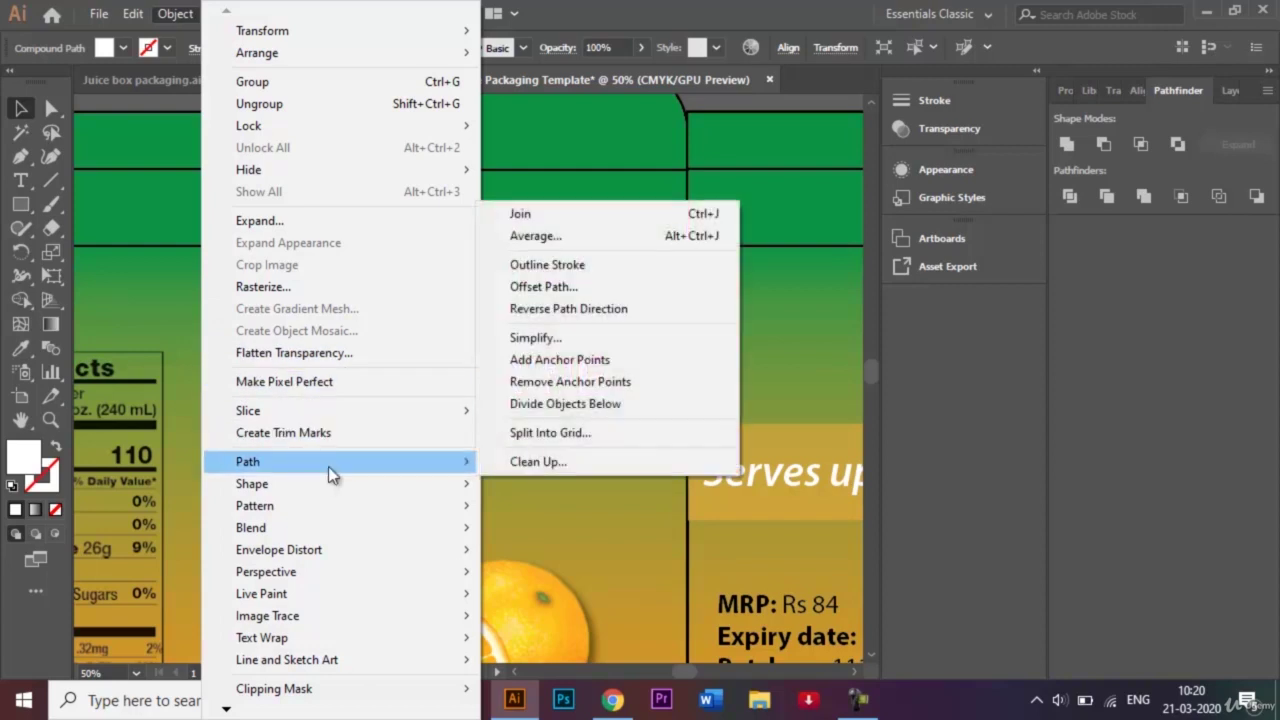
left_click(595, 284)
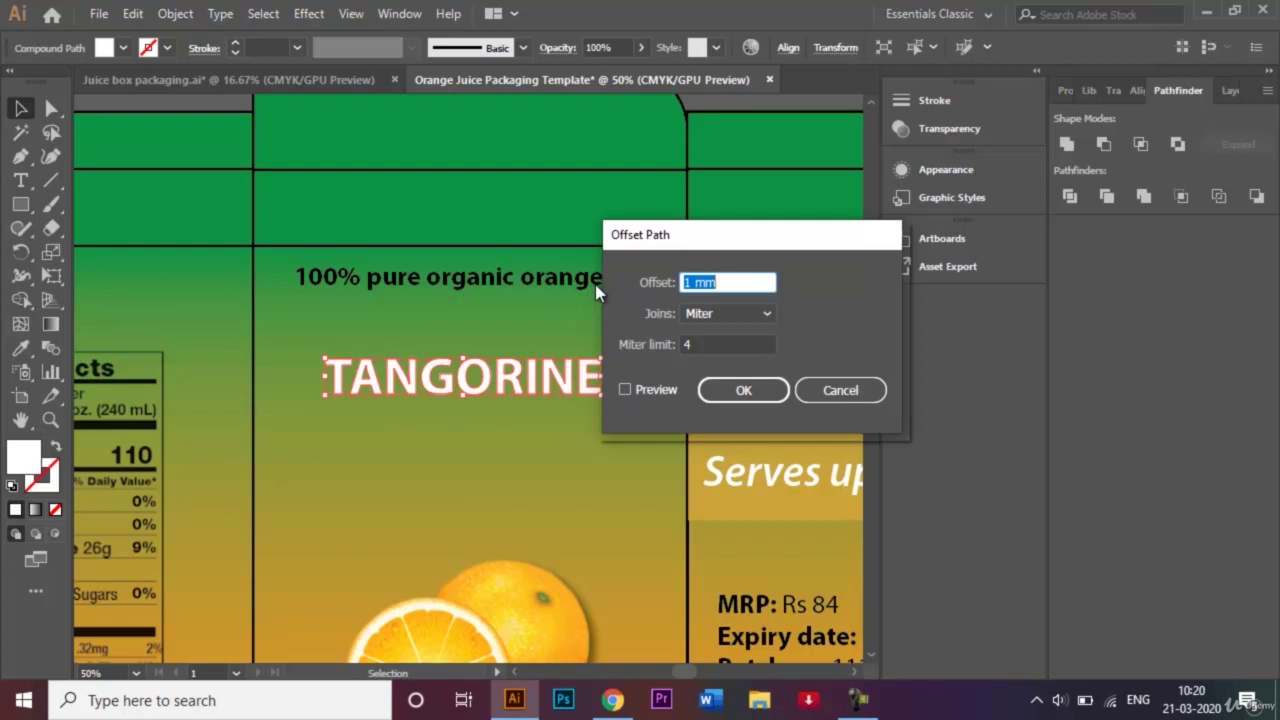
left_click(766, 390)
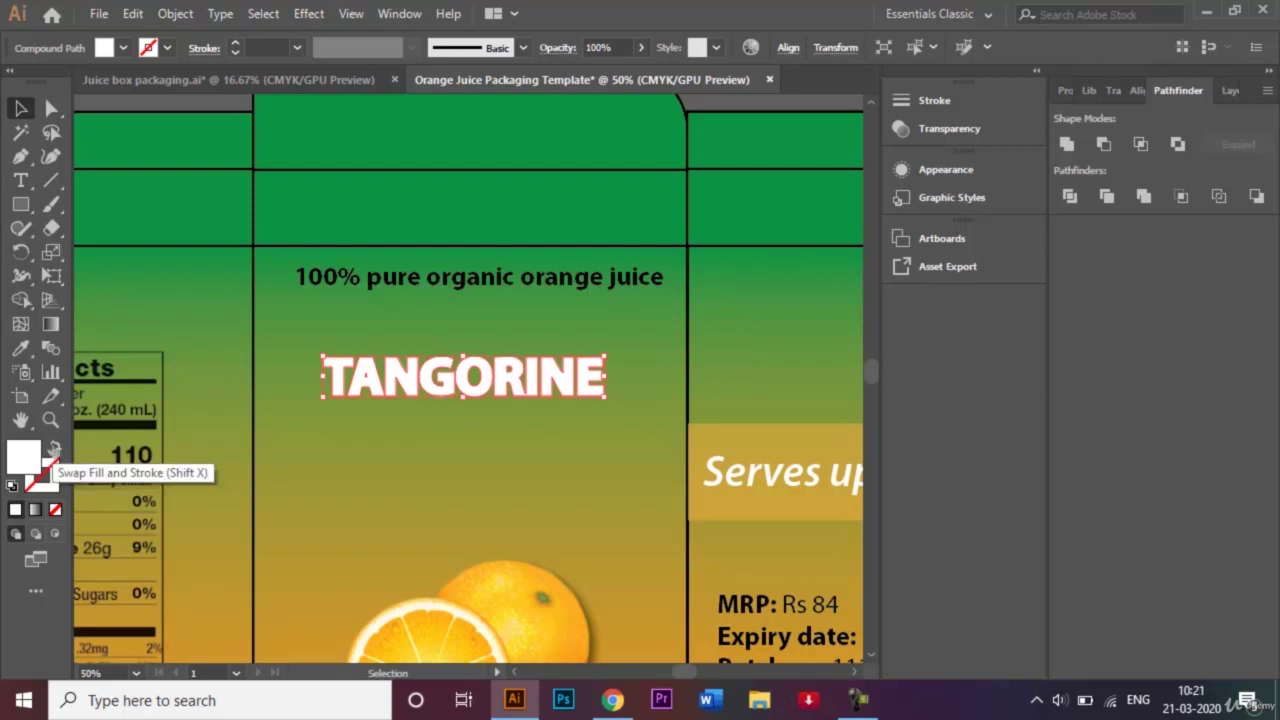
Give the offset path no fill and a 3 pt orange-red stroke (C=0 M=80 Y=95 K=0)
left_click(54, 448)
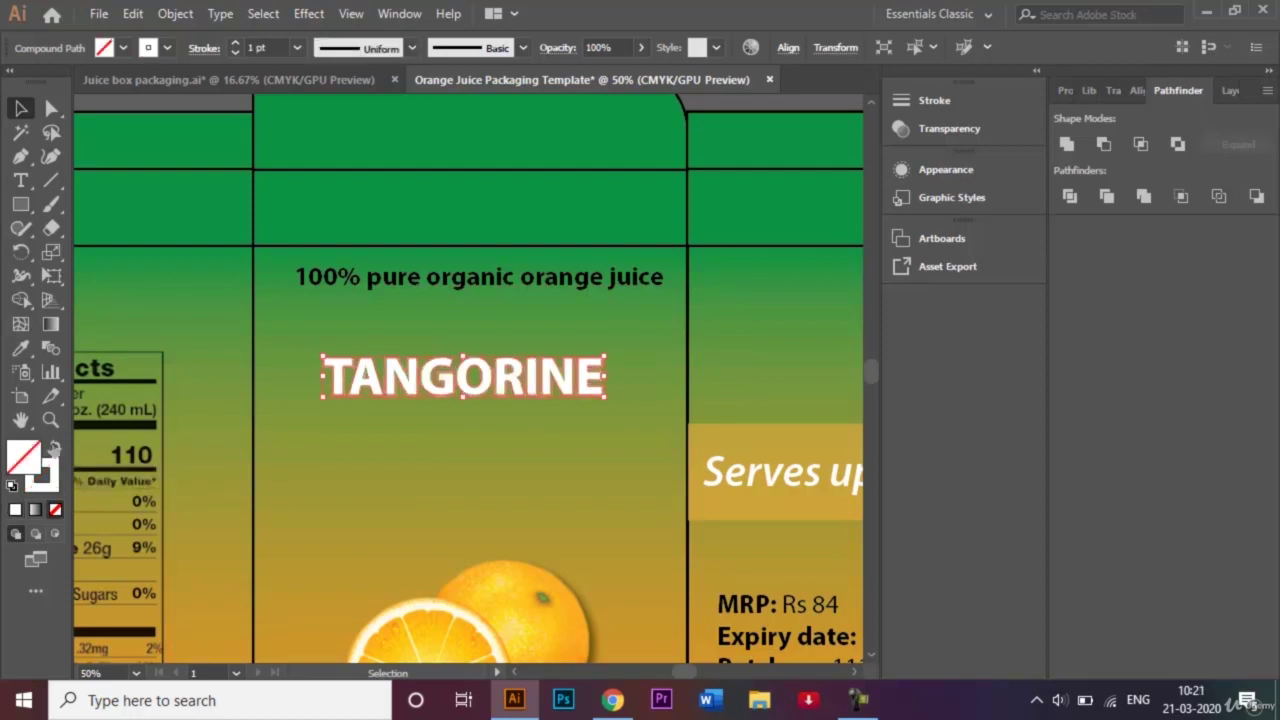
left_click(172, 48)
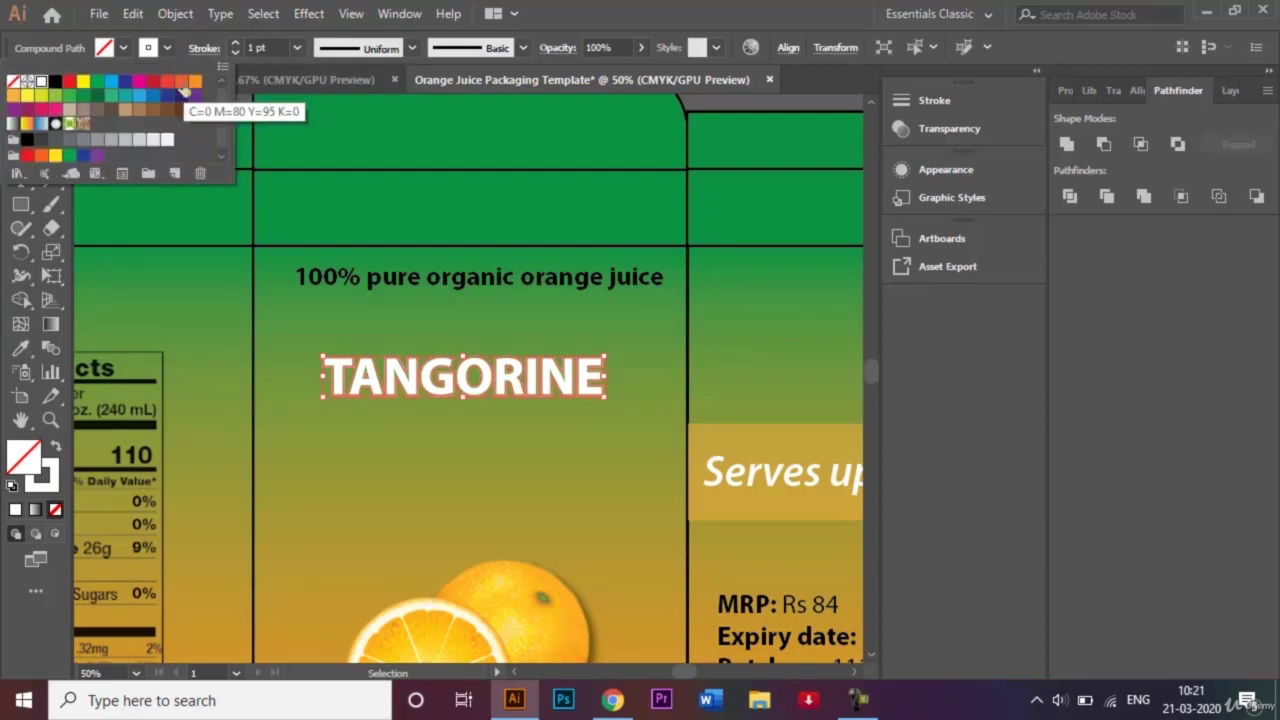
left_click(184, 91)
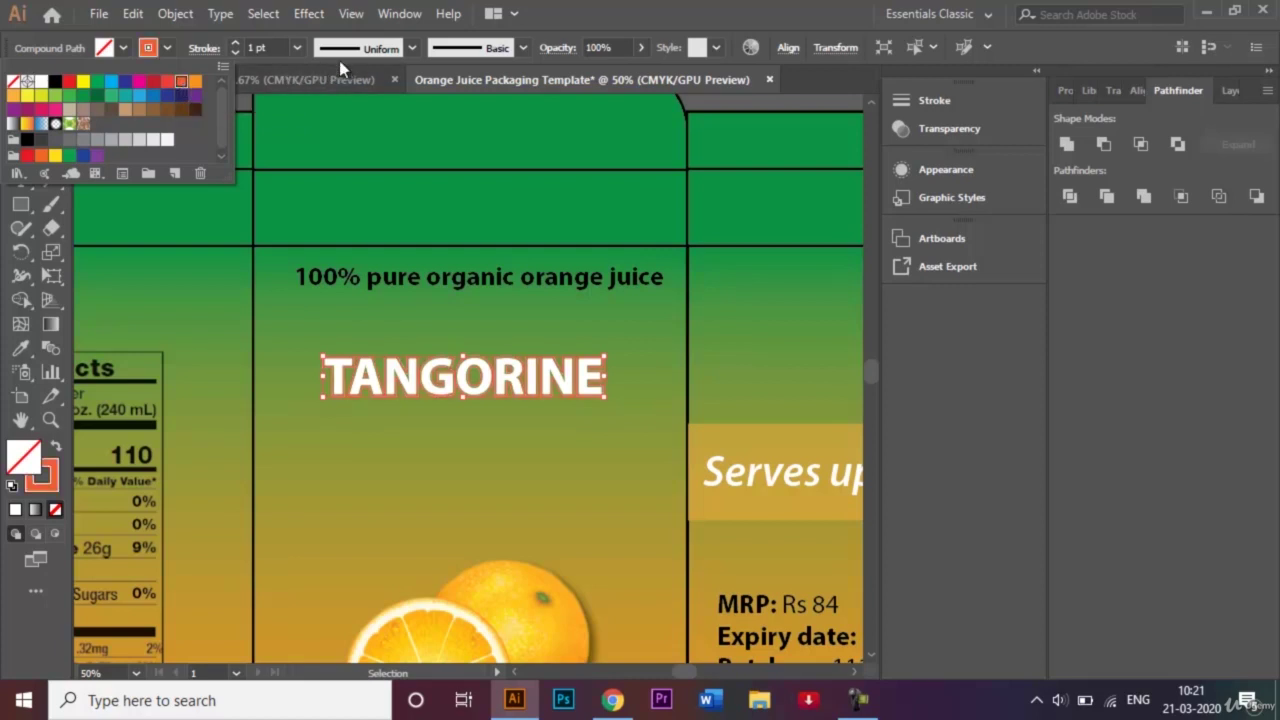
left_click(297, 48)
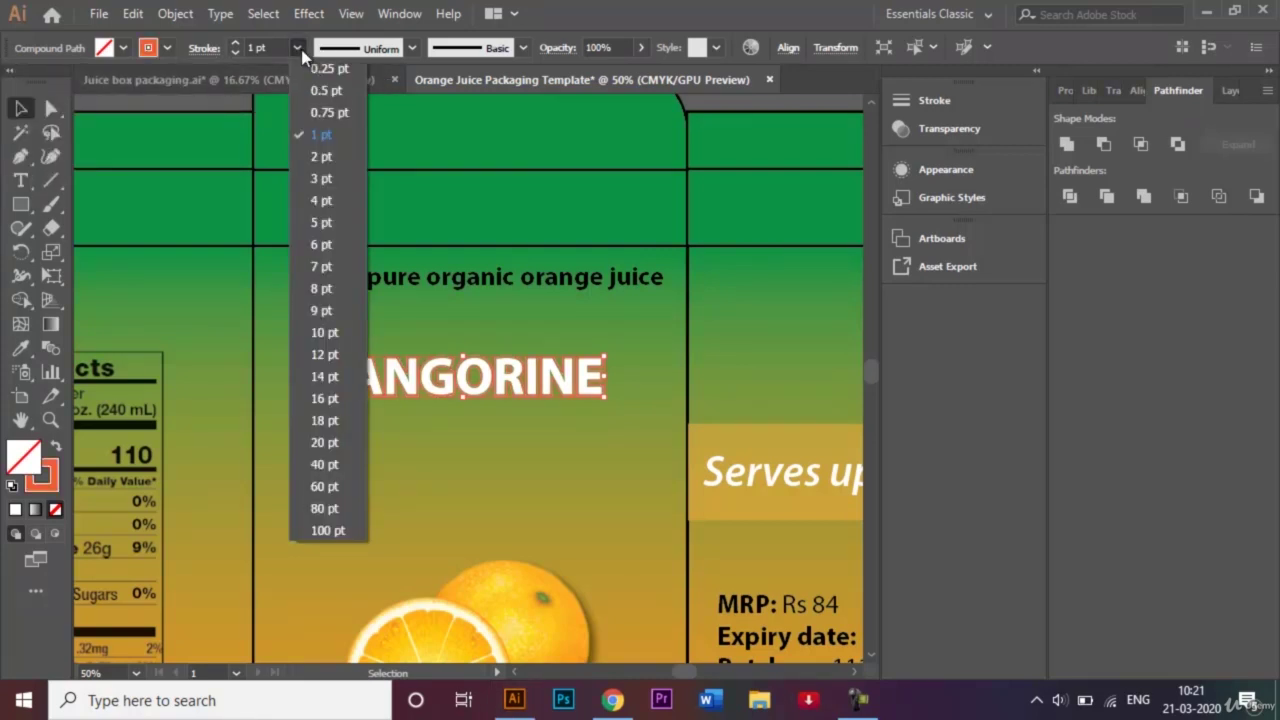
left_click(324, 180)
left_click(498, 340)
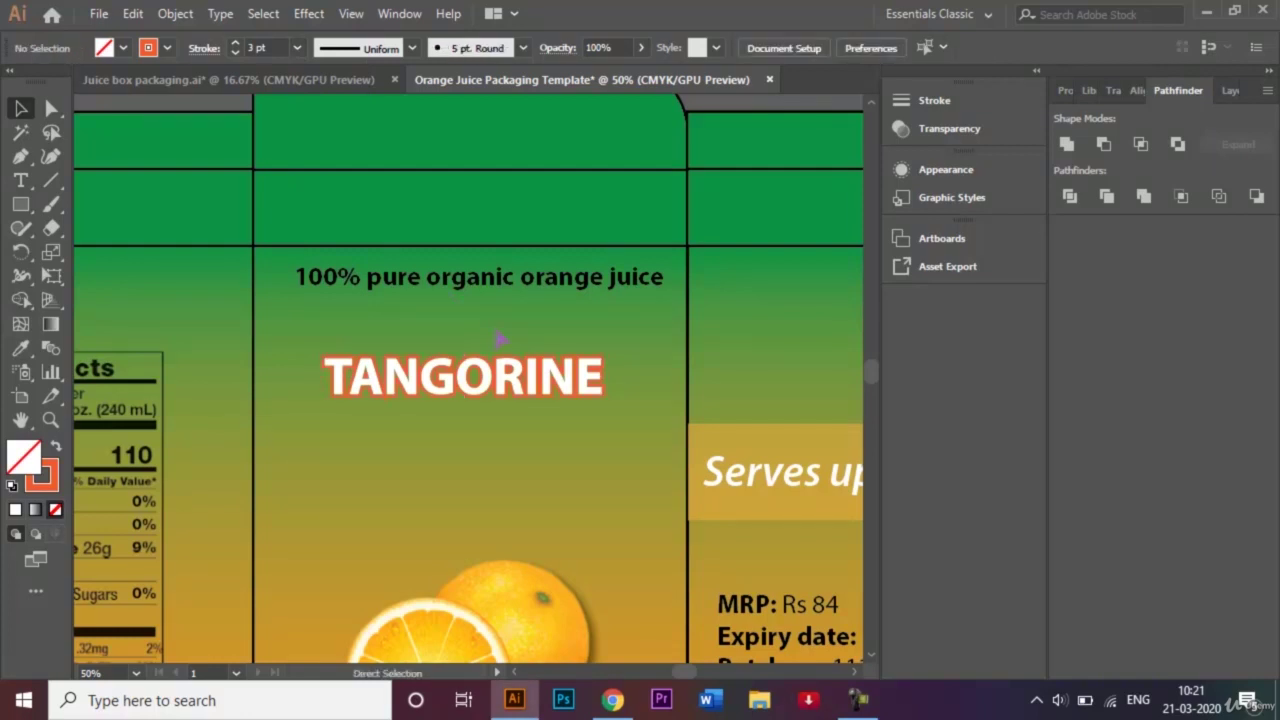
Enlarge the TANGORINE letters and their outline together to nearly the full width of the third panel
scroll(495, 335, "up", 3)
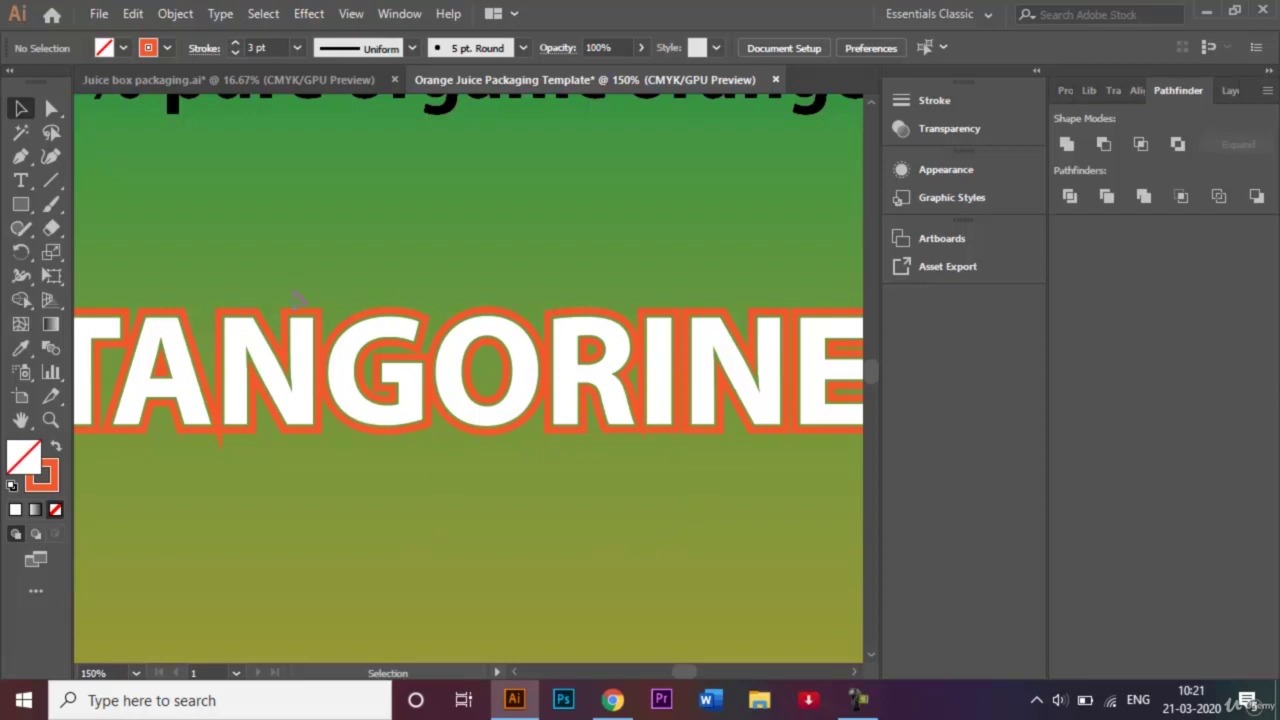
key("ctrl+minus")
key("ctrl+minus")
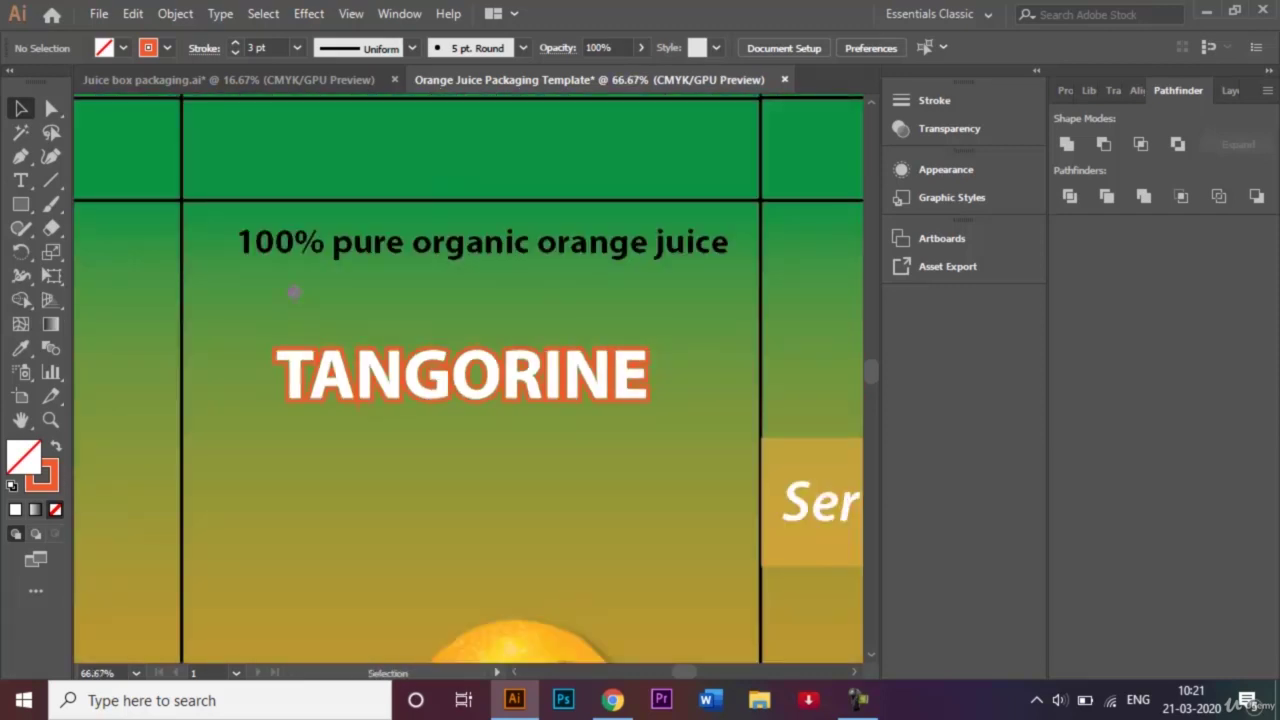
left_click_drag(286, 354, 668, 428)
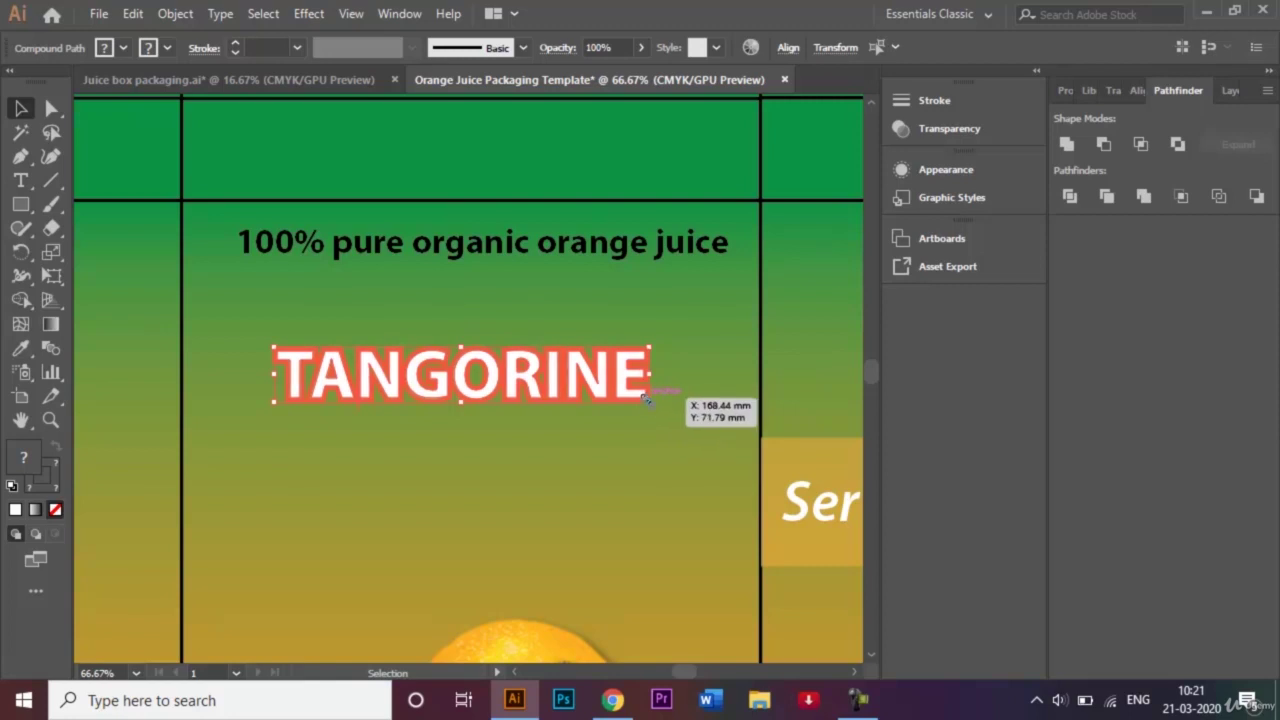
left_click_drag(646, 398, 732, 478)
Nudge the enlarged TANGORINE title into place below the tagline, centred between the third panel's side edges
key("shift+Down")
key("shift+Down")
key("shift+Down")
key("shift+Down")
key("shift+Down")
key("shift+Down")
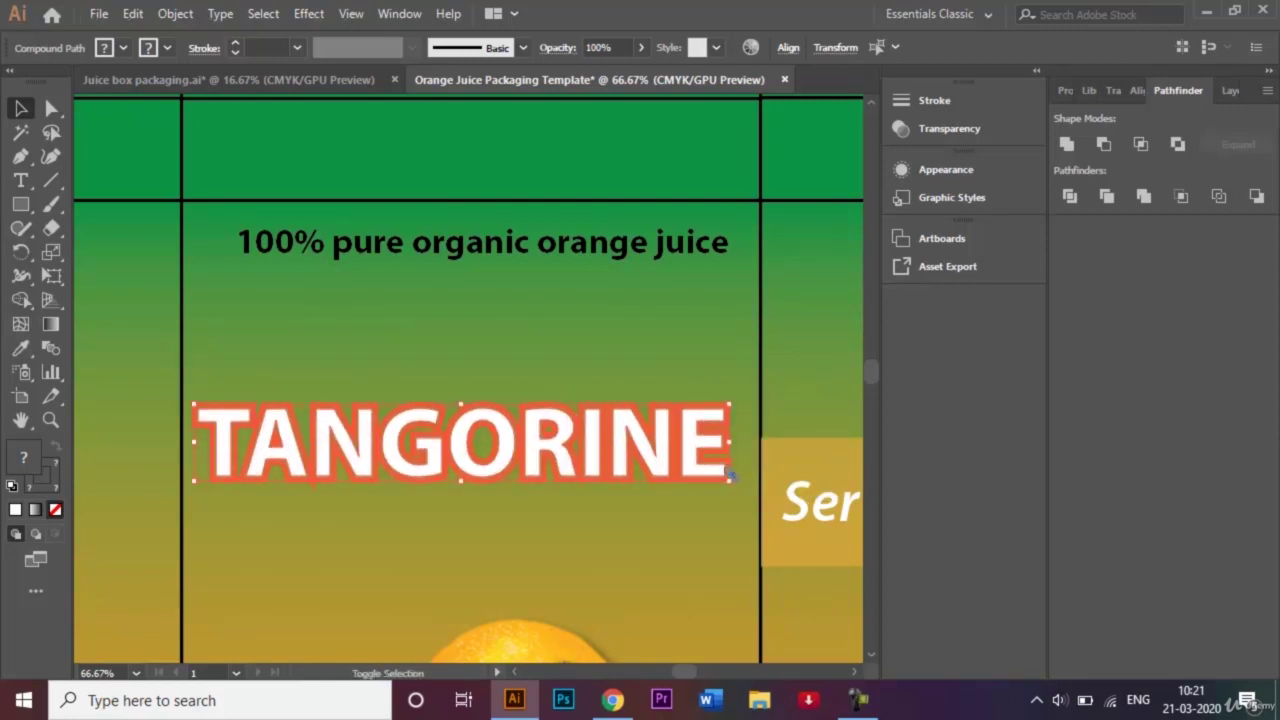
key("shift+Up")
key("shift+Up")
key("shift+Up")
key("shift+Up")
key("shift+Up")
key("shift+Up")
key("shift+Up")
key("shift+Up")
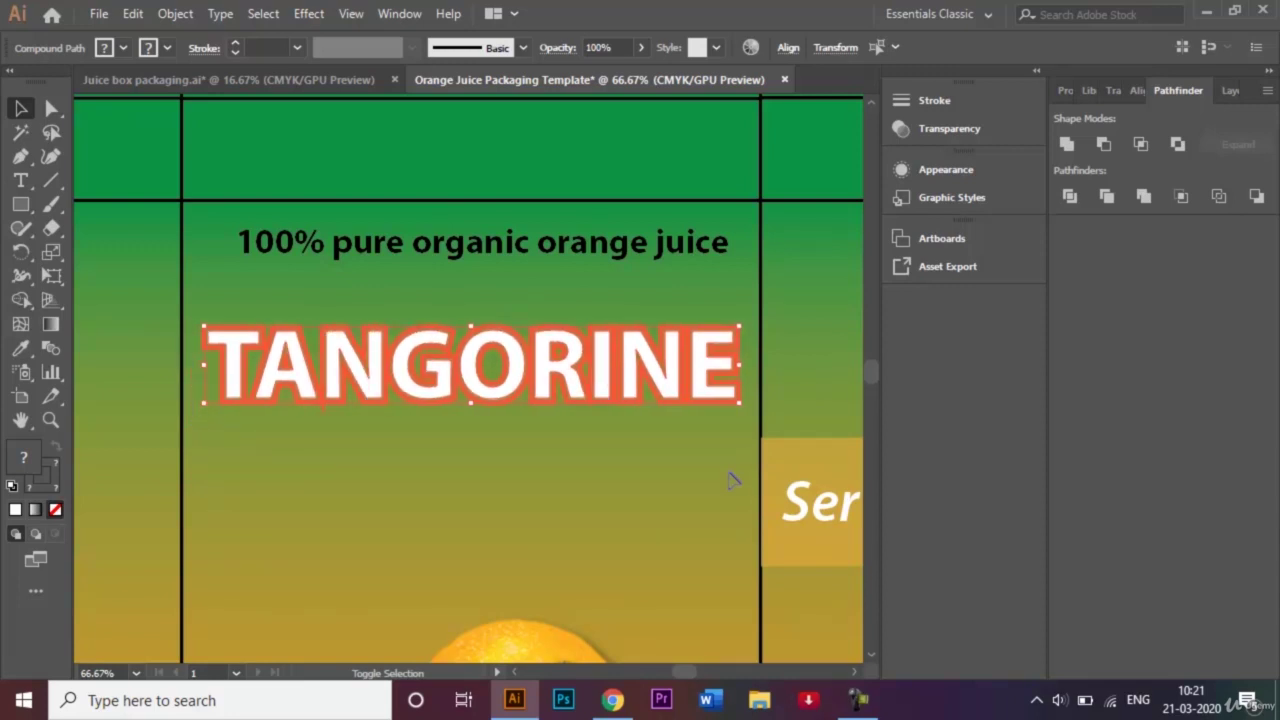
key("shift+Right")
key("shift+Left")
key("shift+Down")
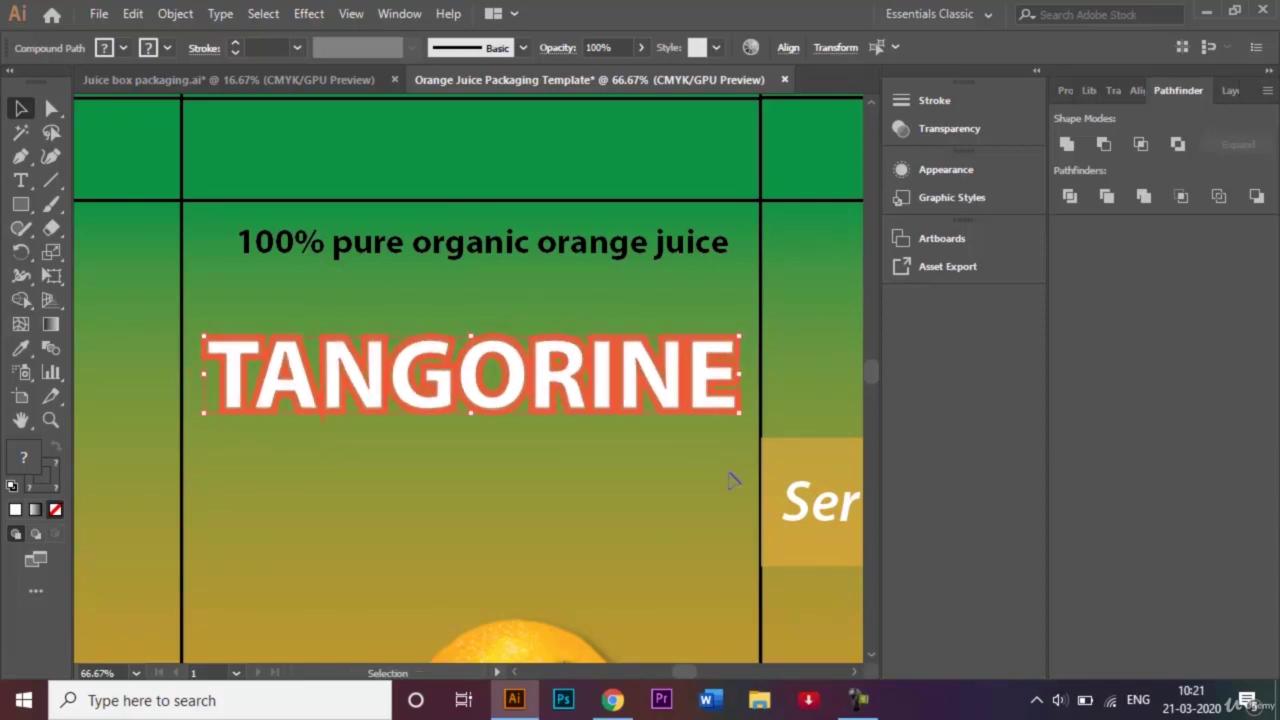
Duplicate the outlined TANGORINE title onto the first panel, below its tagline and level with the original
key("ctrl+minus")
key("ctrl+minus")
key("ctrl+minus")
key("ctrl+minus")
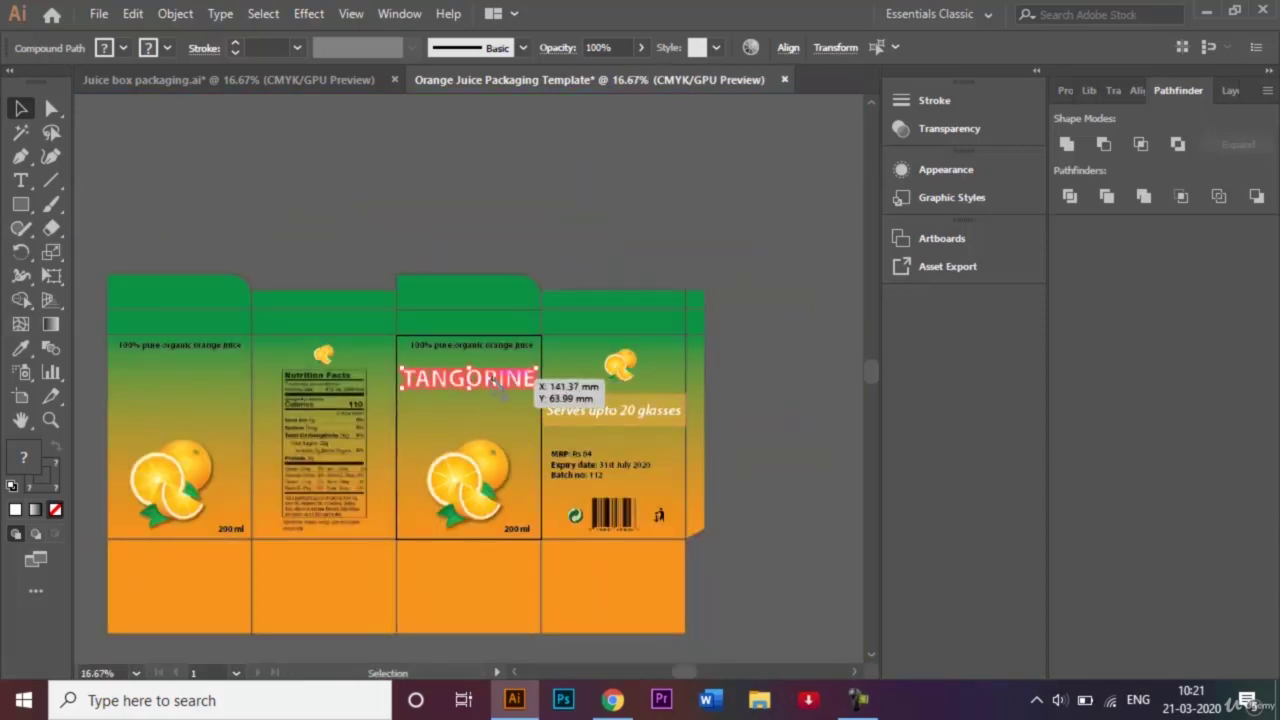
left_click_drag(493, 388, 185, 381)
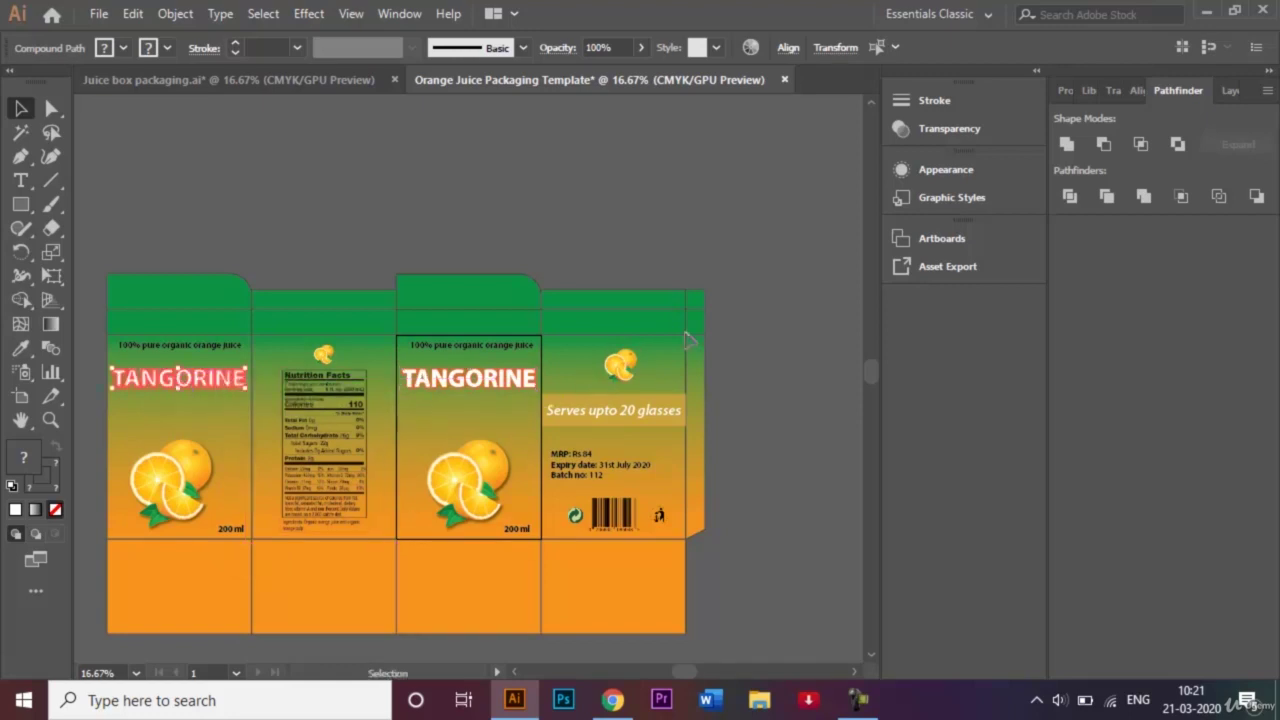
left_click(755, 315)
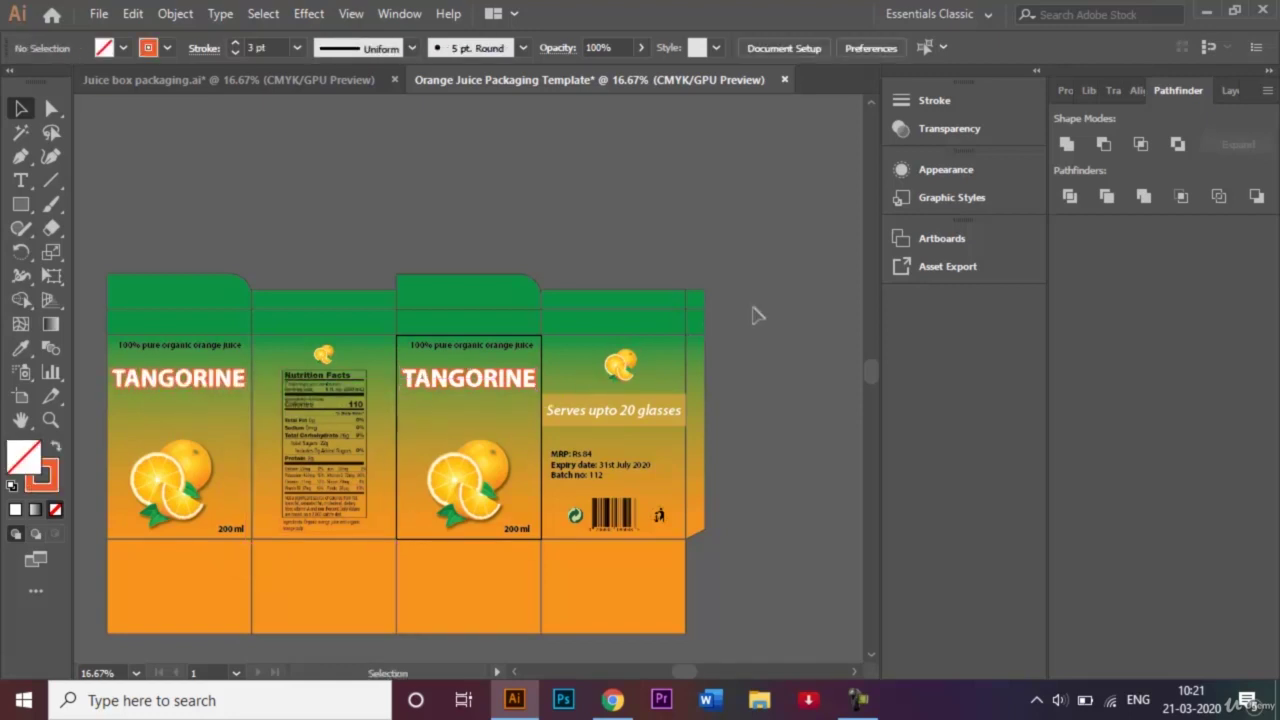
Examine the nutrition circles on the fourth panel of the Juice box packaging document
left_click(238, 85)
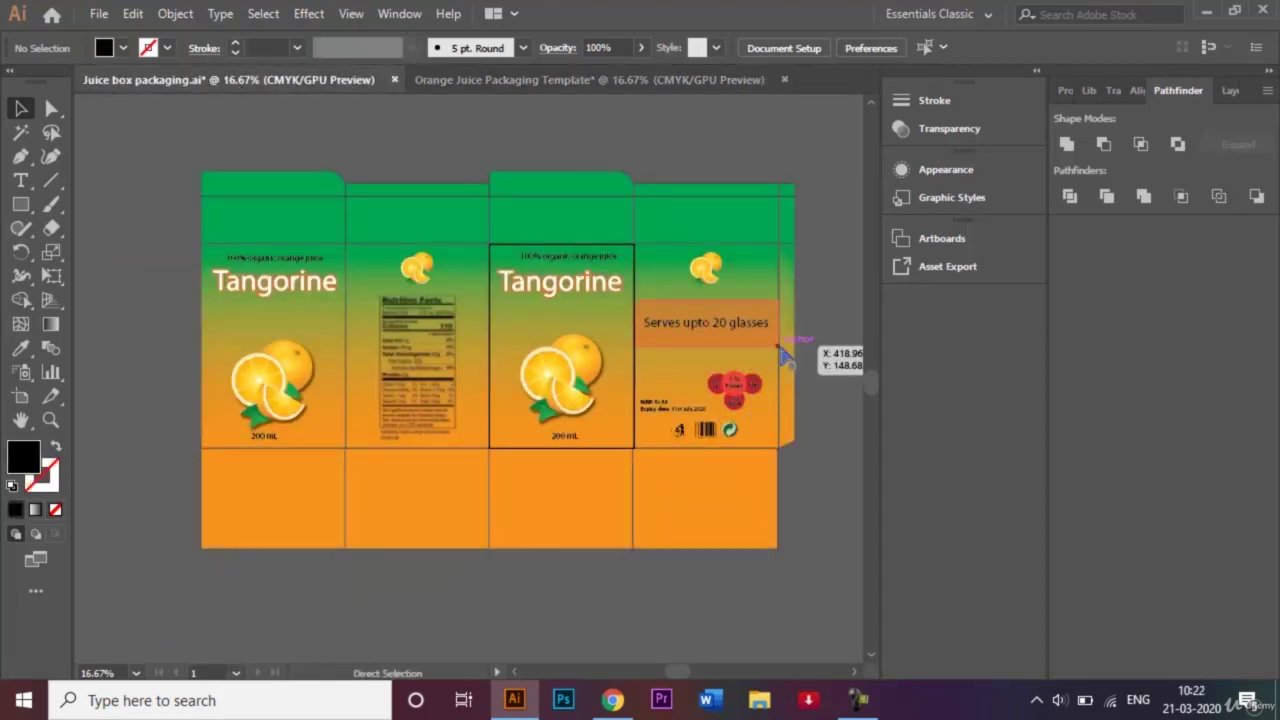
key("ctrl+equal")
key("ctrl+equal")
key("ctrl+equal")
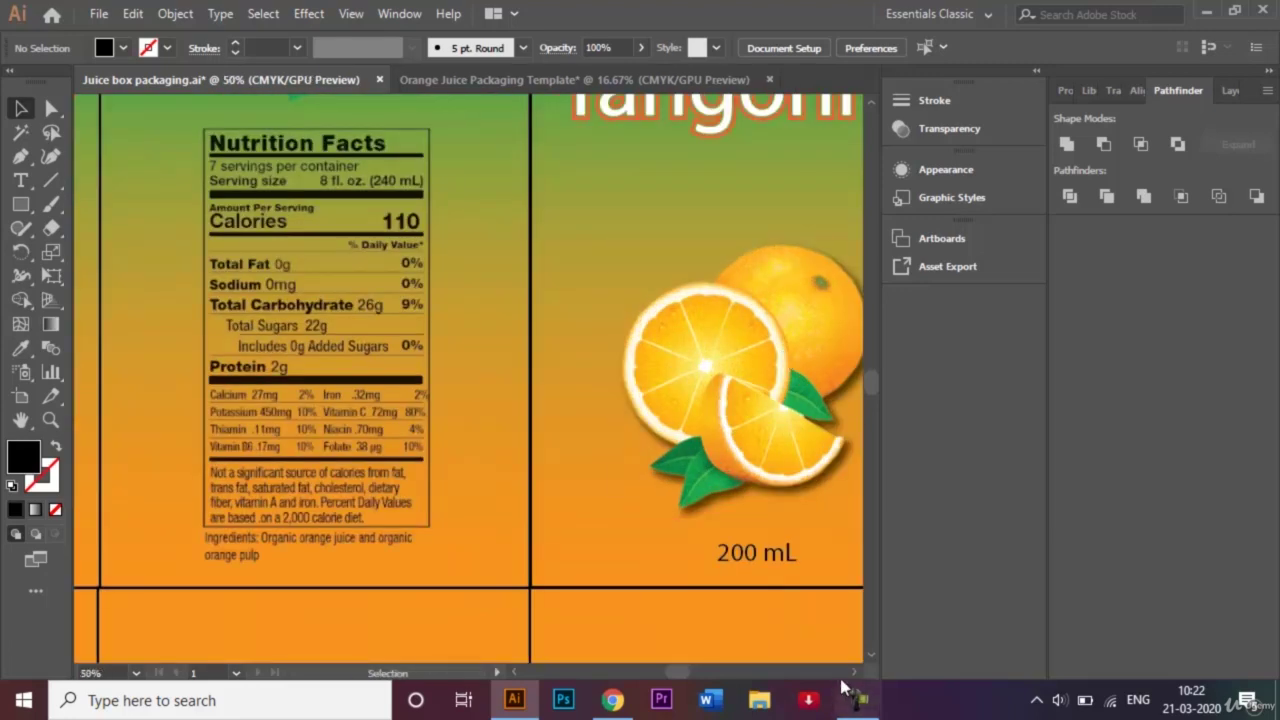
scroll(852, 674, "right", 10)
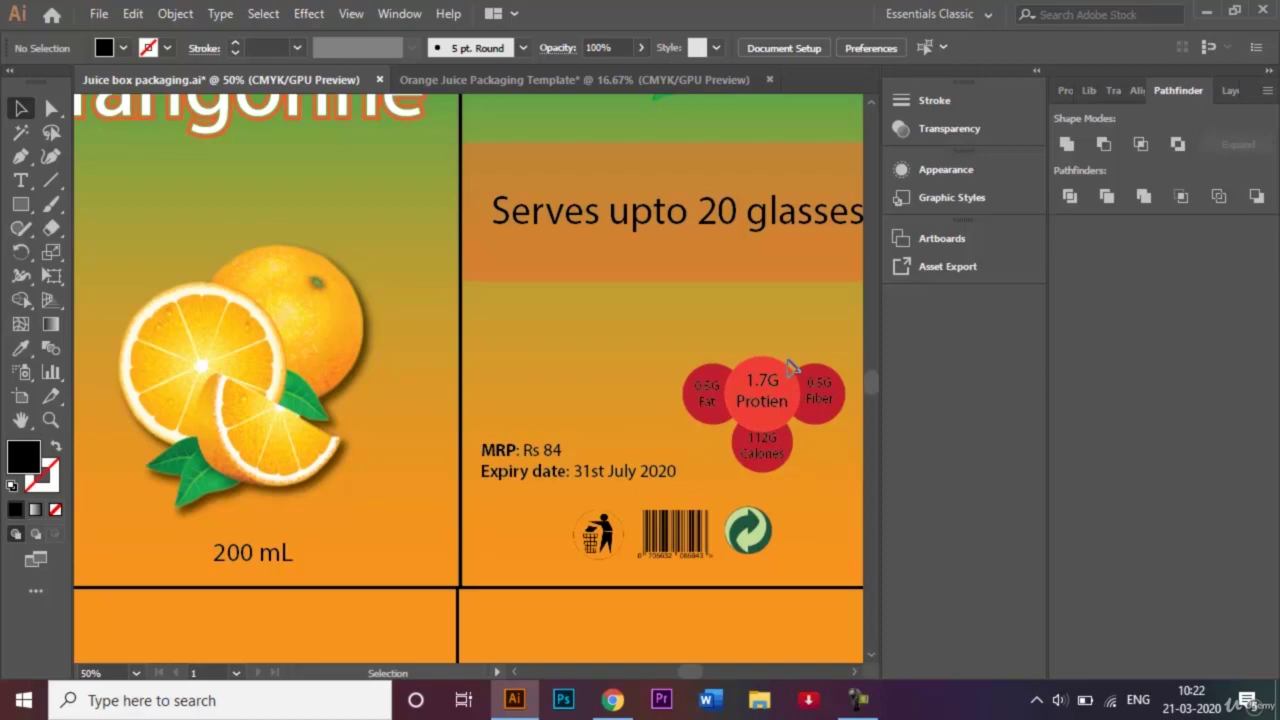
In the Orange Juice Packaging Template, draw a small orange-outlined circle below the "Serves upto 20 glasses" banner, near the panel's right edge
left_click(583, 81)
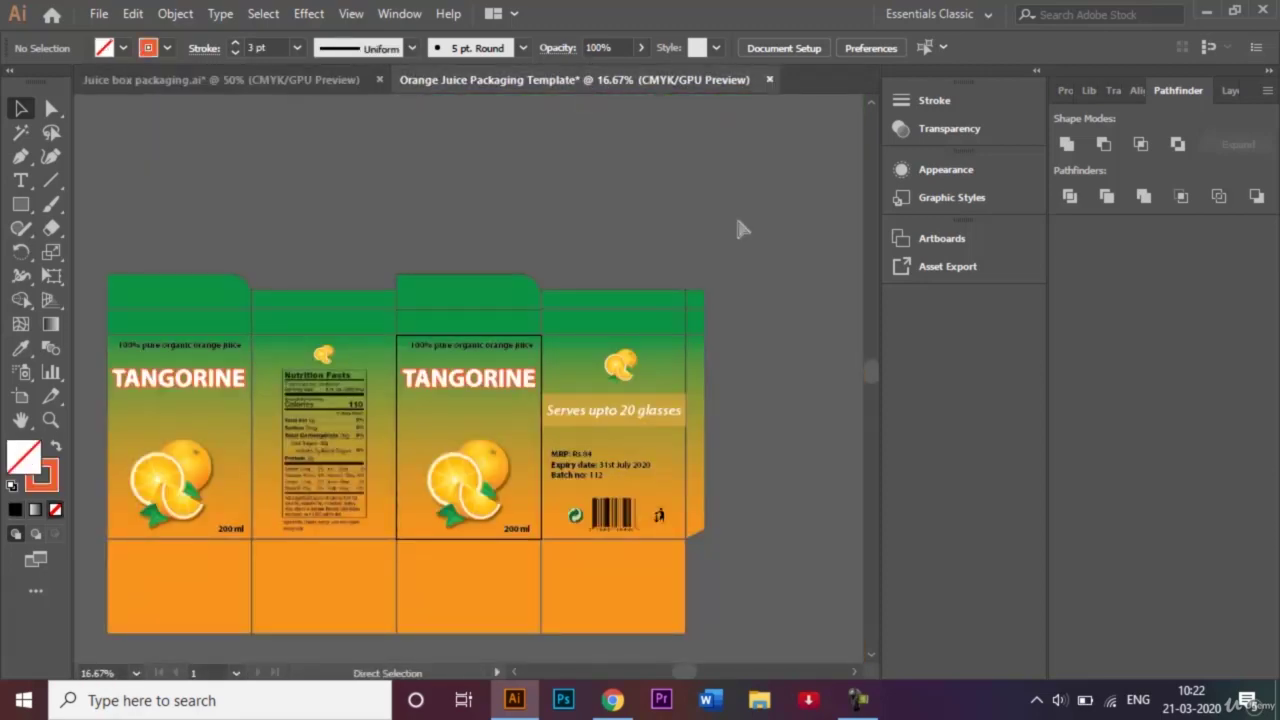
key("ctrl+plus")
key("ctrl+plus")
key("ctrl+plus")
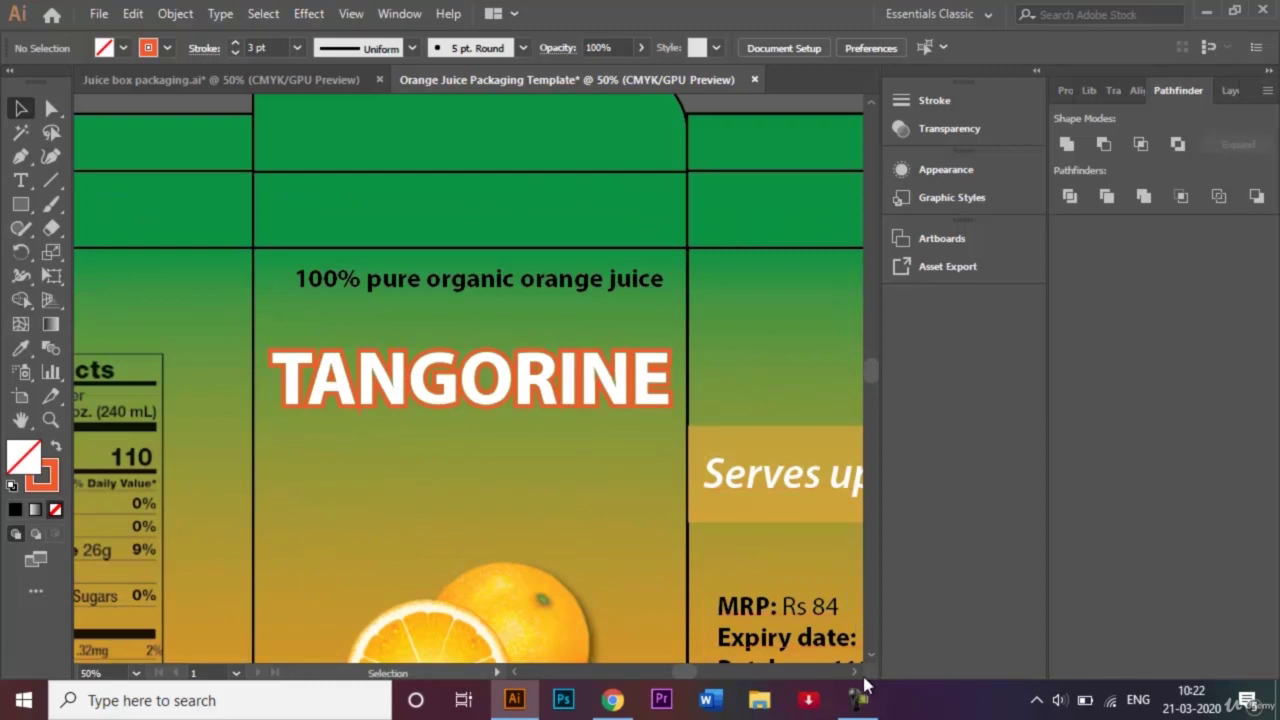
scroll(855, 678, "right", 6)
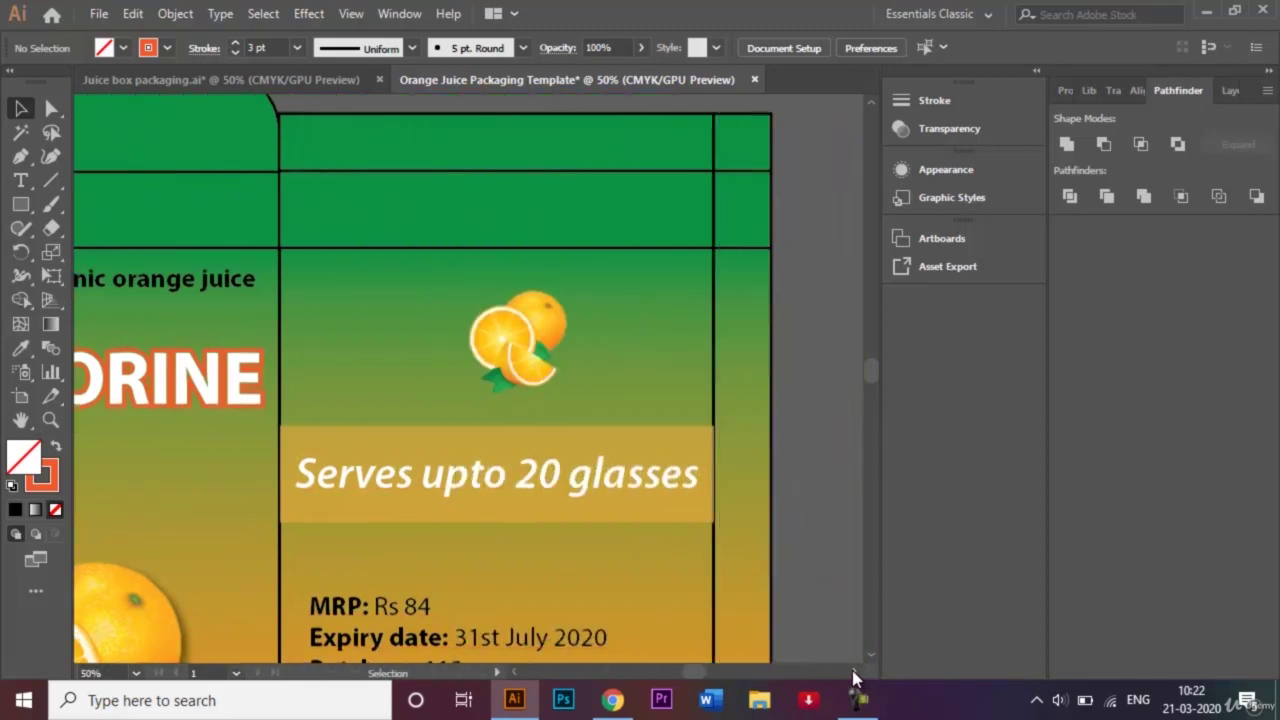
scroll(855, 678, "right", 2)
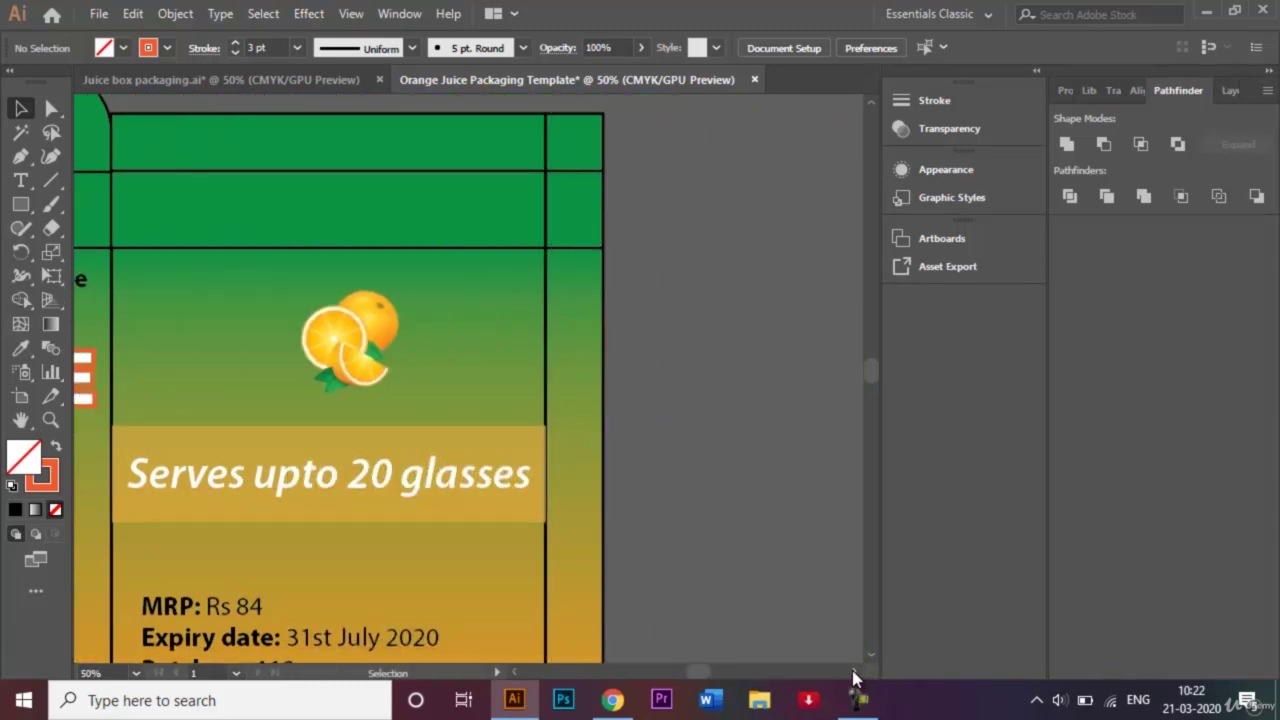
scroll(872, 662, "down", 3)
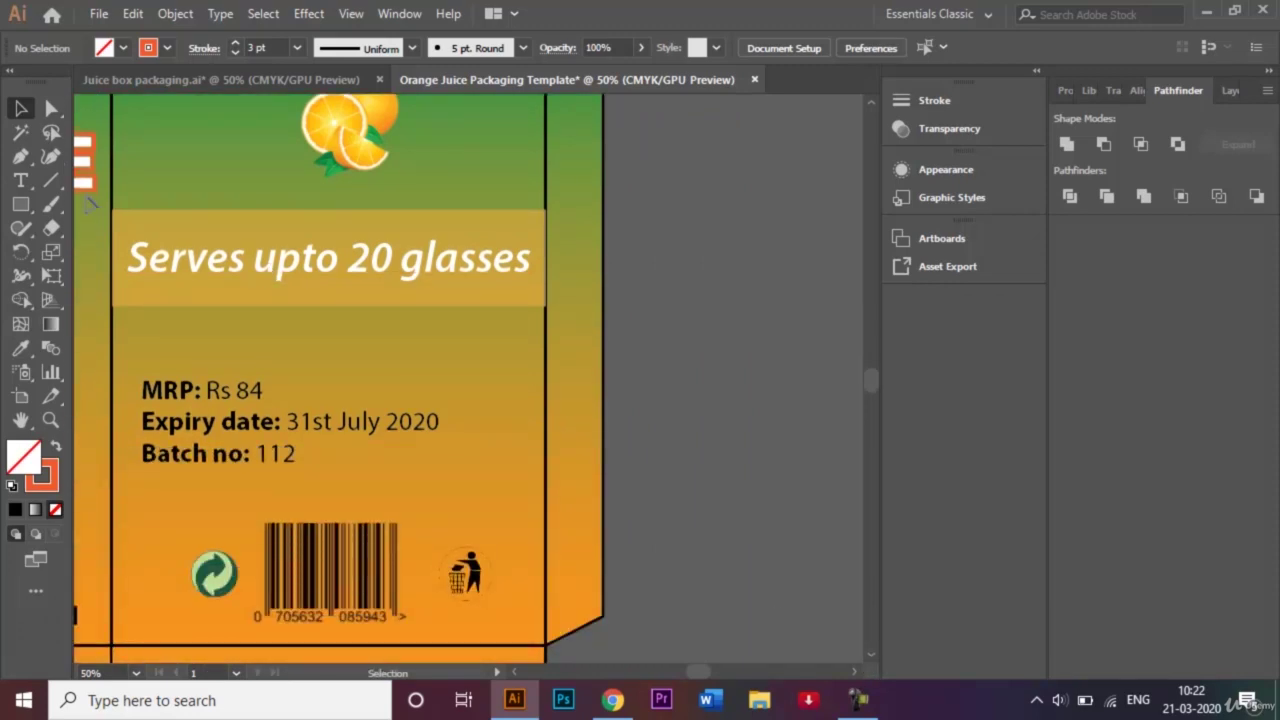
left_click(19, 205)
left_click_drag(17, 207, 57, 249)
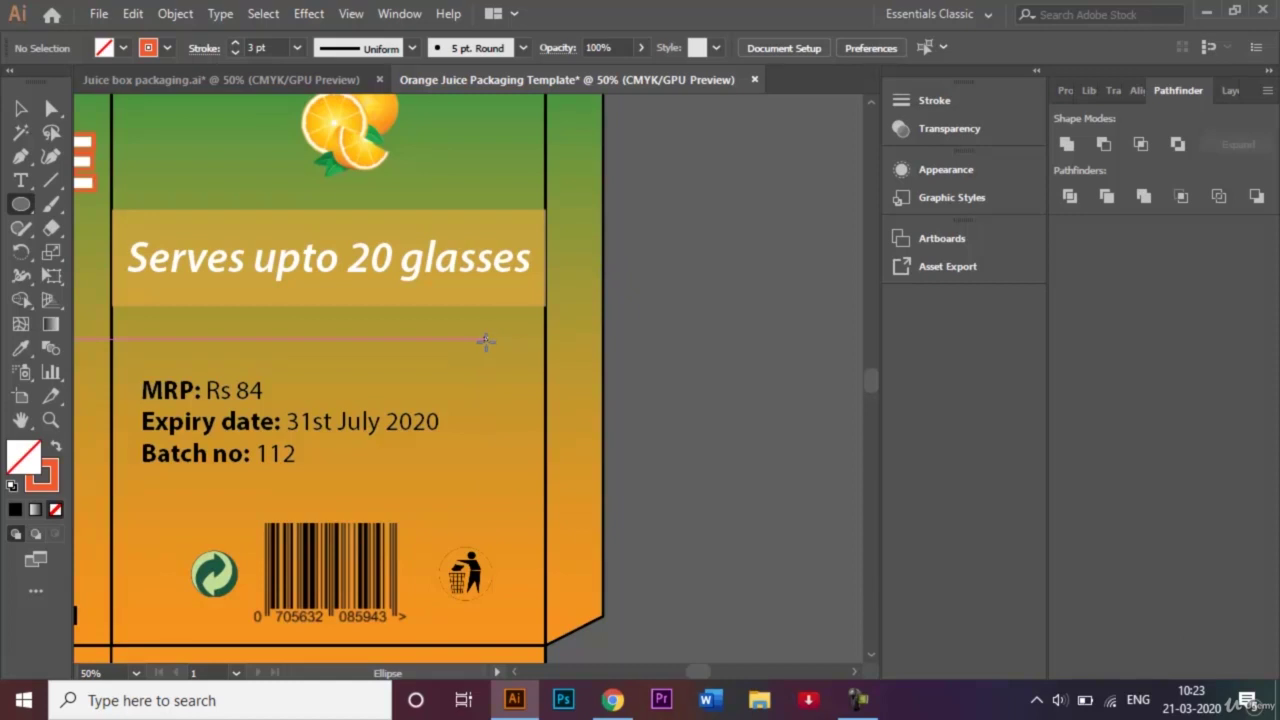
left_click_drag(485, 342, 502, 365)
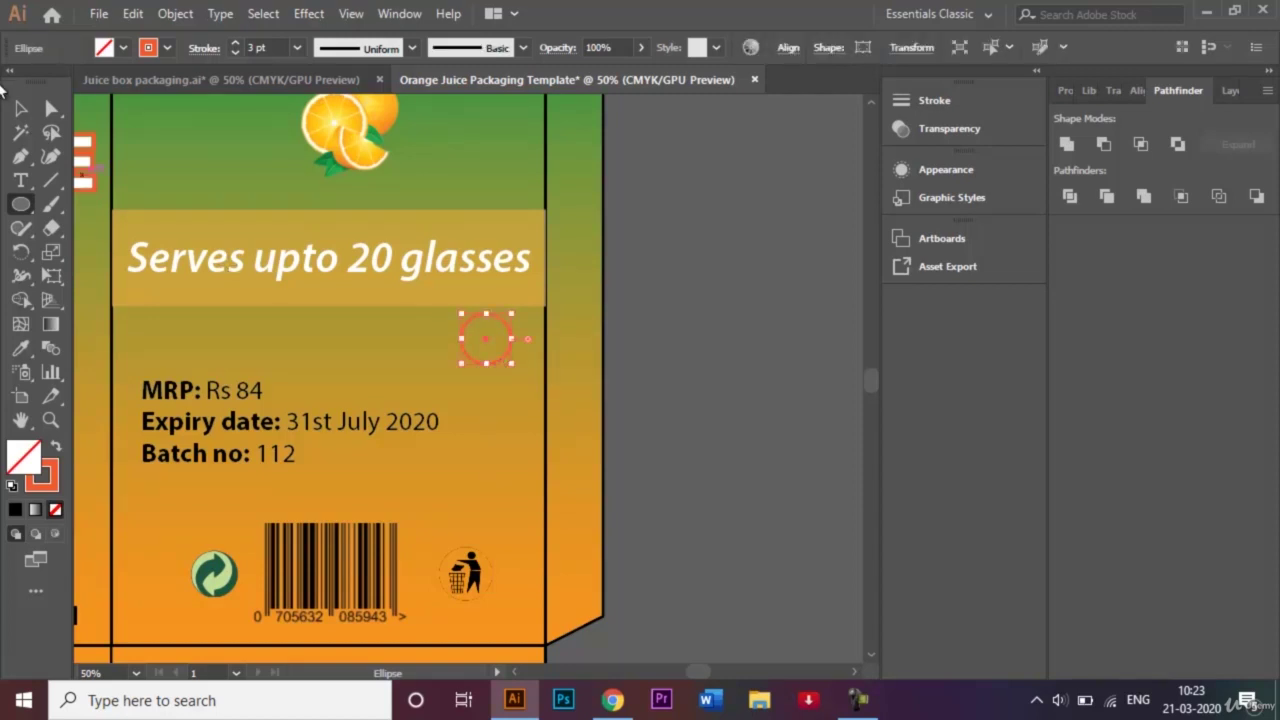
Enlarge the circle slightly and duplicate it straight down into a touching column of four circles beside the product details
left_click(21, 107)
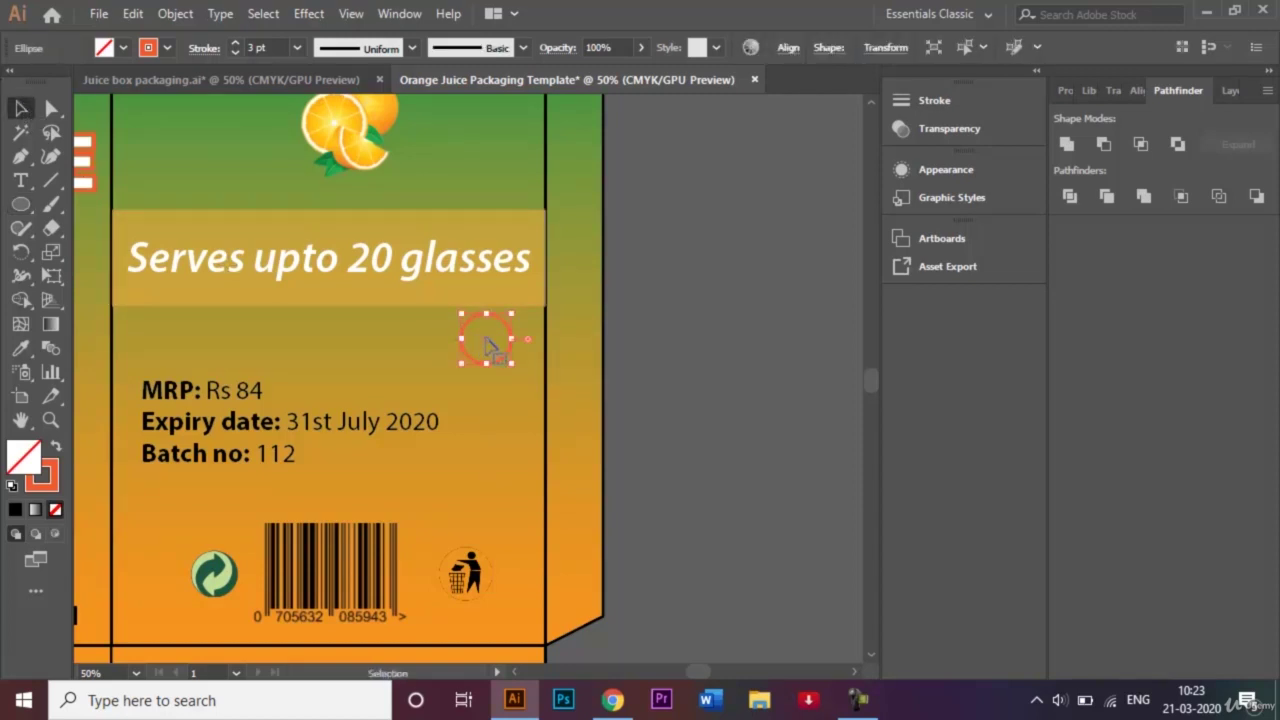
left_click_drag(488, 345, 528, 388)
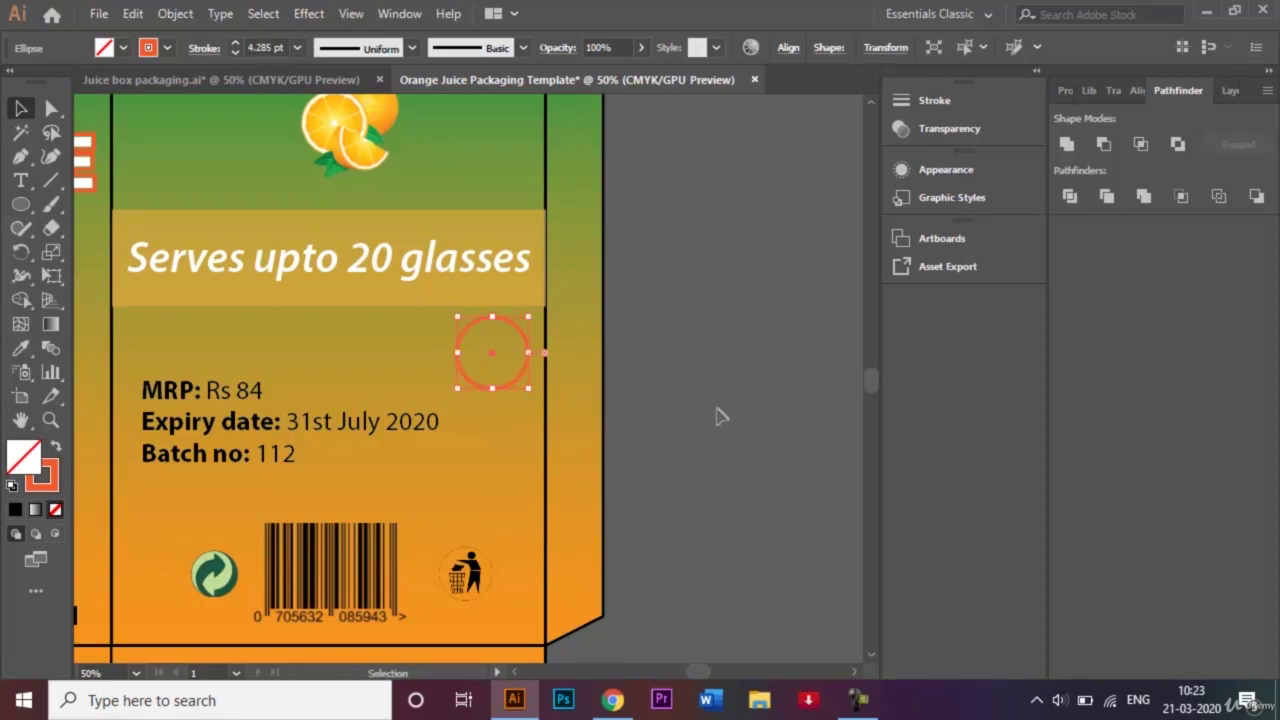
key("shift+Right")
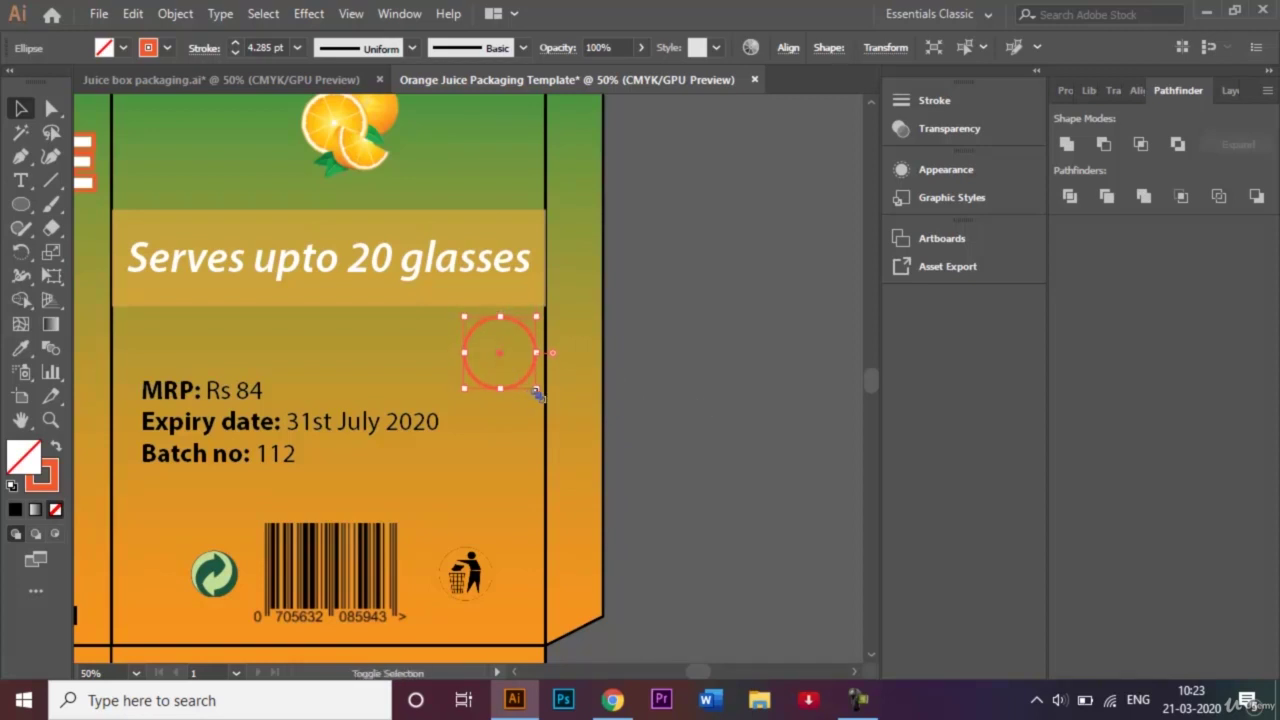
left_click_drag(537, 392, 530, 385)
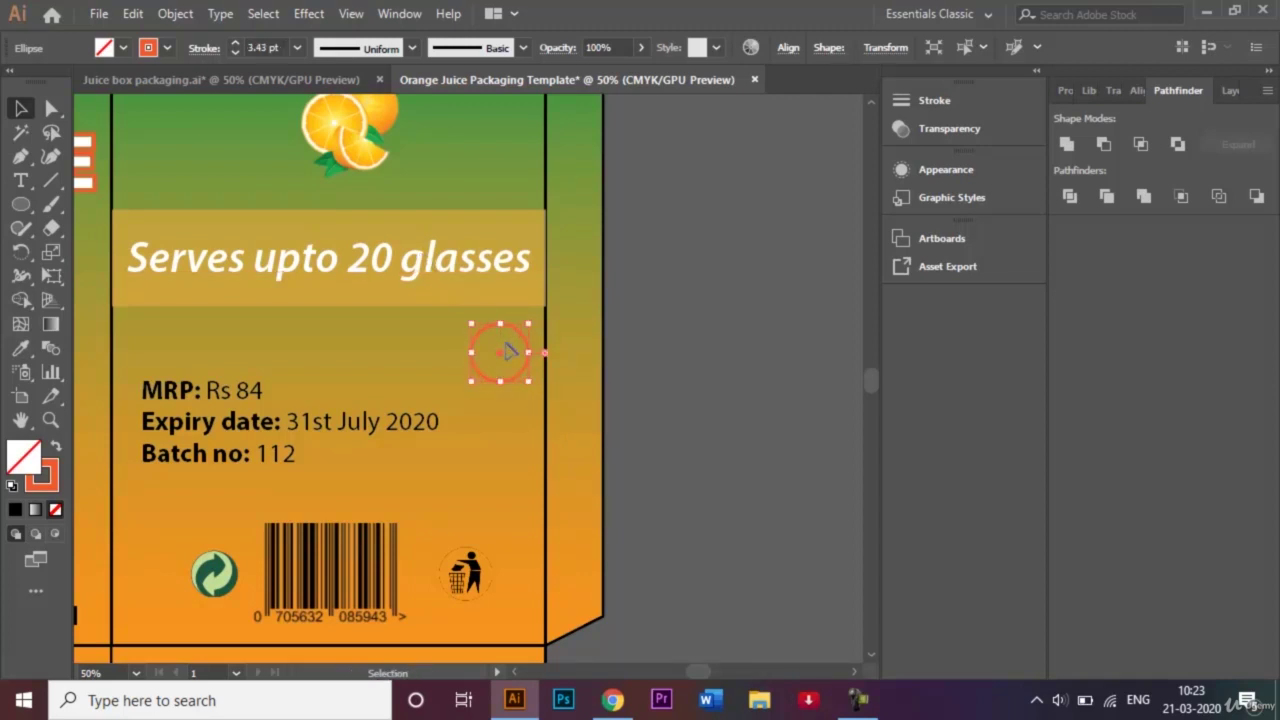
left_click_drag(503, 362, 503, 528)
Move the dustbin icon and the green dot icon closer to the barcode, clear of the circle column
left_click_drag(476, 598, 449, 598)
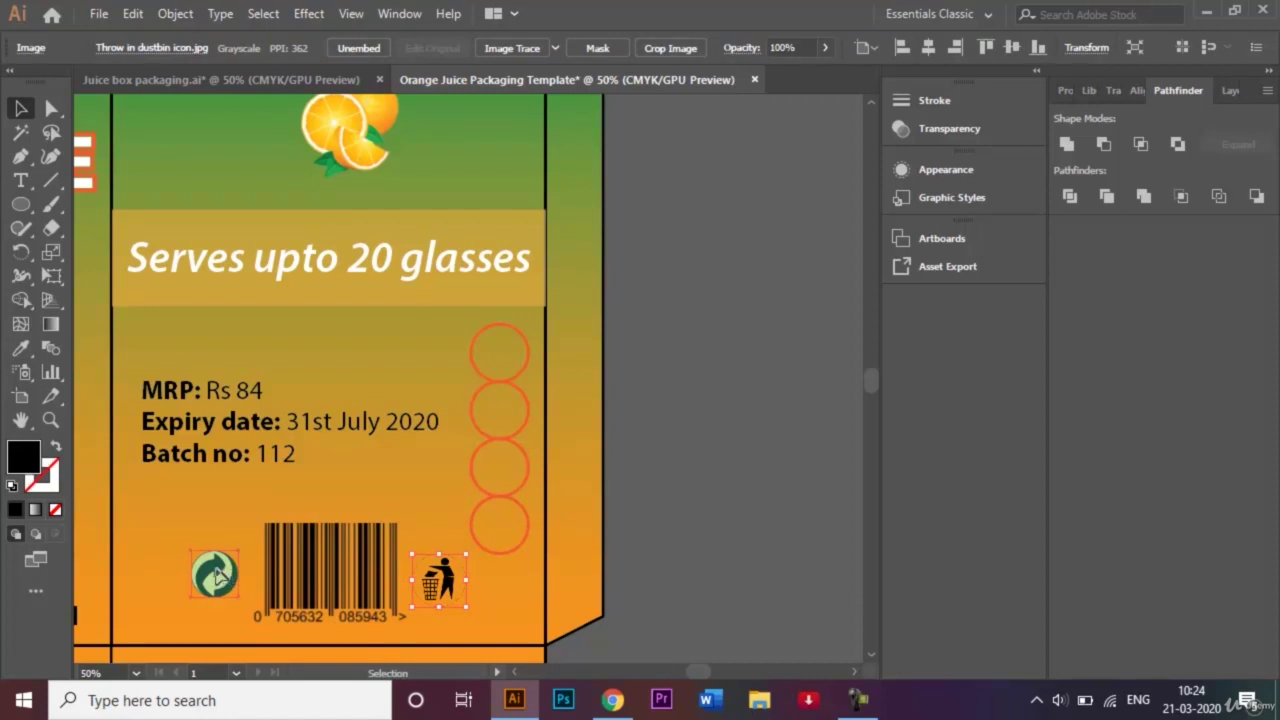
left_click_drag(218, 578, 230, 578)
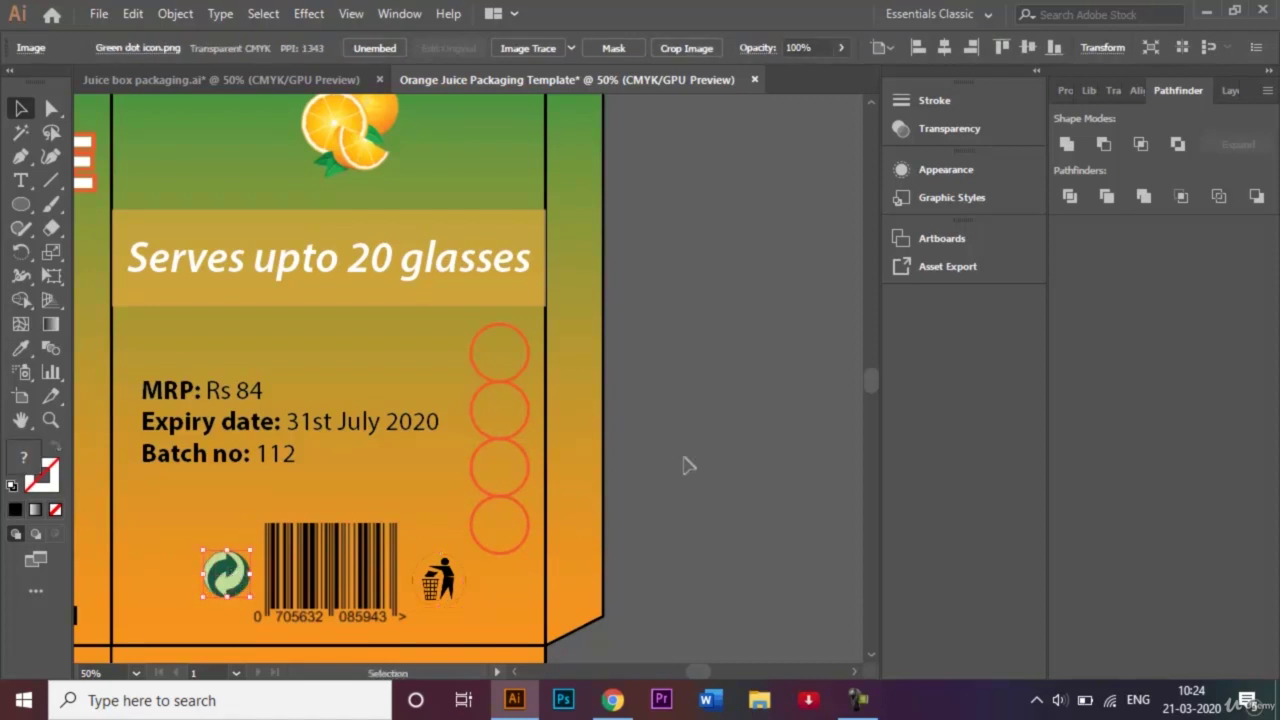
key("ctrl+shift+a")
Add the two-line text "1.7 G" and "PROTIEN" at the top circle, checking the wording in the Juice box packaging document
left_click(20, 180)
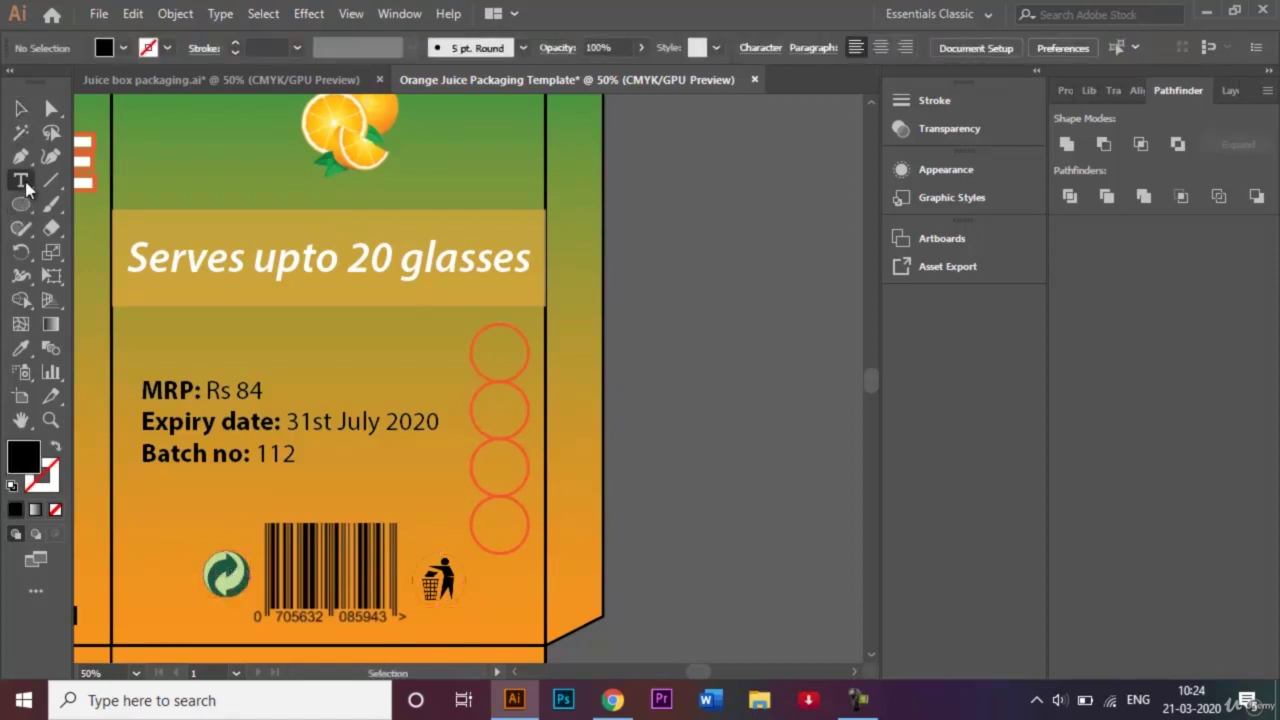
left_click(496, 349)
key("ctrl+z")
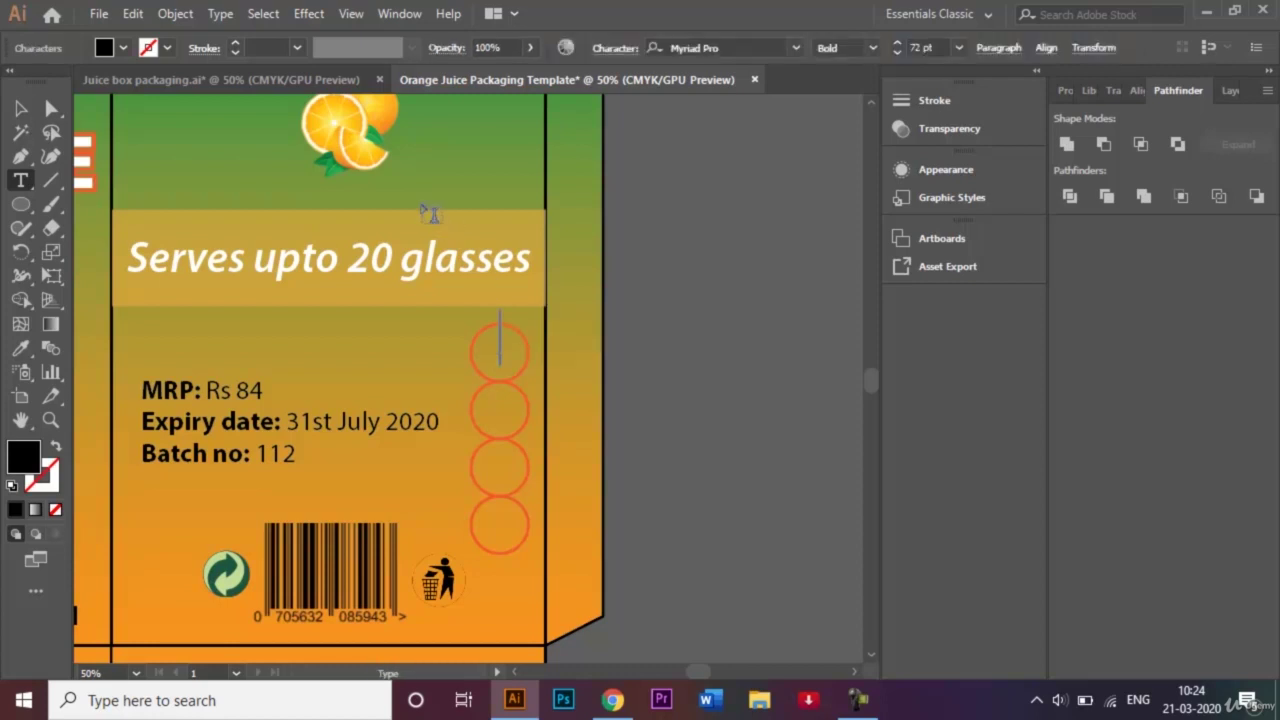
left_click(324, 77)
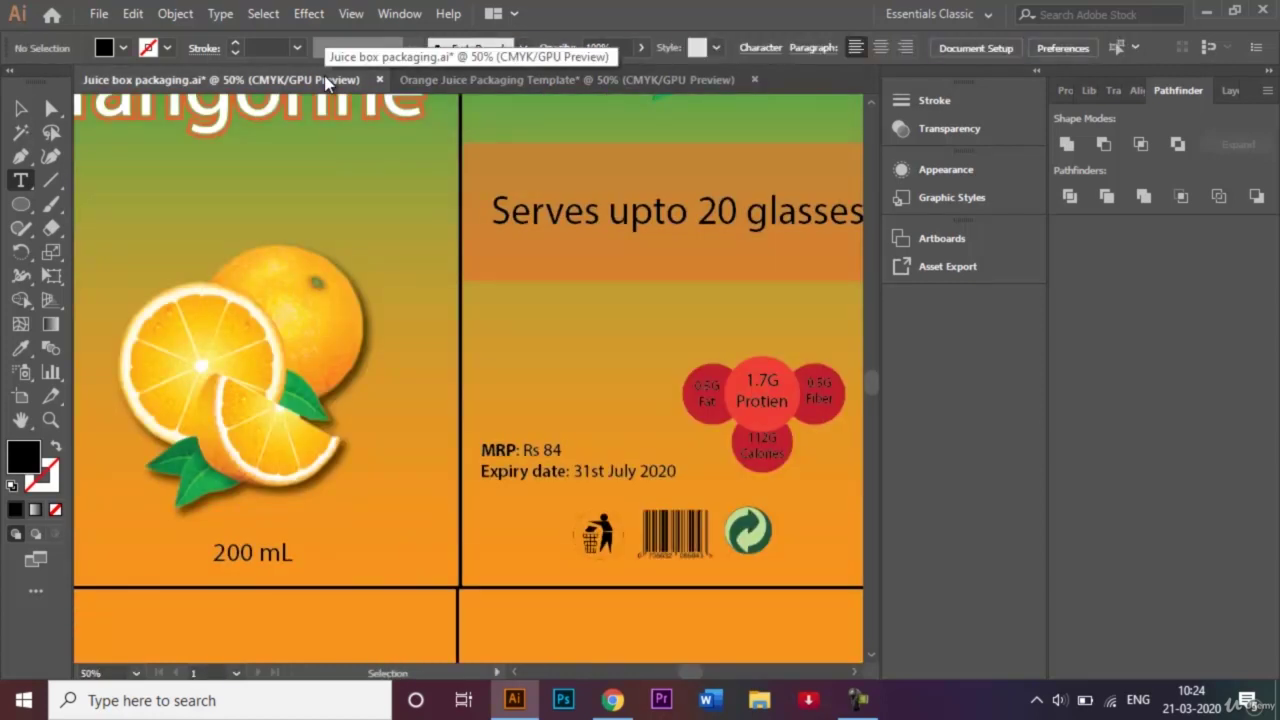
left_click(685, 80)
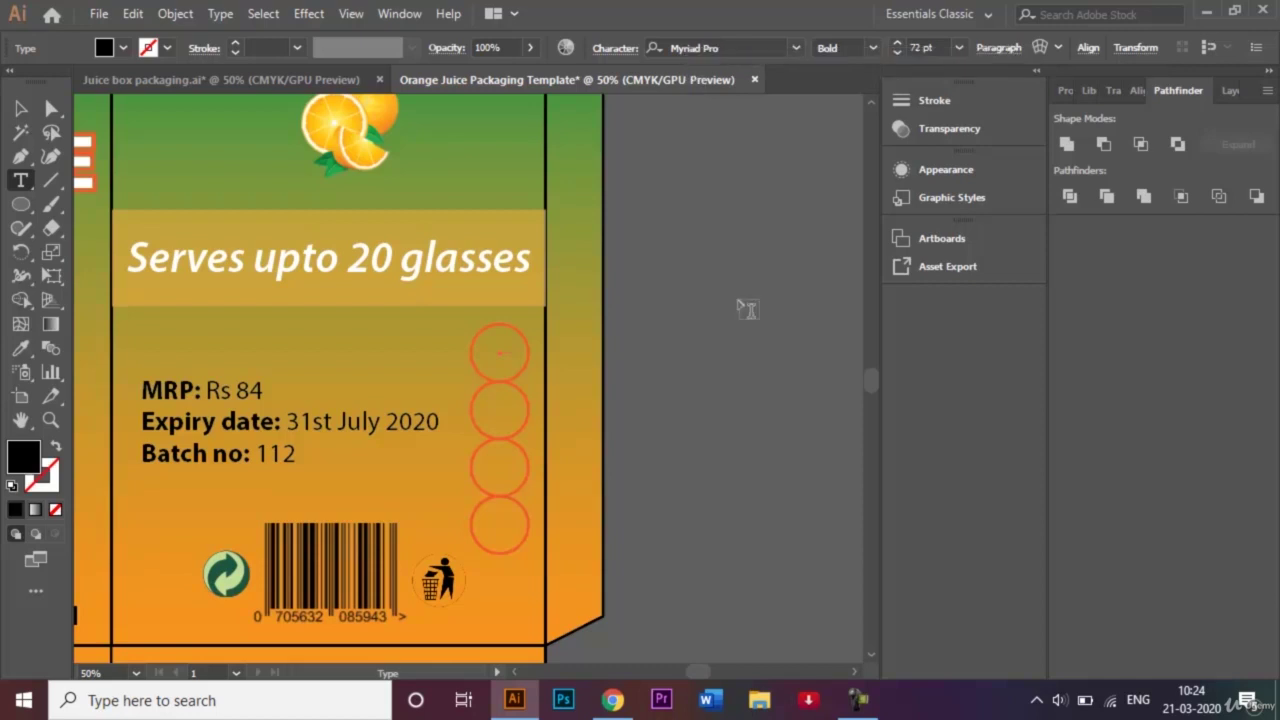
left_click(502, 352)
type("1.7")
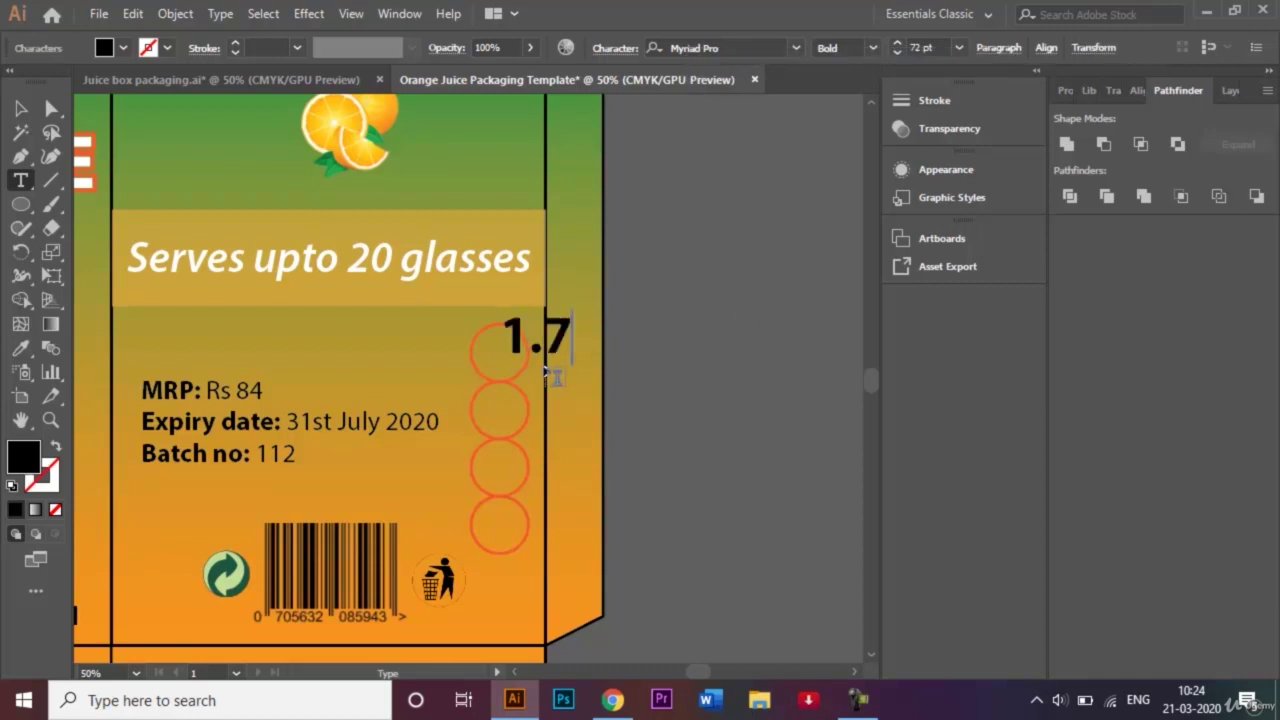
type(" G")
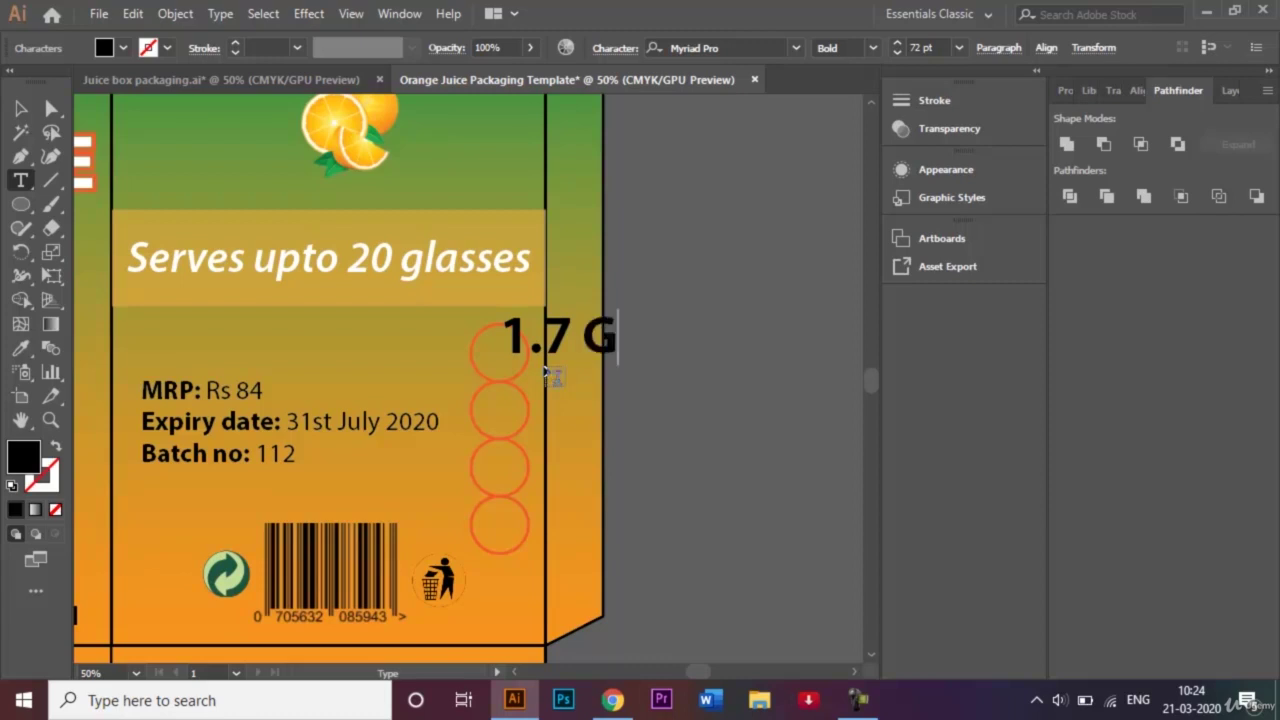
key("Return")
type("Pr")
key("BackSpace")
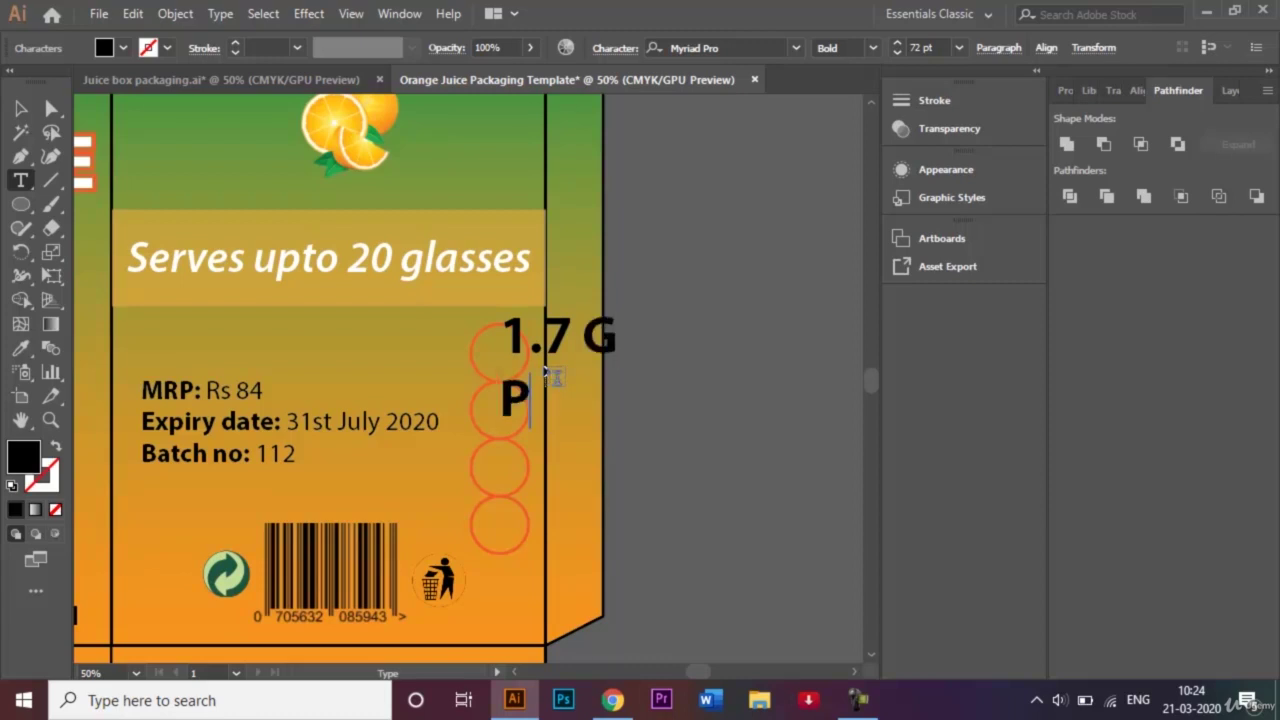
type("ROT")
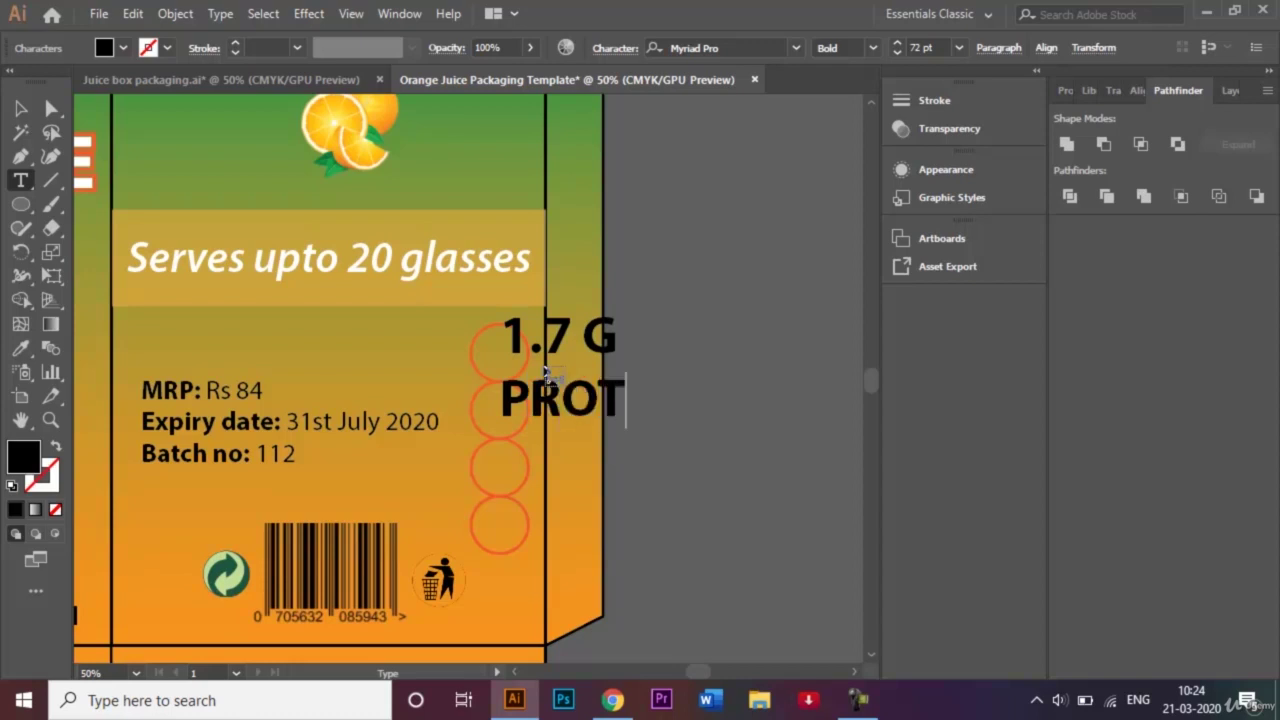
type("IEN")
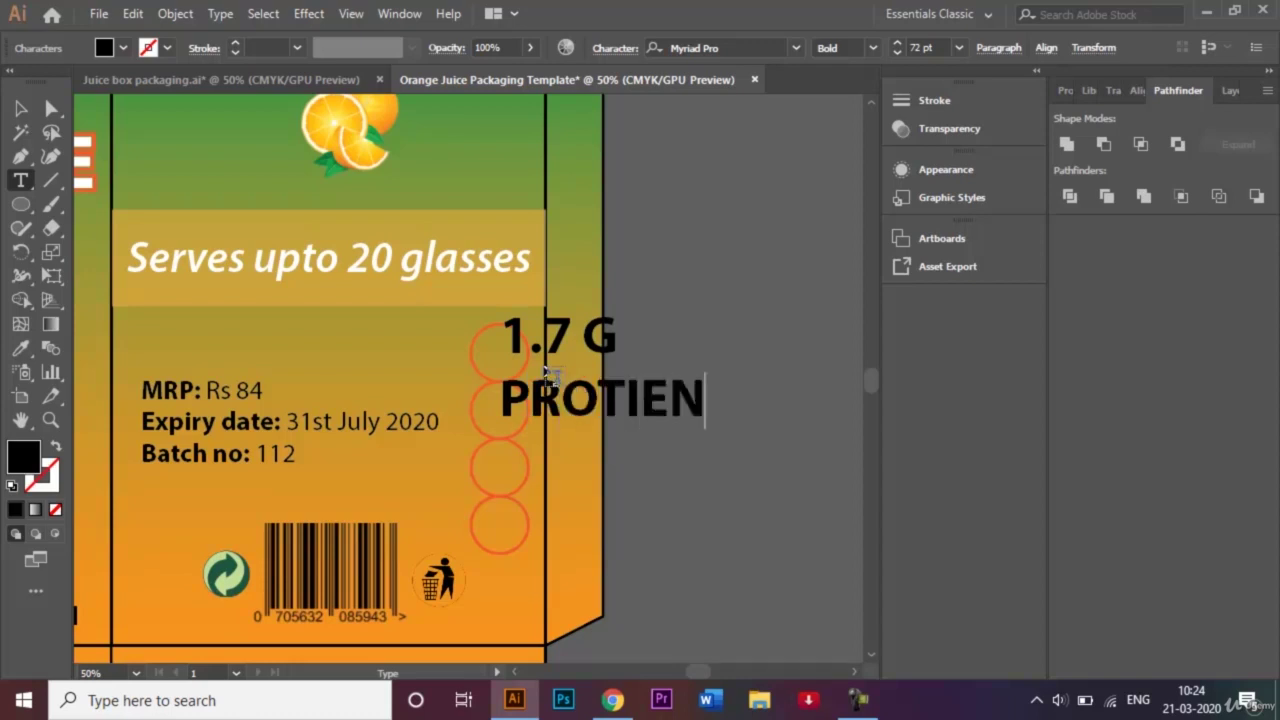
Centre-align the "1.7 G PROTIEN" text and set its font size to 14 pt
left_click(21, 108)
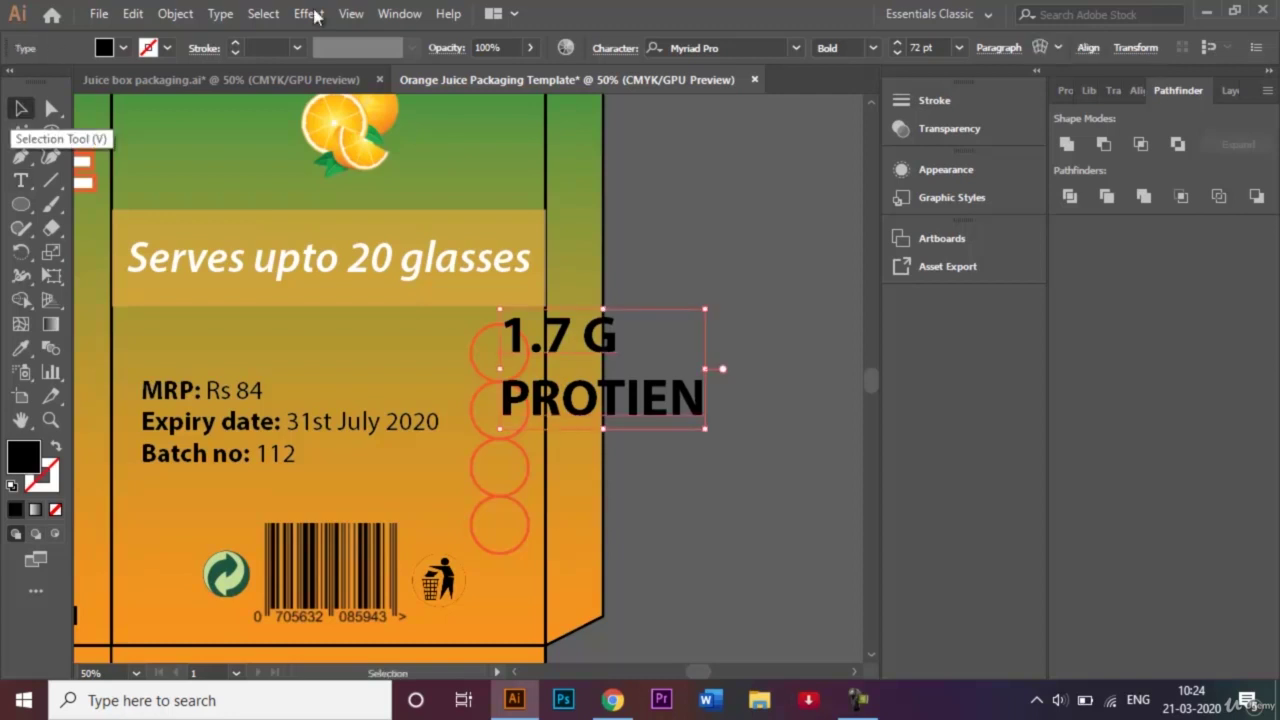
left_click(1000, 50)
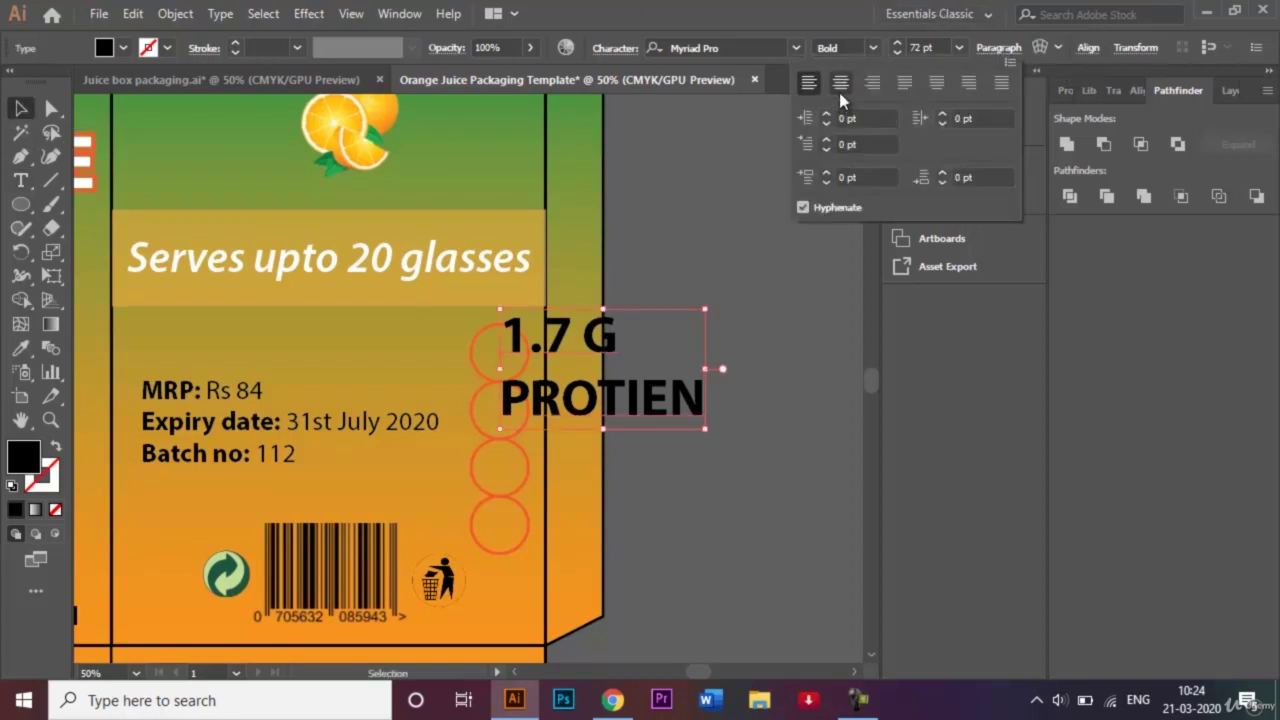
left_click(840, 86)
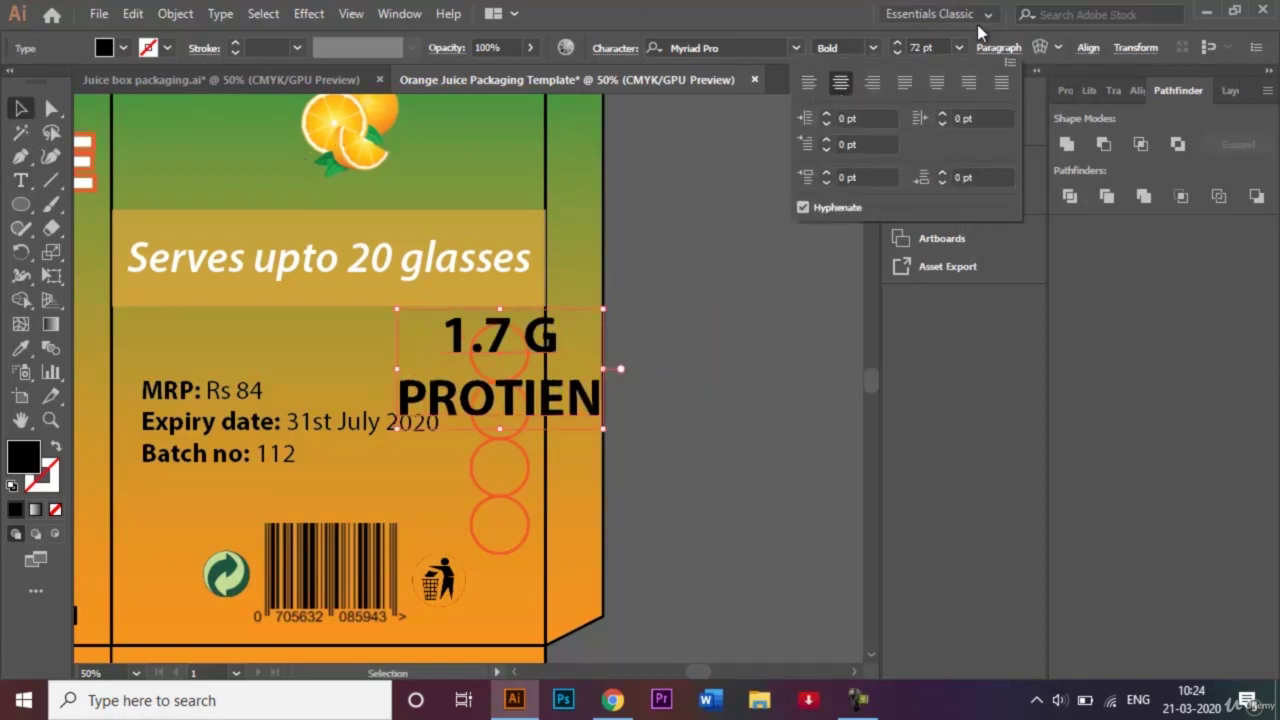
left_click(957, 47)
left_click(957, 47)
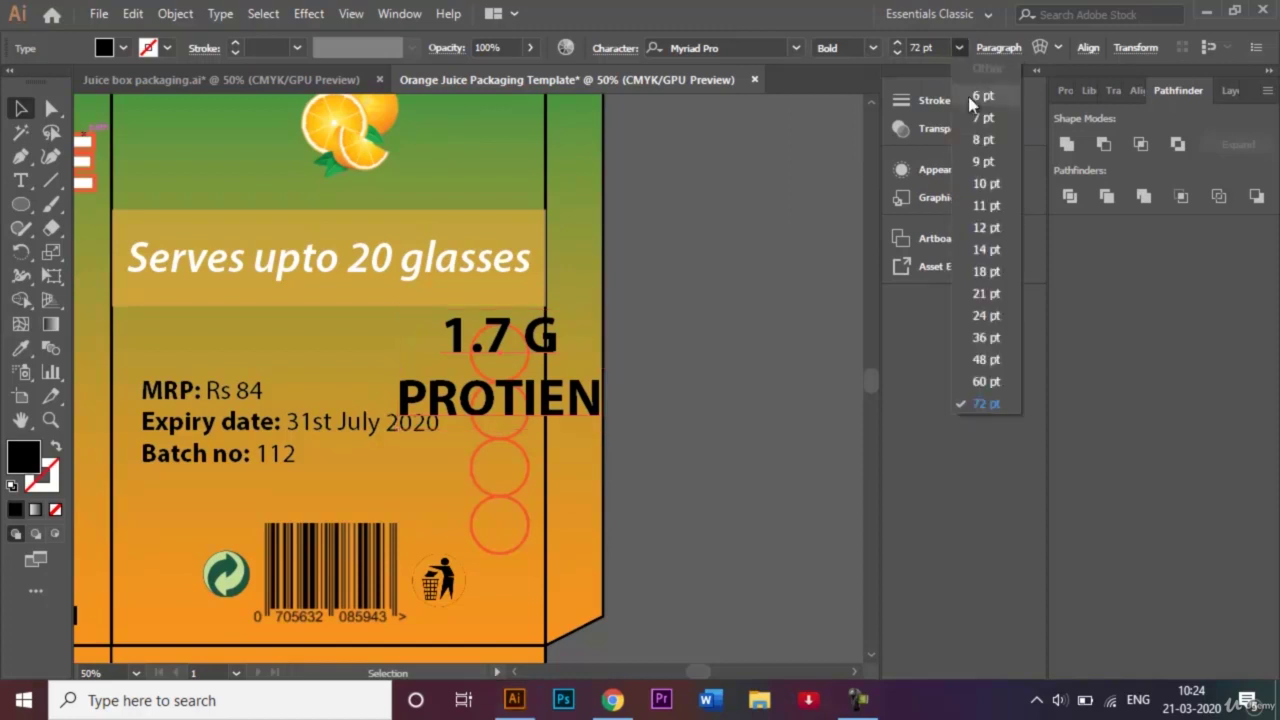
left_click(984, 251)
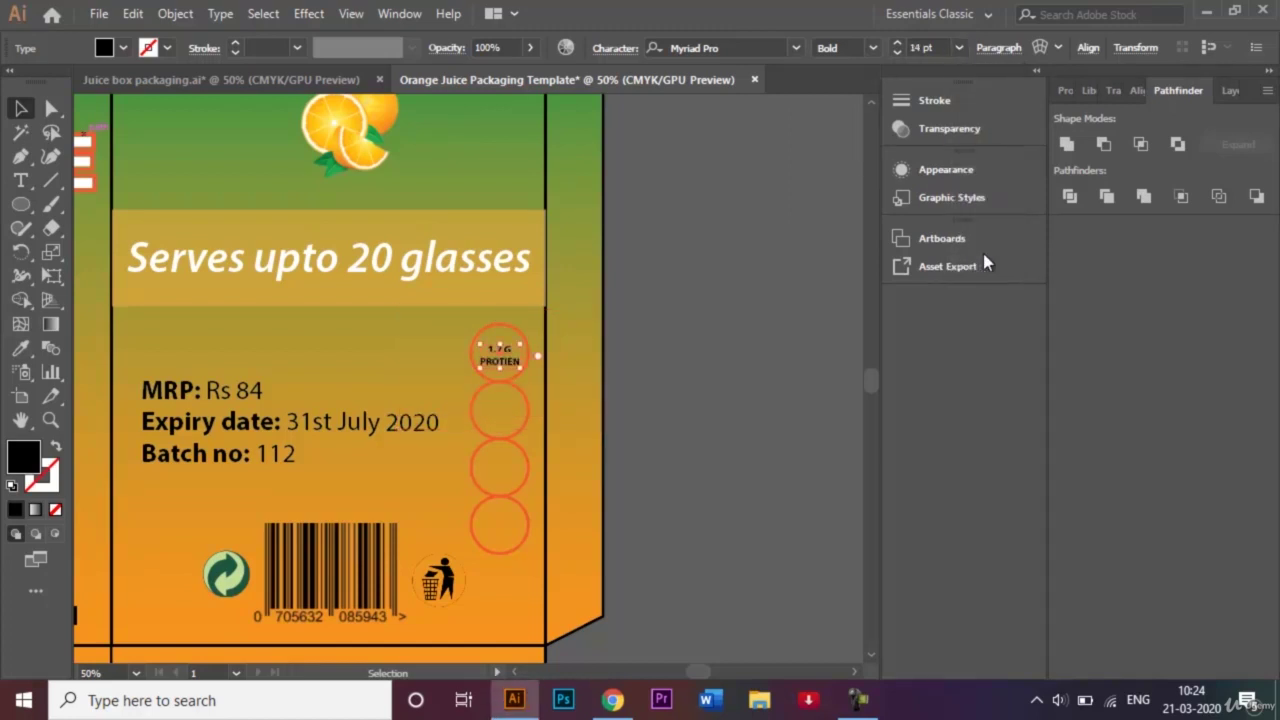
Nudge the "1.7 G PROTIEN" label up until it sits centred inside the top circle
key("Up")
key("Up")
key("Up")
key("Up")
key("Up")
key("Up")
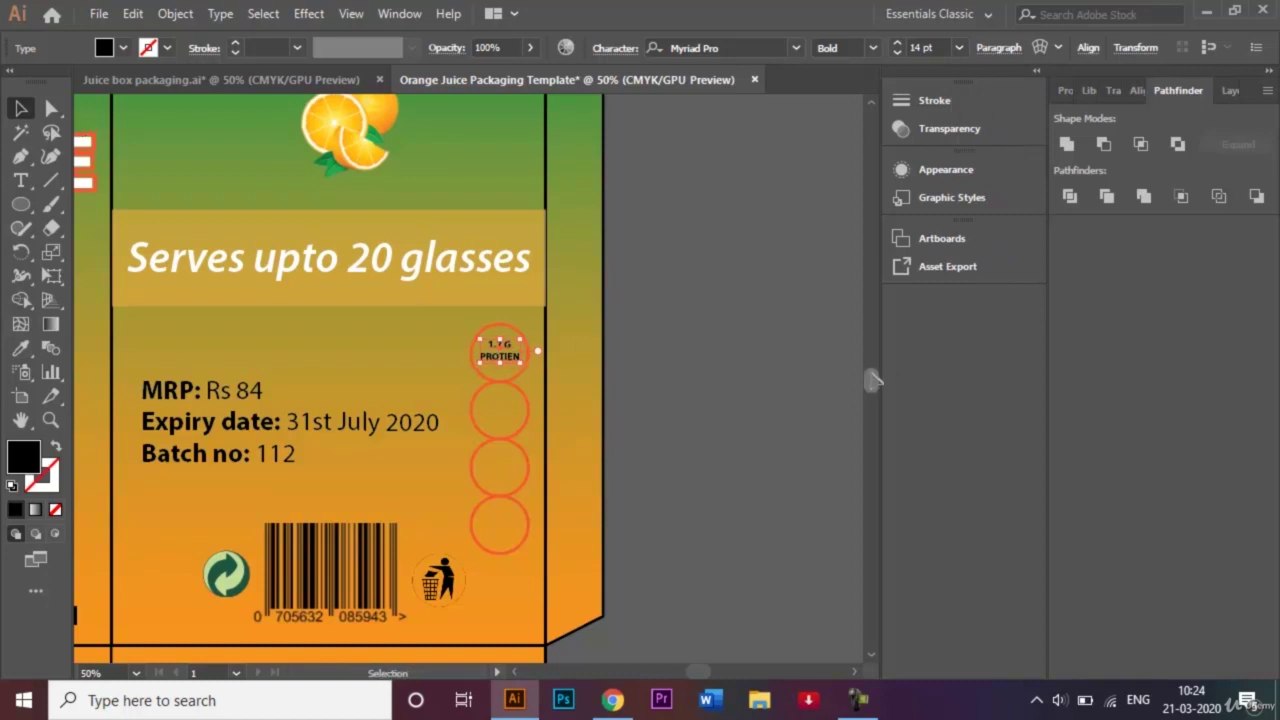
left_click(710, 362)
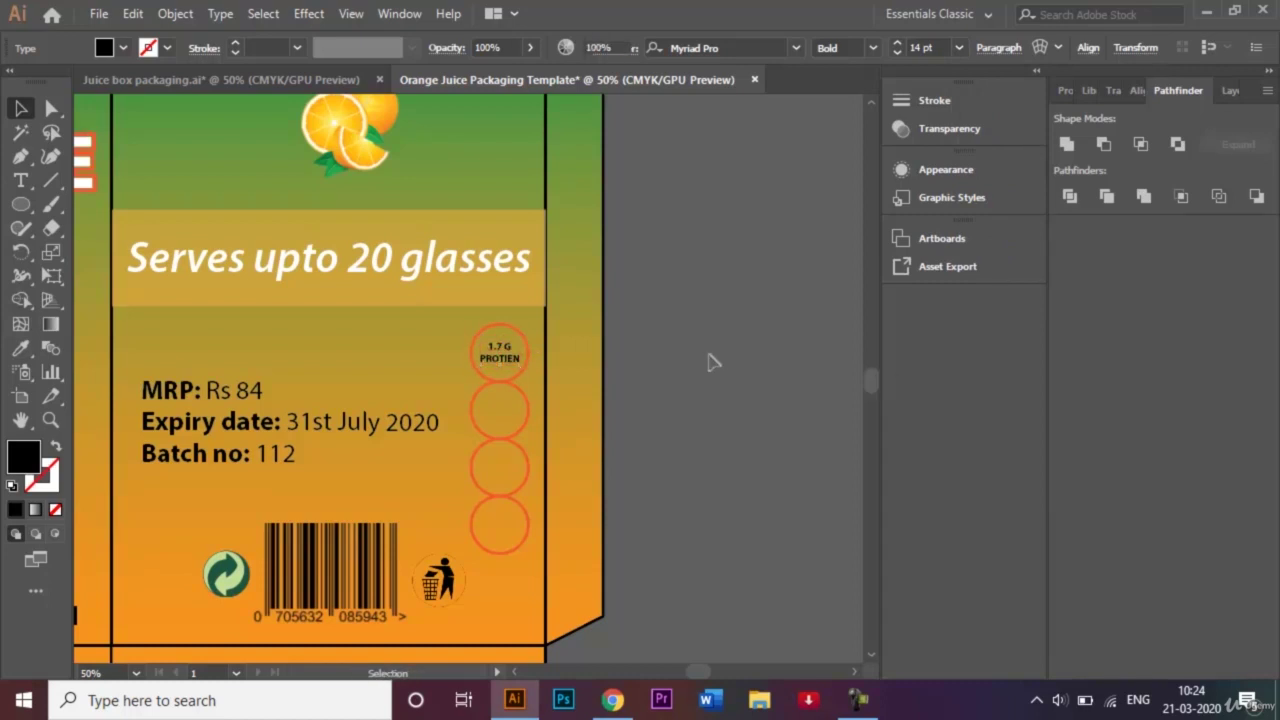
left_click(508, 356)
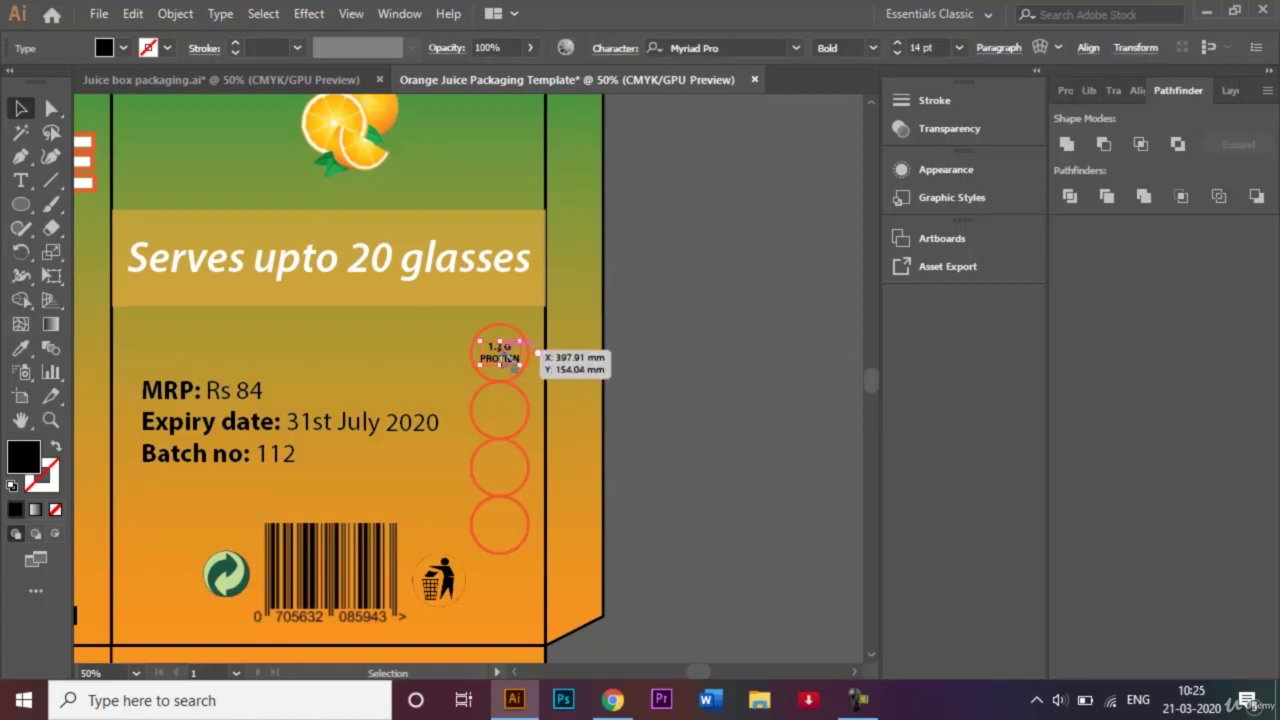
left_click_drag(507, 357, 504, 360)
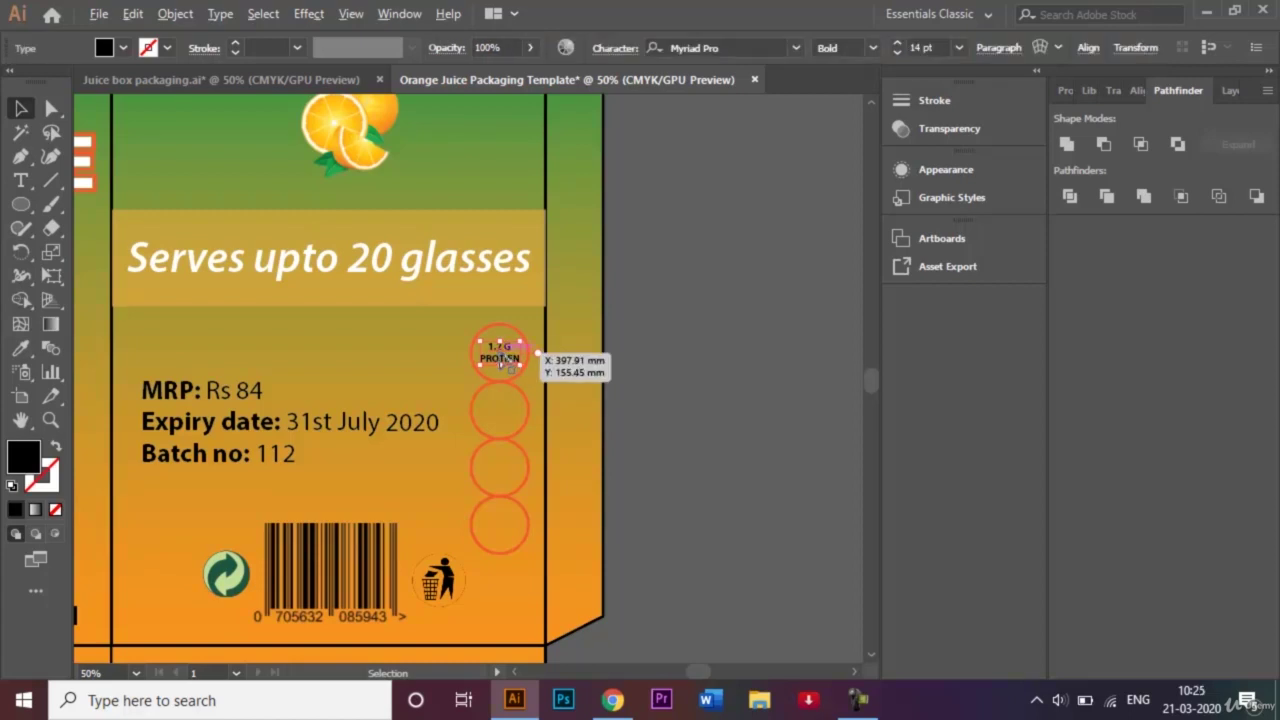
left_click(503, 417)
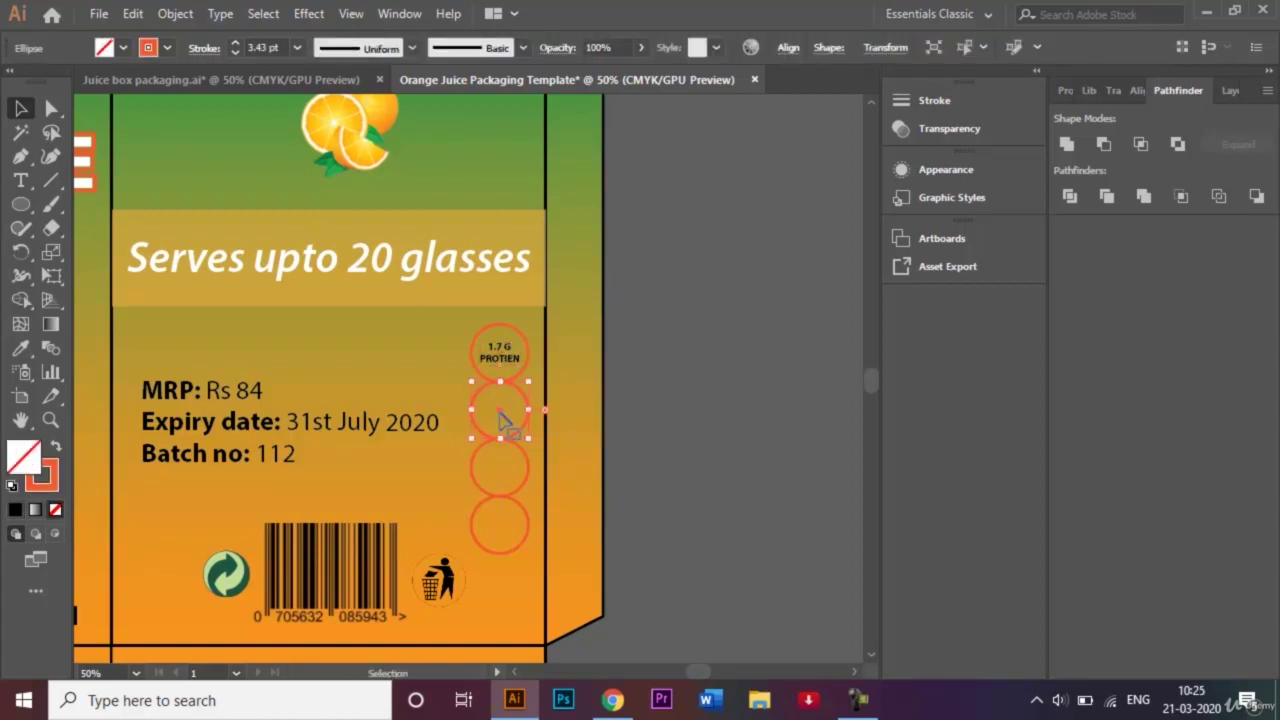
left_click(543, 374)
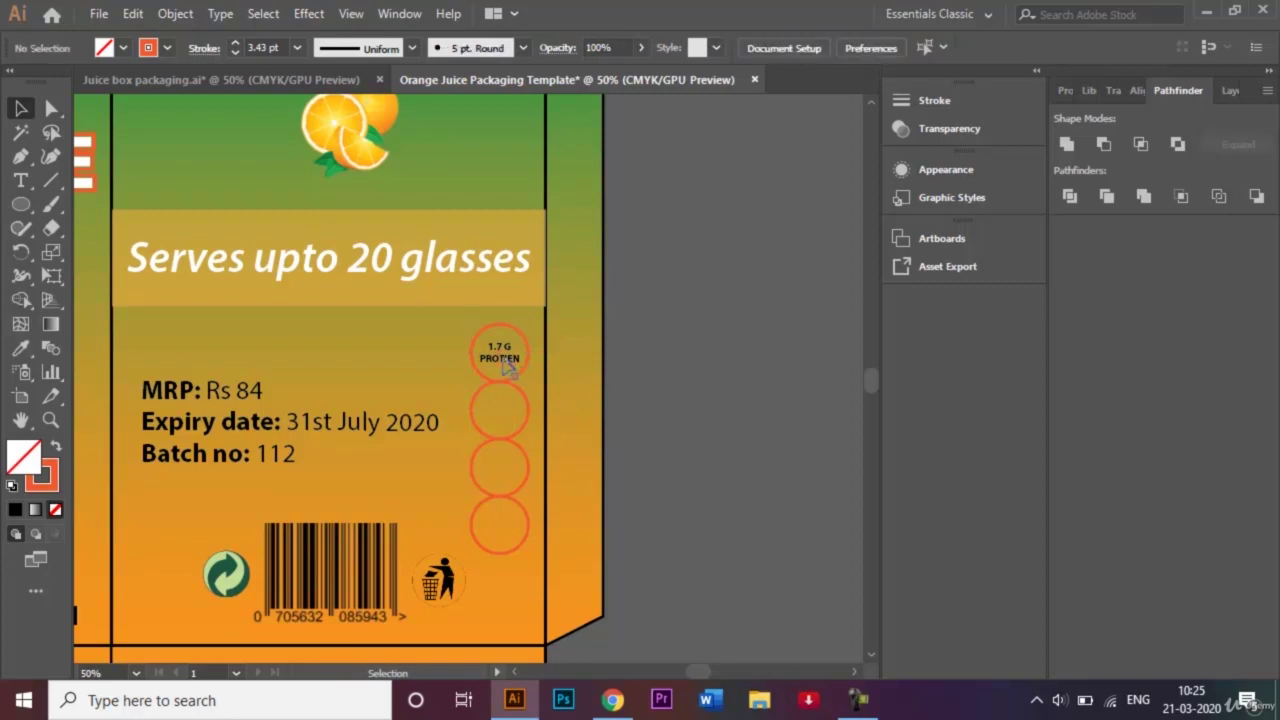
left_click(506, 364)
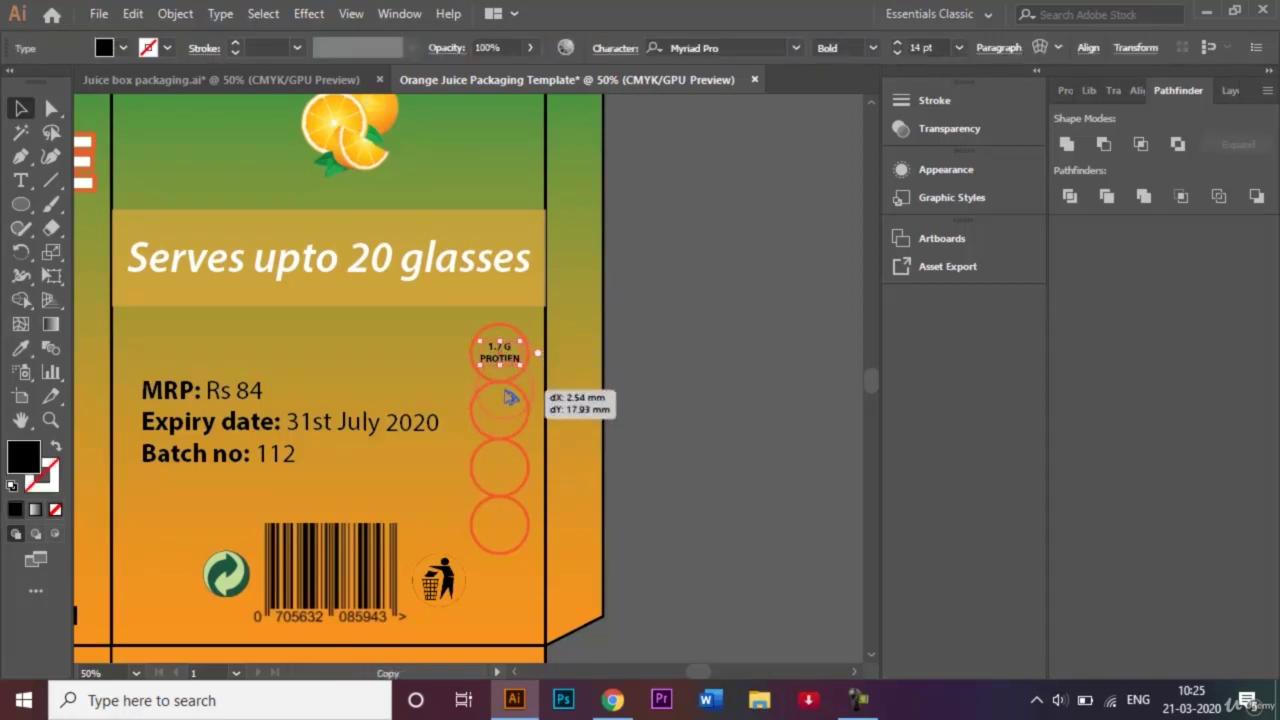
left_click(509, 396)
left_click_drag(509, 396, 504, 358)
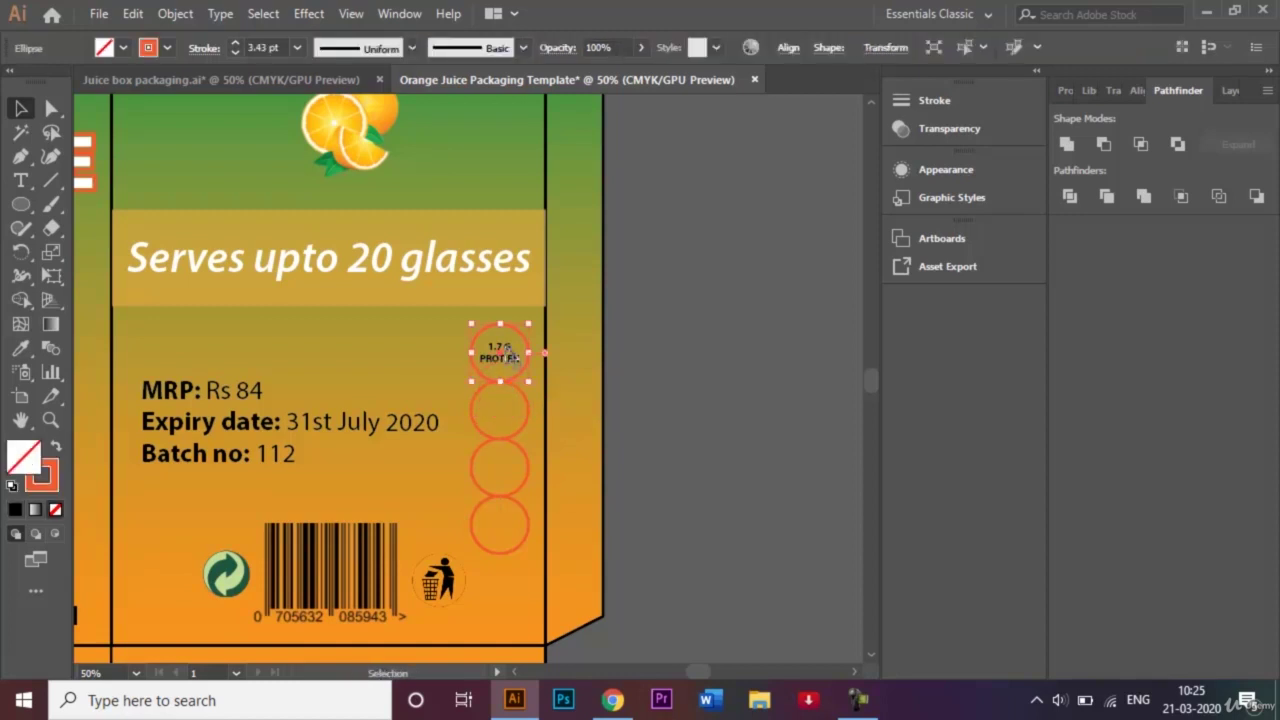
Duplicate the "1.7 G PROTIEN" label straight down into the centre of the second circle
left_click(736, 325)
key("ctrl+equal")
key("ctrl+equal")
key("ctrl+equal")
key("ctrl+equal")
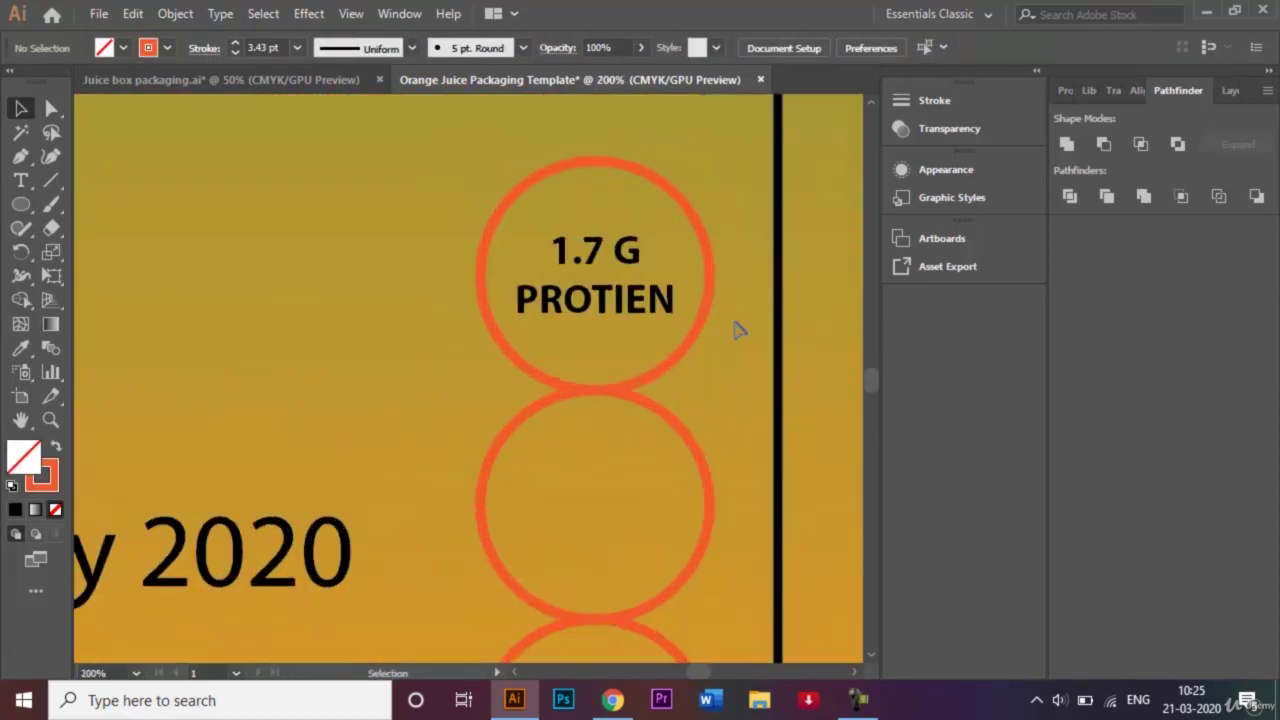
left_click(603, 310)
left_click_drag(596, 262, 600, 497)
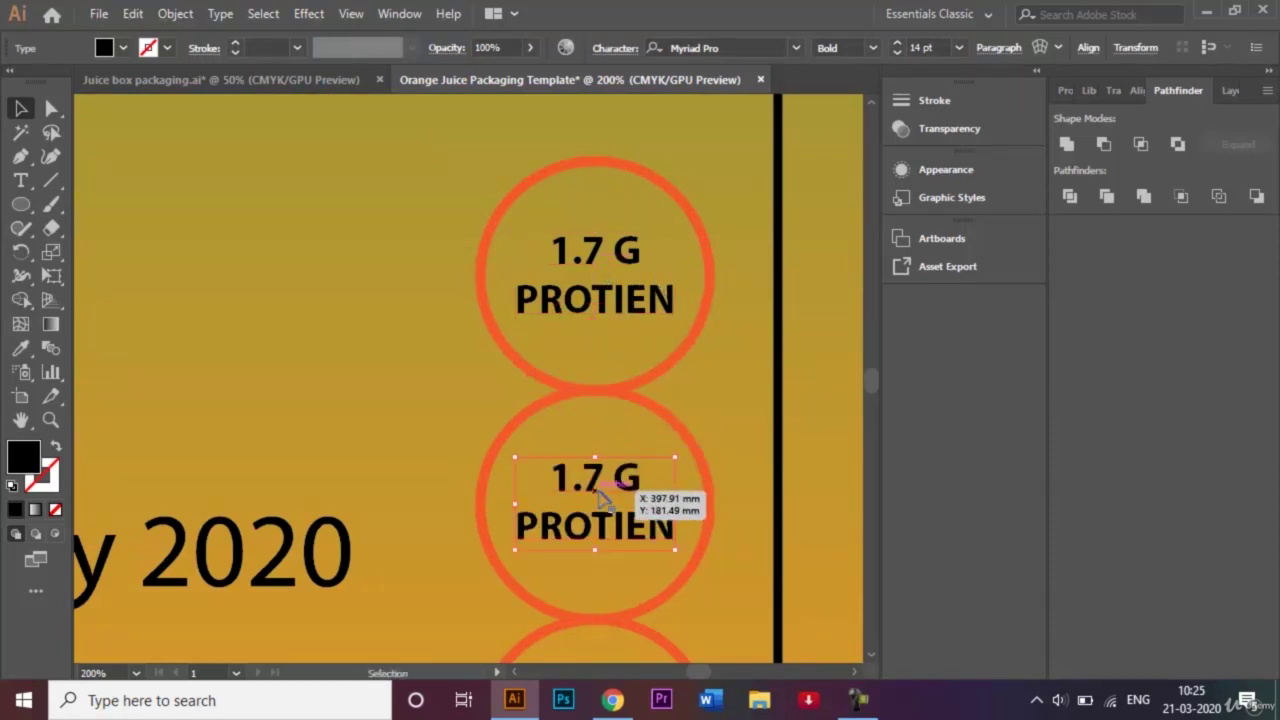
Check the fat figure in the Juice box packaging document and change the second circle's amount to "0.5 G"
left_click(233, 79)
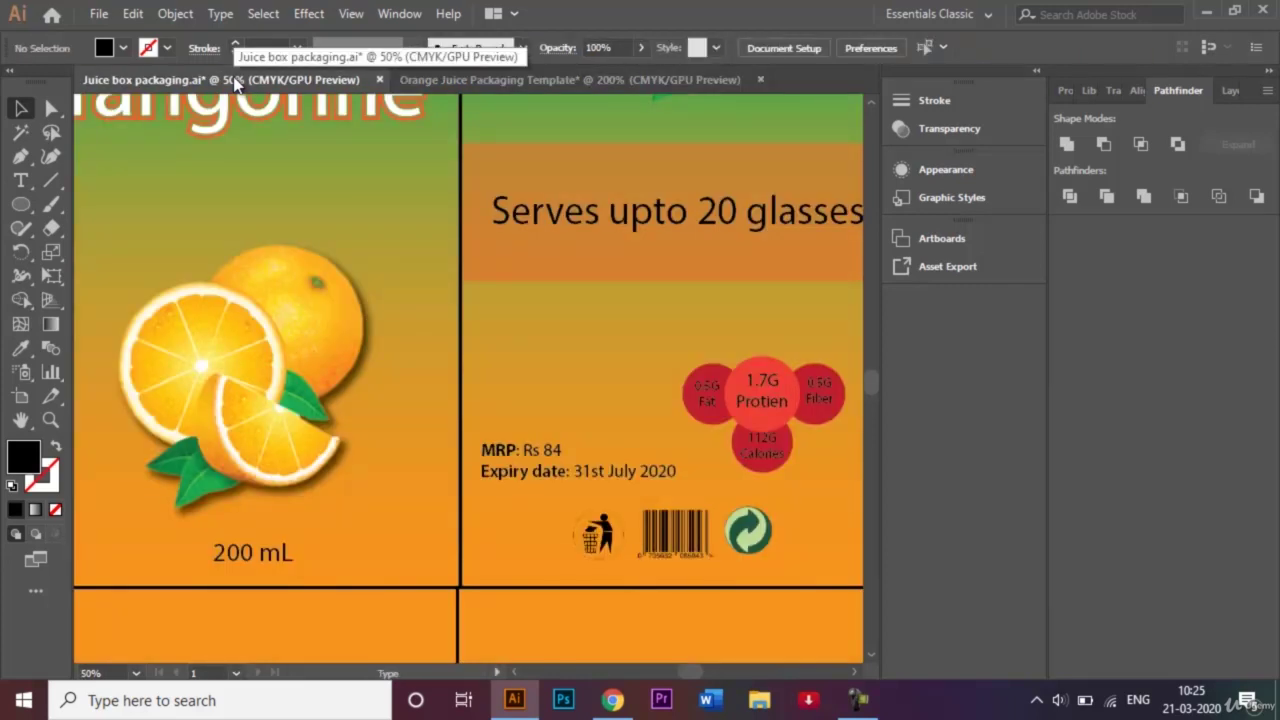
left_click(579, 78)
key("t")
left_click(604, 480)
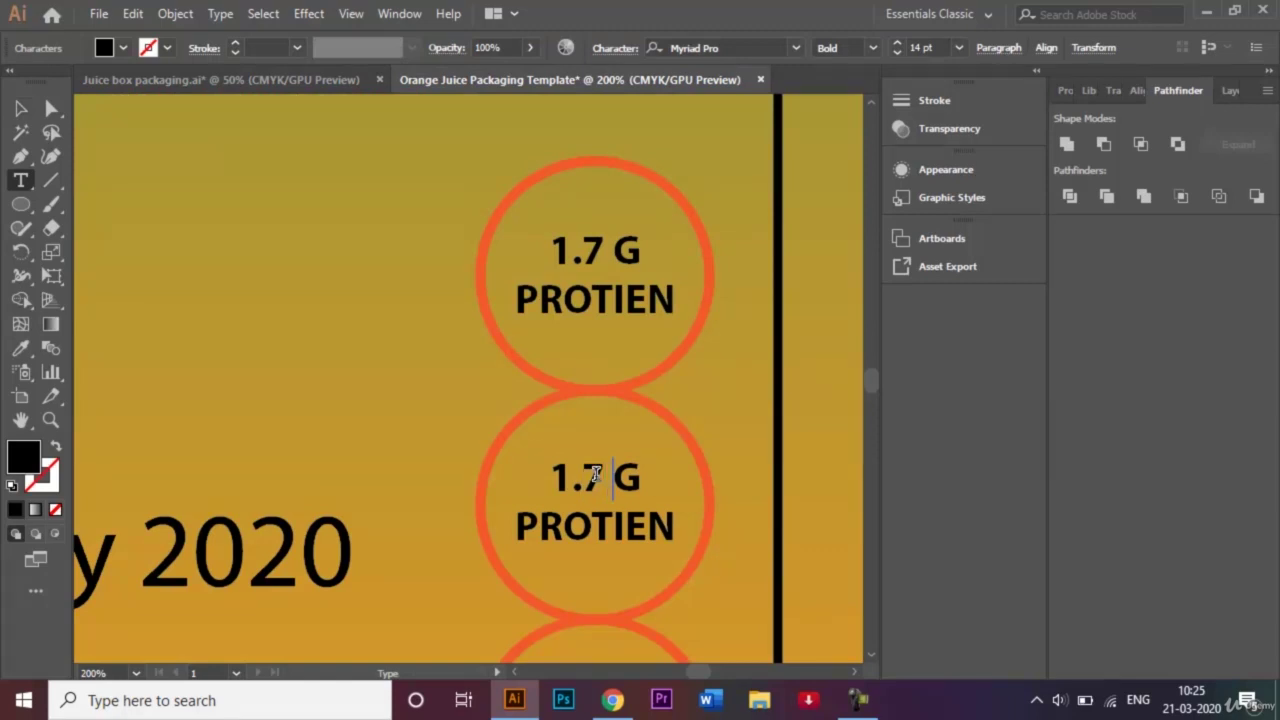
key("BackSpace")
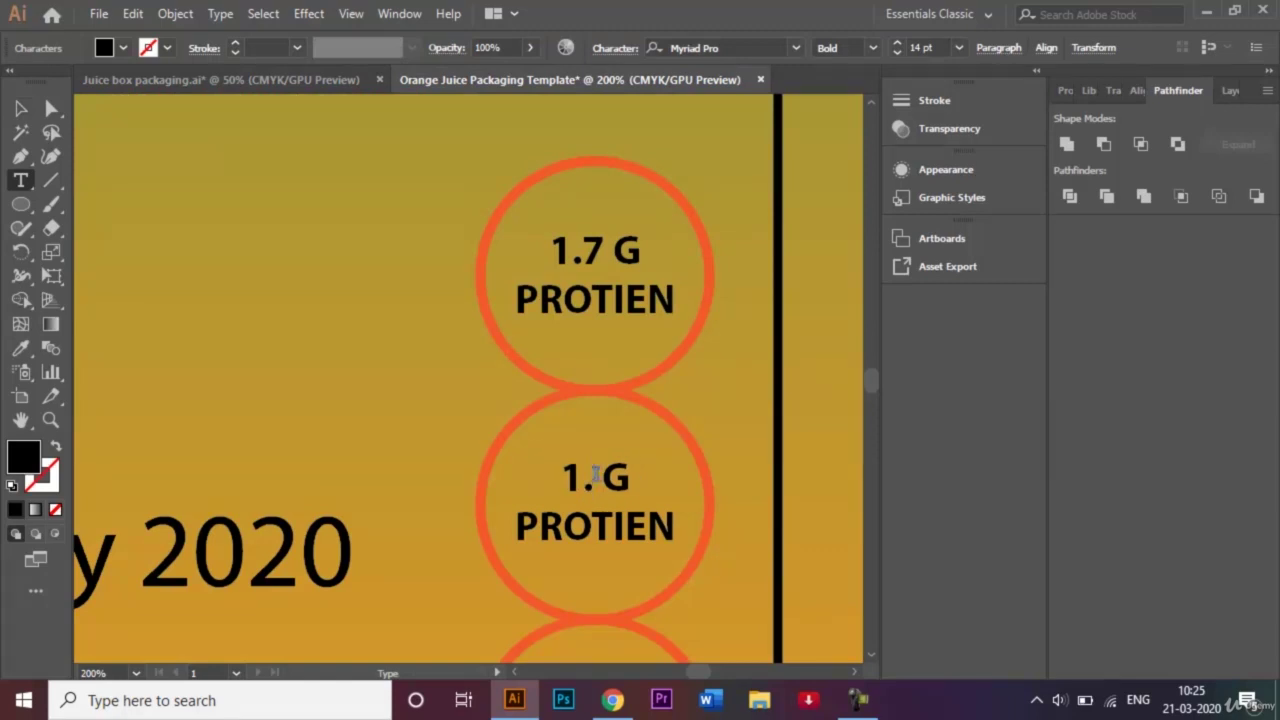
type("5")
key("Left")
key("Left")
key("BackSpace")
type("0")
key("Escape")
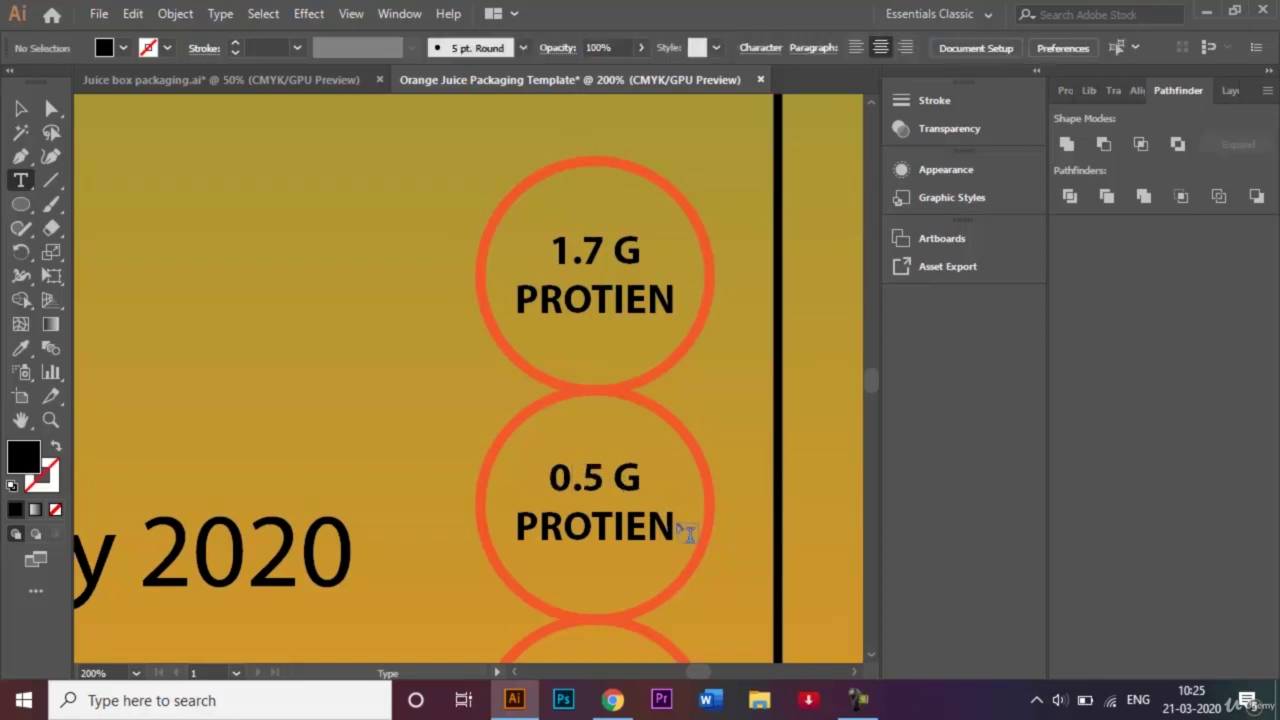
Replace the word "PROTIEN" with "FAT" in the second circle's label
key("BackSpace")
key("BackSpace")
key("BackSpace")
key("BackSpace")
key("BackSpace")
key("BackSpace")
key("BackSpace")
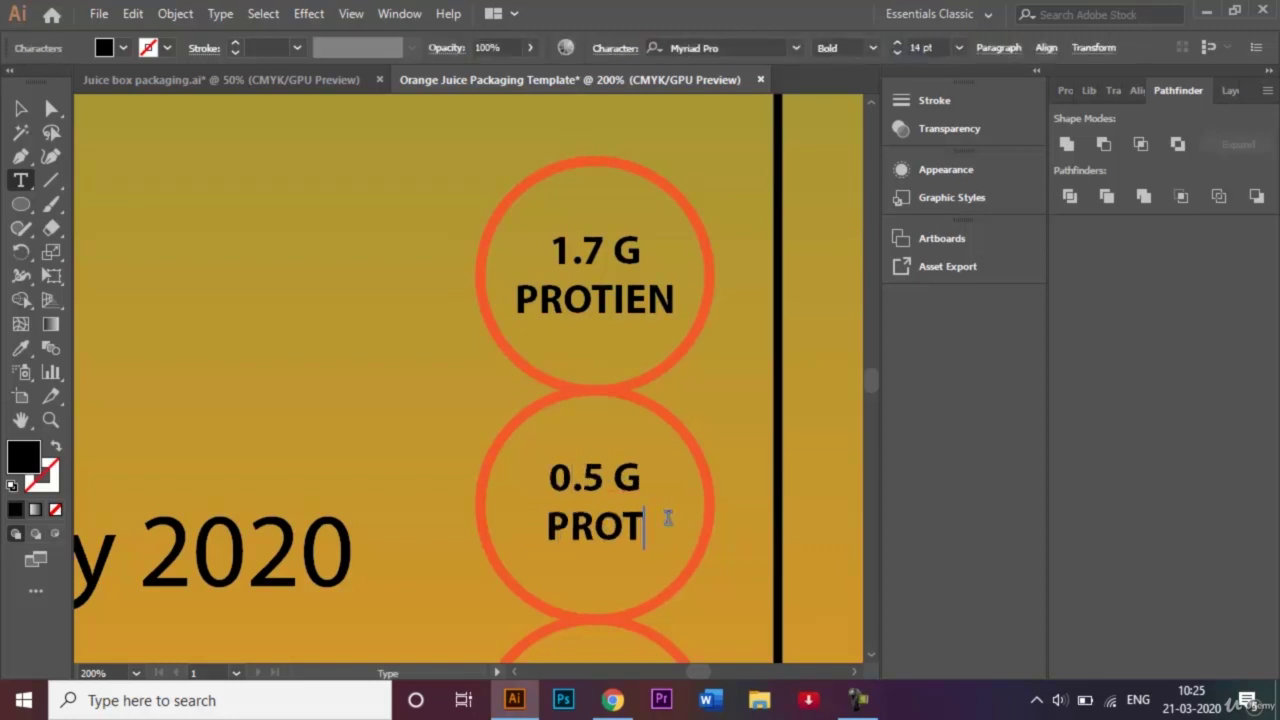
type("FAT")
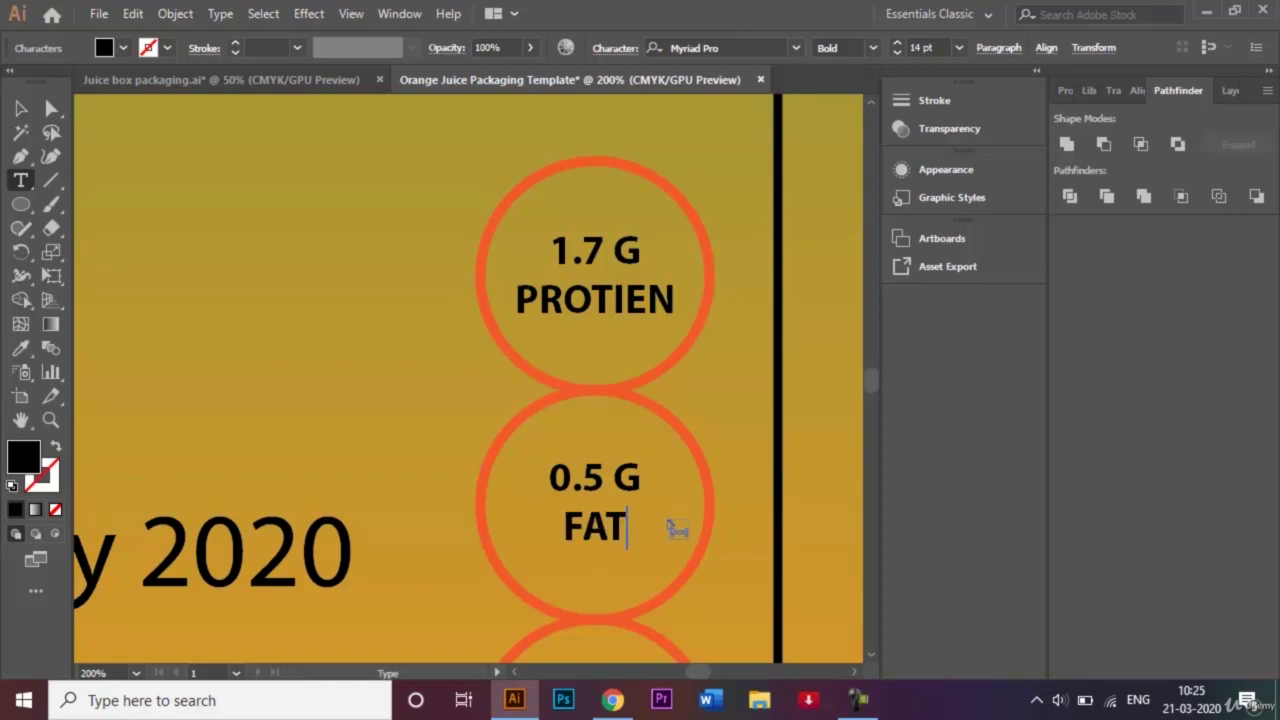
left_click(21, 108)
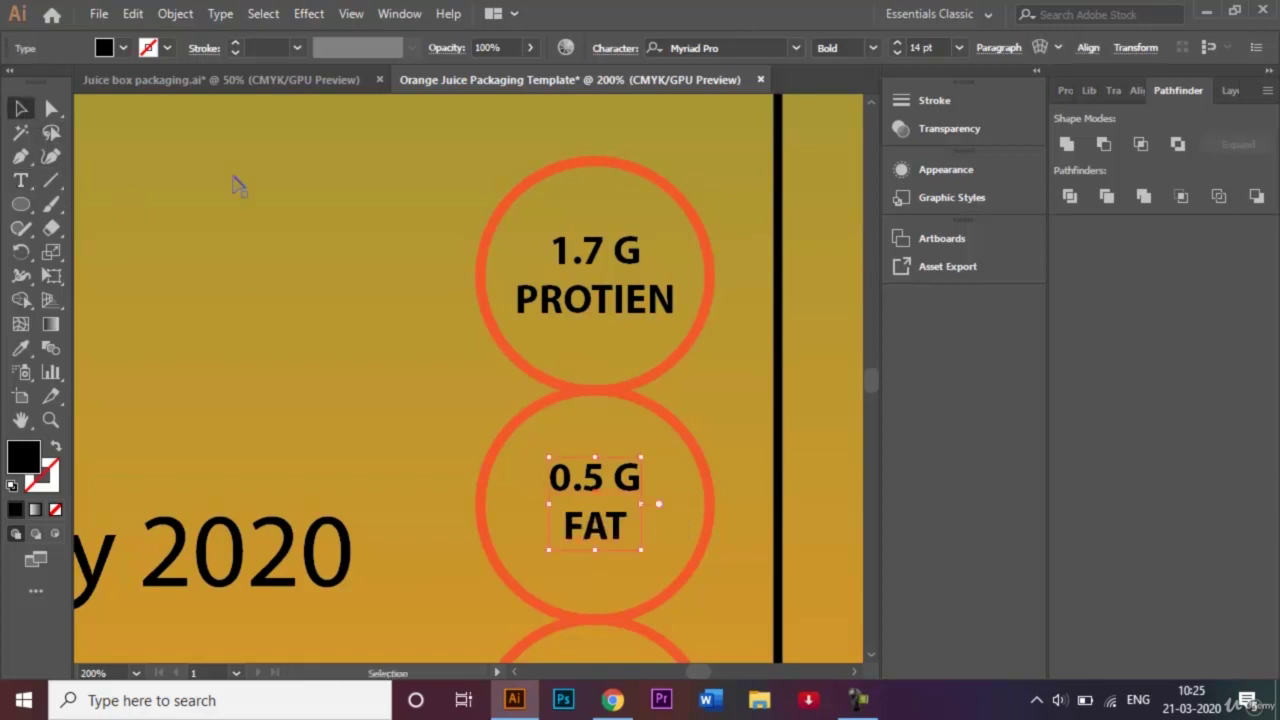
key("ctrl+shift+a")
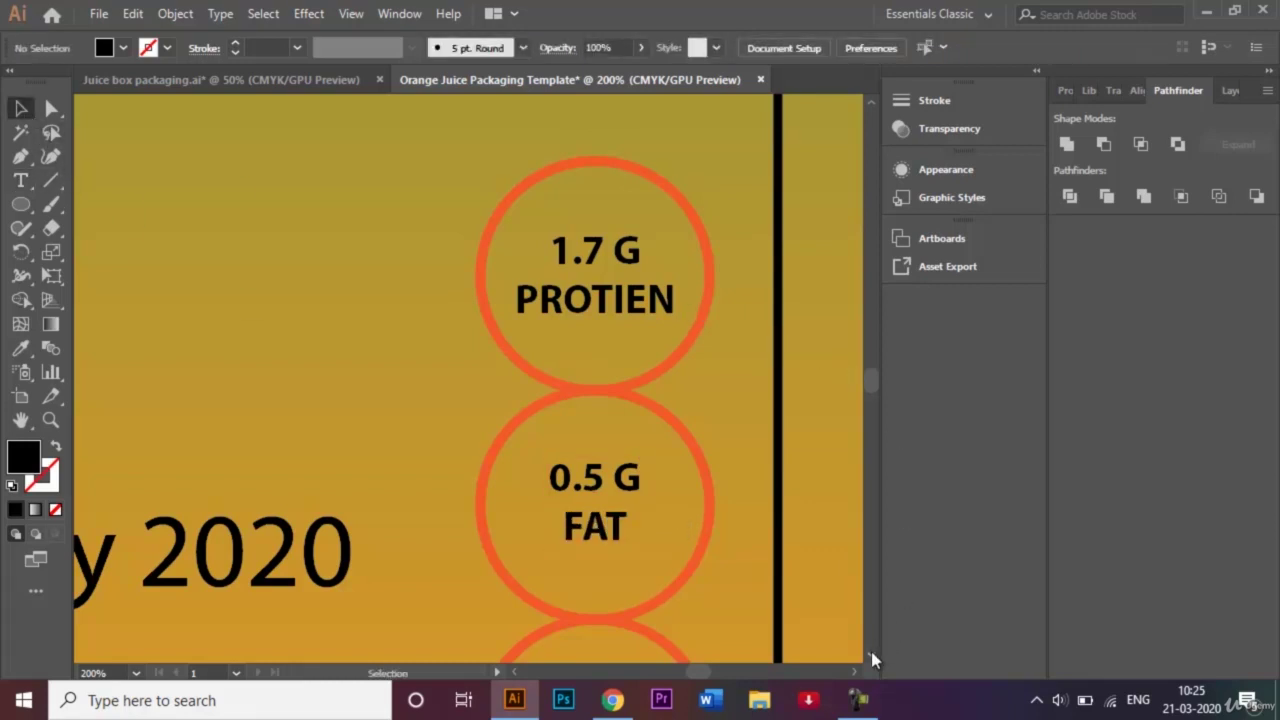
Duplicate the "0.5 G FAT" label straight down into the centre of the third circle
scroll(871, 651, "down", 3)
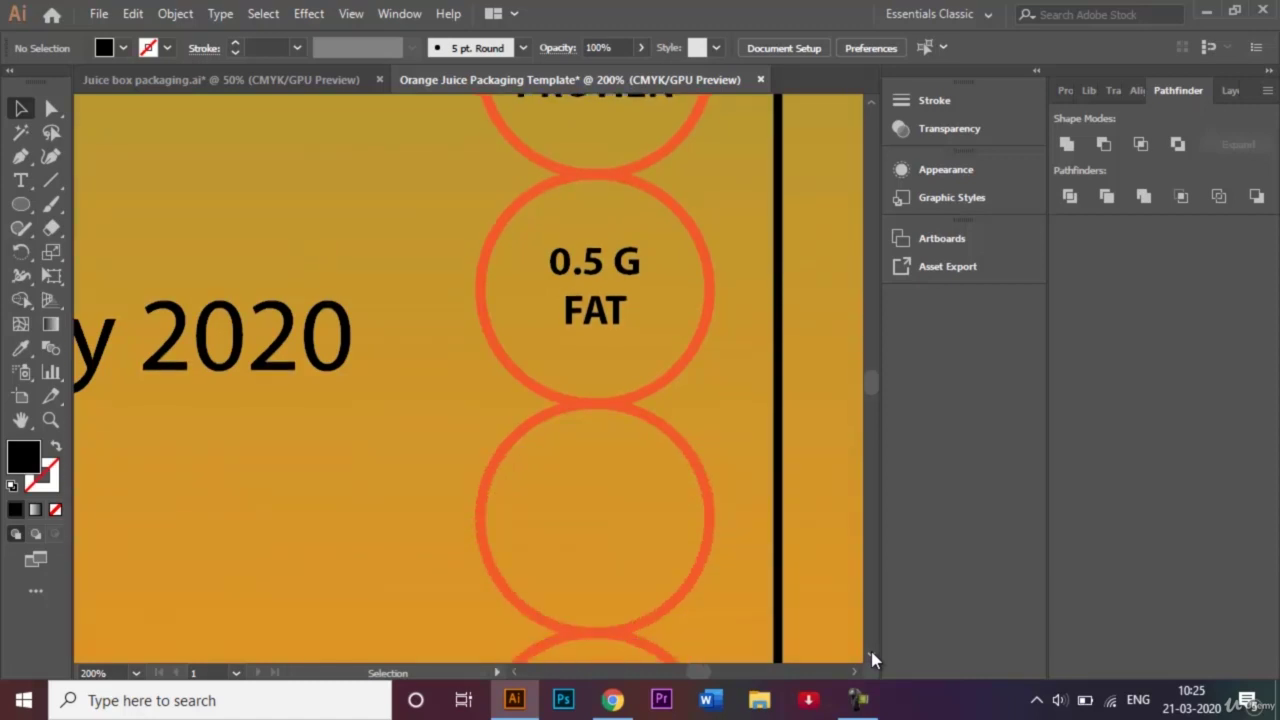
left_click(600, 284)
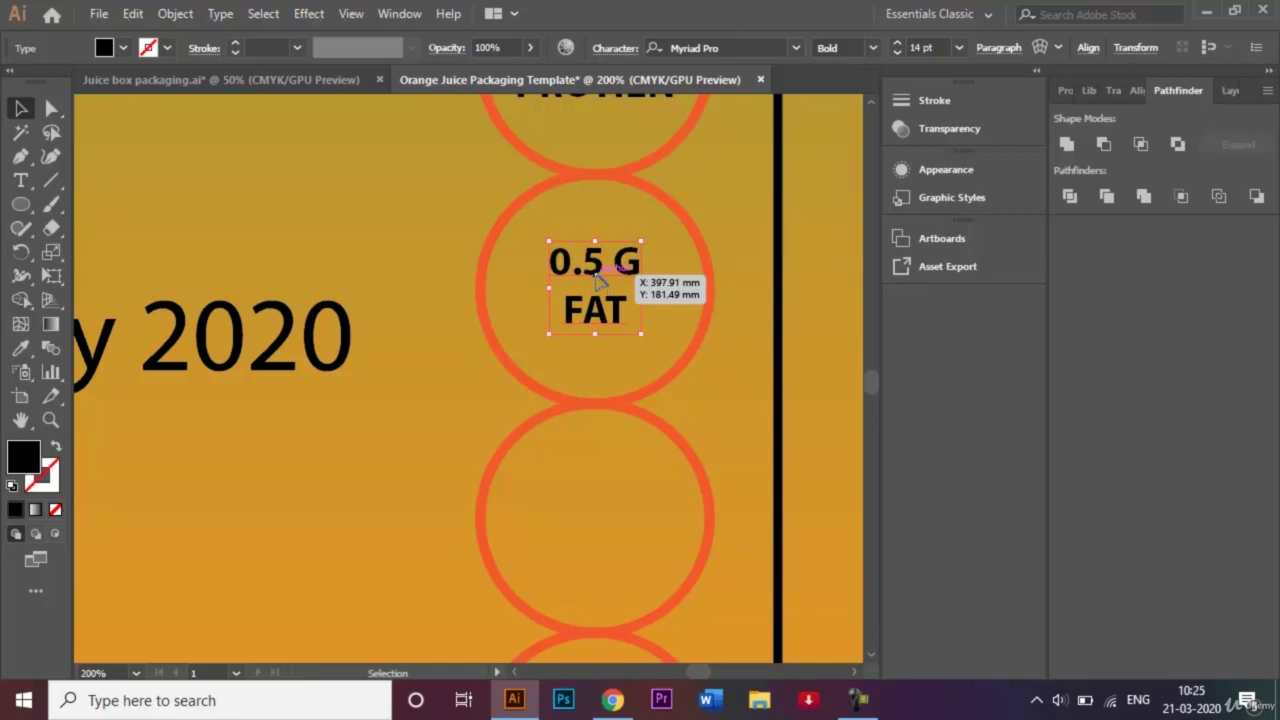
left_click_drag(597, 284, 598, 512)
key("ctrl+z")
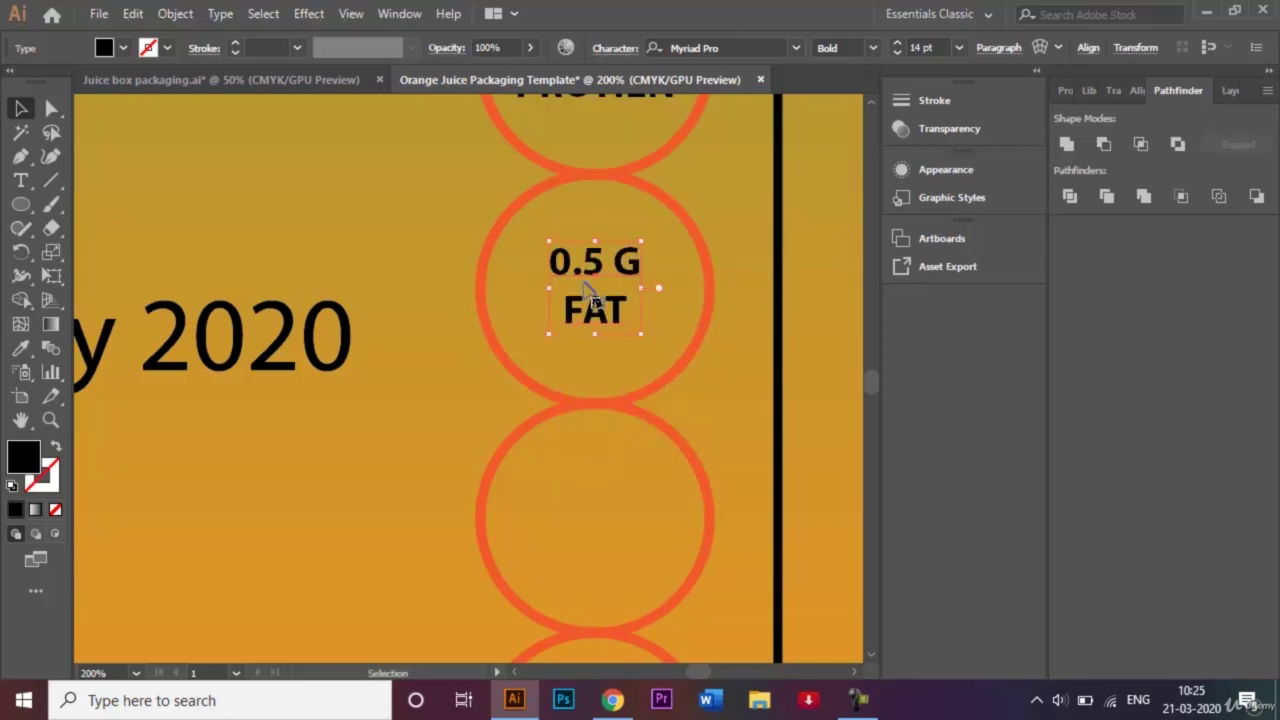
left_click_drag(595, 290, 597, 516)
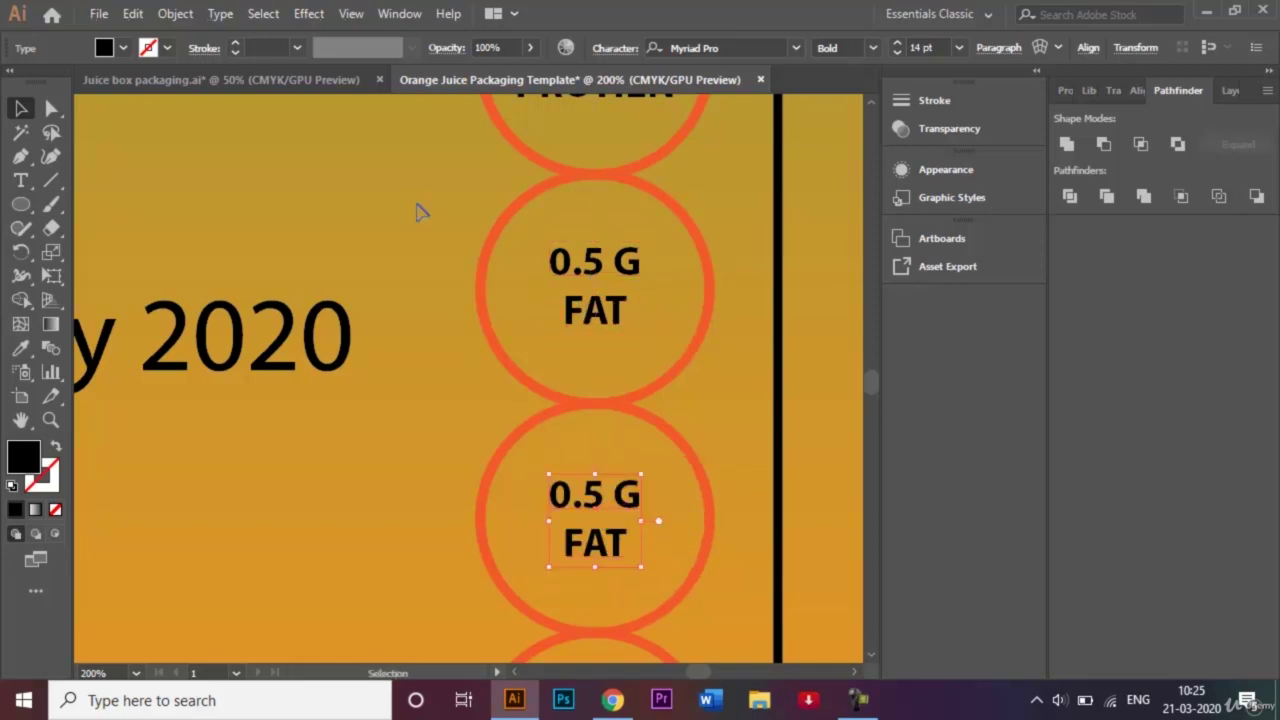
Check the fibre wording in the Juice box packaging document and change "FAT" to "FIBRE" in the third circle's label
left_click(245, 86)
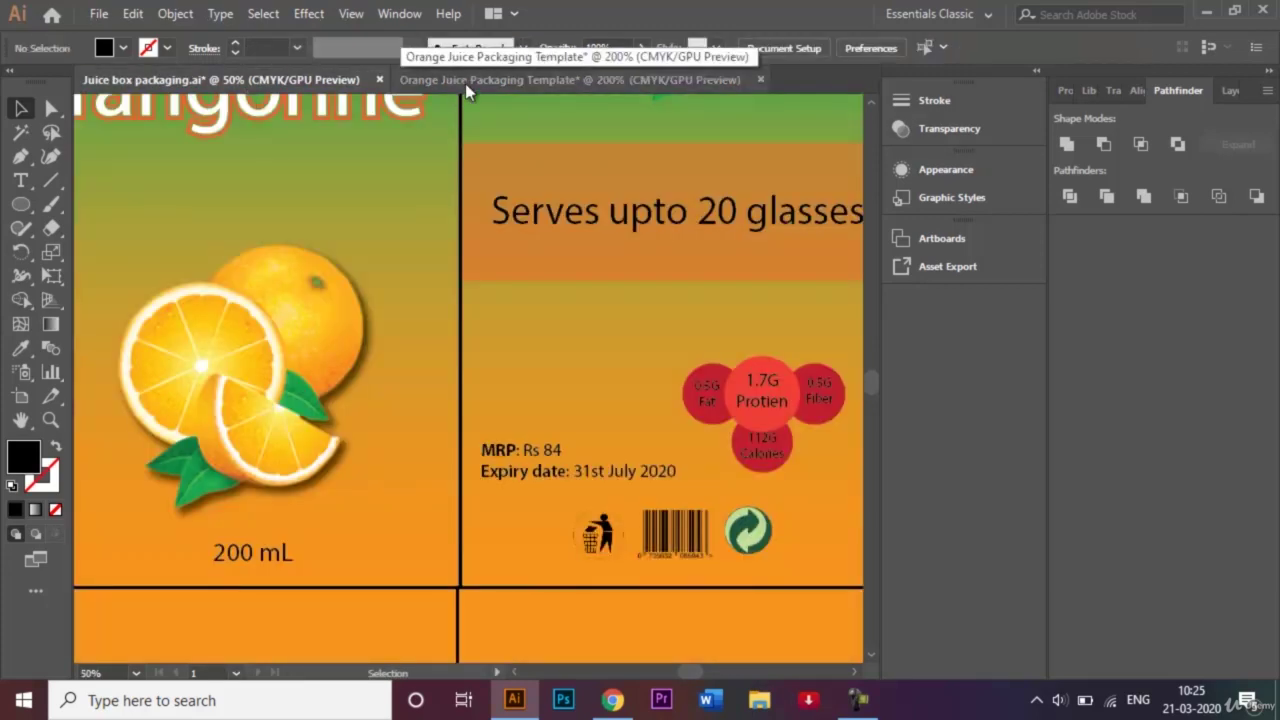
left_click(518, 84)
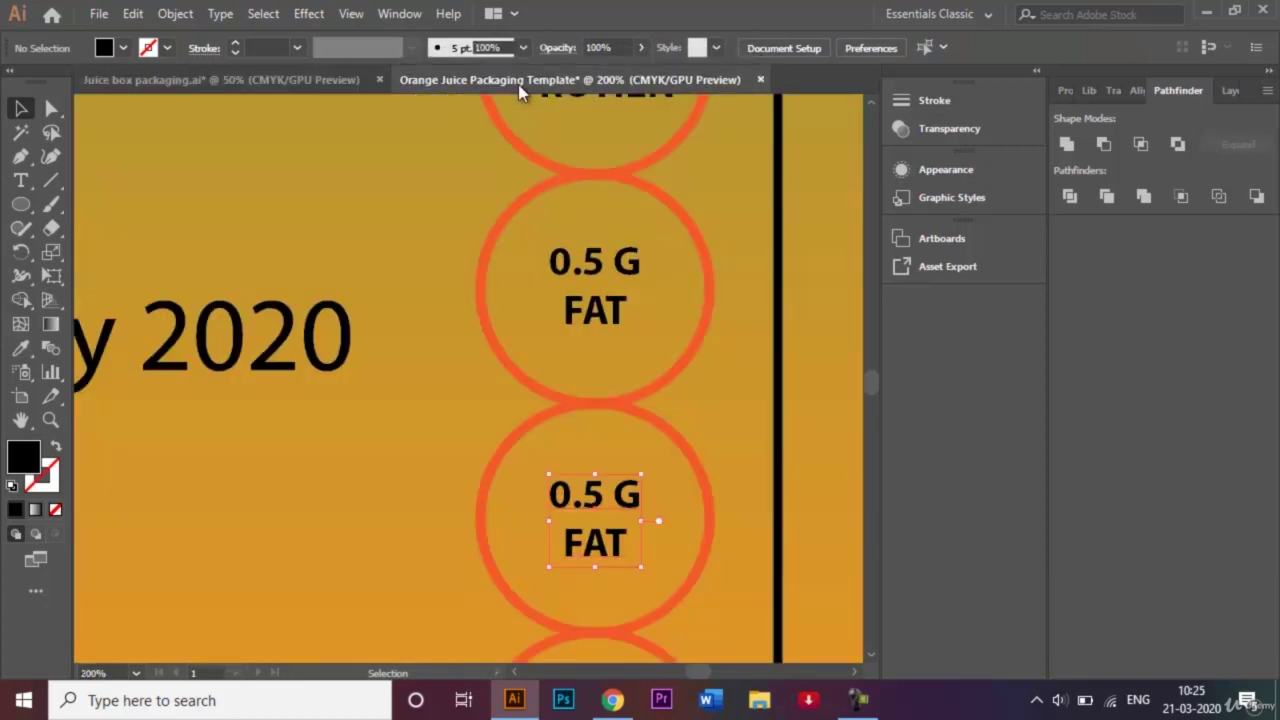
key("t")
left_click(621, 538)
key("BackSpace")
key("BackSpace")
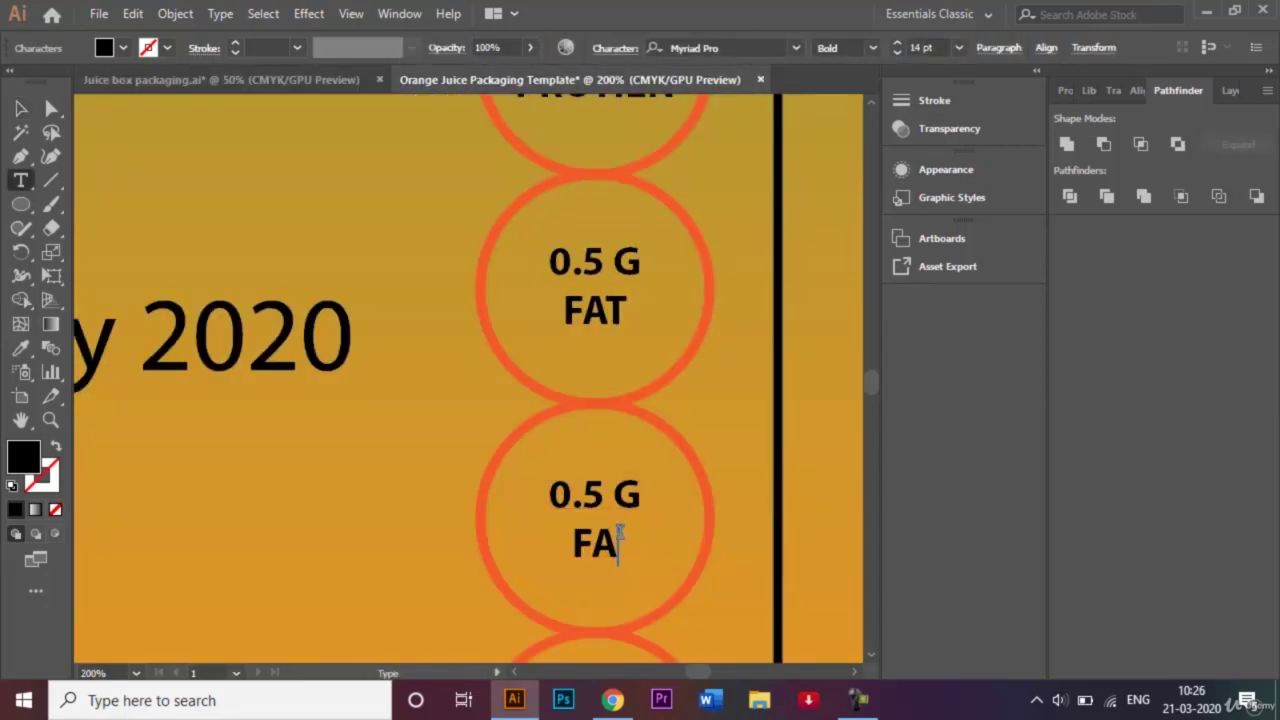
type("IBRE")
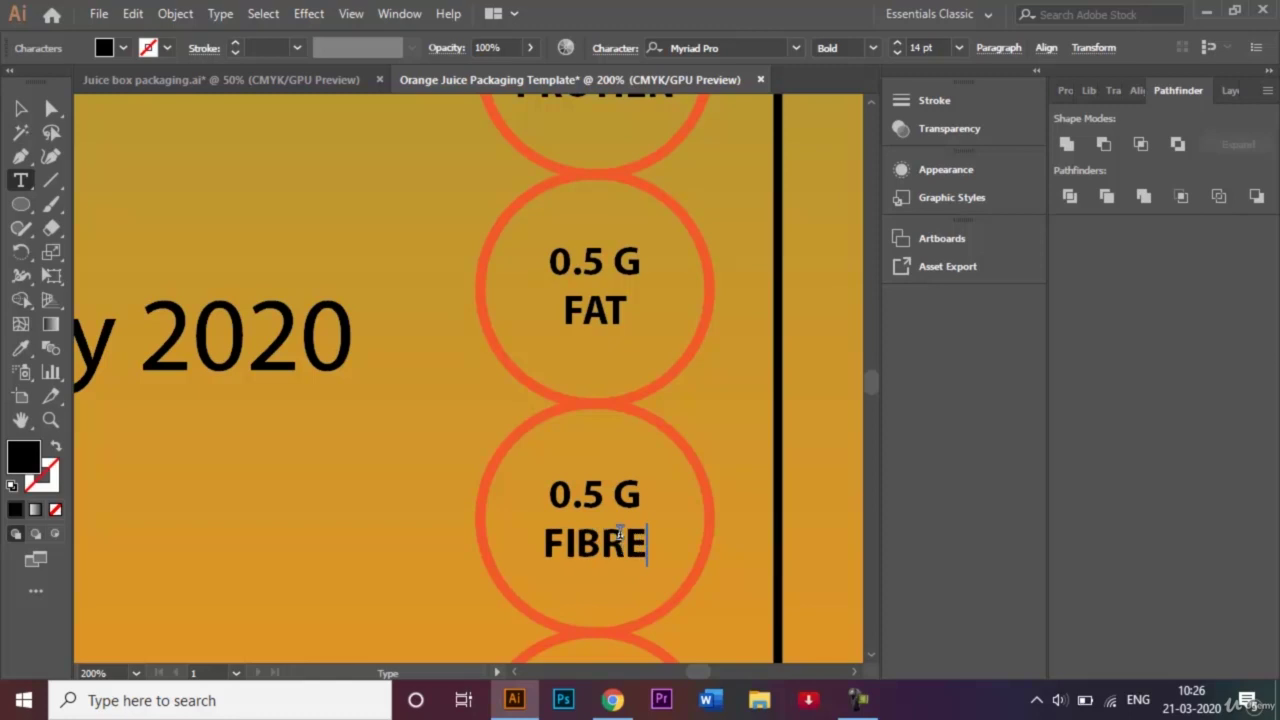
key("Escape")
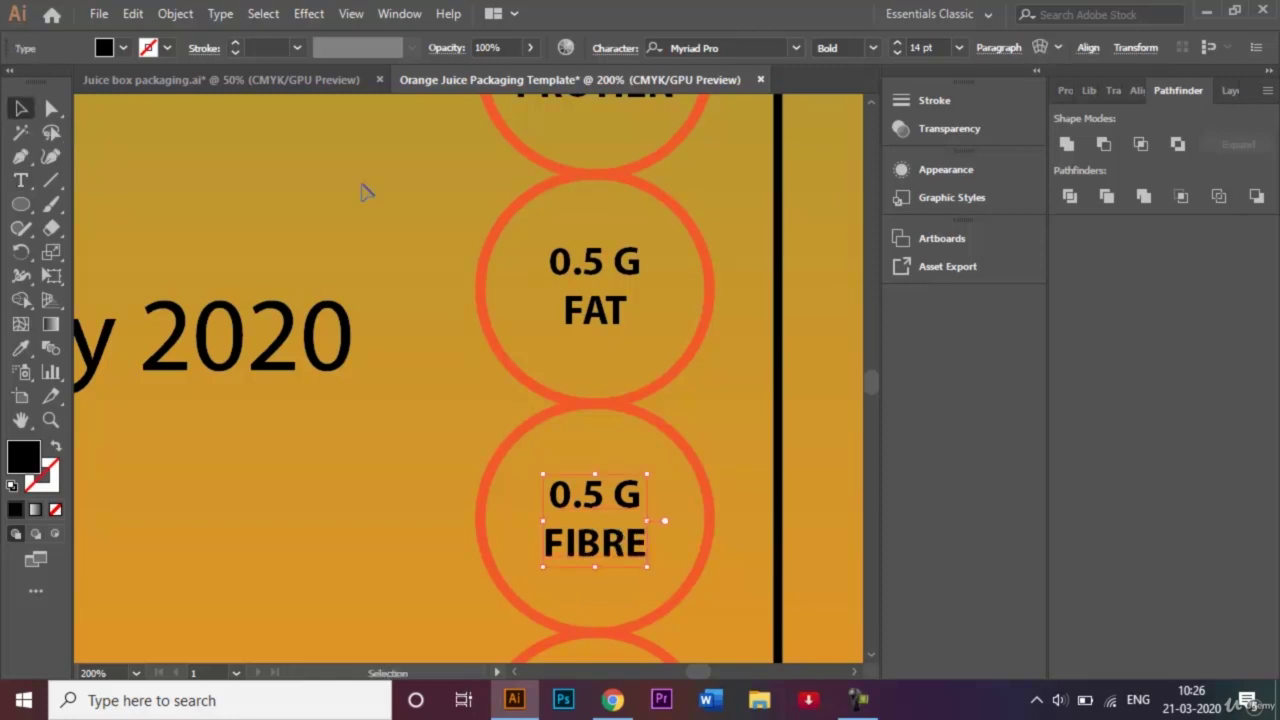
left_click(835, 268)
Duplicate the "0.5 G FIBRE" label straight down into the centre of the fourth circle
scroll(872, 652, "down", 6)
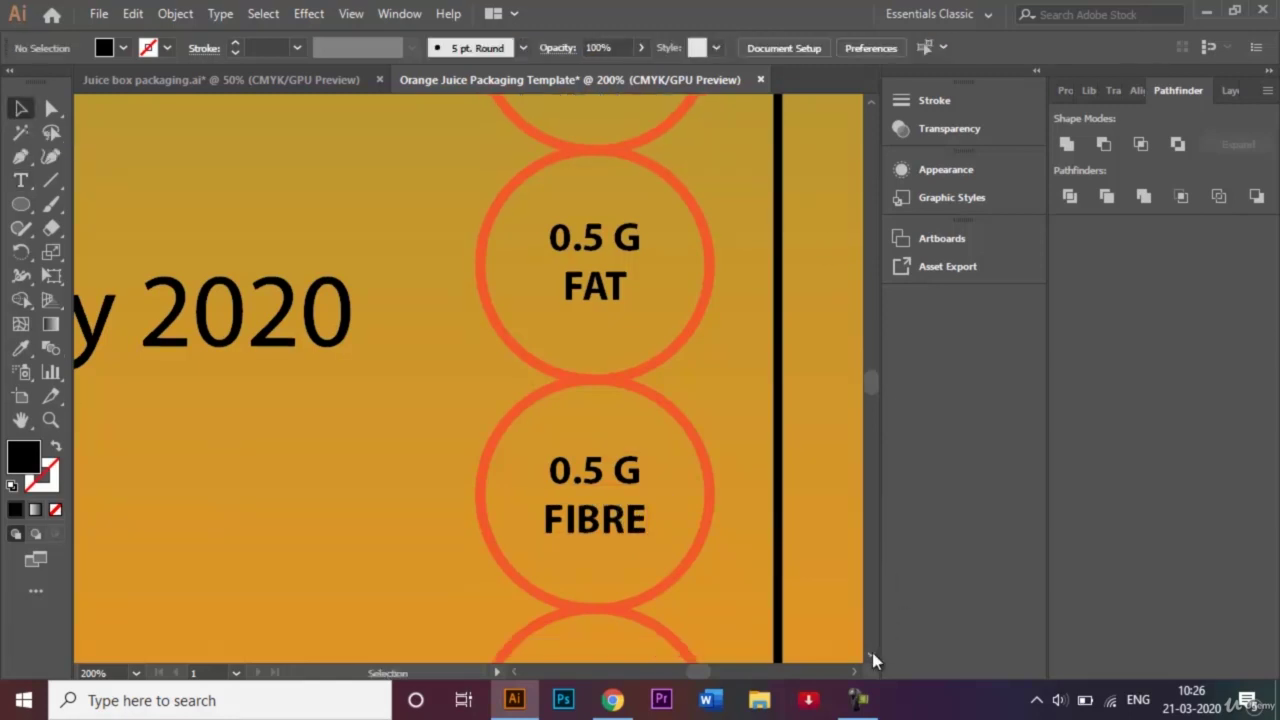
scroll(872, 652, "down", 1)
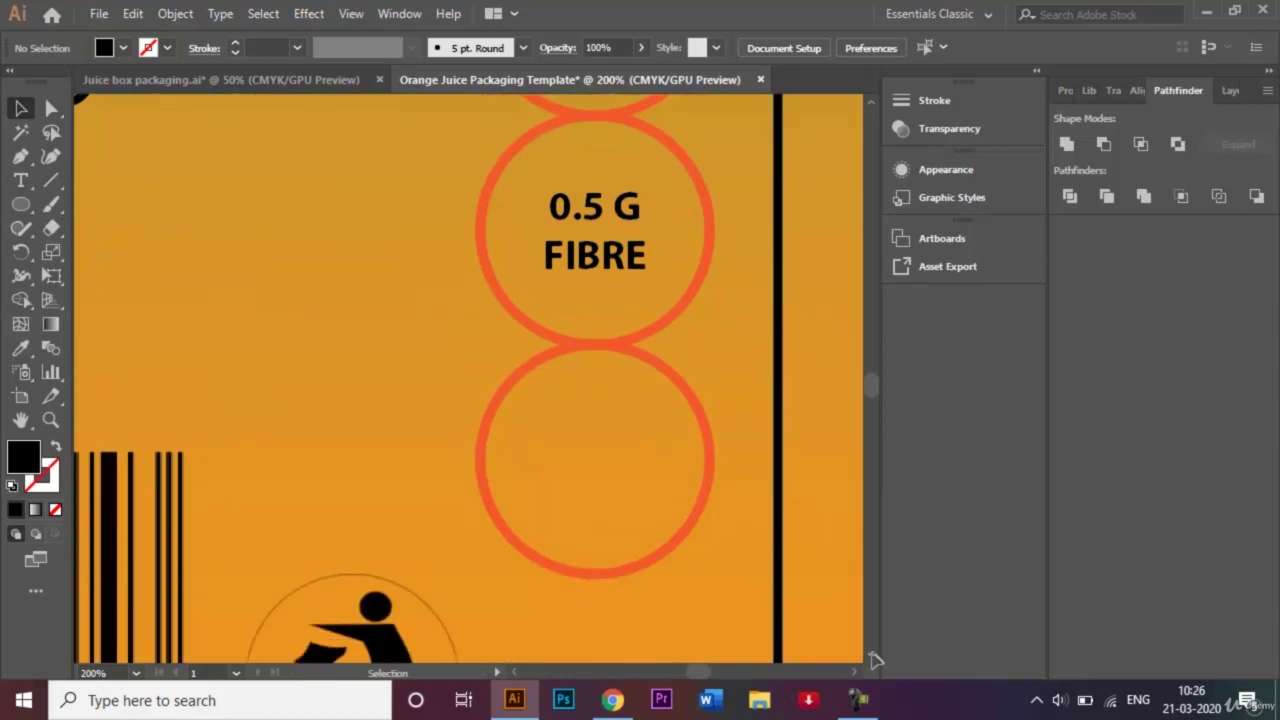
left_click(606, 254)
left_click(597, 225)
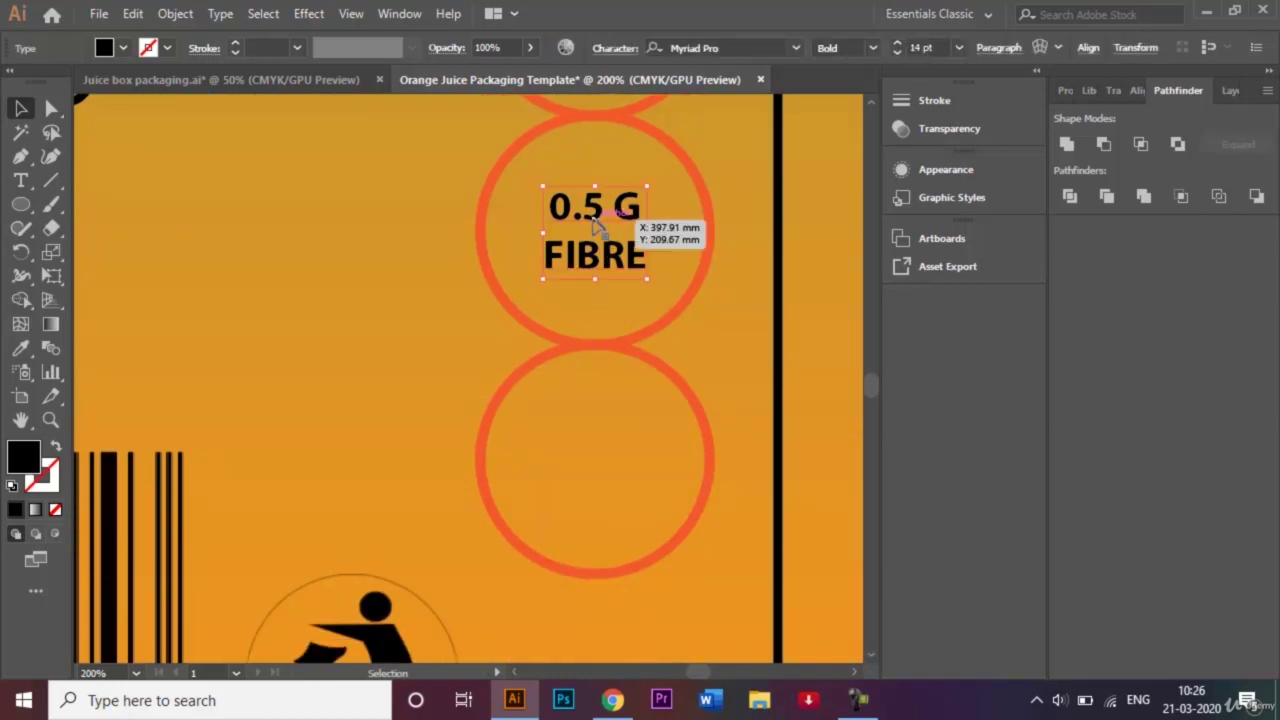
left_click_drag(597, 225, 632, 490)
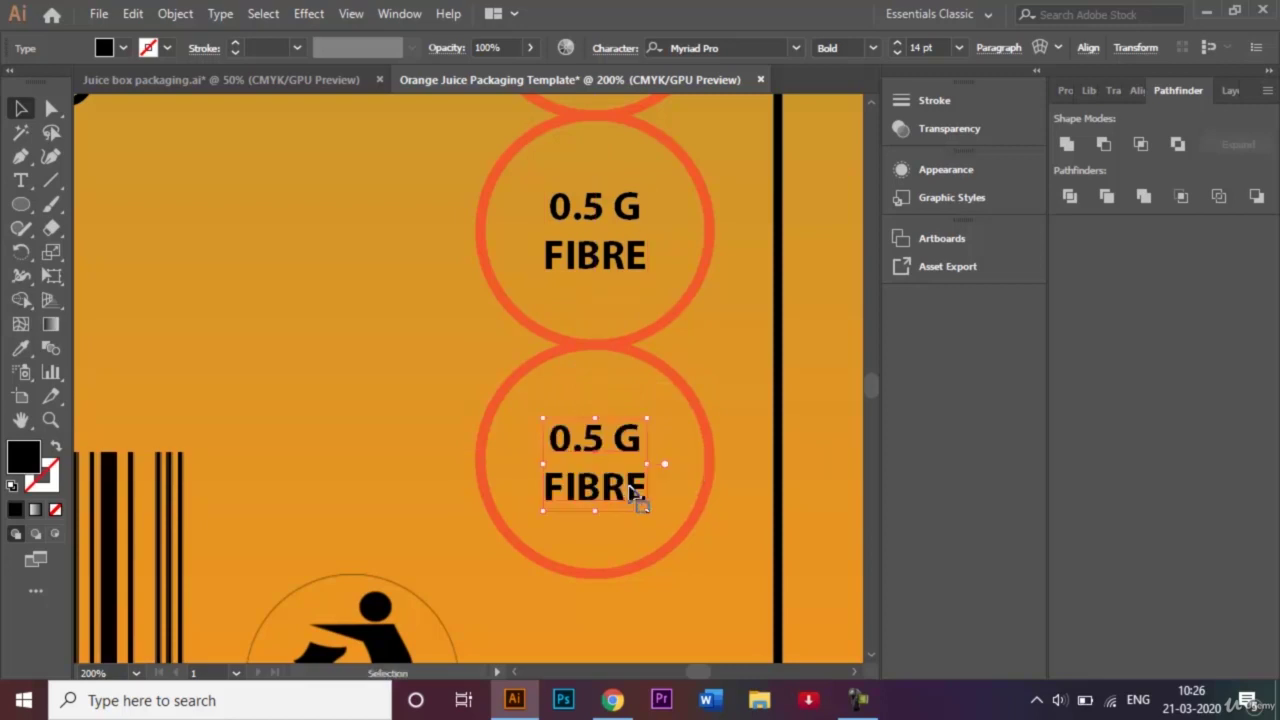
Replace the word "FIBRE" with "CALORIES" in the fourth circle's label
key("t")
left_click(627, 486)
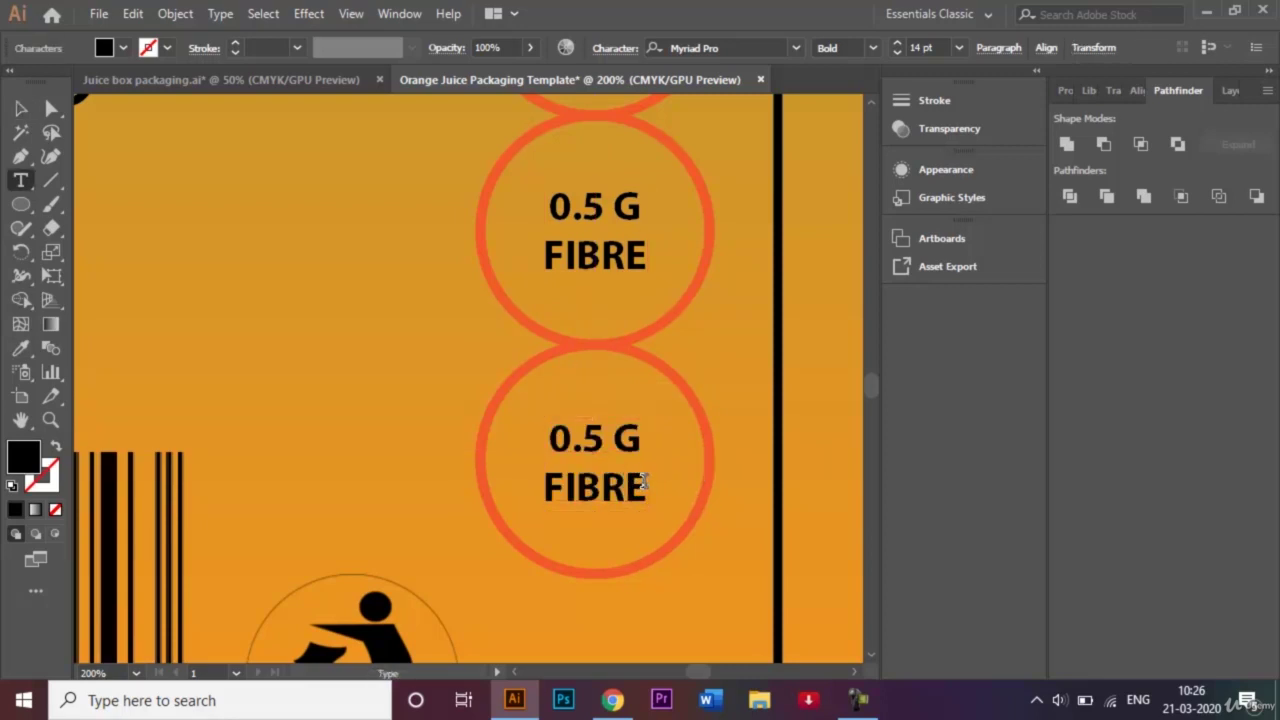
key("BackSpace")
key("BackSpace")
key("BackSpace")
key("BackSpace")
key("BackSpace")
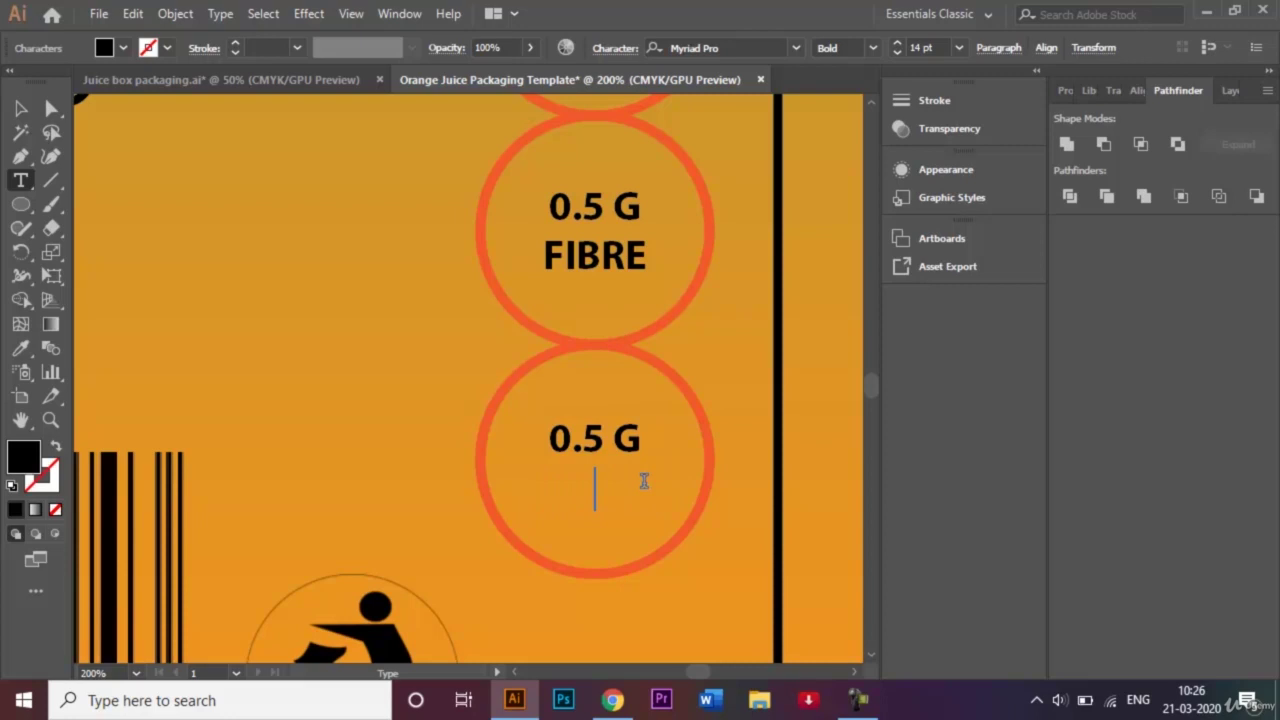
type("CALOR")
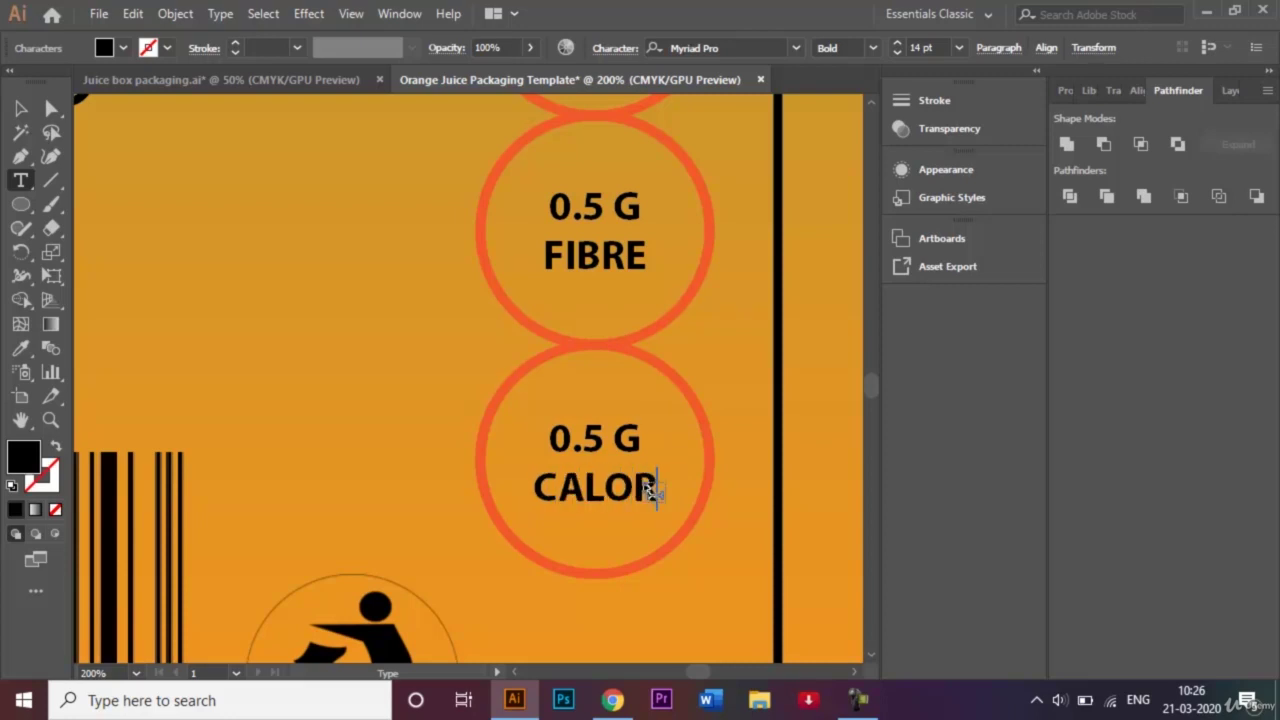
type("IES")
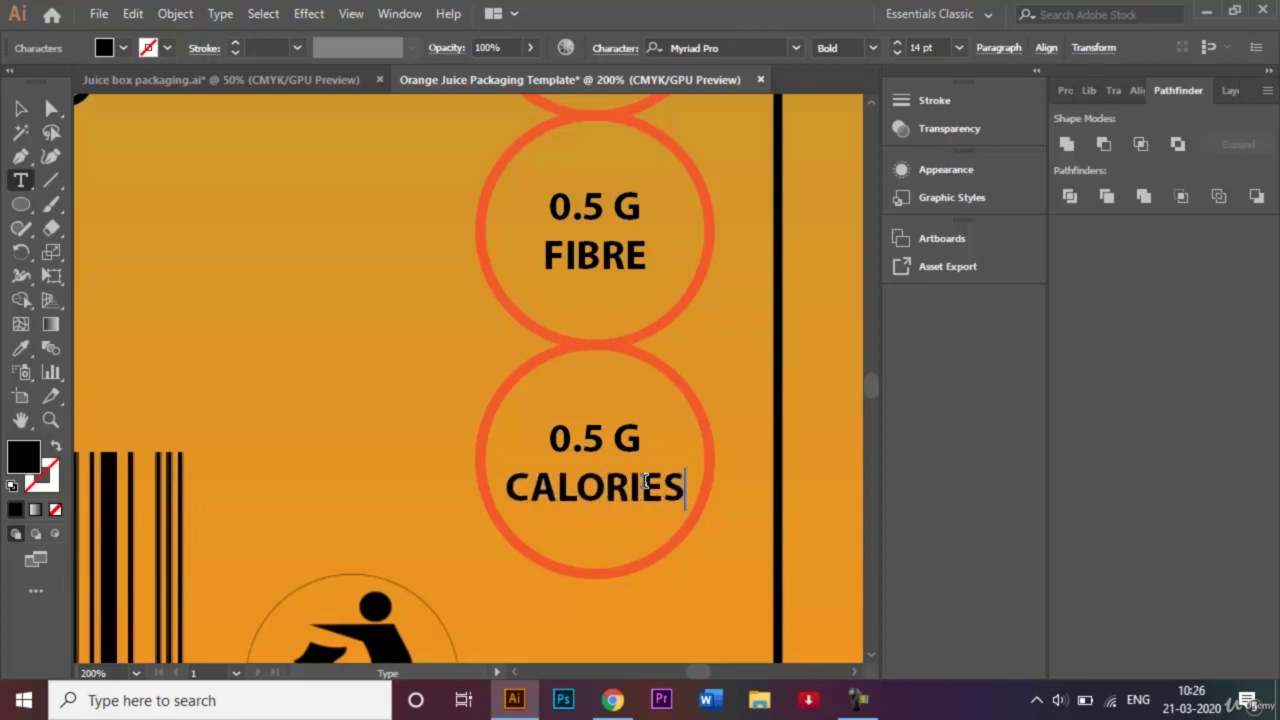
left_click(21, 110)
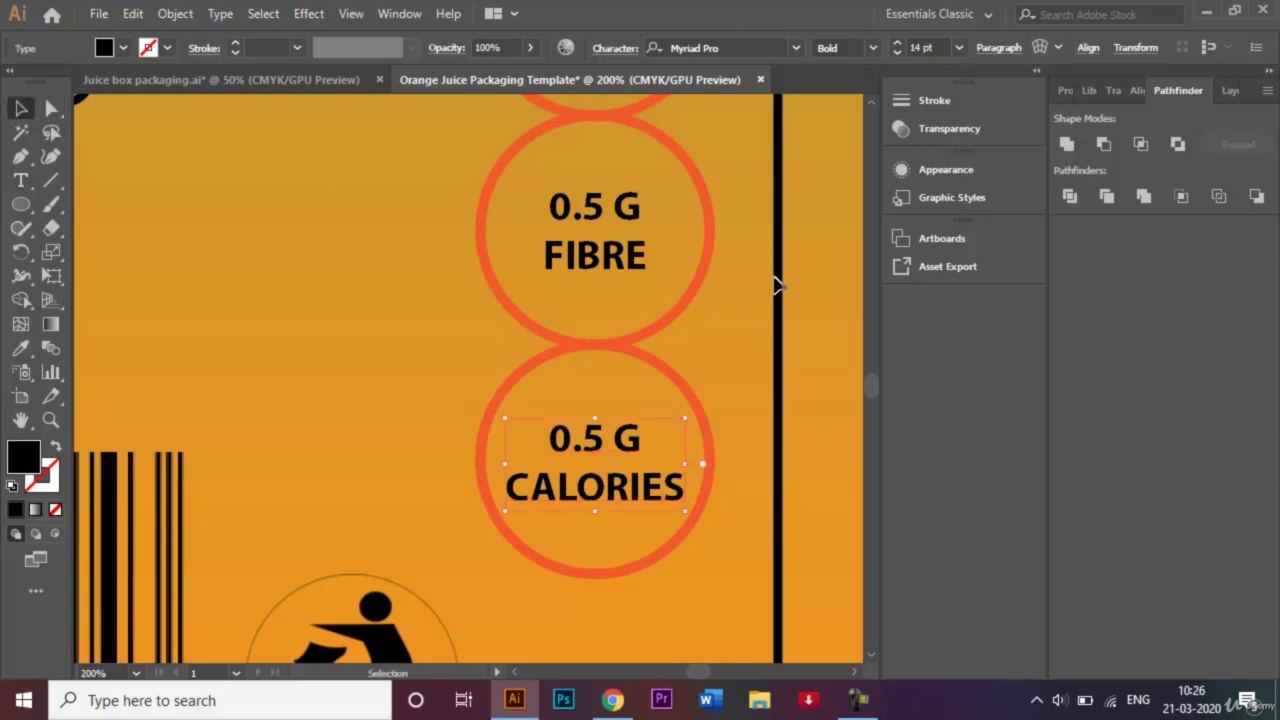
left_click(828, 289)
Save the template as the Adobe Illustrator file "Orange Juice Packaging Template.ai" in Illustrator CC version, keeping the offered save options
key("ctrl+0")
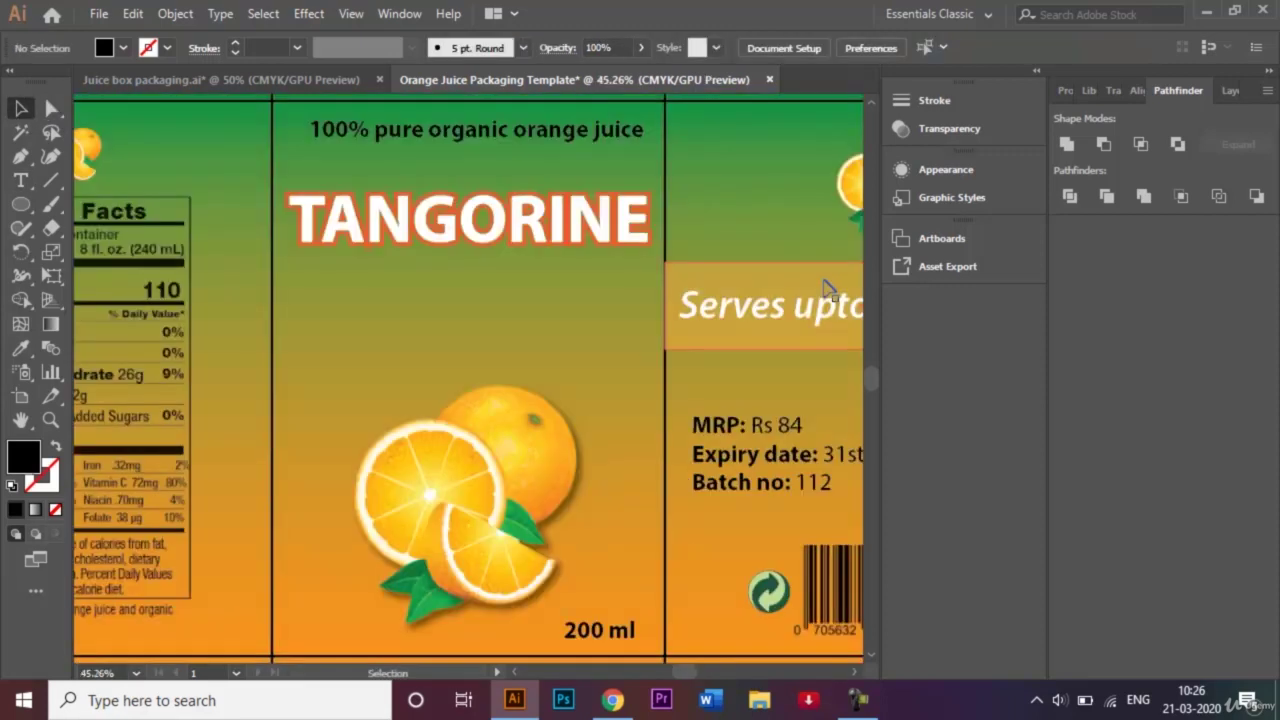
key("ctrl+minus")
key("ctrl+minus")
key("ctrl+minus")
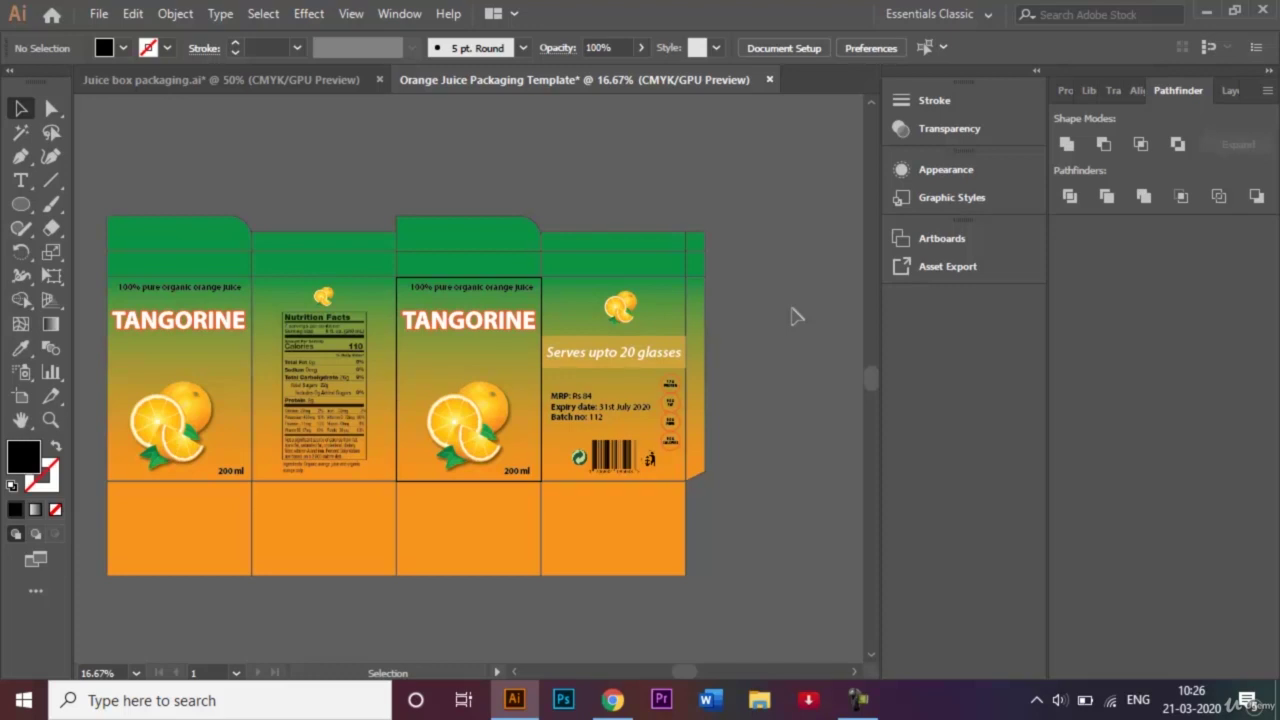
left_click(101, 14)
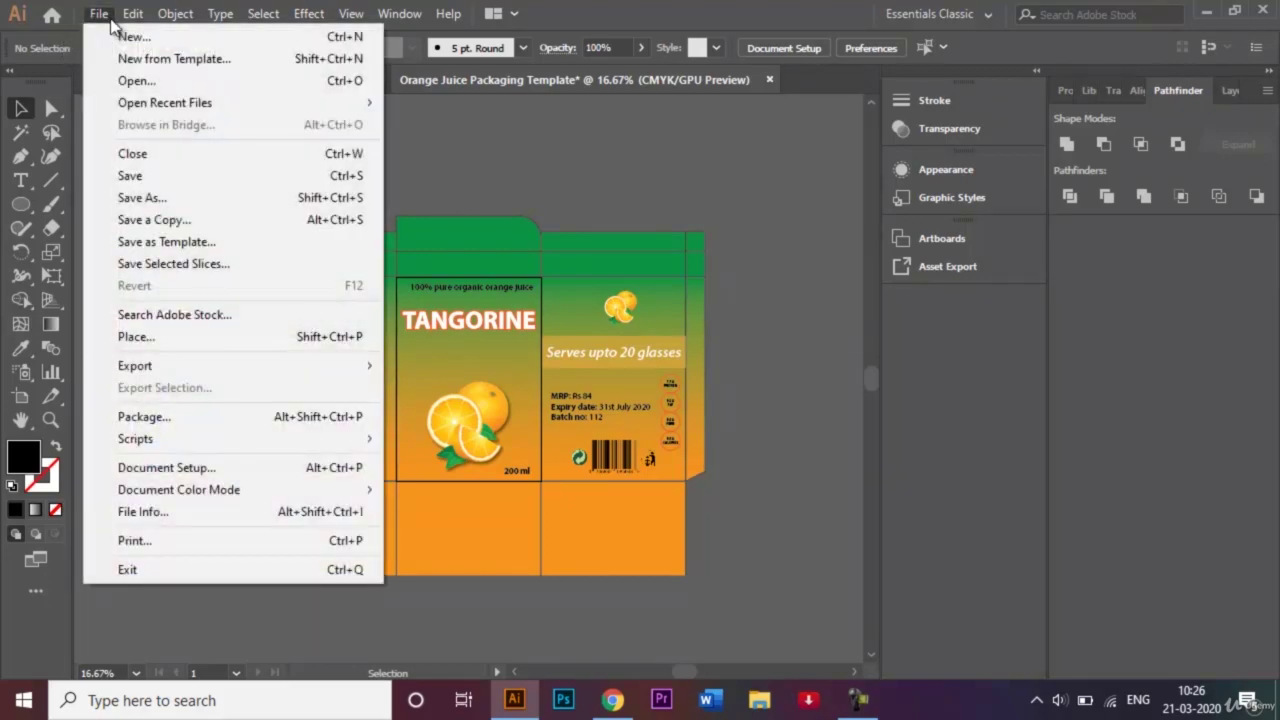
left_click(166, 203)
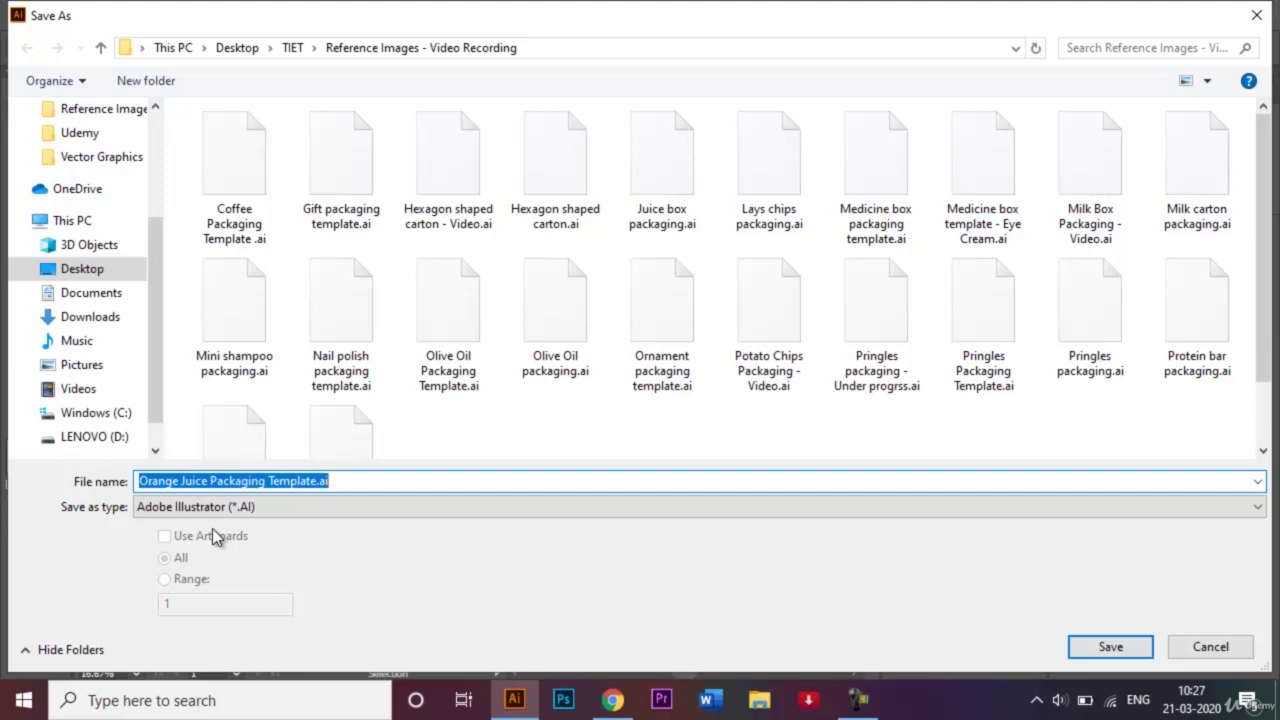
left_click(1112, 647)
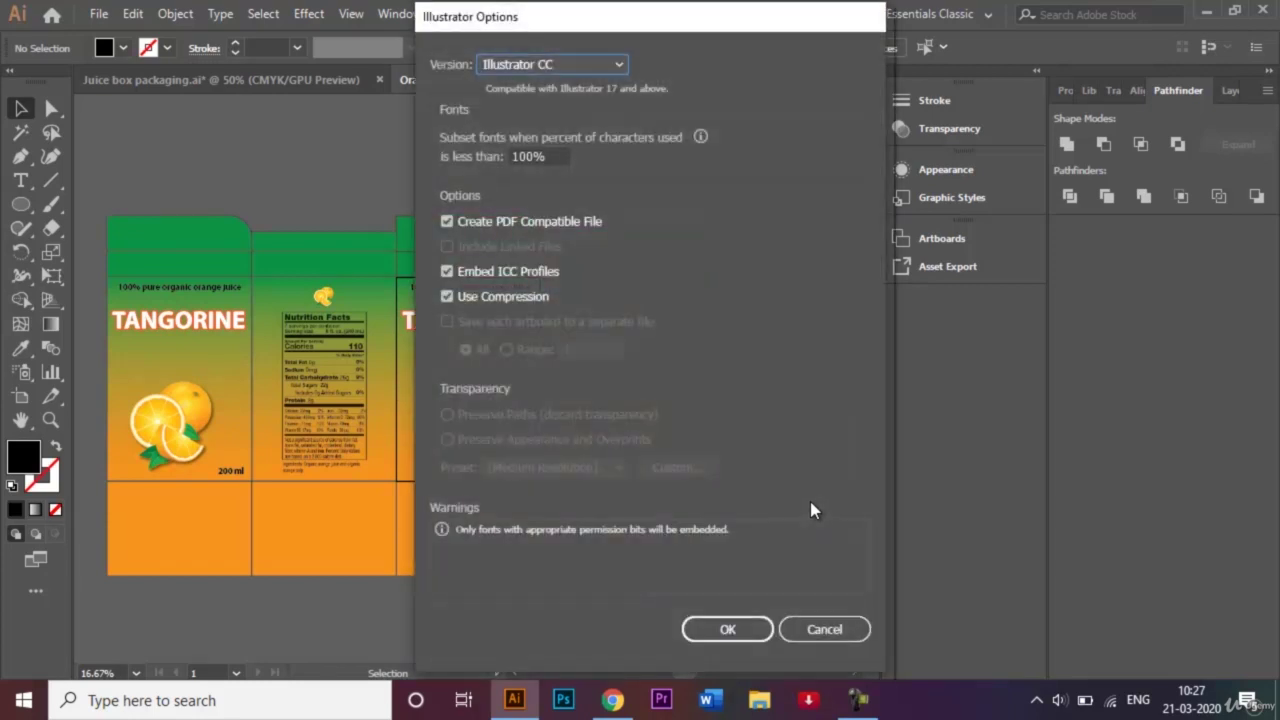
left_click(728, 629)
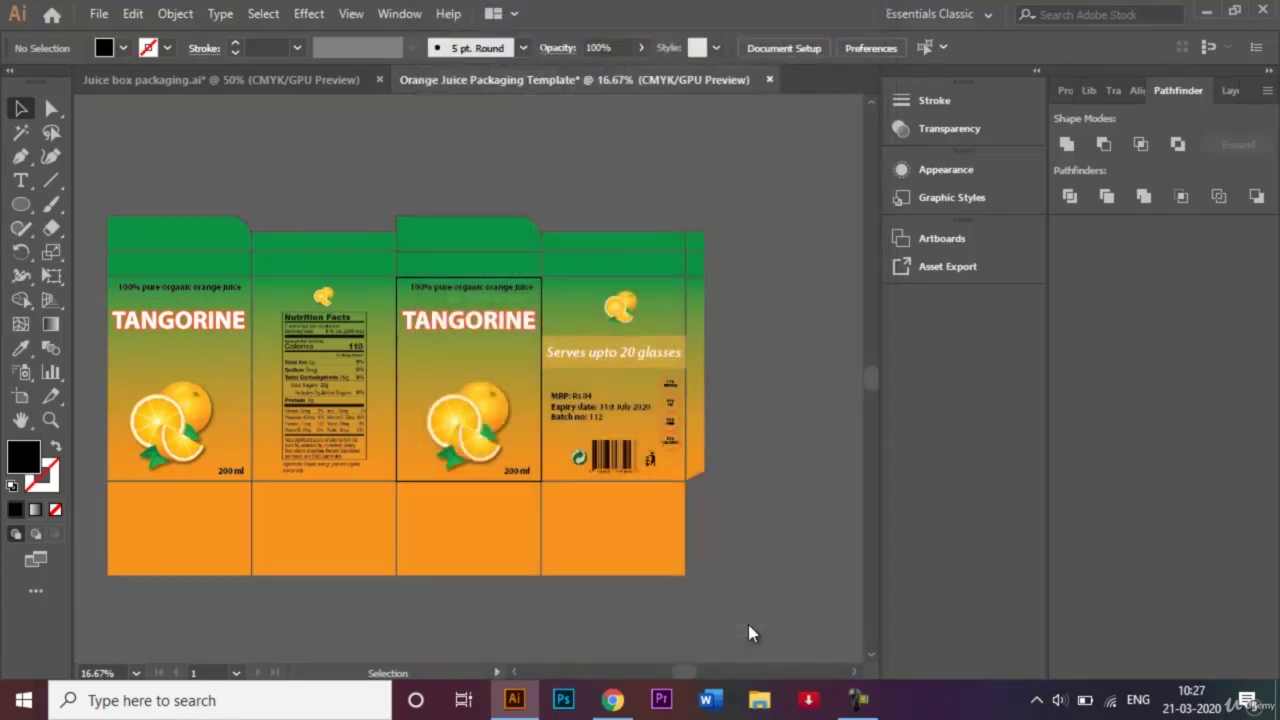